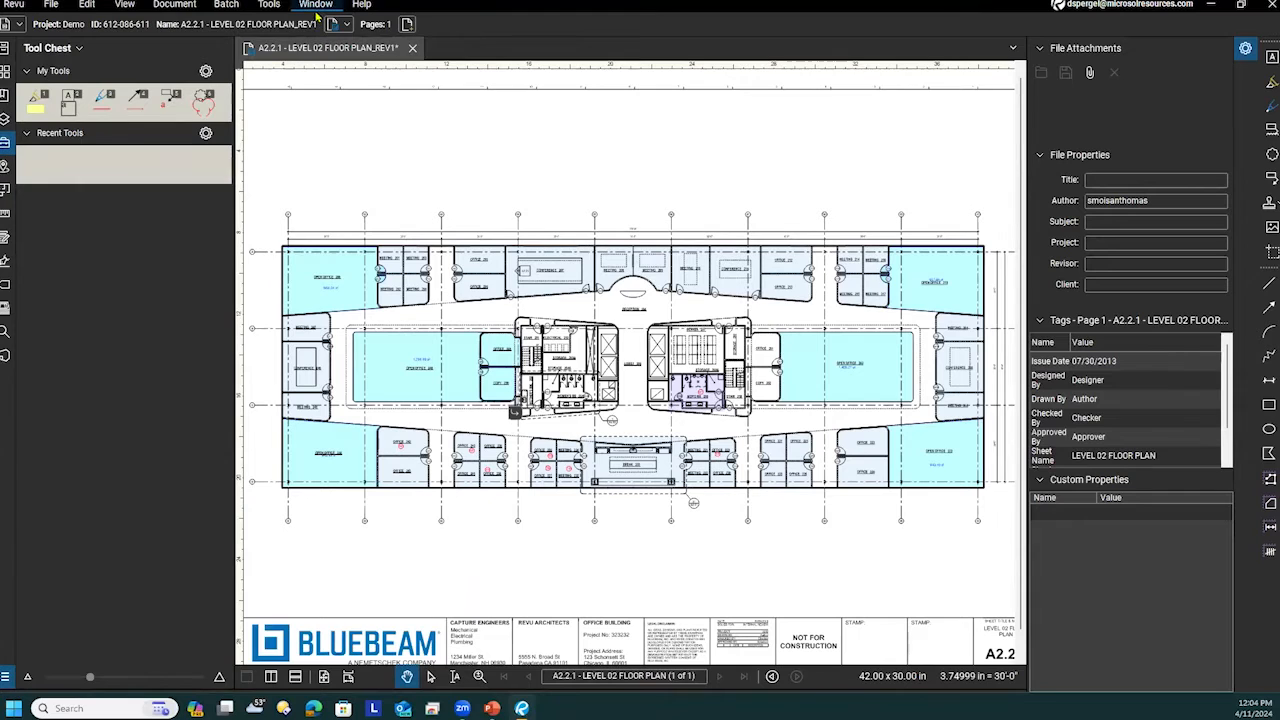
Show the Tool Chest panel and review the list of available panels.
click(316, 6)
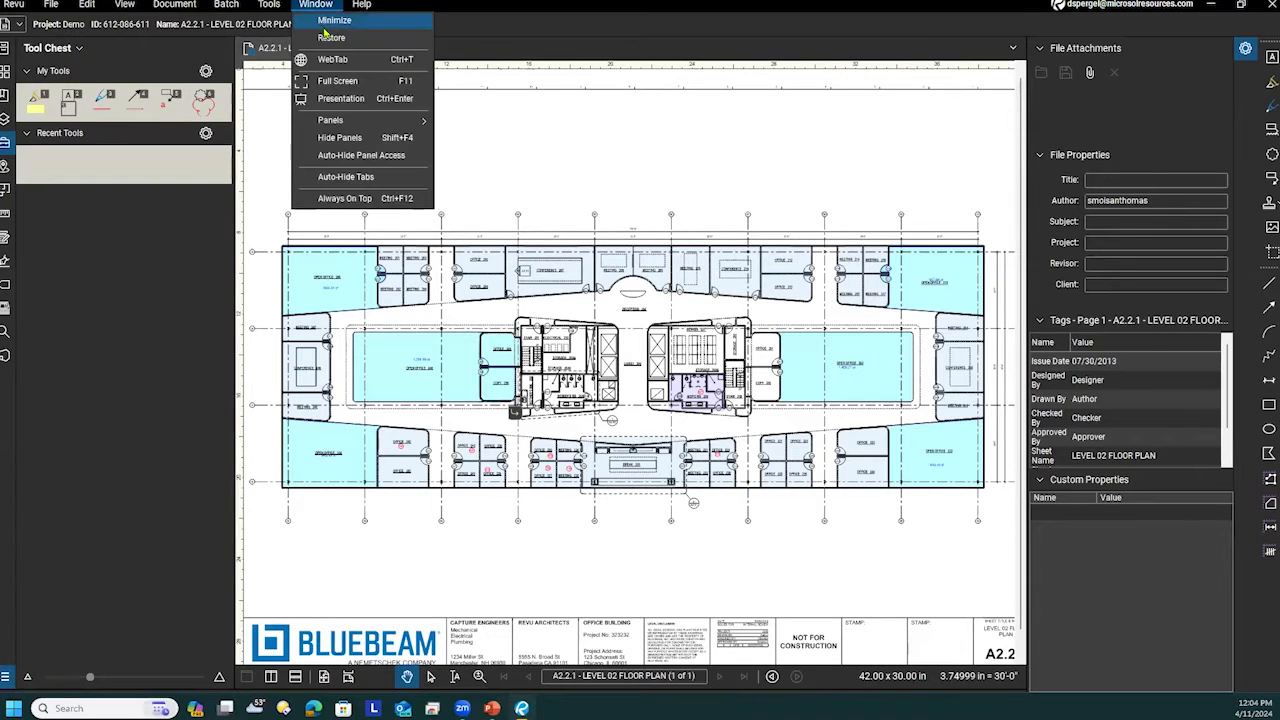
mouse_move(340, 120)
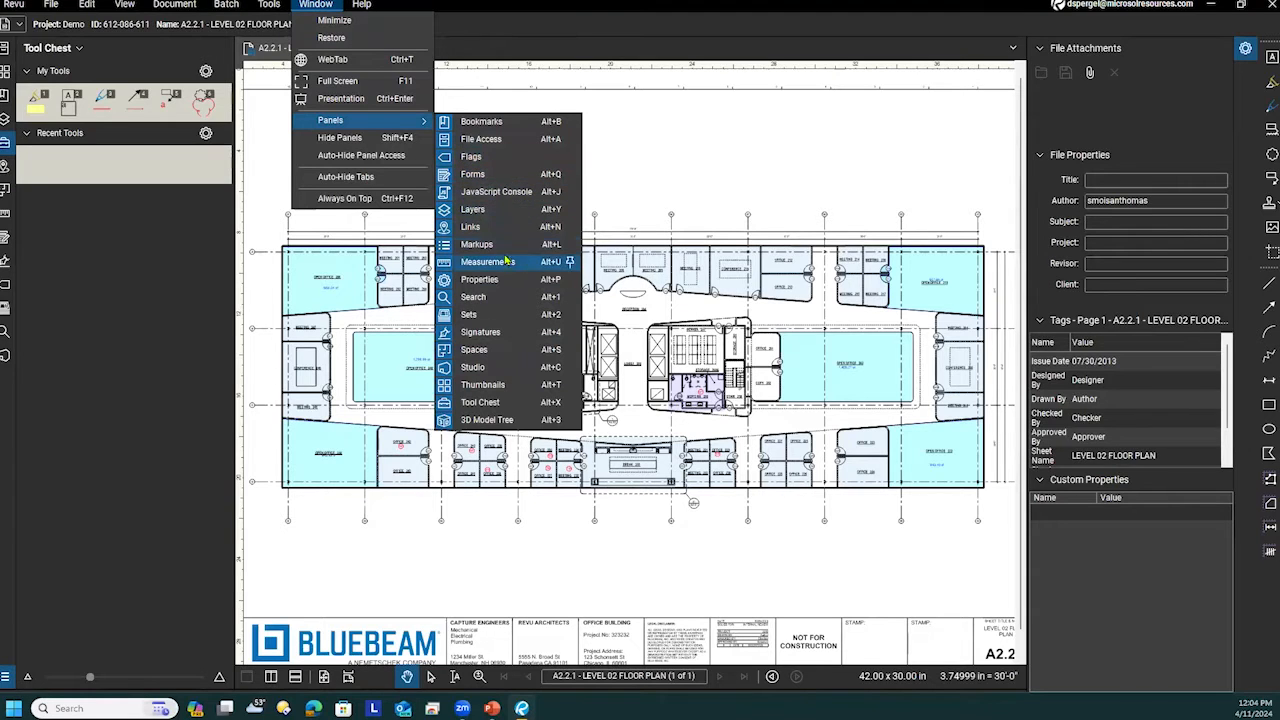
click(498, 403)
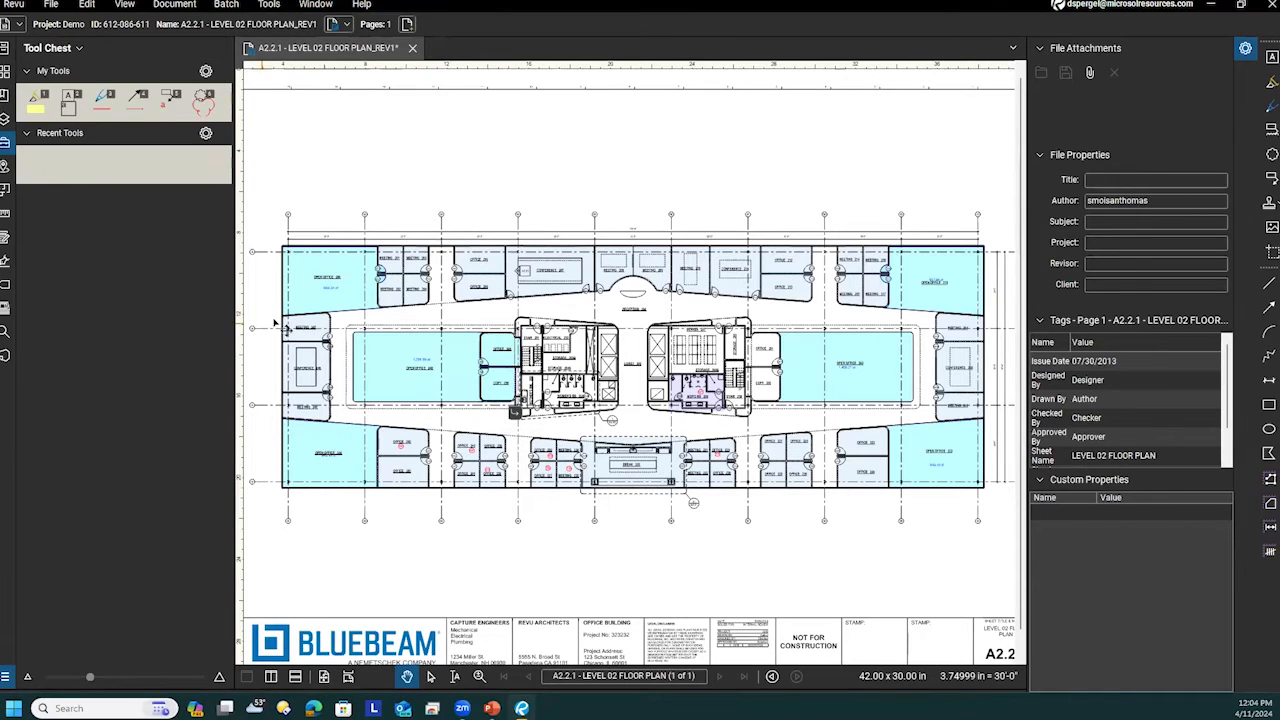
click(304, 6)
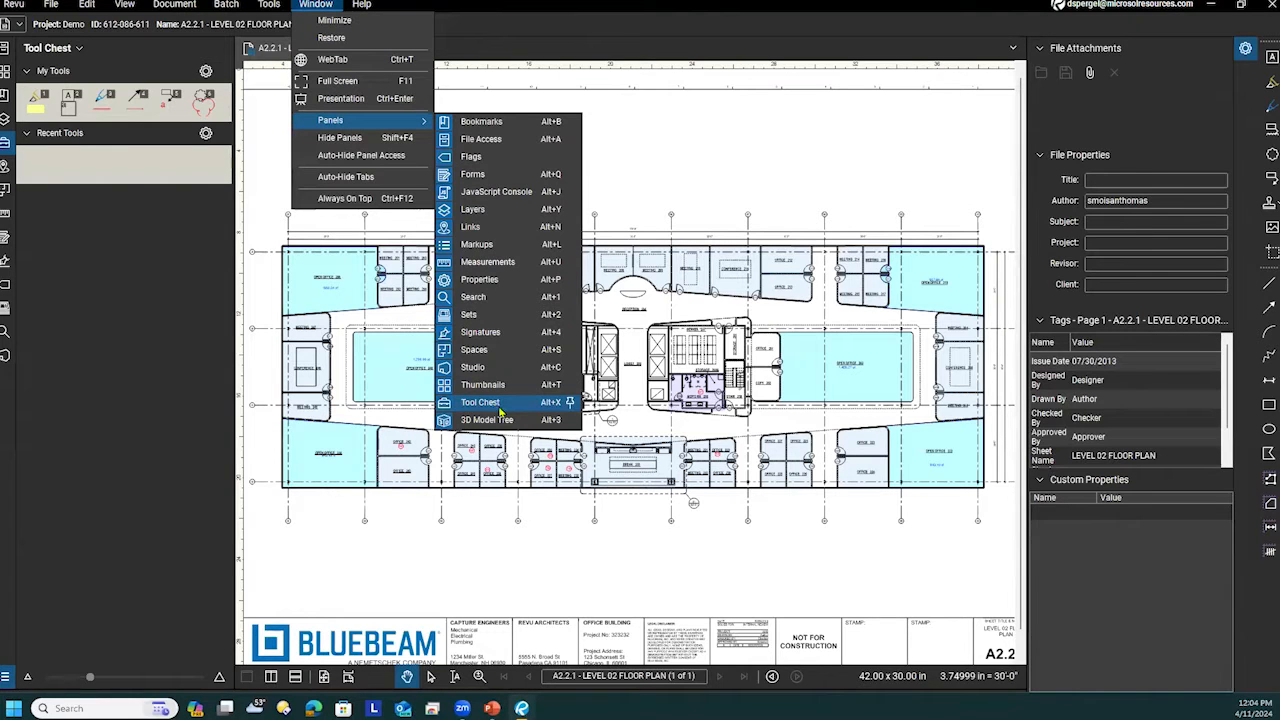
click(661, 130)
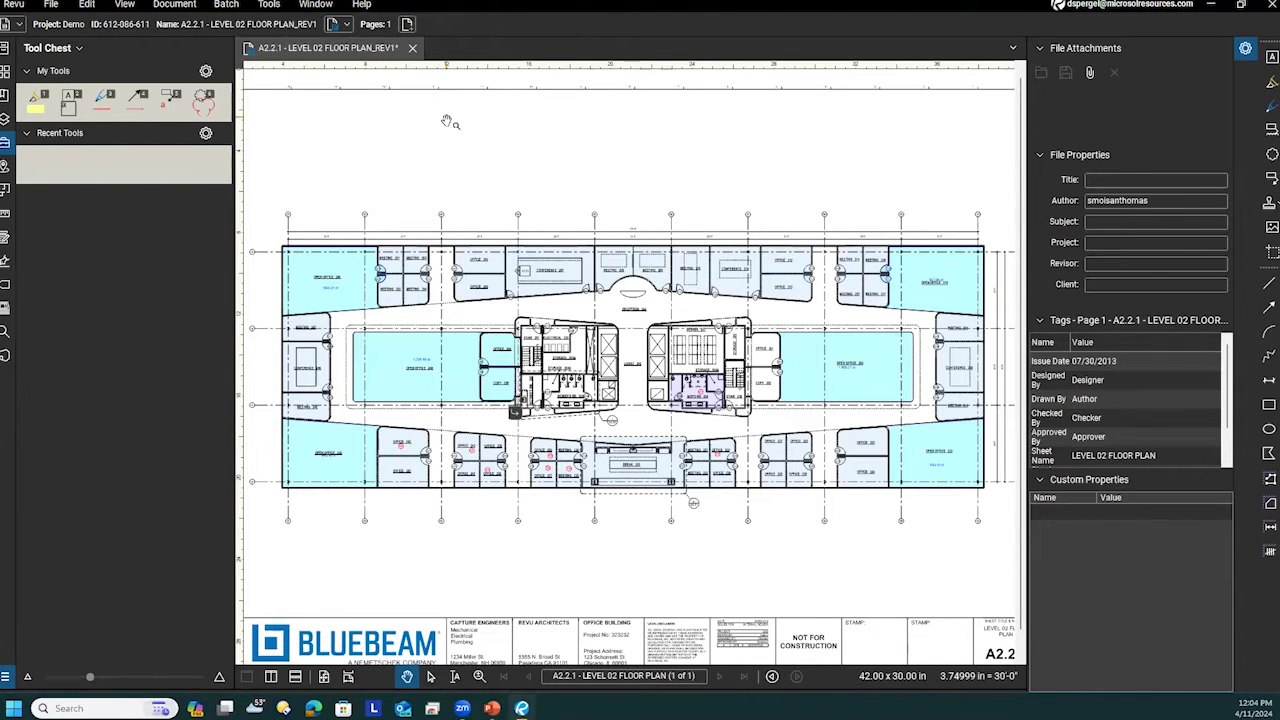
drag(529, 179, 521, 173)
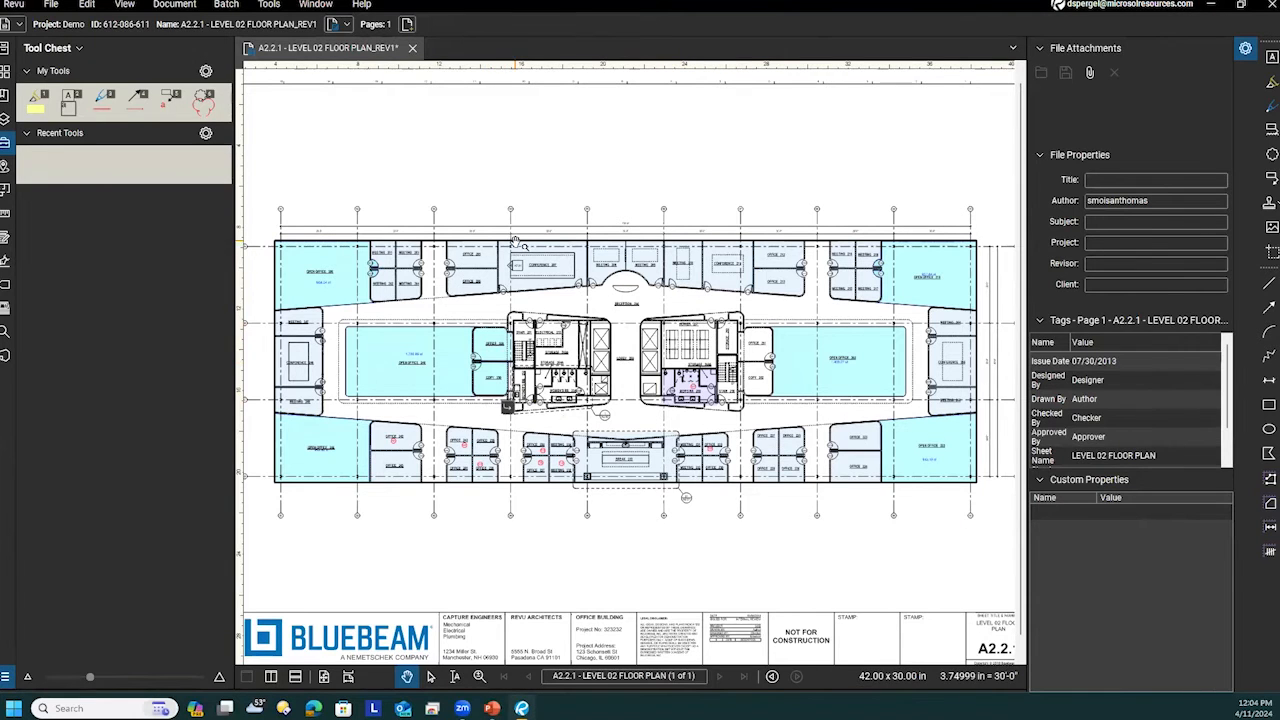
drag(565, 208, 577, 199)
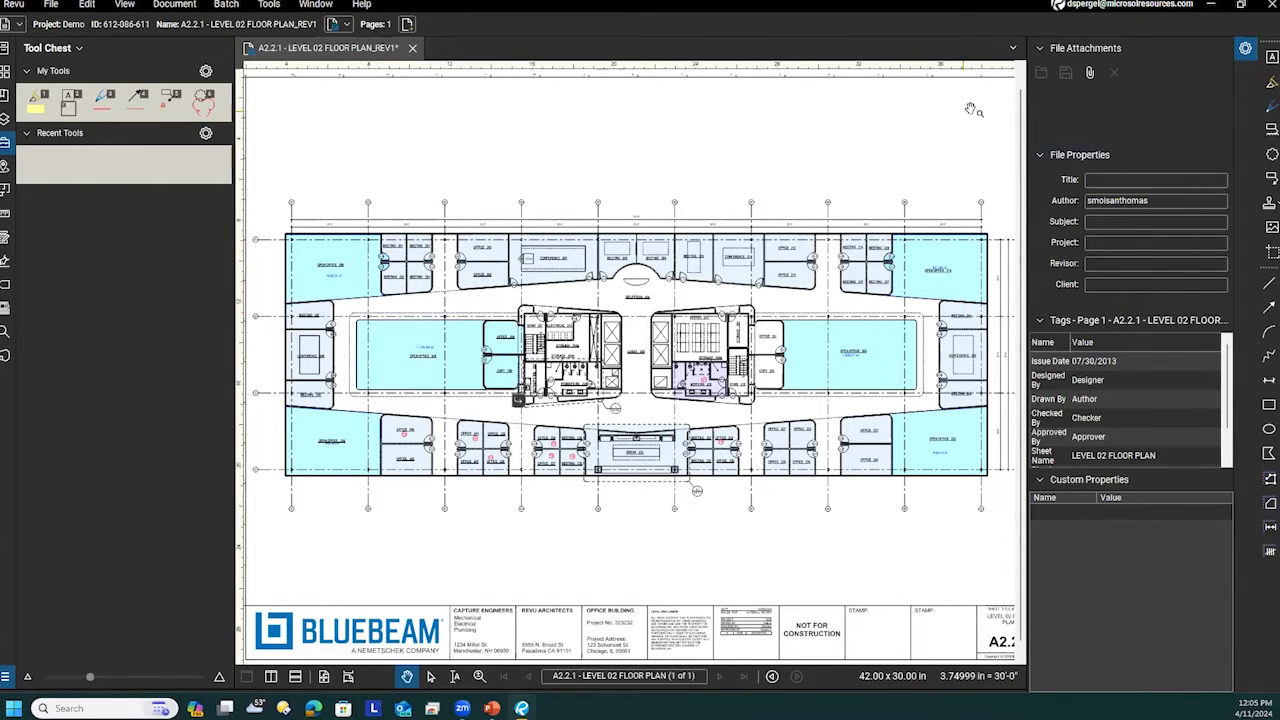
Attach the Properties panel to the Left side of the workspace.
right_click(1243, 51)
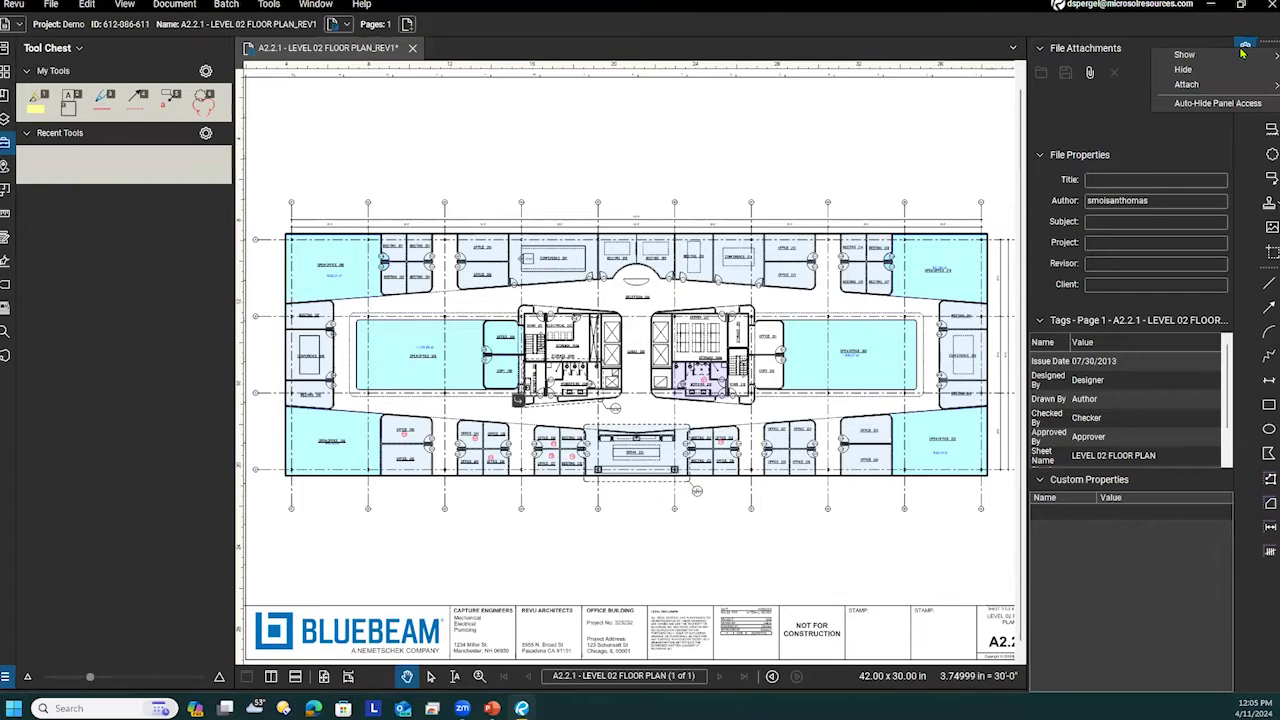
mouse_move(1240, 52)
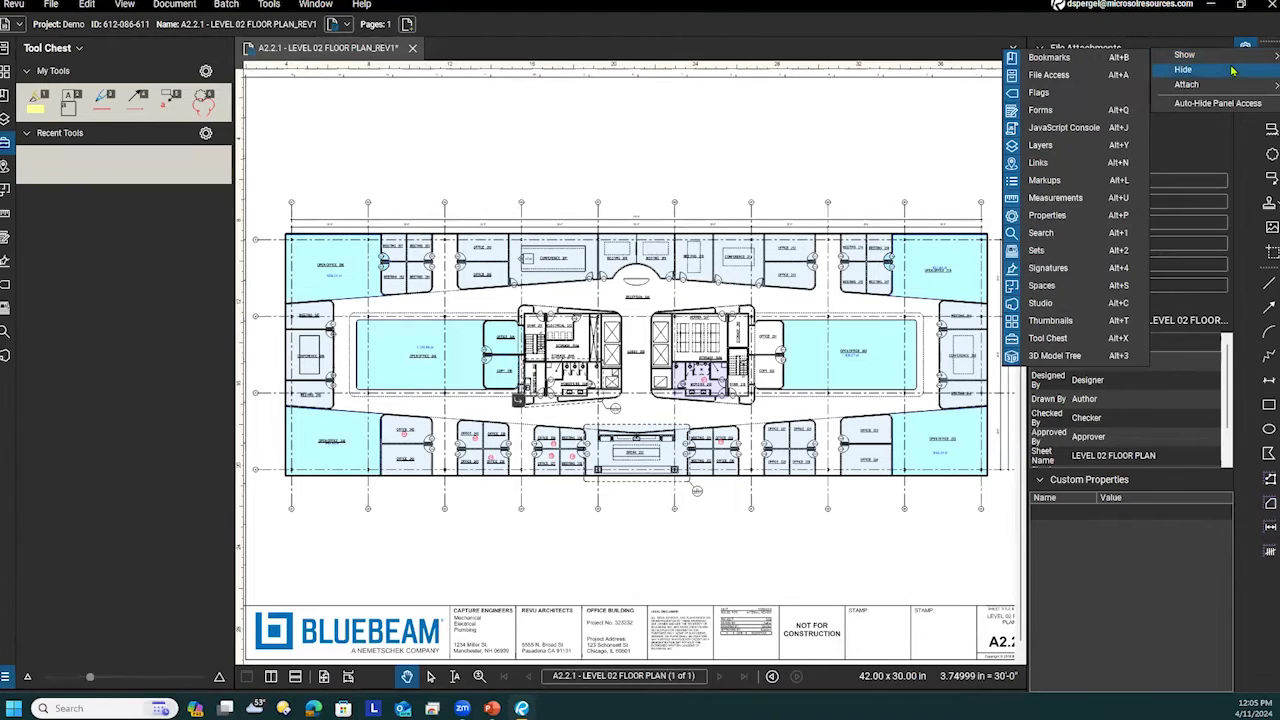
mouse_move(1208, 87)
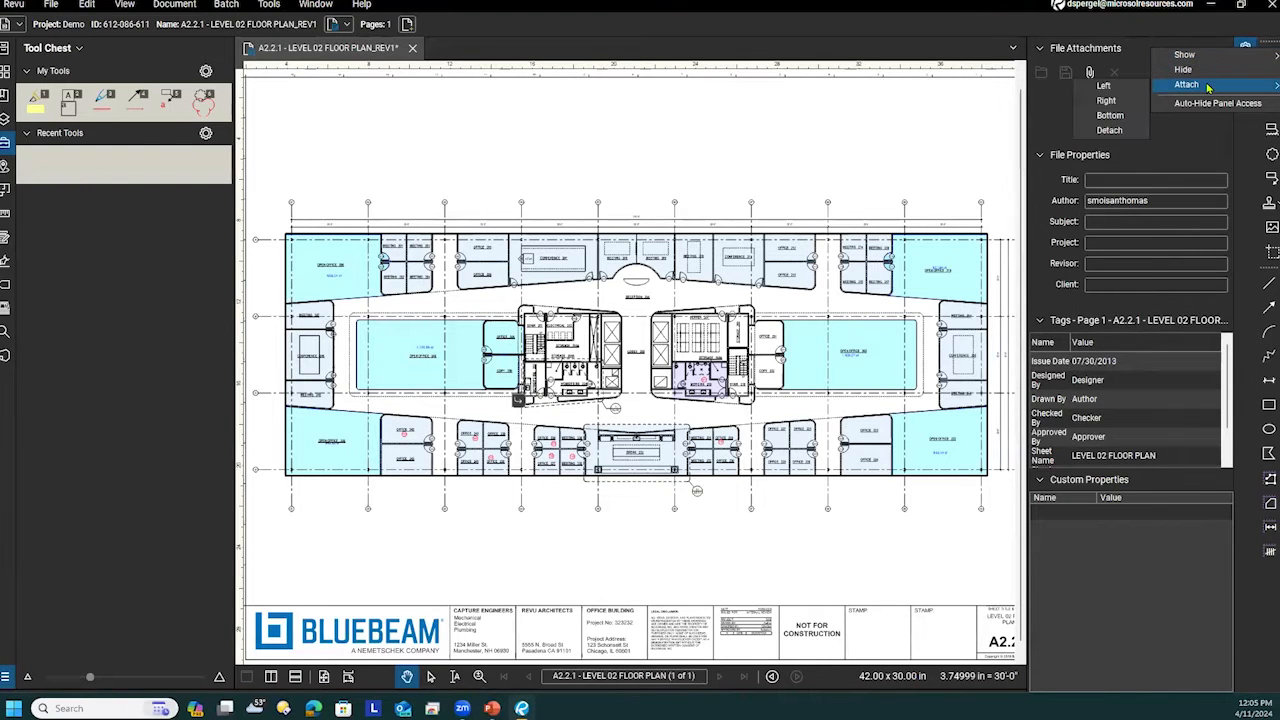
click(1103, 85)
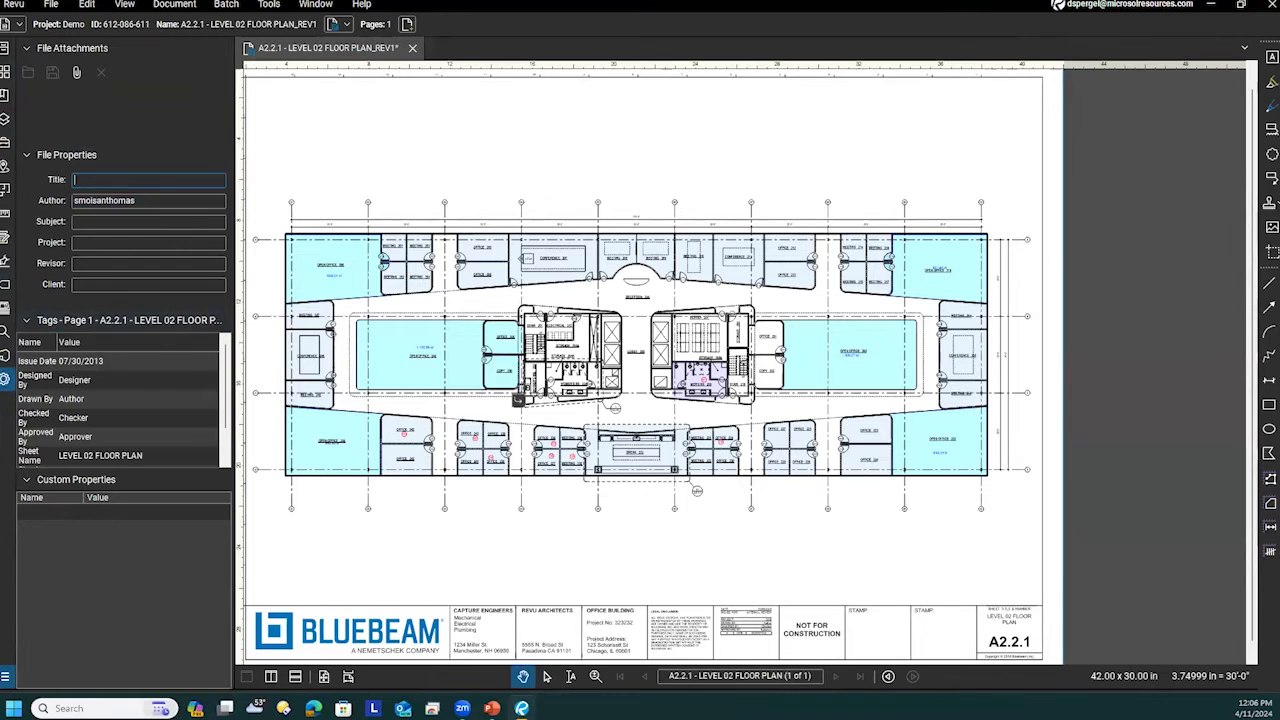
Attach the Properties panel to the Right side of the workspace again.
right_click(5, 380)
mouse_move(35, 418)
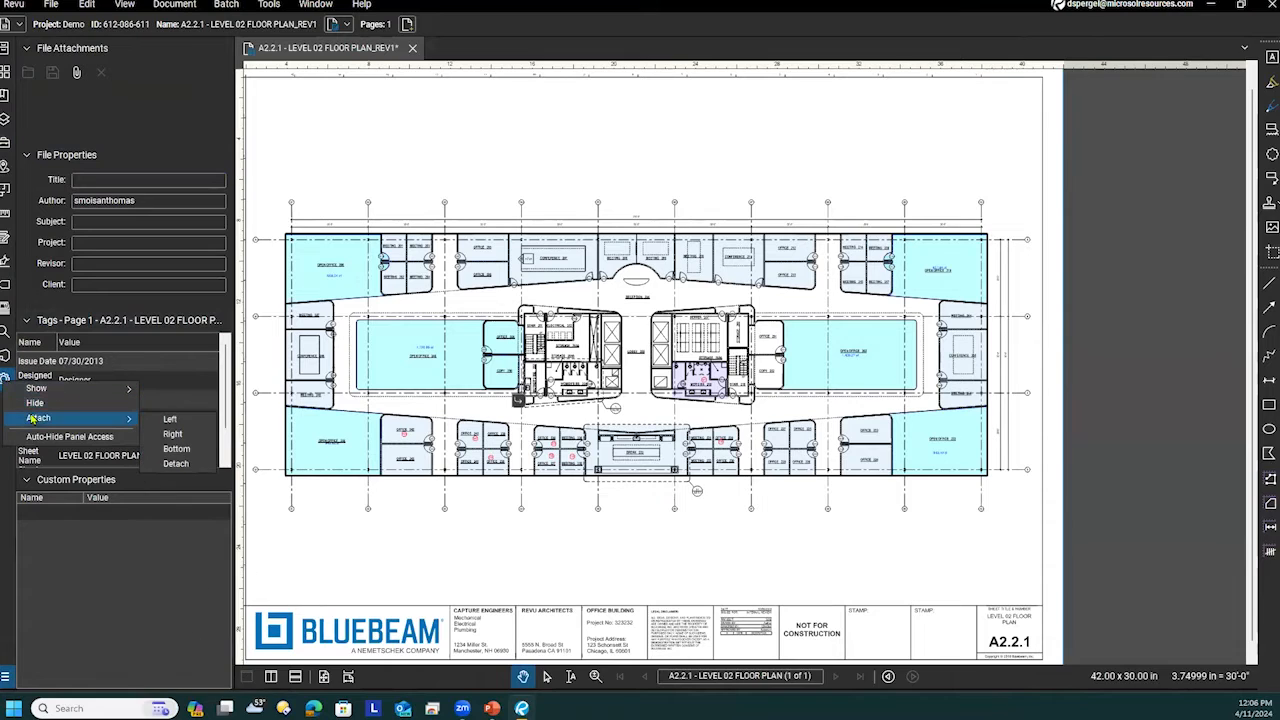
click(177, 439)
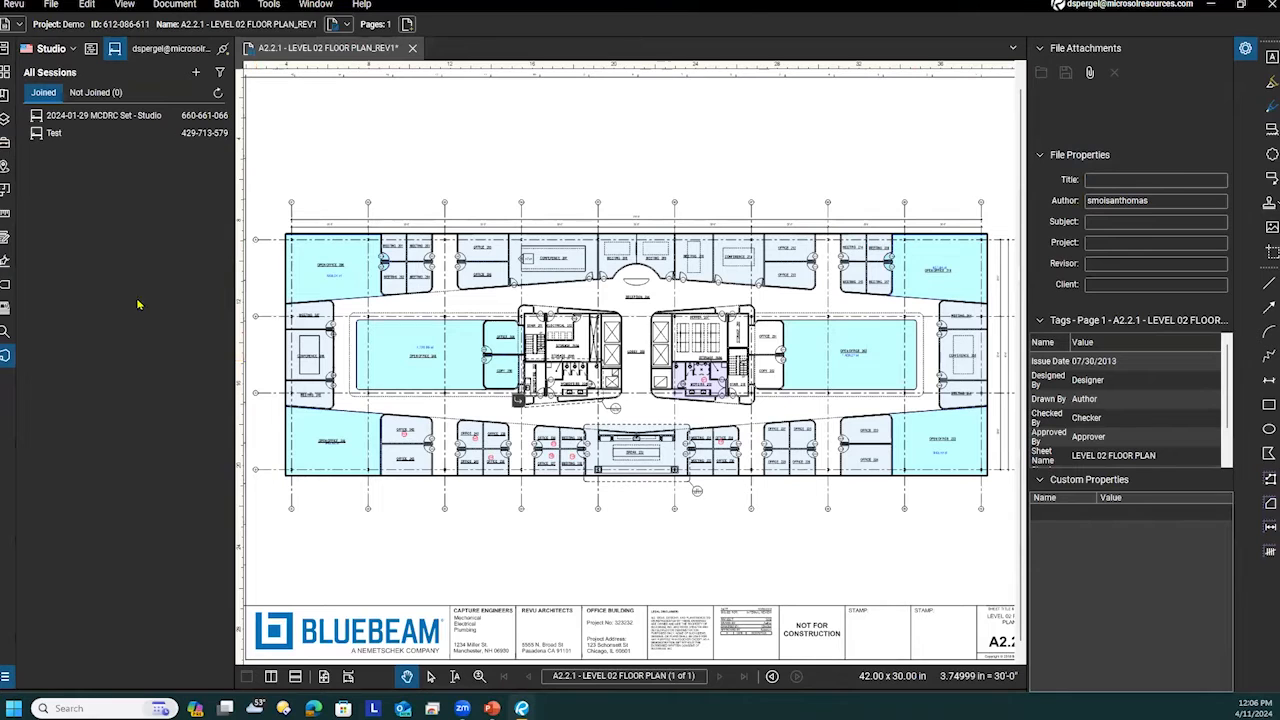
Dock the Search panel together with Properties, and display the Properties and Tool Chest panels.
click(5, 333)
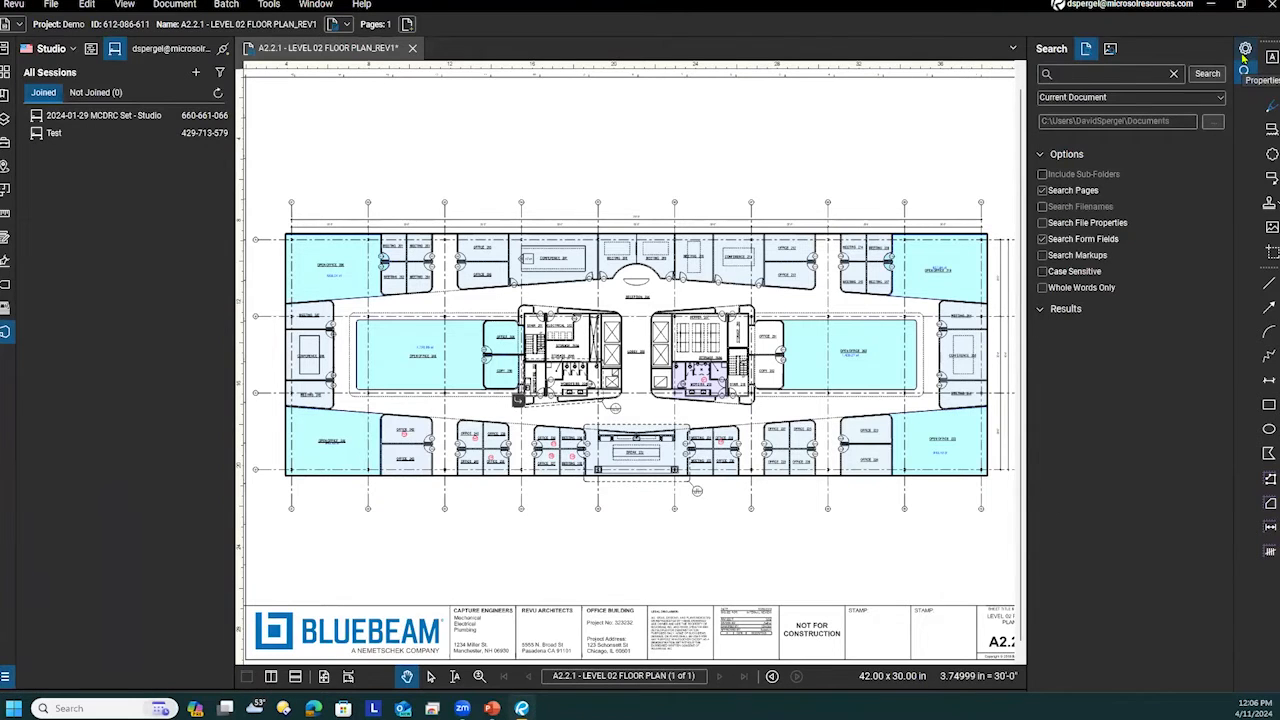
click(1245, 50)
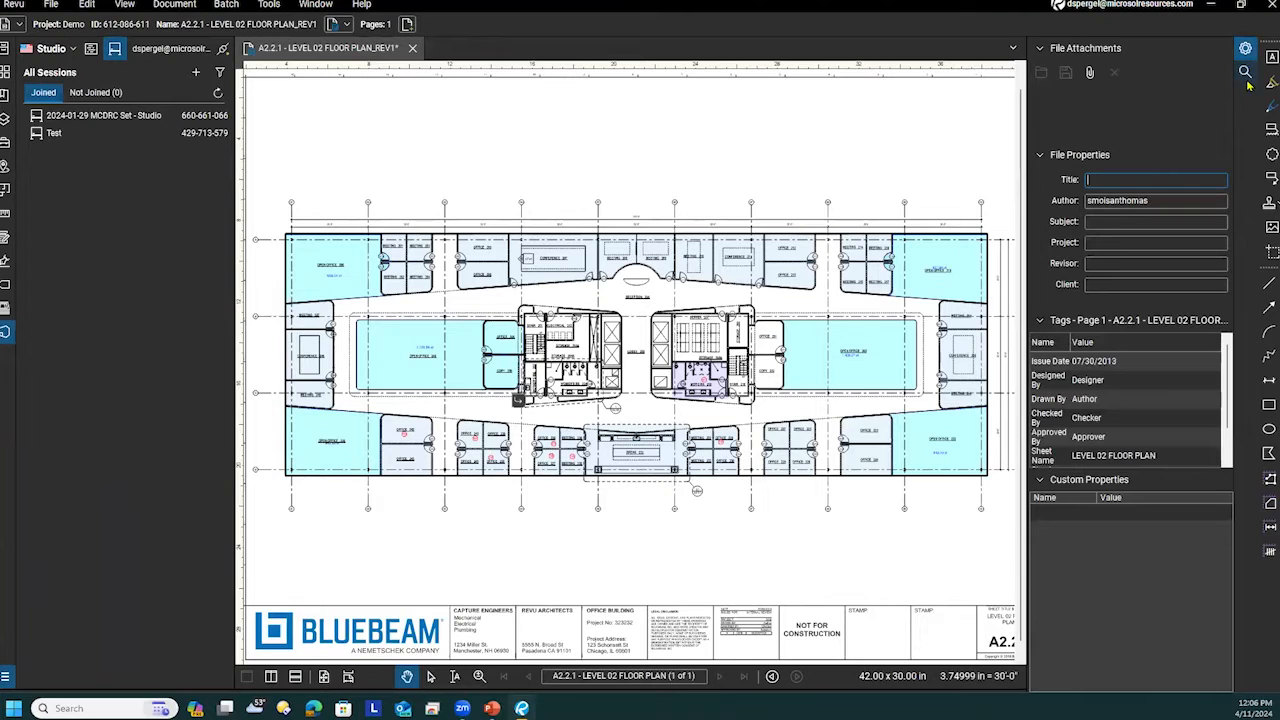
click(1245, 72)
click(1245, 50)
click(6, 143)
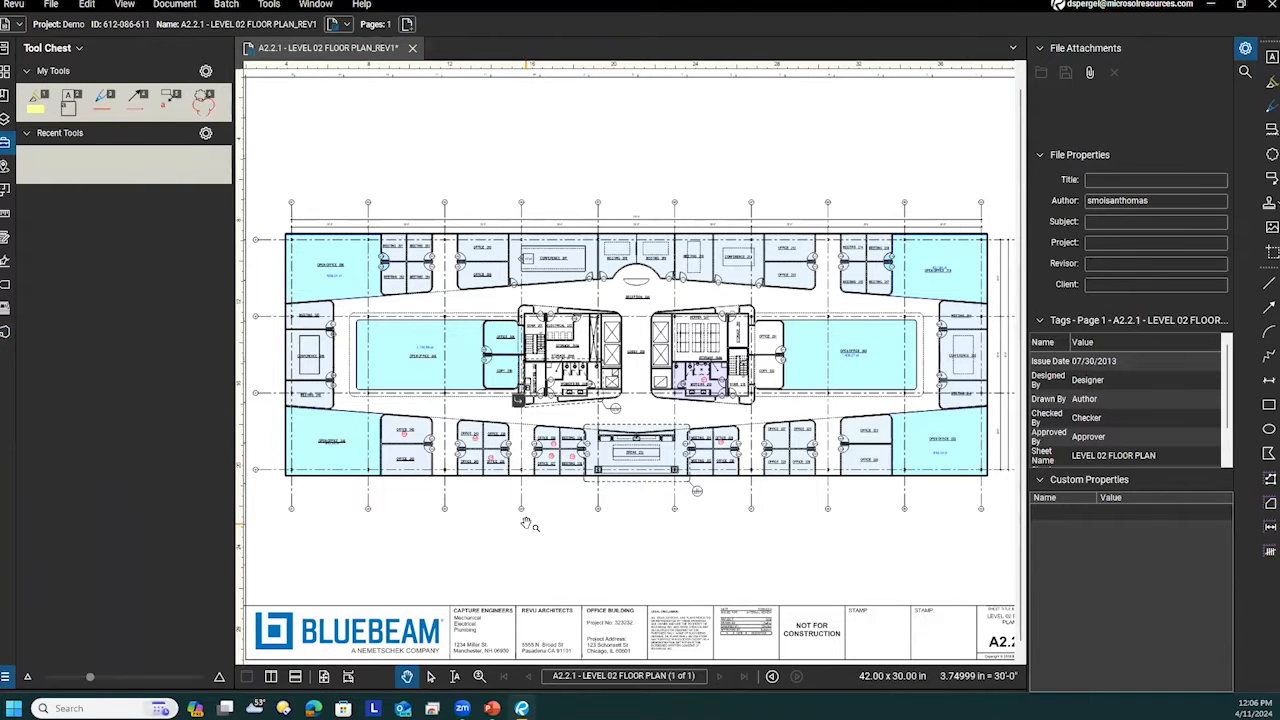
drag(655, 554, 648, 563)
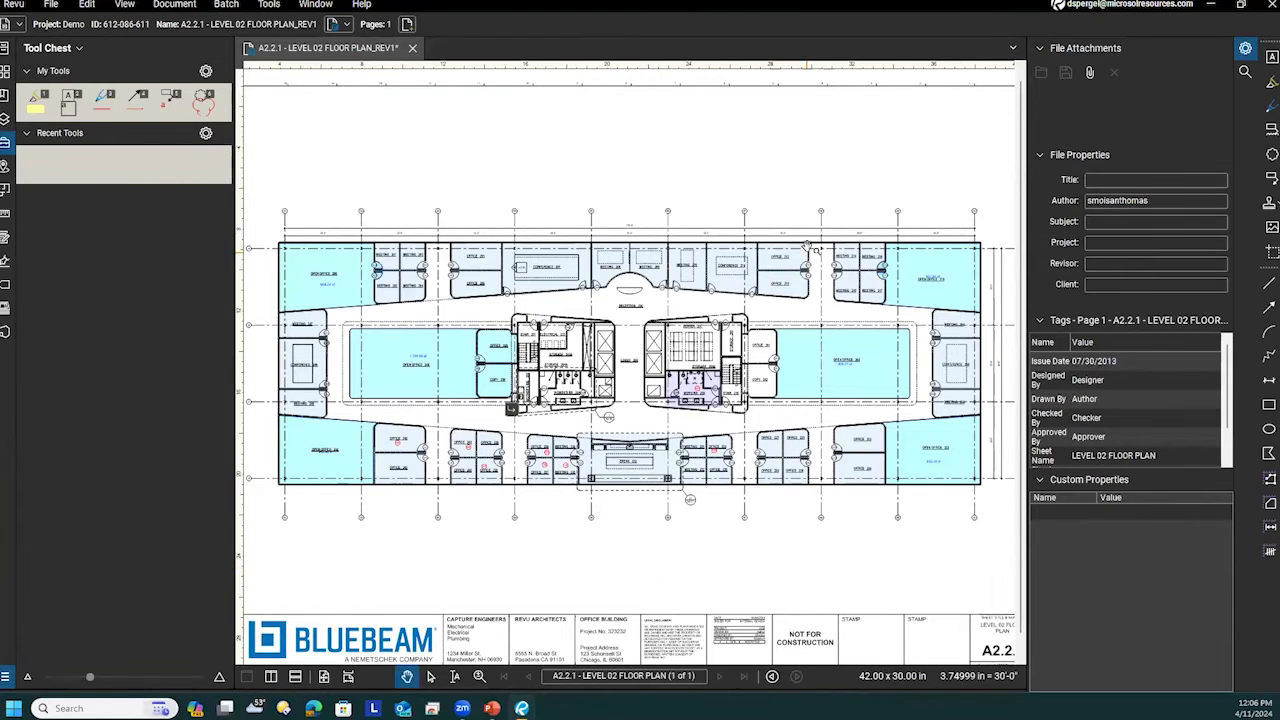
scroll(740, 189, down, 1)
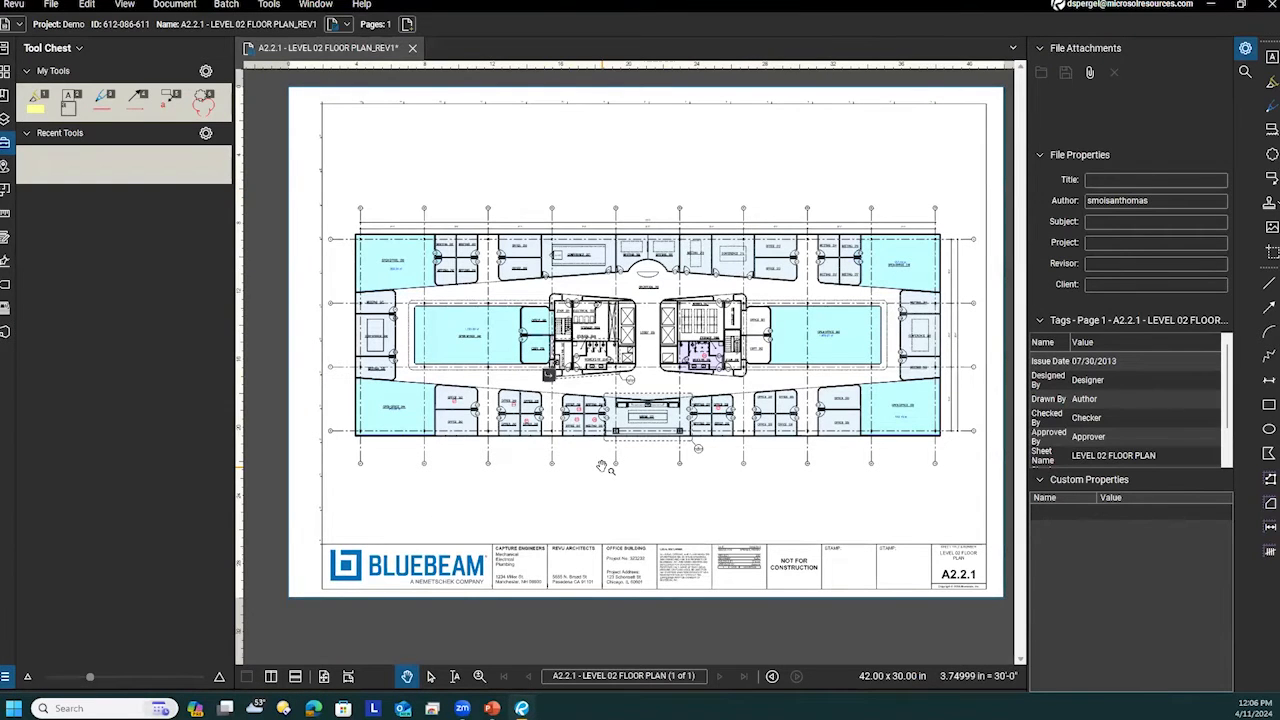
drag(627, 484, 601, 503)
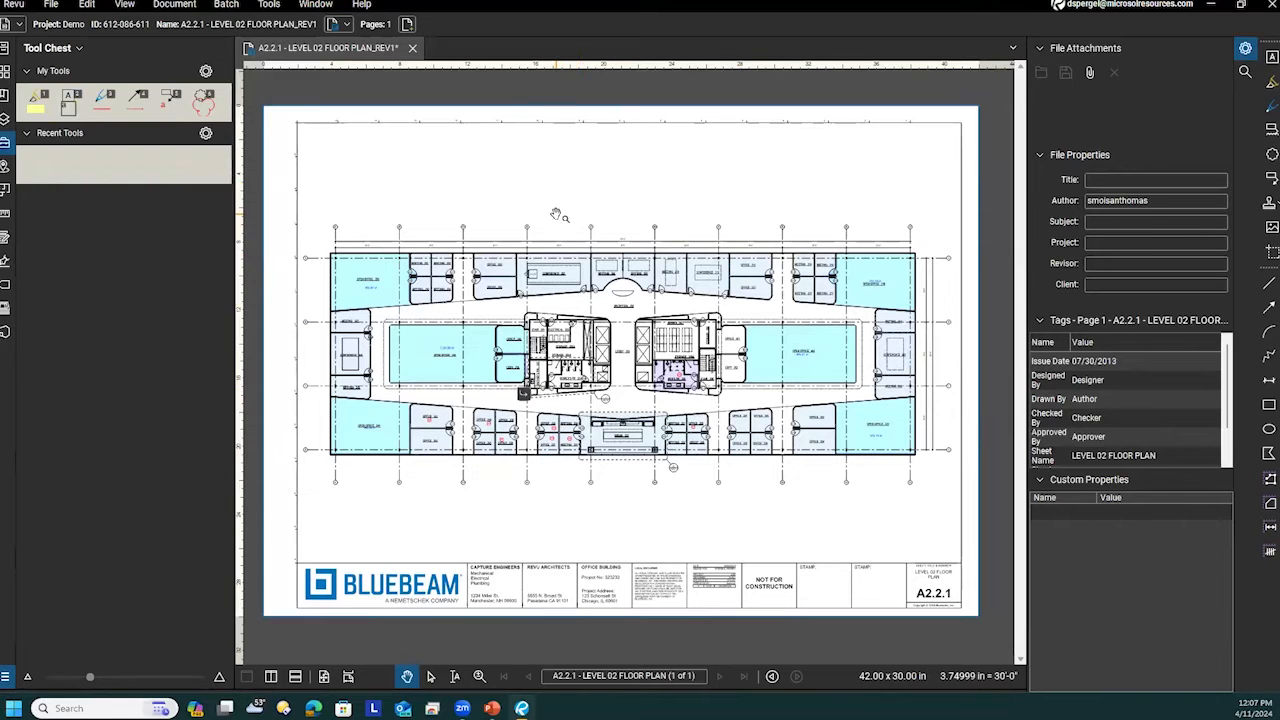
drag(587, 188, 584, 201)
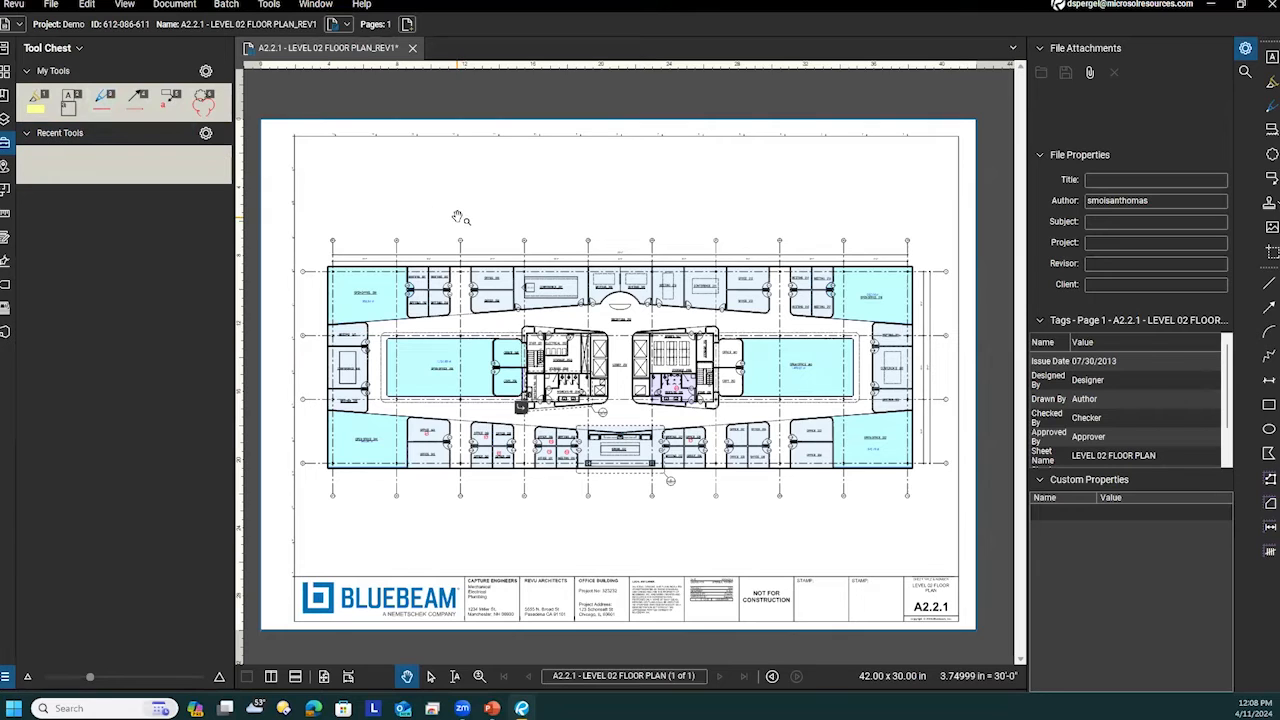
Sketch a red freehand Pen squiggle in the blank area above the floor plan, and undo it.
key(3)
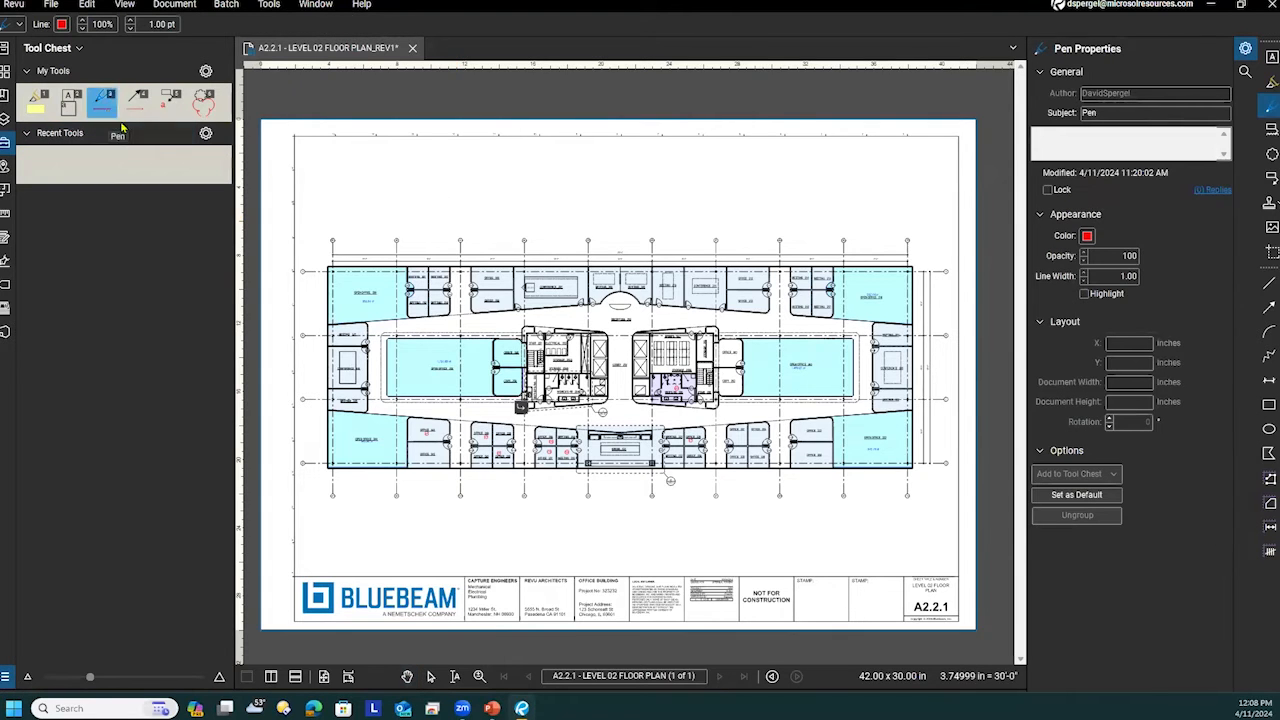
mouse_move(418, 212)
mouse_down()
mouse_move(445, 188)
mouse_move(536, 185)
mouse_move(455, 228)
mouse_move(460, 192)
mouse_move(535, 209)
mouse_move(531, 185)
mouse_up()
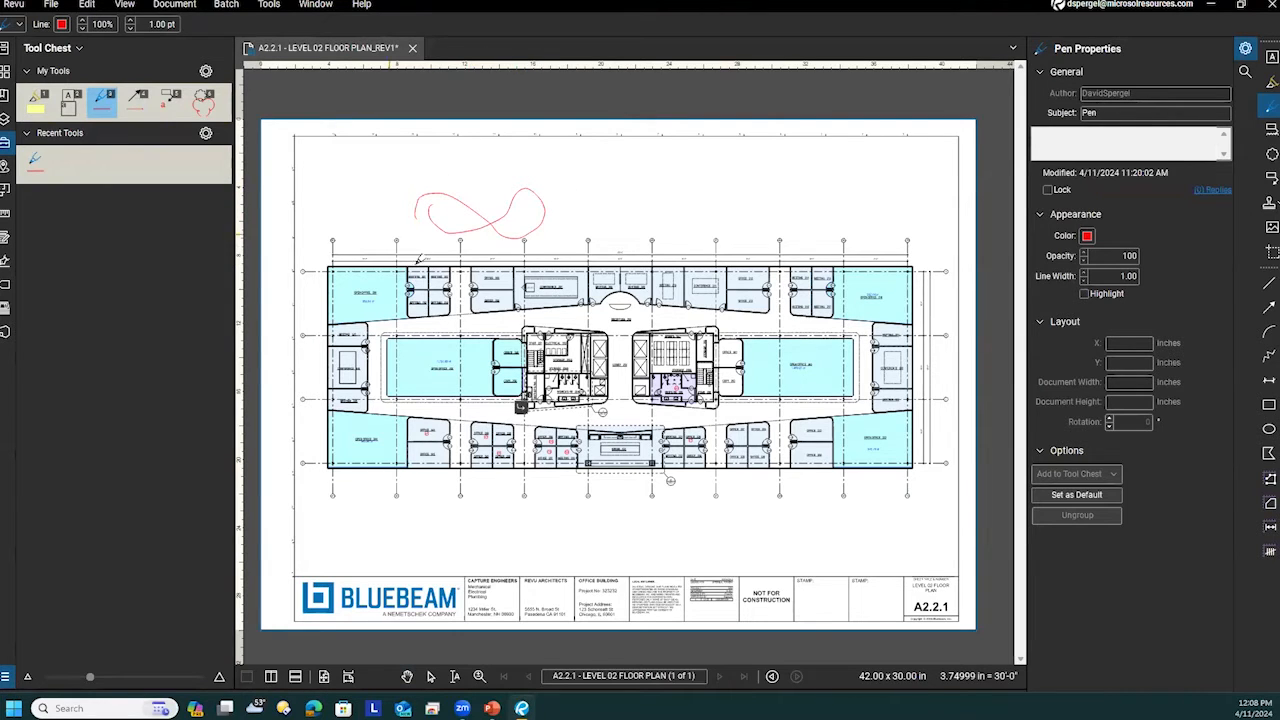
key(Escape)
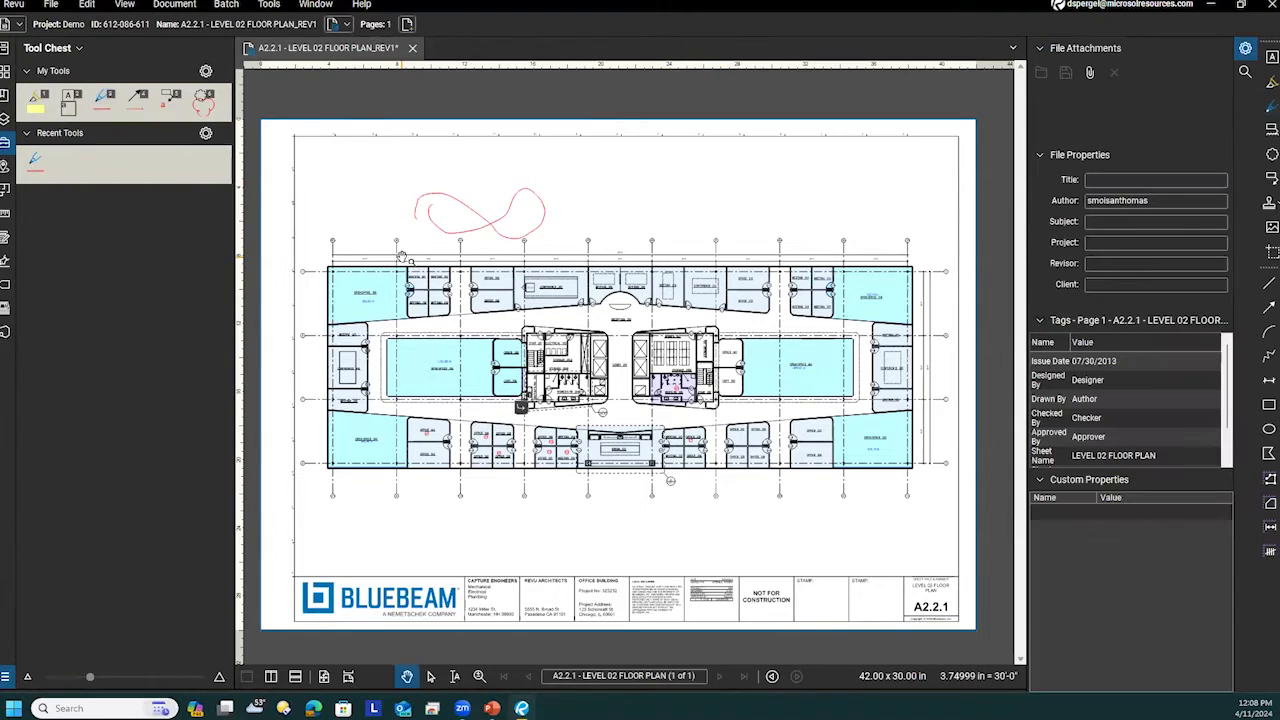
click(492, 240)
key(ctrl+z)
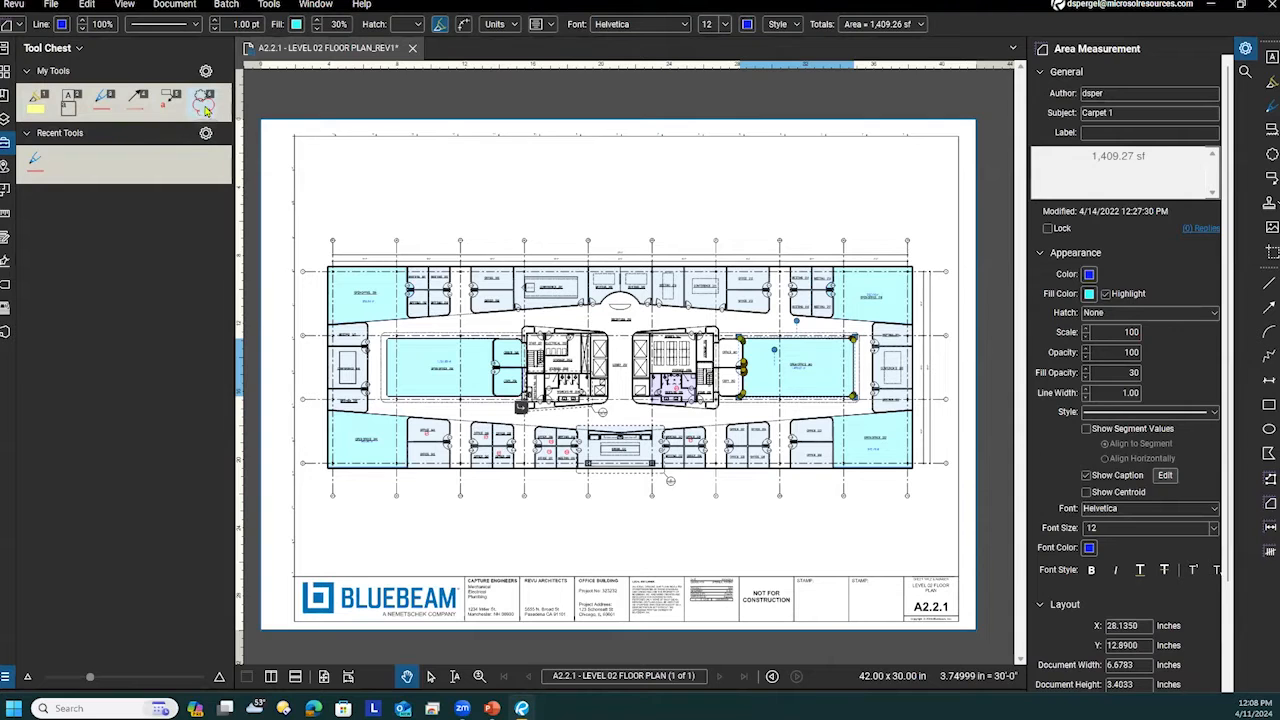
click(500, 190)
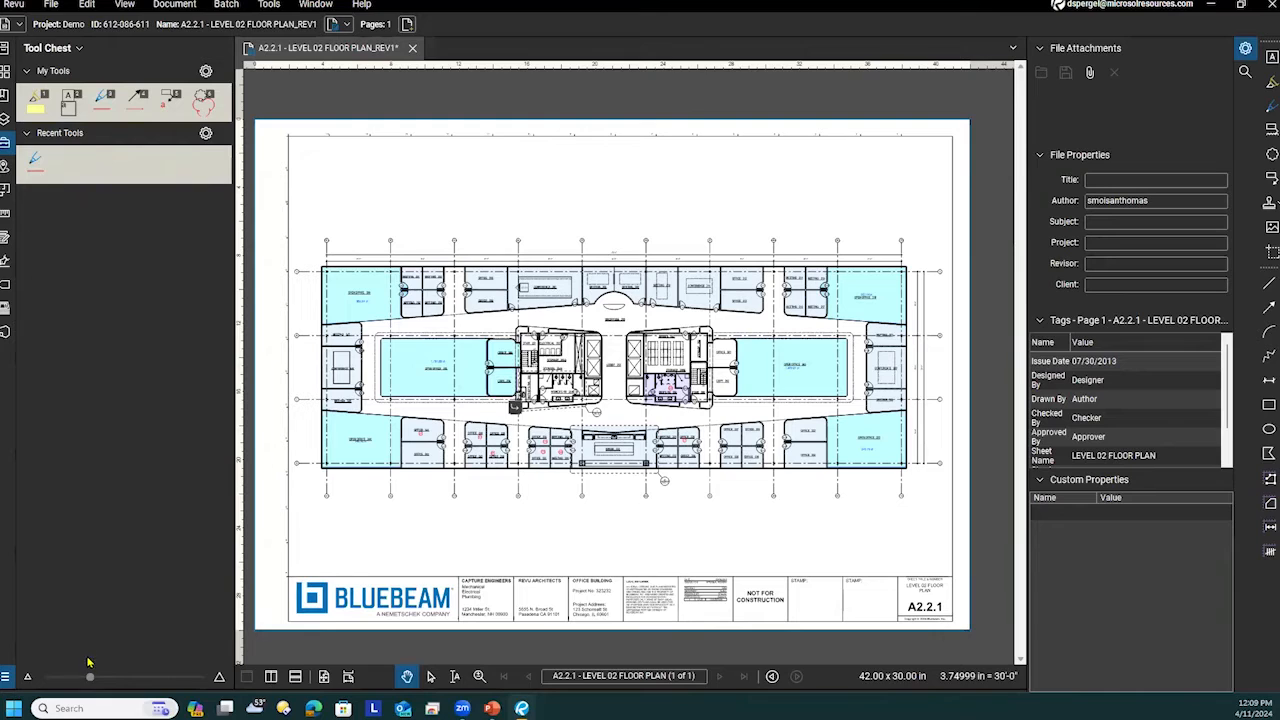
Enlarge the Tool Chest icons and display the My Tools set in Detail mode.
drag(90, 679, 119, 680)
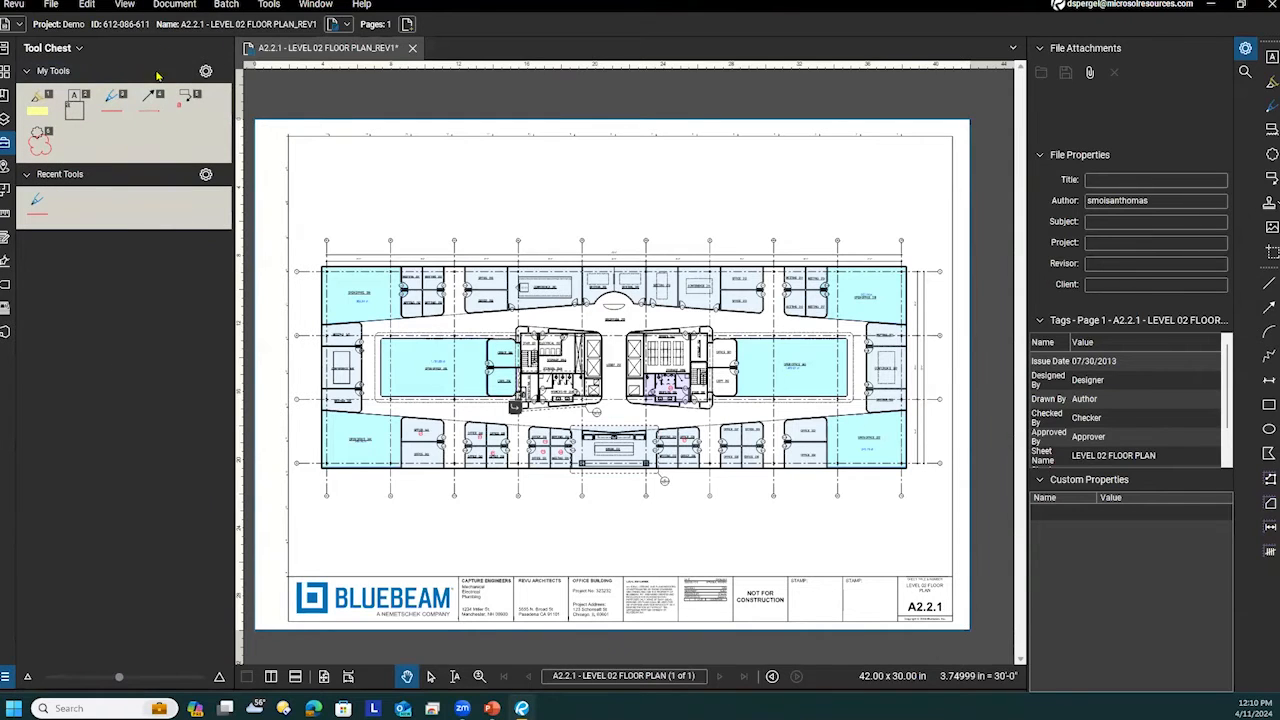
click(206, 74)
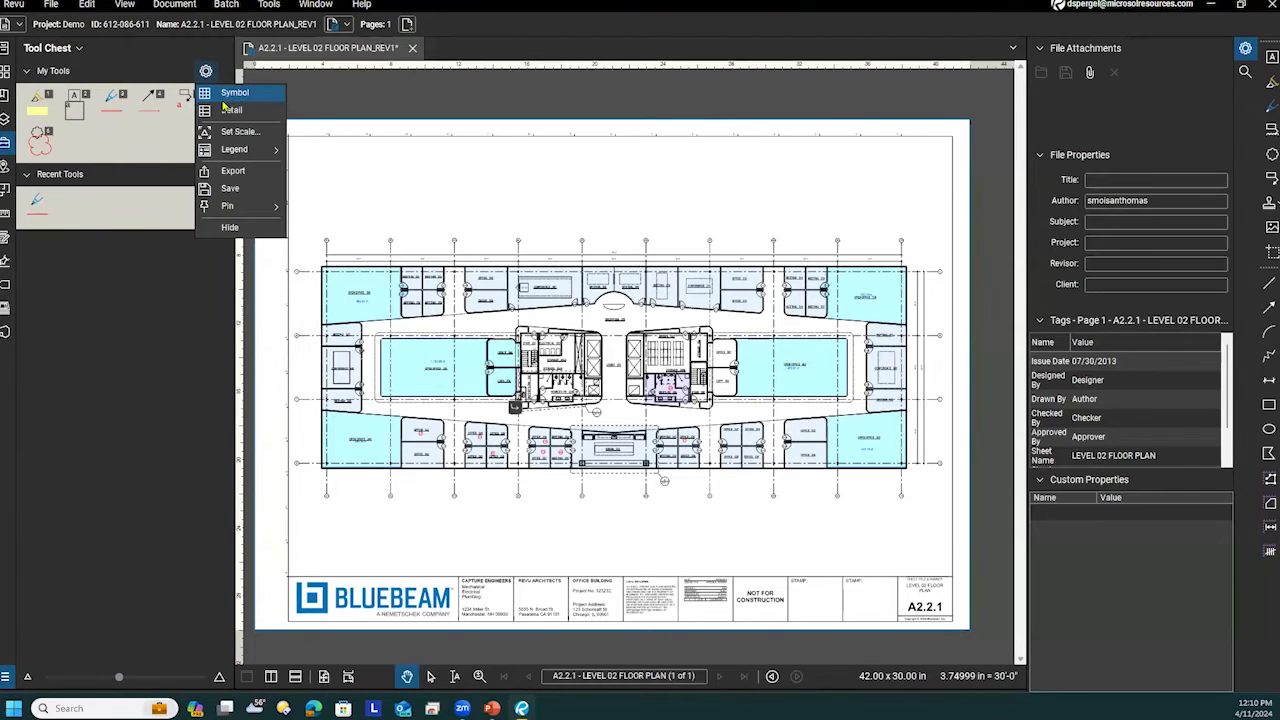
click(230, 110)
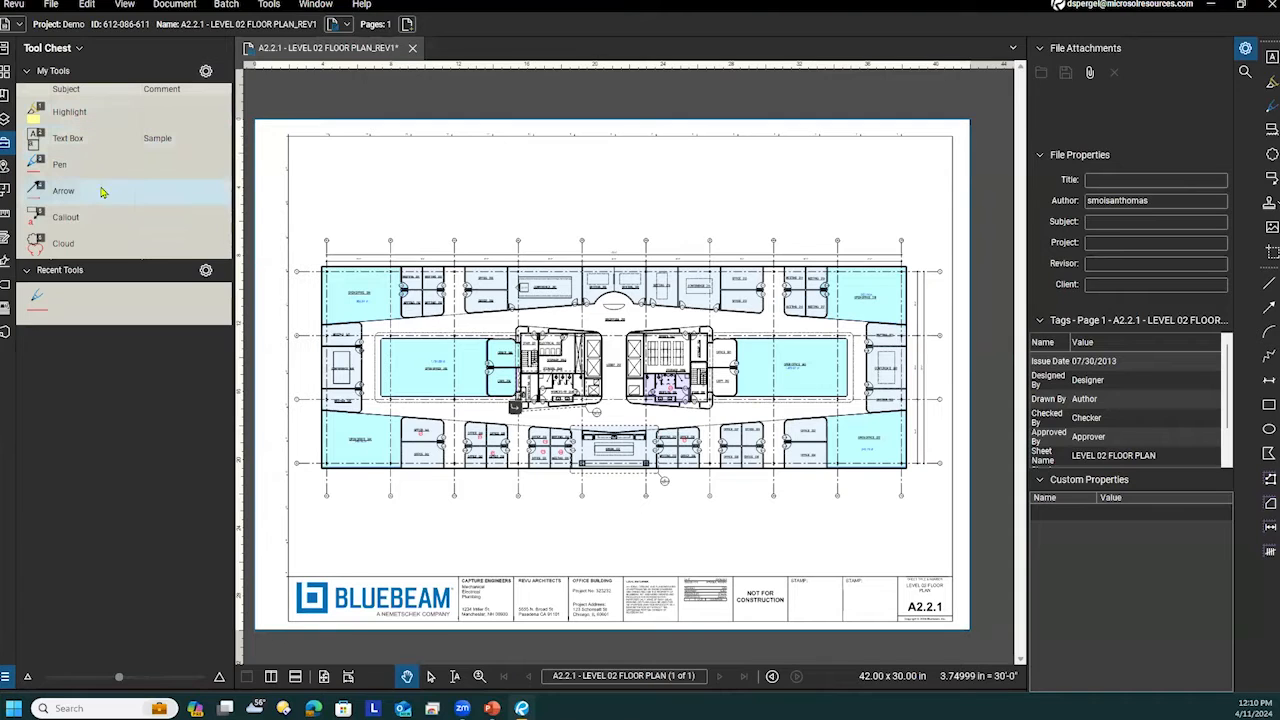
Display the My Tools set in Symbol mode and widen the Tool Chest panel to fit its six tools in one row.
click(205, 71)
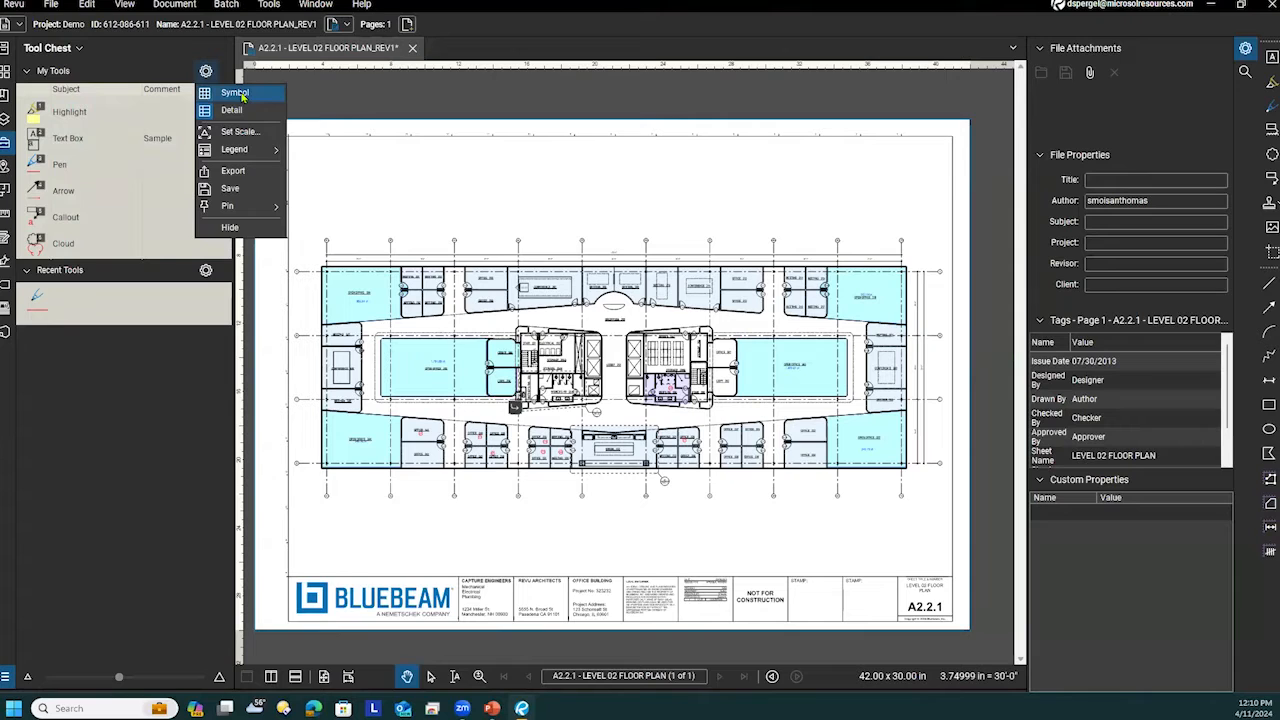
click(236, 93)
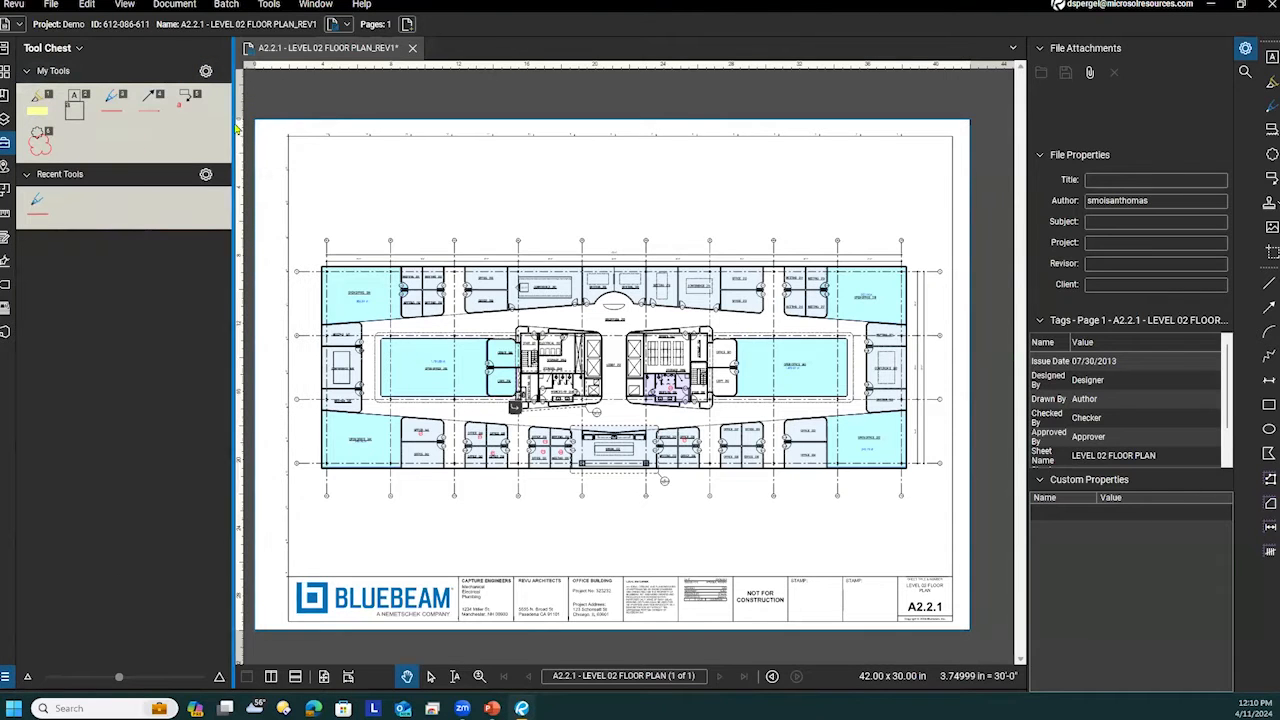
drag(233, 121, 241, 125)
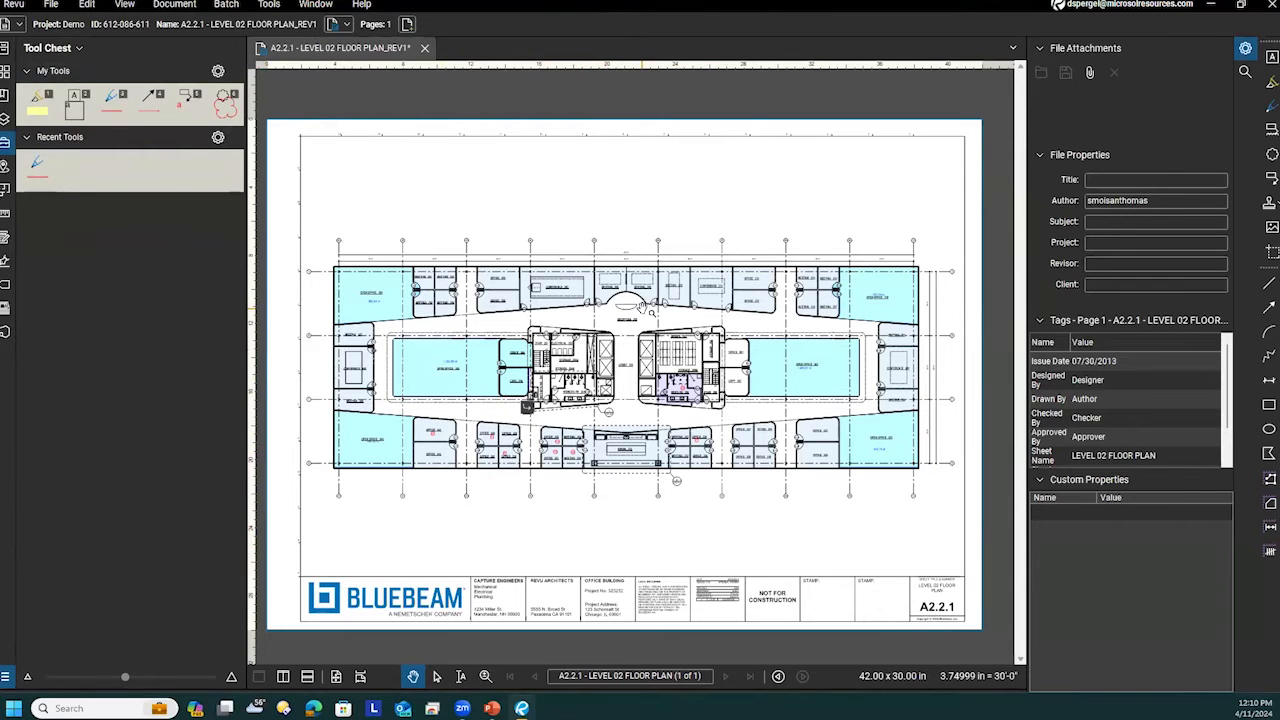
Activate the Callout tool and widen the Properties panel showing its settings.
scroll(630, 212, up, 2)
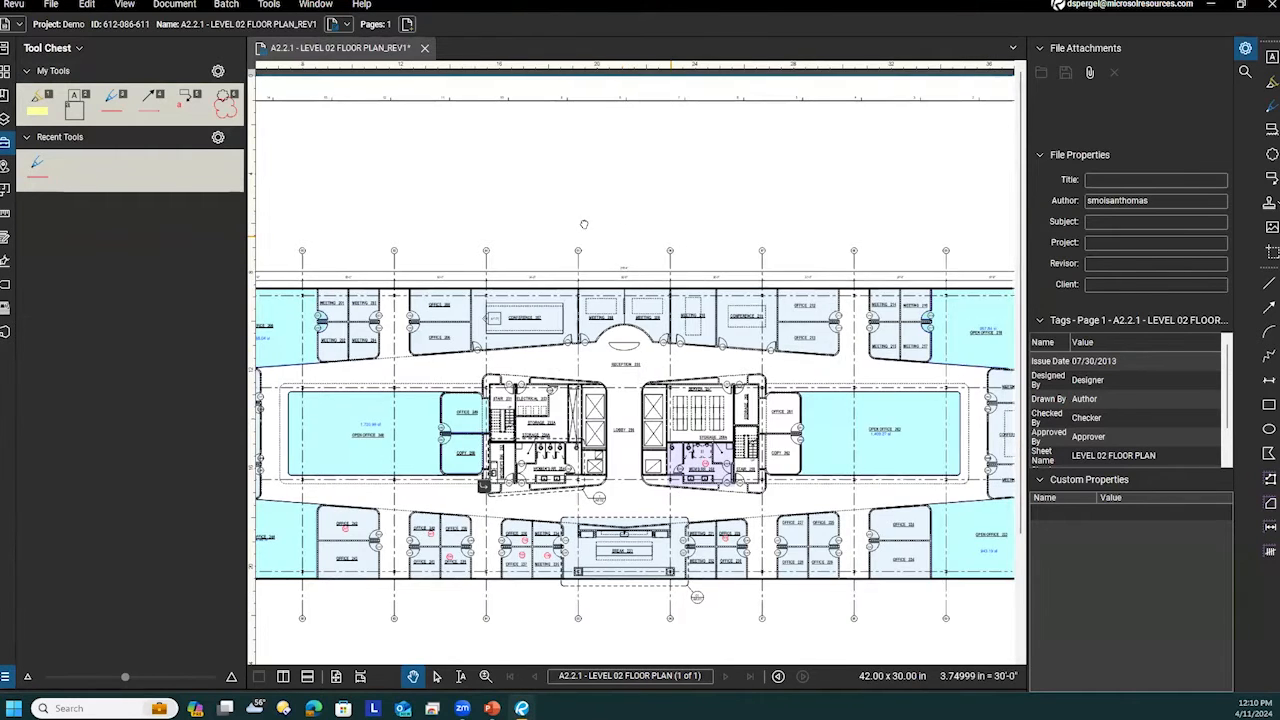
scroll(585, 224, right, 5)
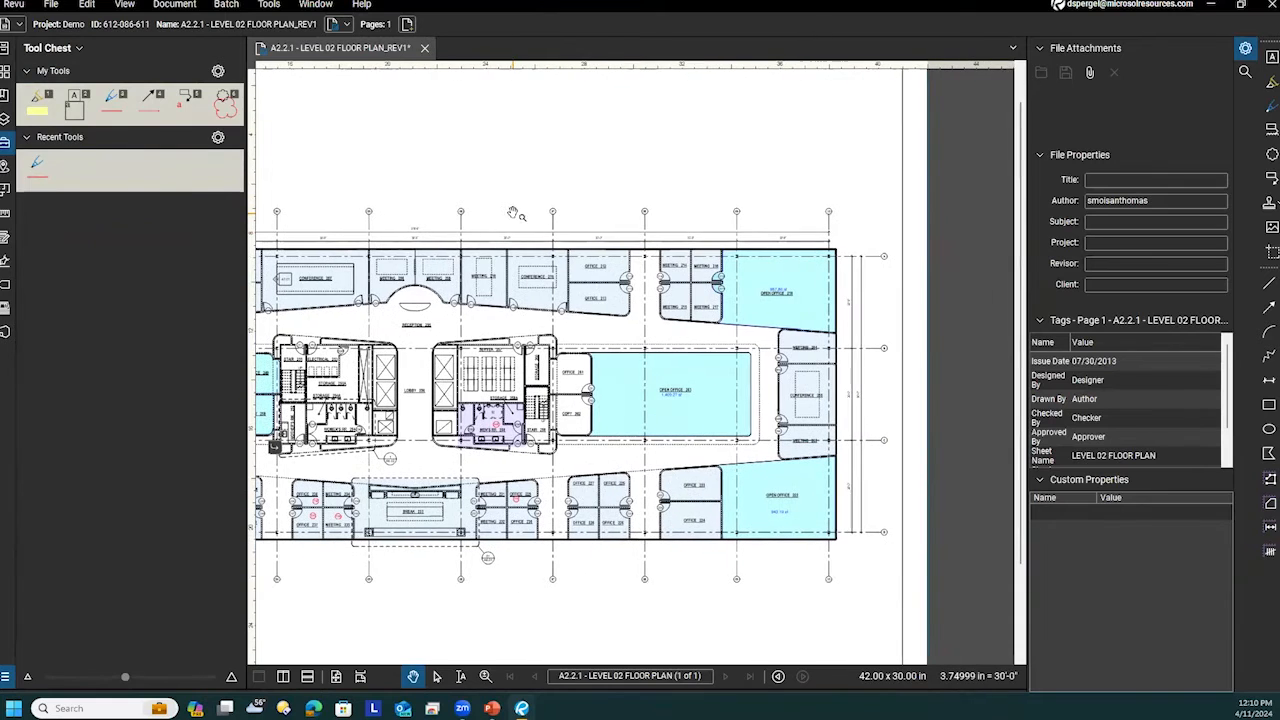
click(1270, 179)
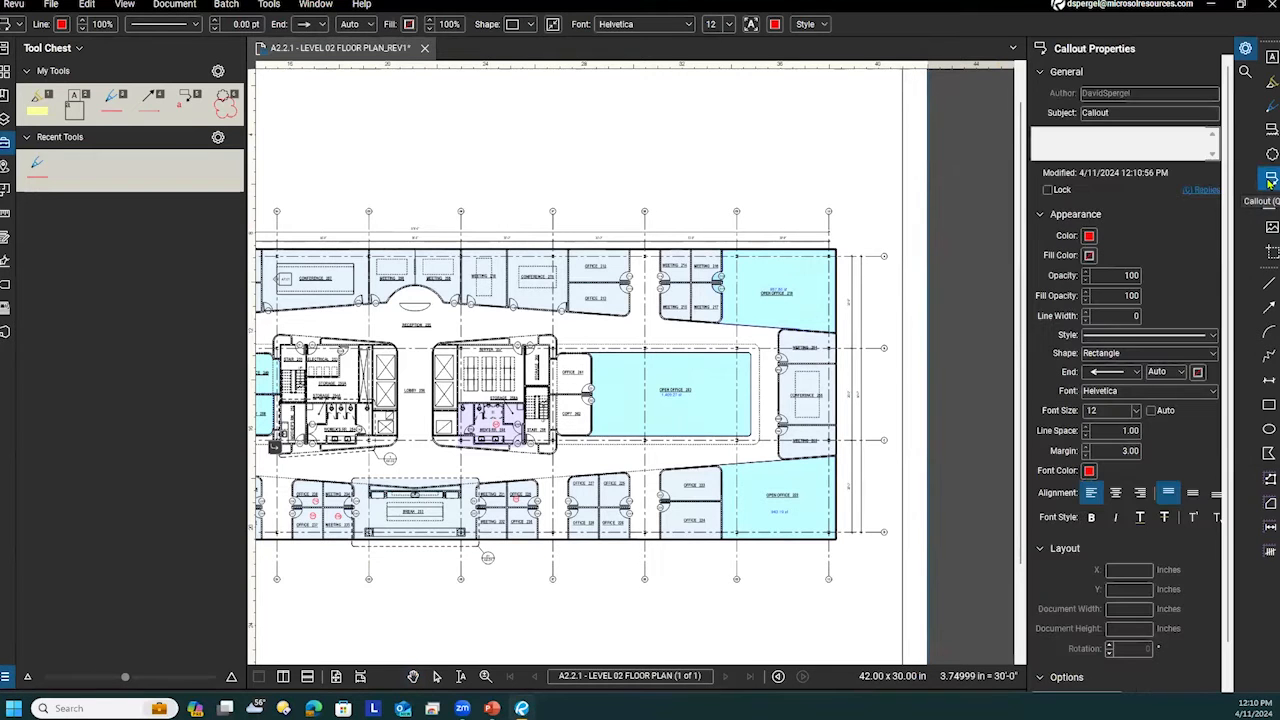
drag(1030, 152, 998, 162)
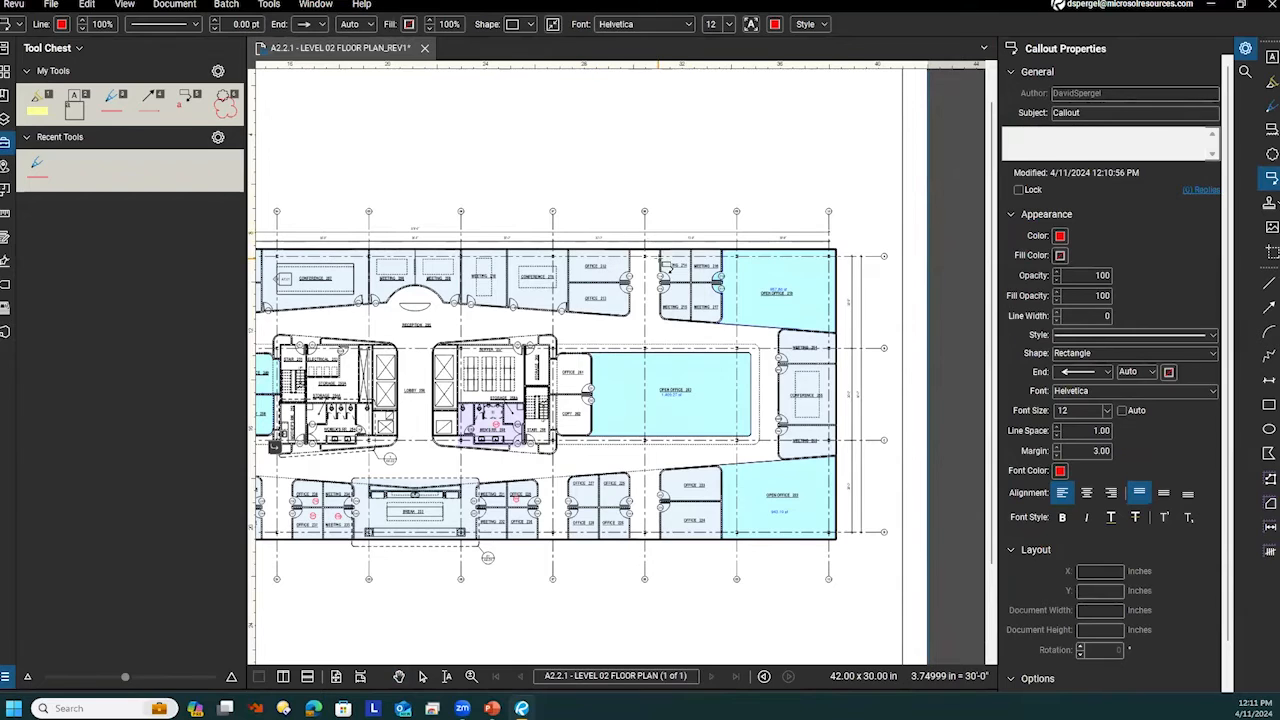
Place a callout reading "Warped Floor" in the corridor below the men's restroom, with its leader pointing into MEN'S RR 258.
scroll(660, 265, up, 1)
scroll(620, 300, up, 2)
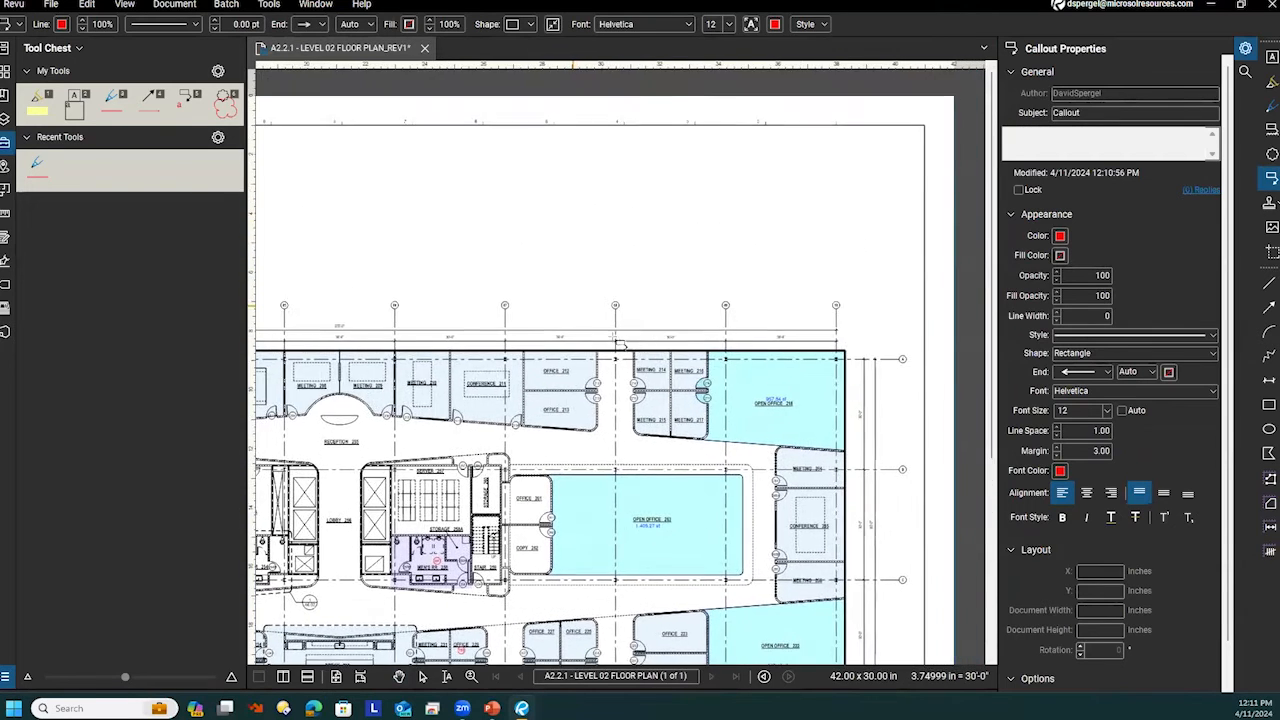
scroll(618, 343, up, 2)
scroll(610, 320, up, 1)
mouse_move(607, 309)
mouse_down()
mouse_move(619, 289)
mouse_move(576, 282)
mouse_move(512, 195)
mouse_up()
scroll(587, 258, down, 2)
drag(662, 338, 966, 173)
scroll(620, 470, up, 2)
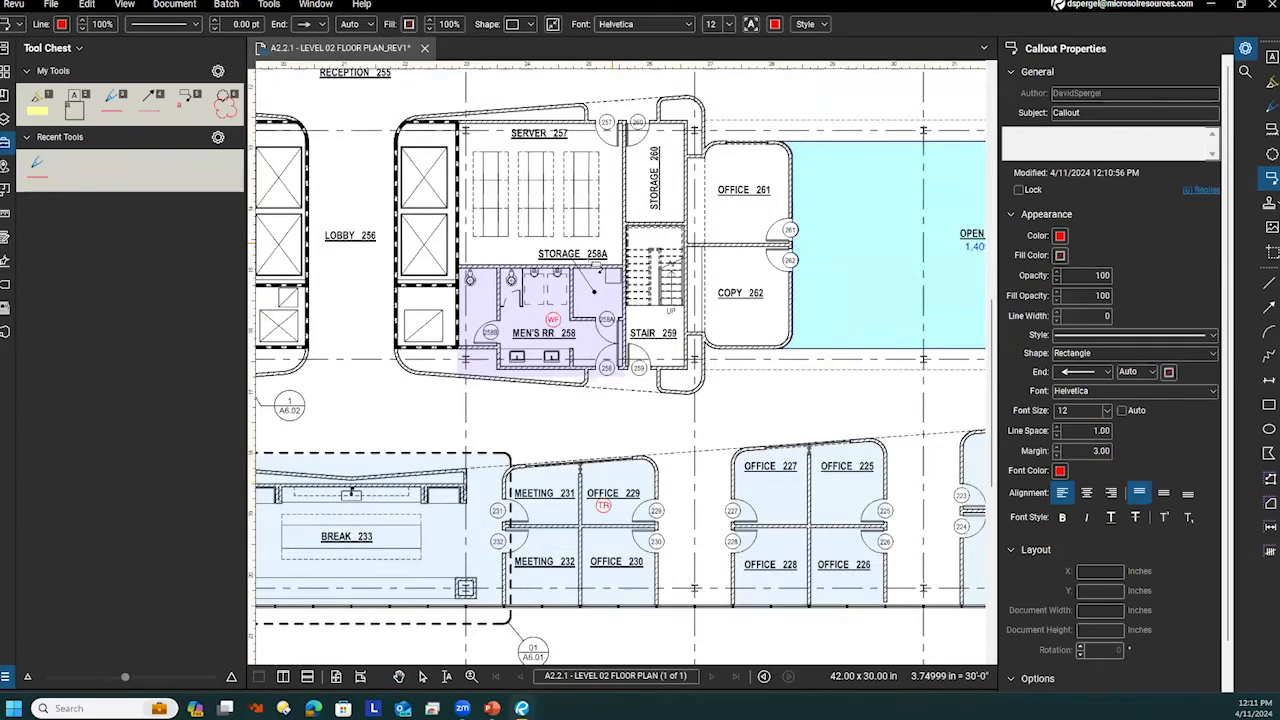
scroll(640, 398, up, 2)
scroll(640, 398, up, 1)
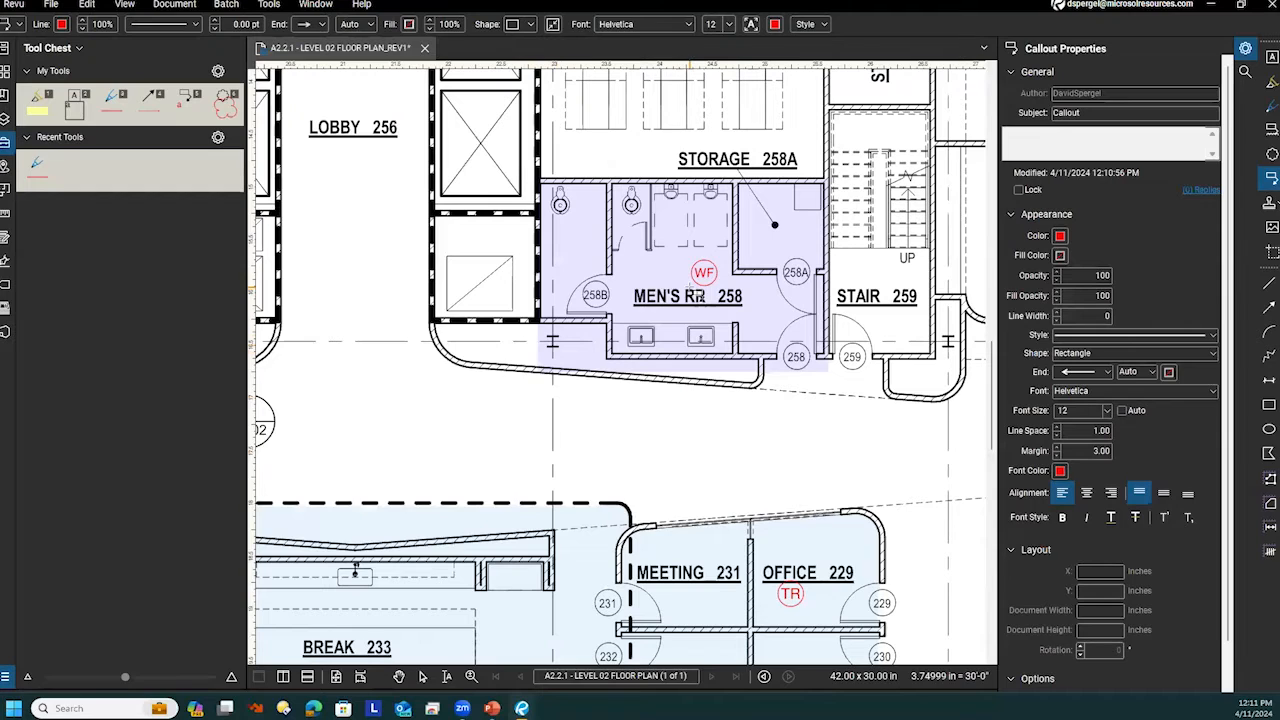
click(694, 292)
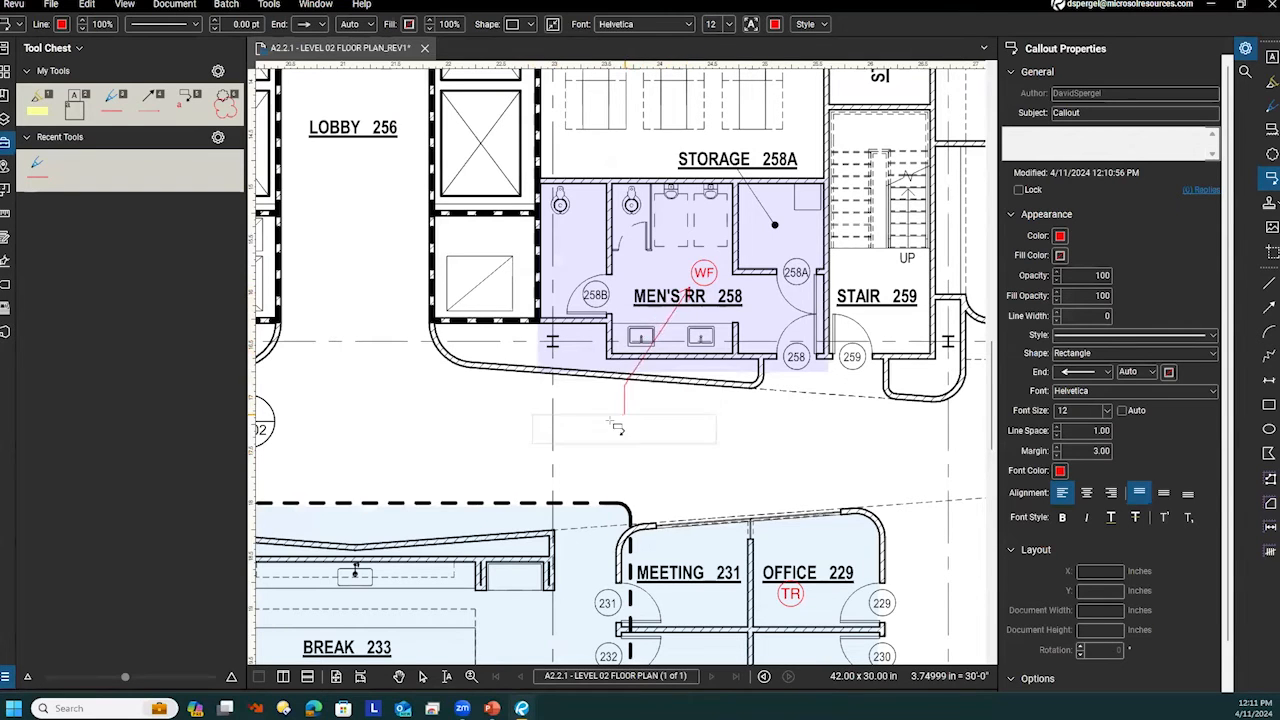
click(529, 424)
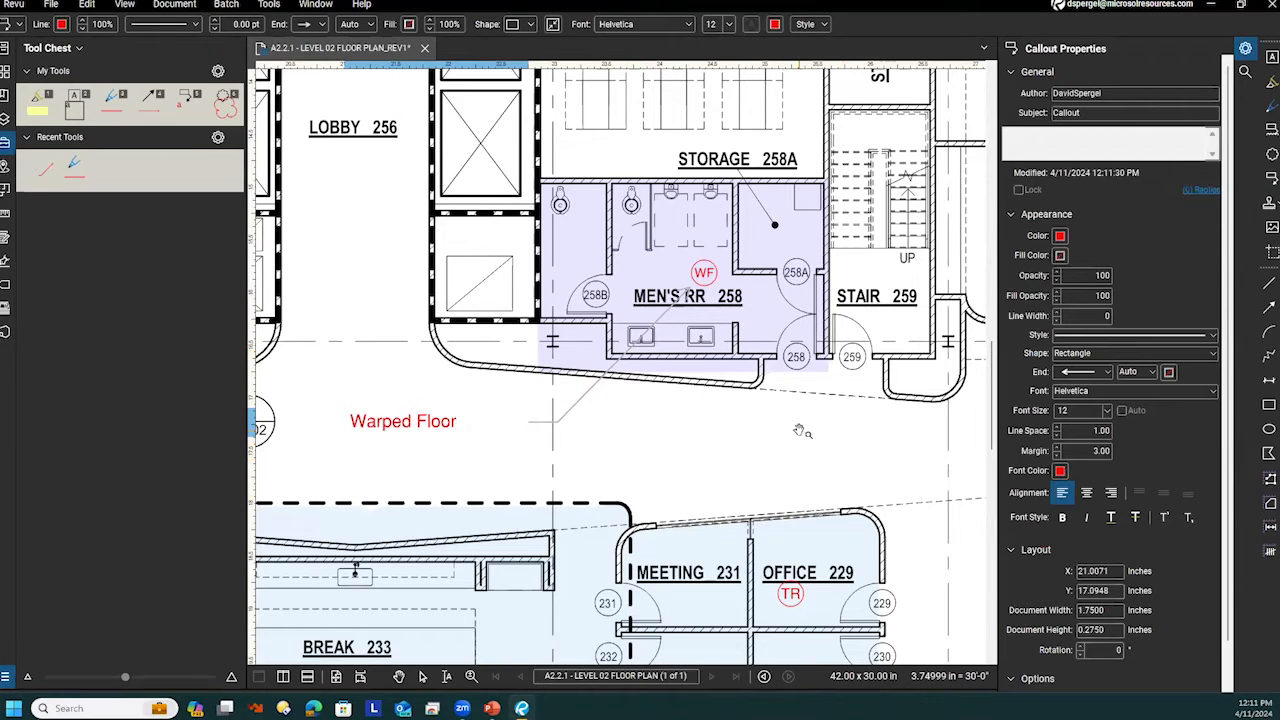
click(696, 451)
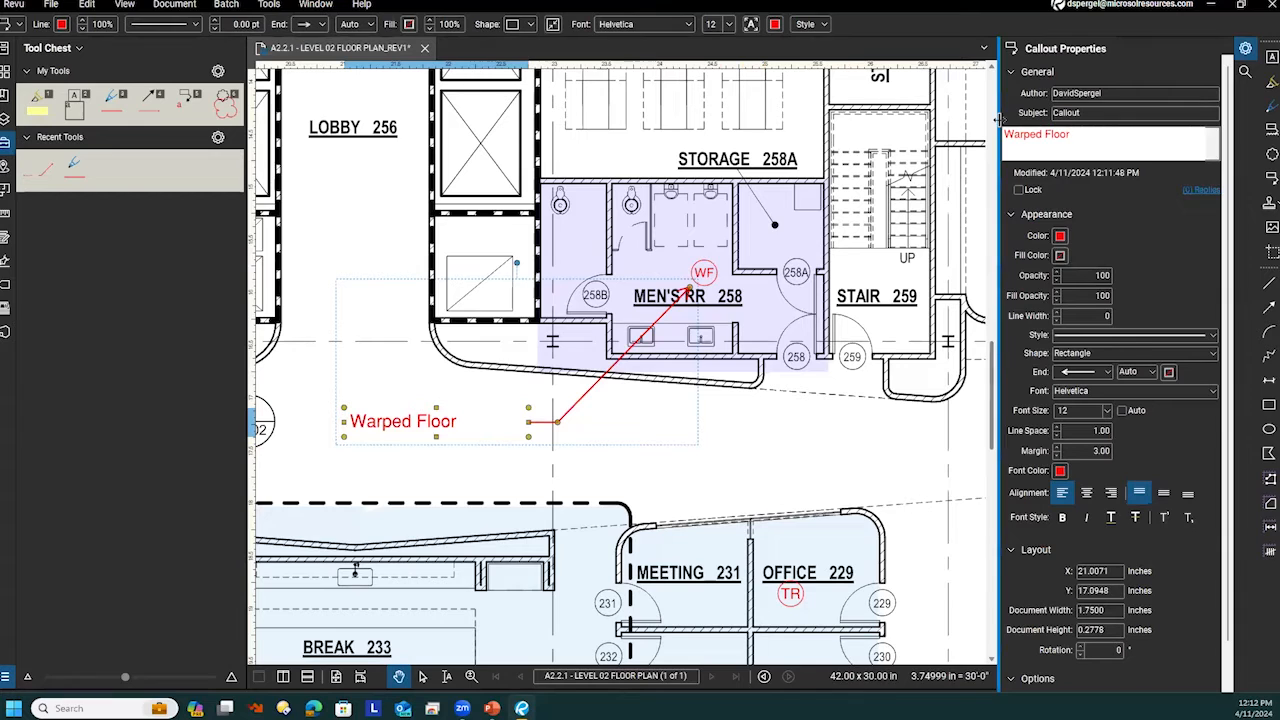
Widen the Properties panel slightly and set the callout's subject to Flooring.
drag(998, 120, 985, 120)
click(1079, 113)
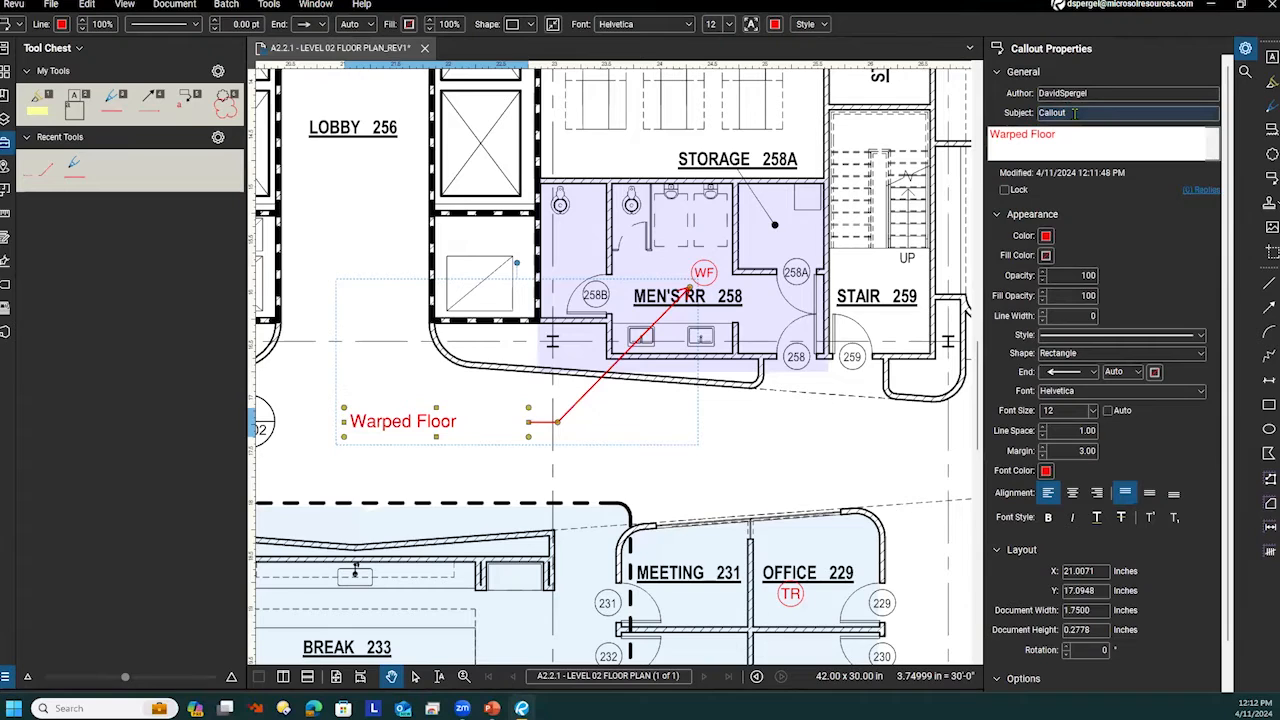
click(1076, 113)
drag(1069, 113, 1028, 113)
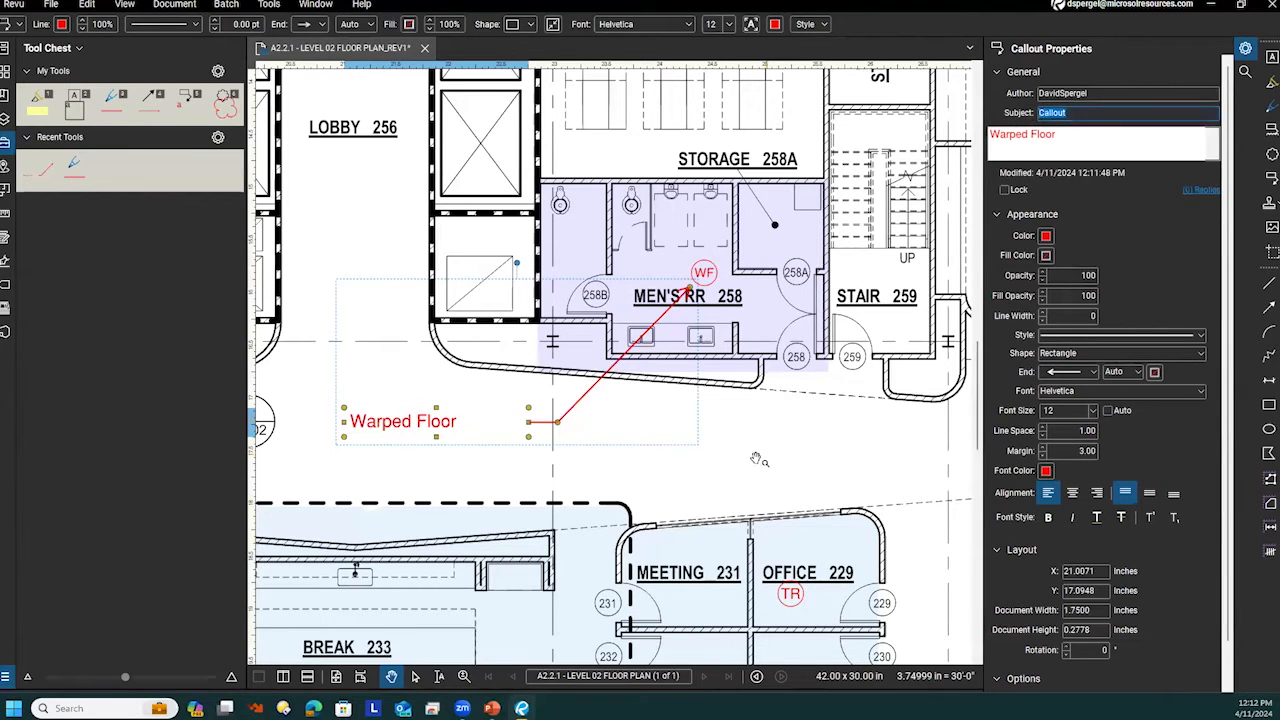
text(Flooring)
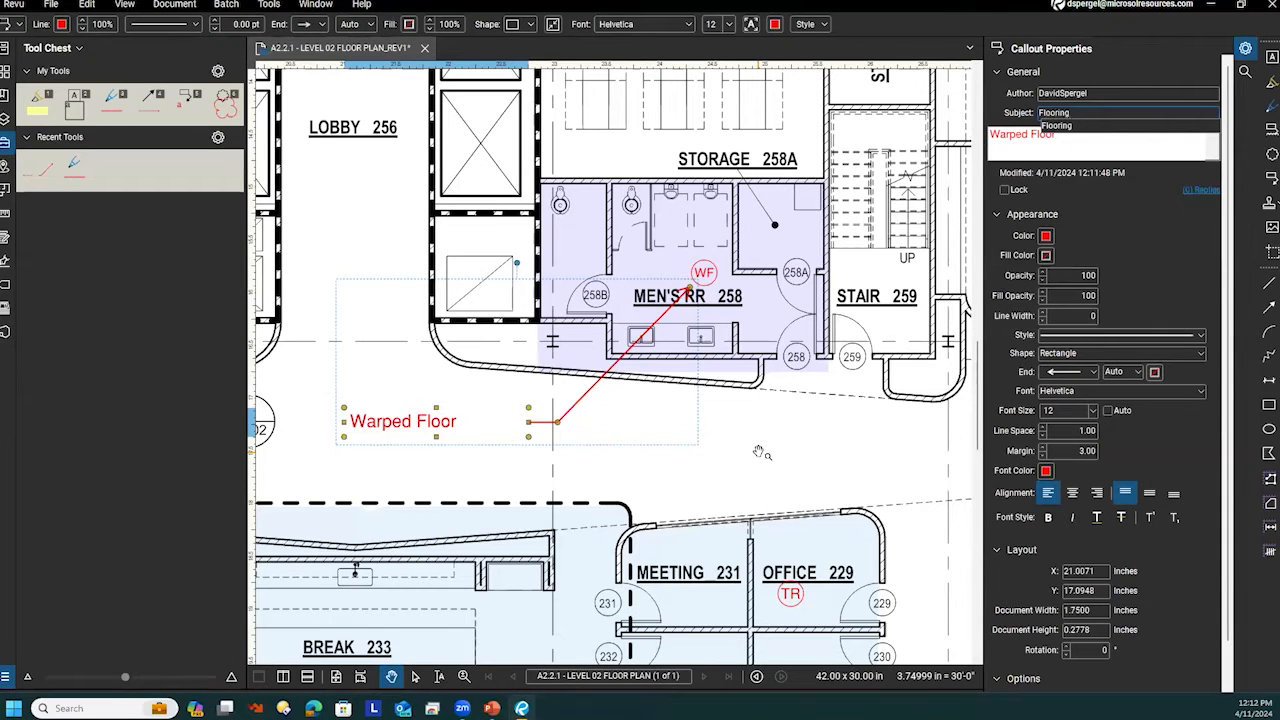
click(1066, 127)
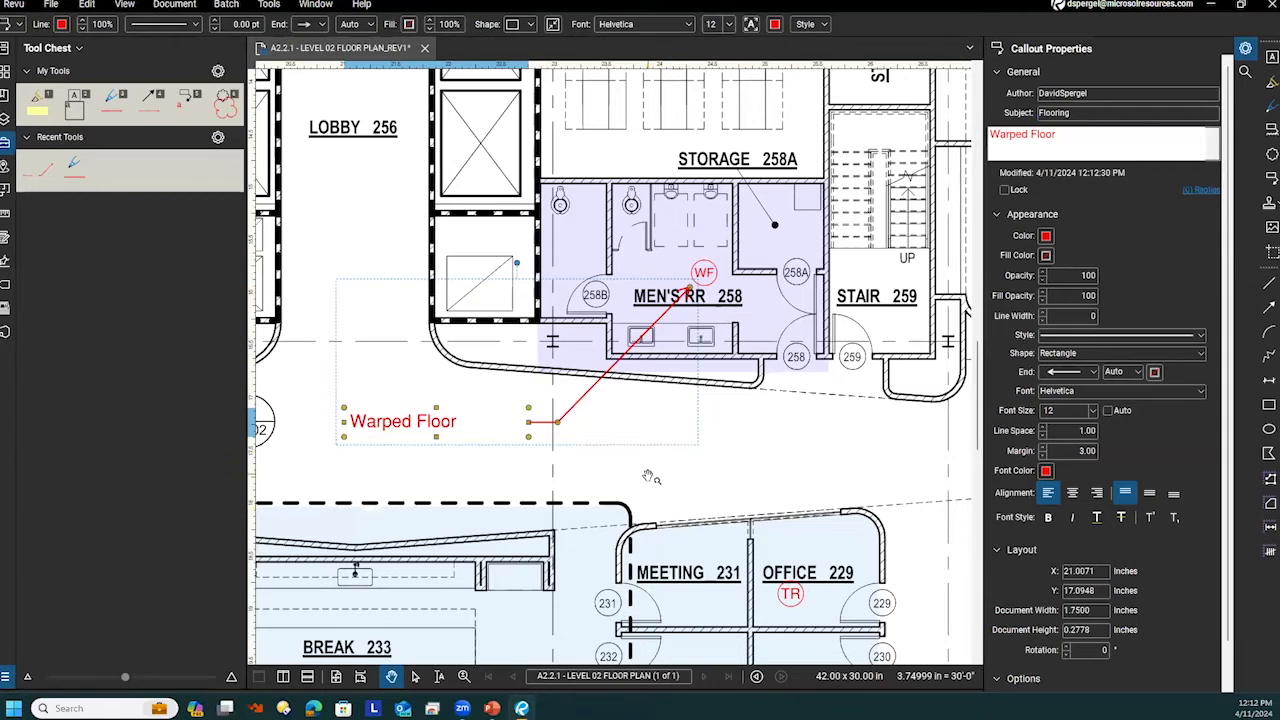
Show the Markups List, examine the entries grouped under the Flooring subject, and hide the list again.
click(603, 690)
scroll(200, 608, down, 2)
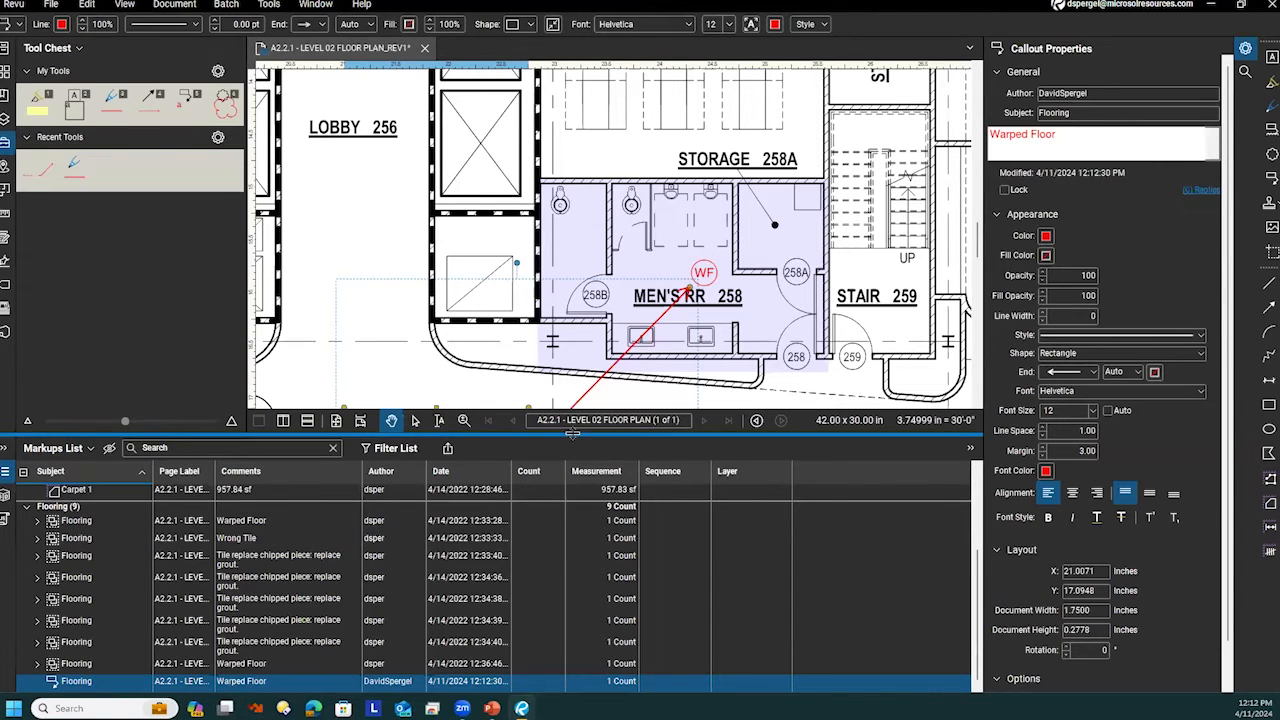
double_click(573, 434)
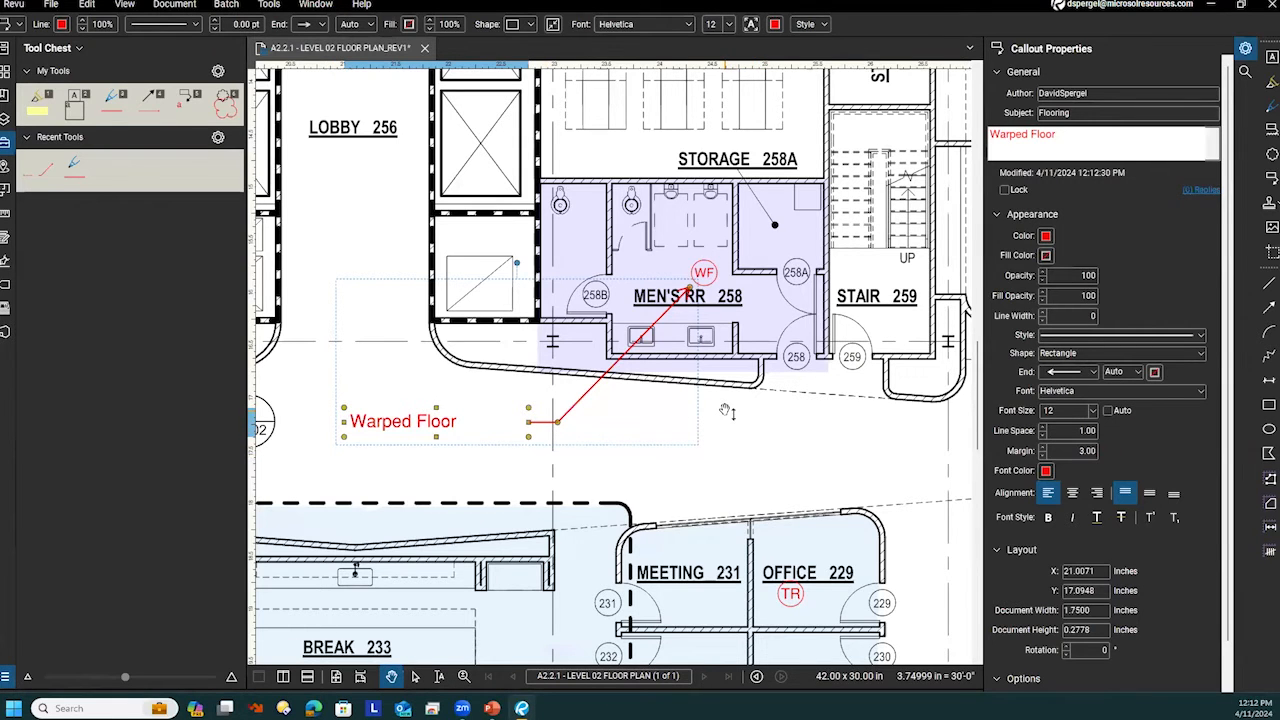
Change both the line color and the font color of the Warped Floor callout to blue.
scroll(726, 410, down, 5)
scroll(740, 568, up, 8)
drag(738, 568, 780, 498)
click(523, 480)
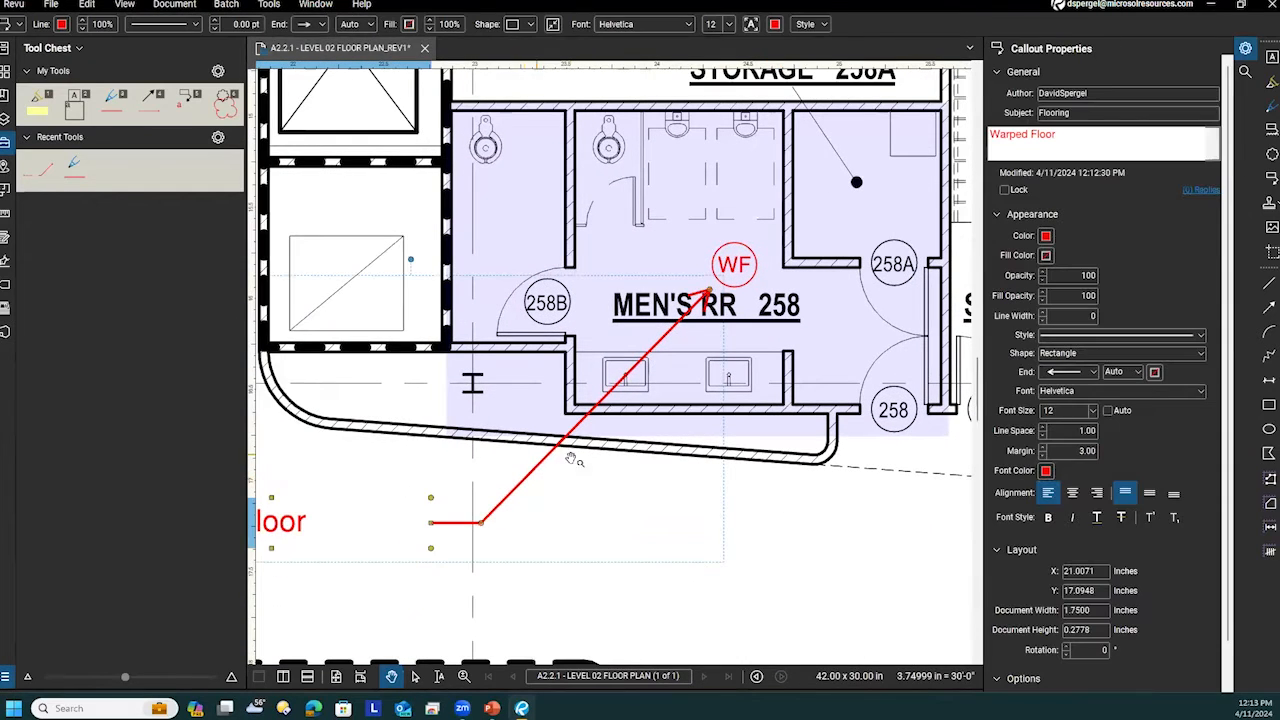
drag(750, 530, 830, 475)
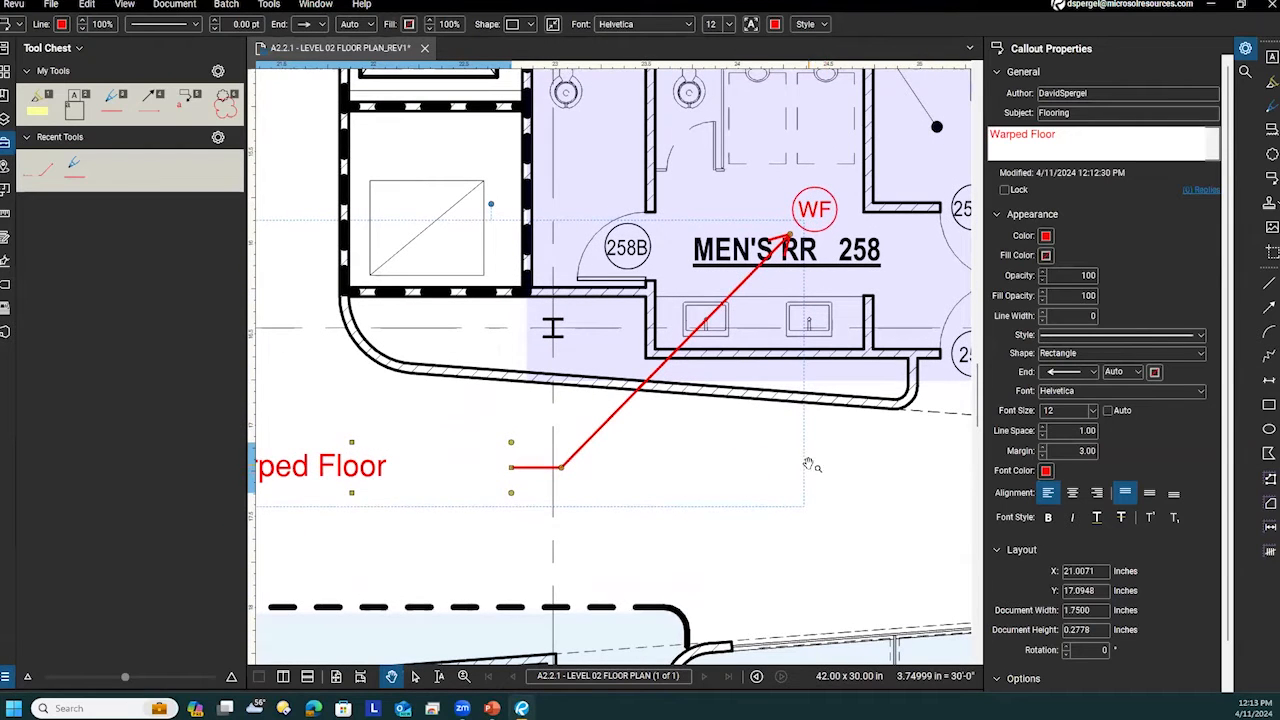
click(1046, 236)
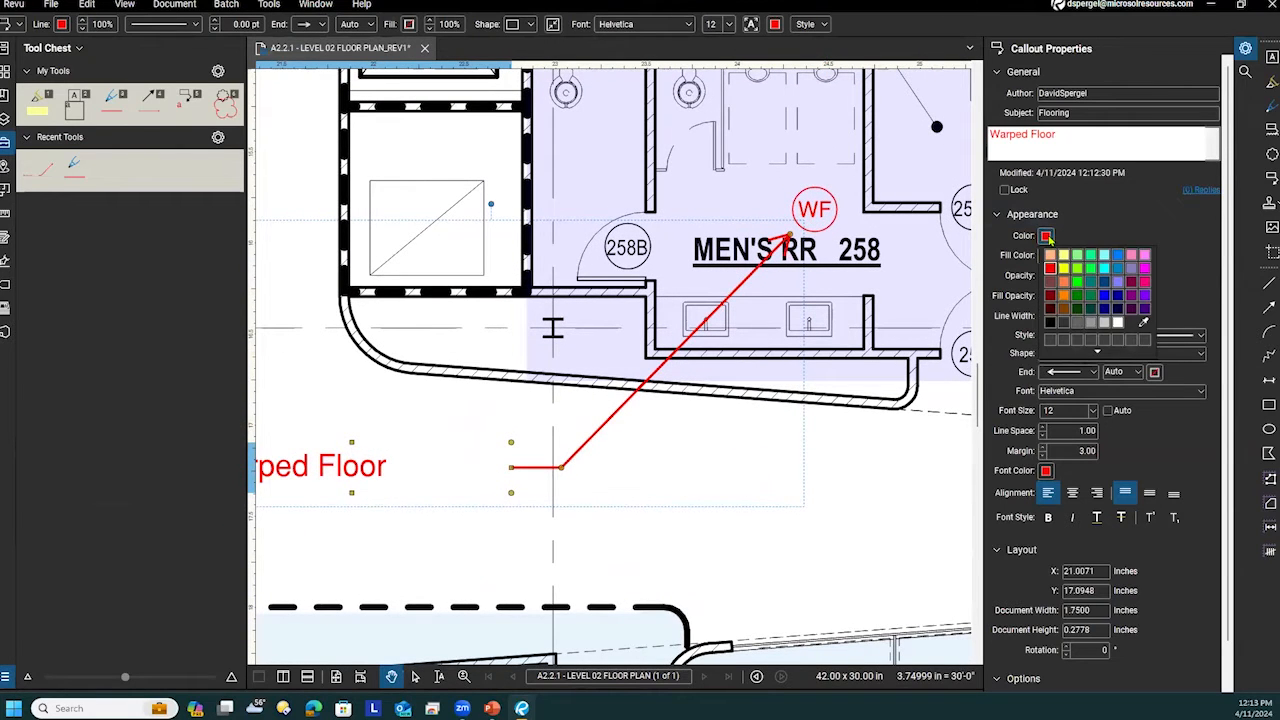
click(1104, 297)
drag(661, 457, 747, 432)
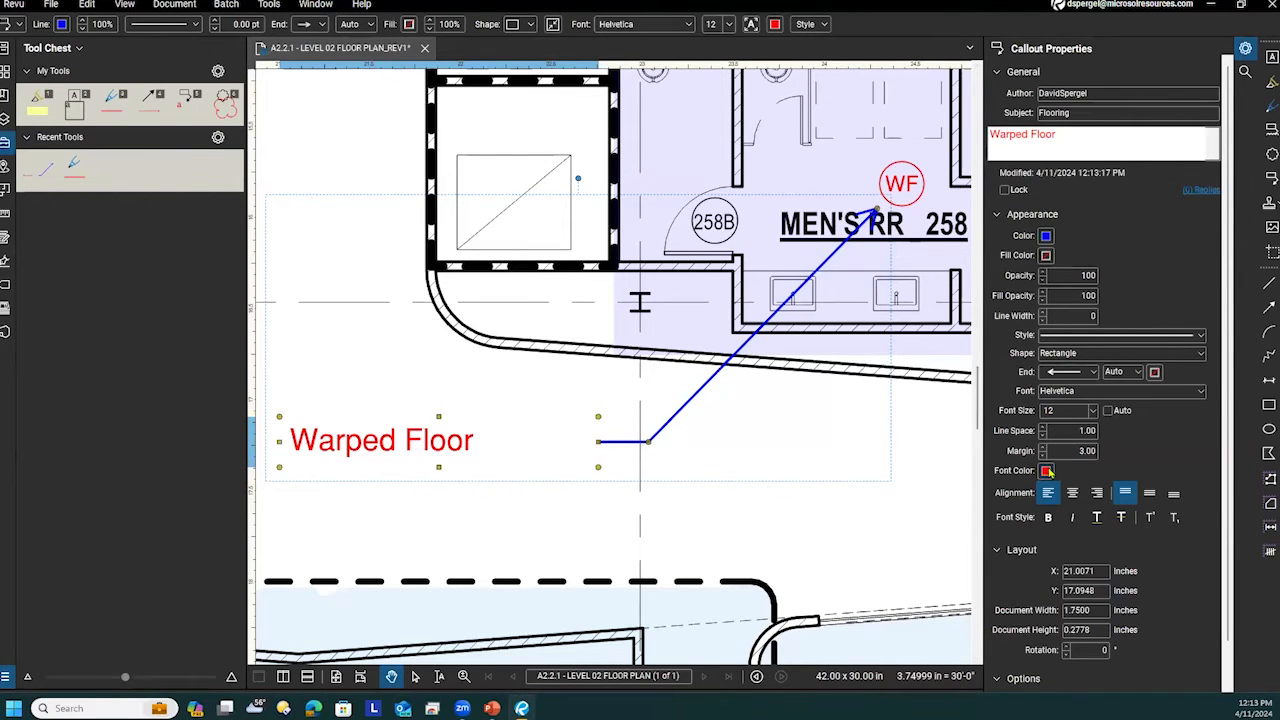
click(1046, 471)
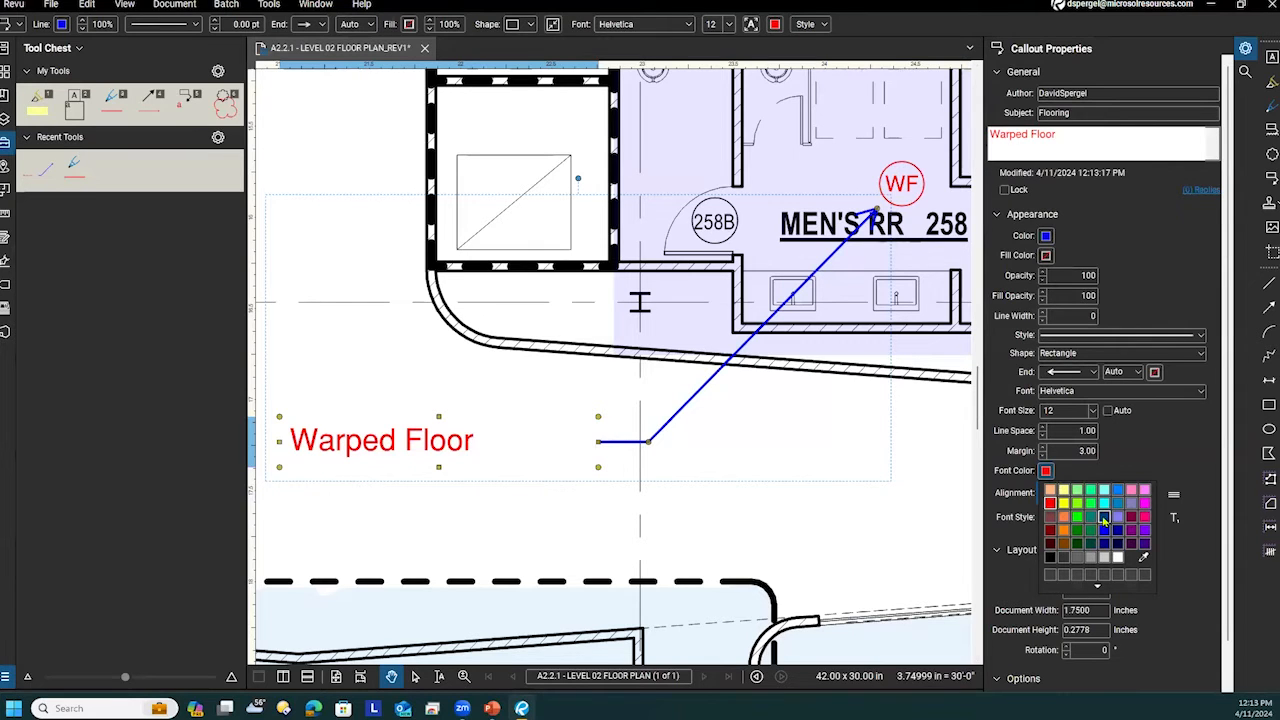
click(1104, 529)
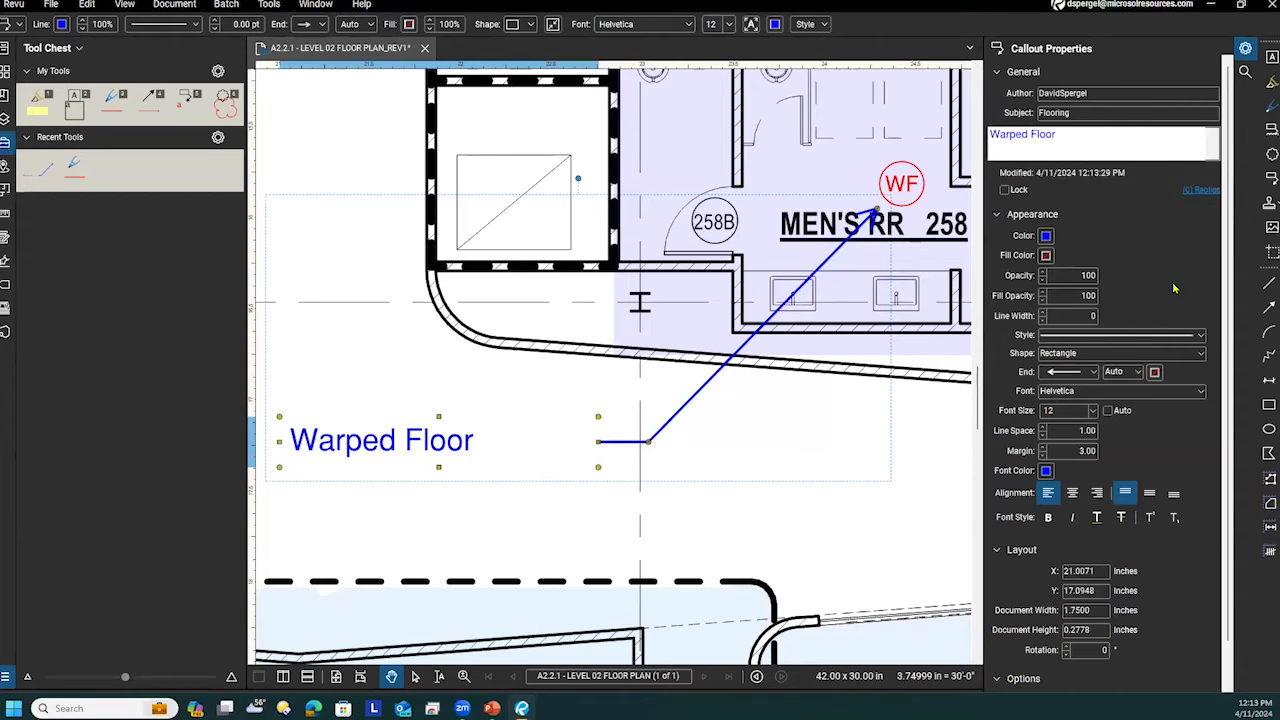
Set the callout's line width to 1.00.
click(1050, 275)
click(1048, 318)
click(1043, 313)
click(1043, 313)
click(1043, 313)
click(1043, 313)
click(1043, 313)
click(1043, 313)
click(1043, 321)
click(1043, 321)
click(1043, 321)
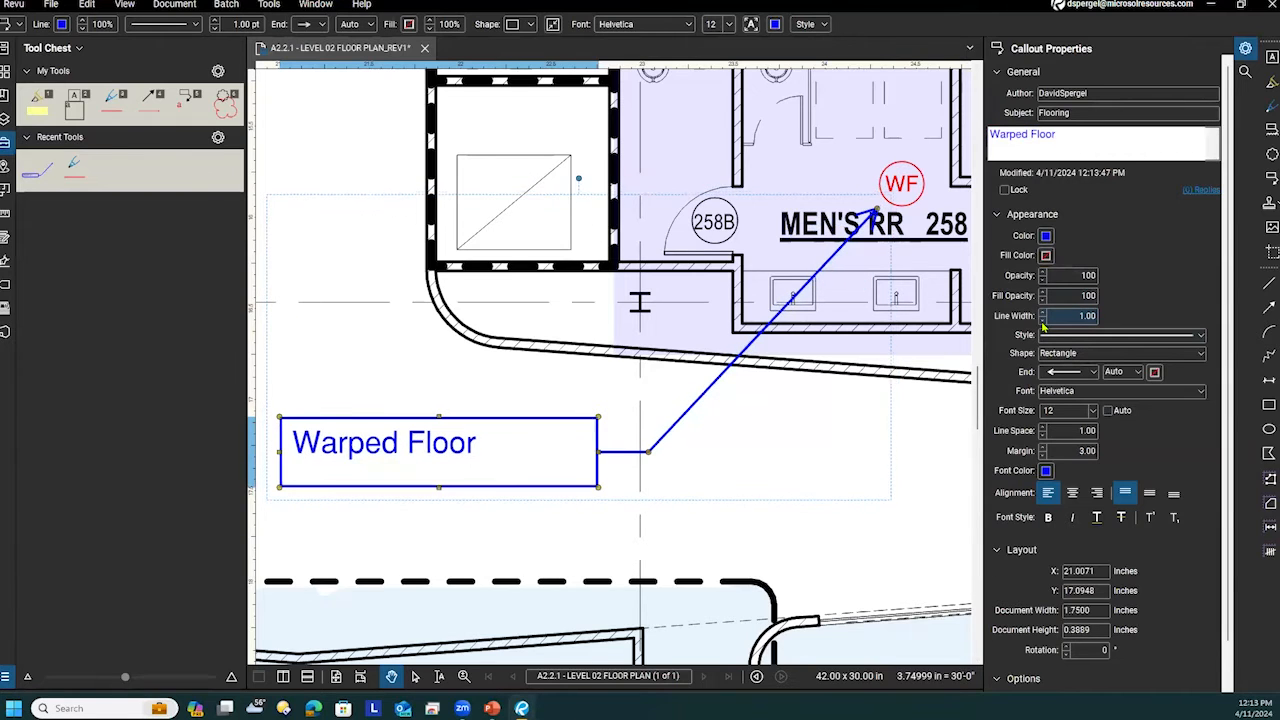
Try the Dashed 1 line style on the callout, and settle on Dashed 3.
click(1125, 335)
click(1127, 396)
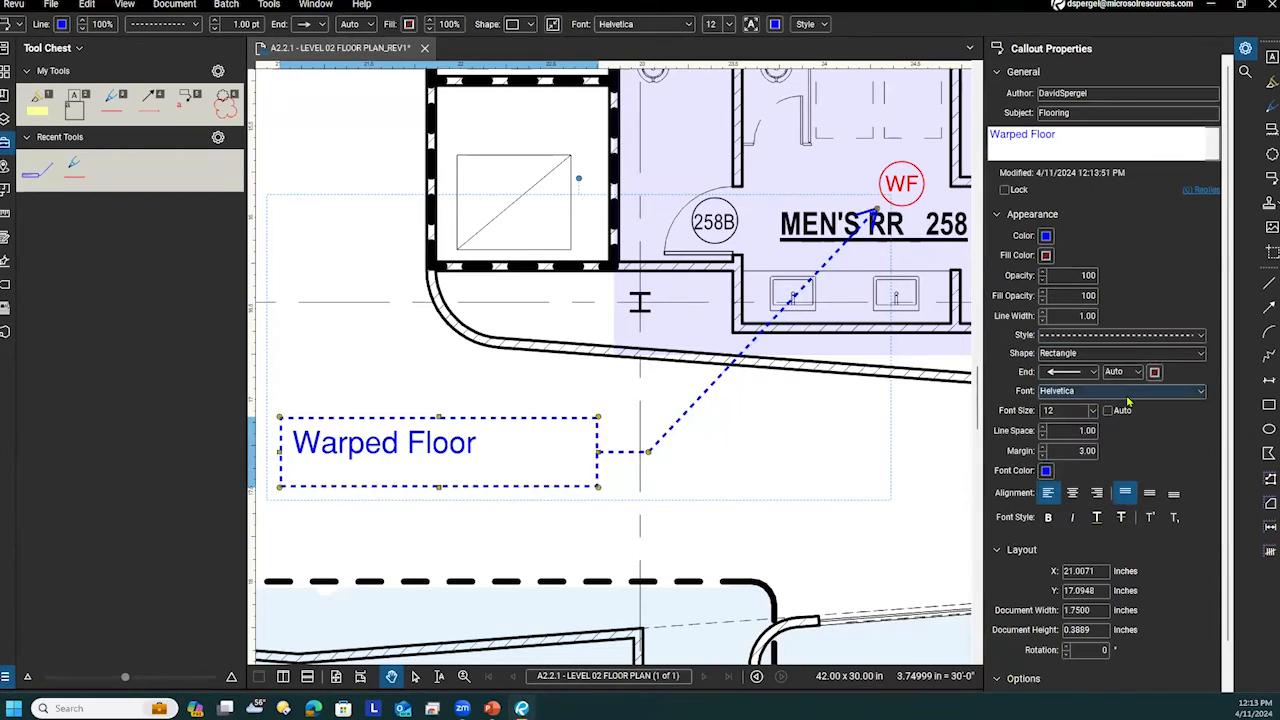
click(1132, 336)
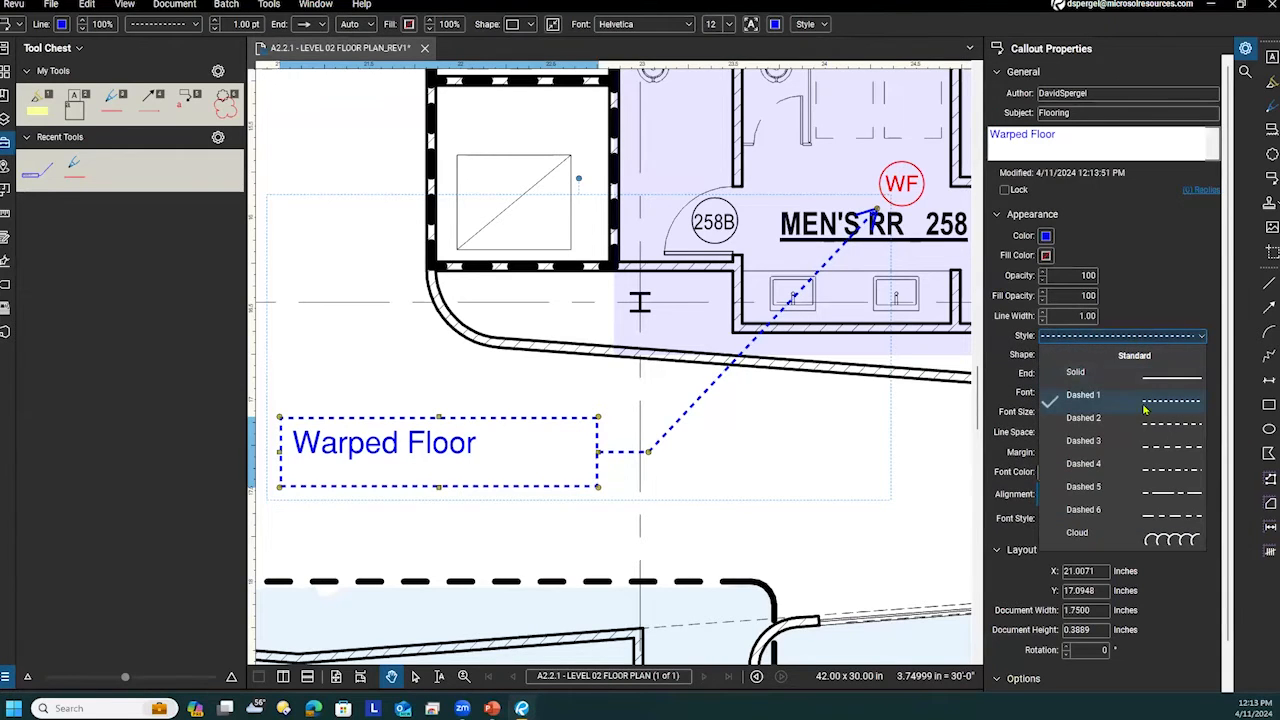
click(1145, 446)
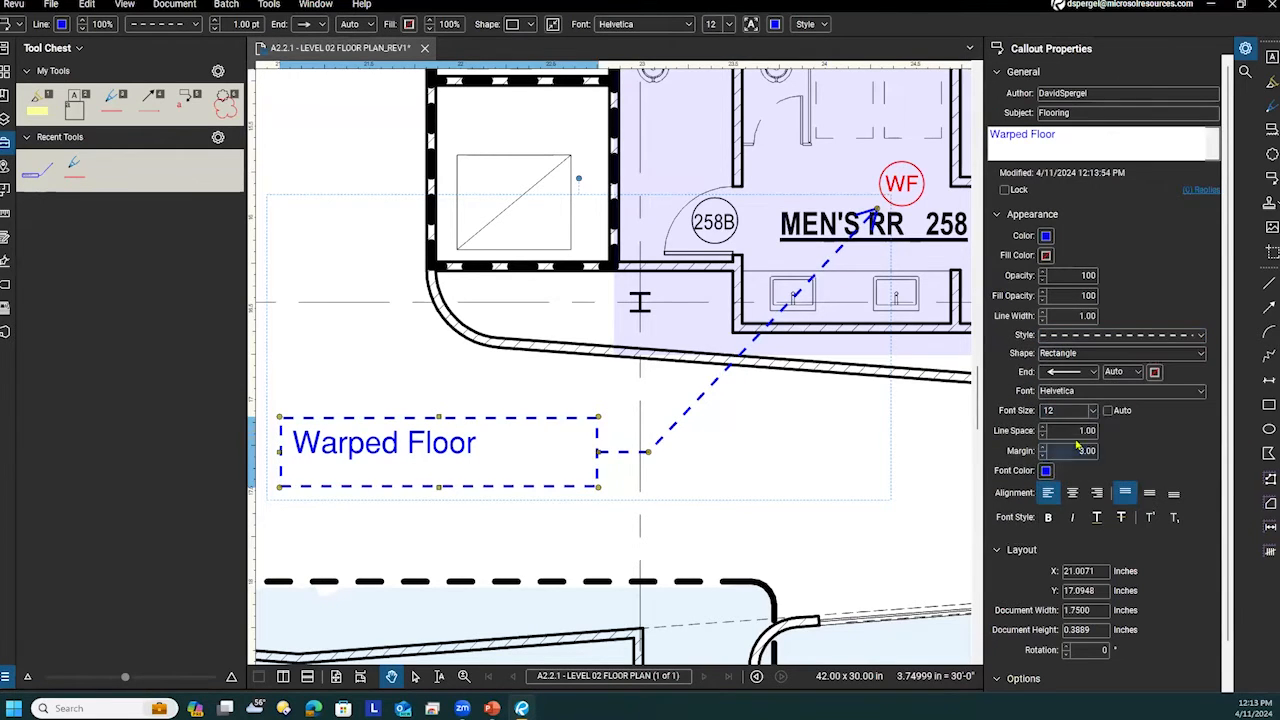
Try the Circle and Triangle shapes on the callout's text box, and restore the Rectangle shape.
click(1149, 356)
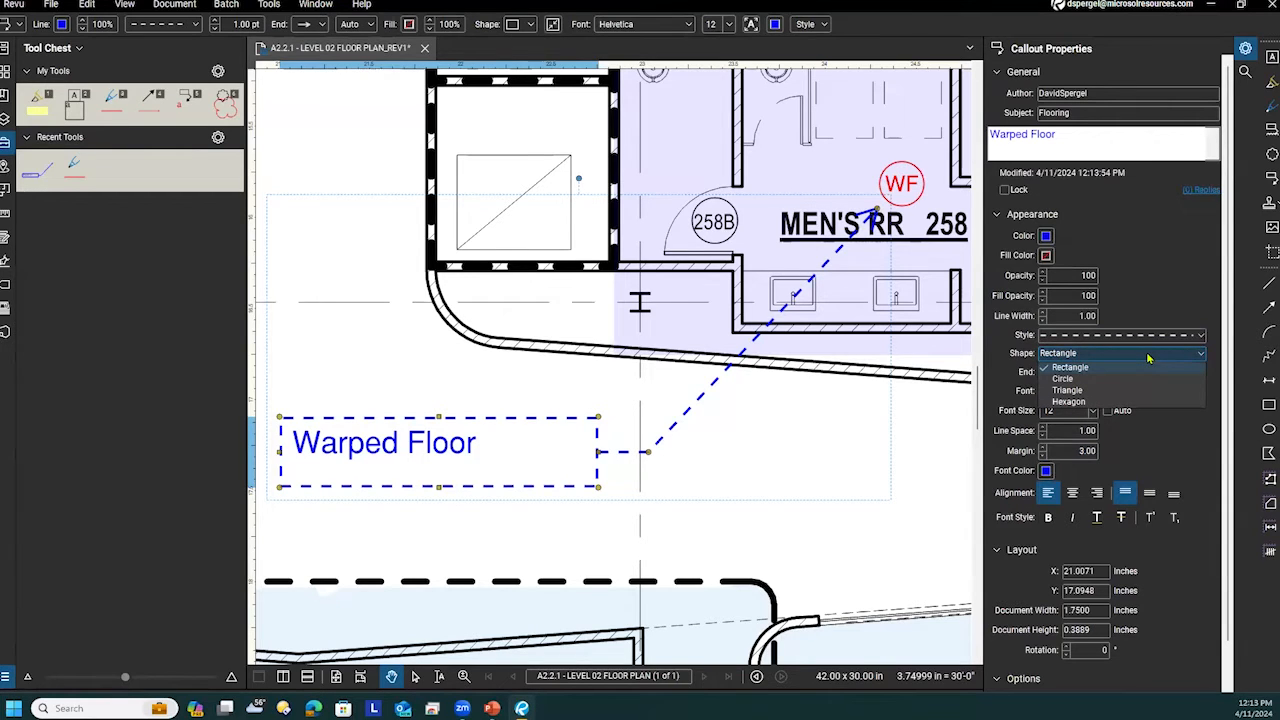
click(1063, 379)
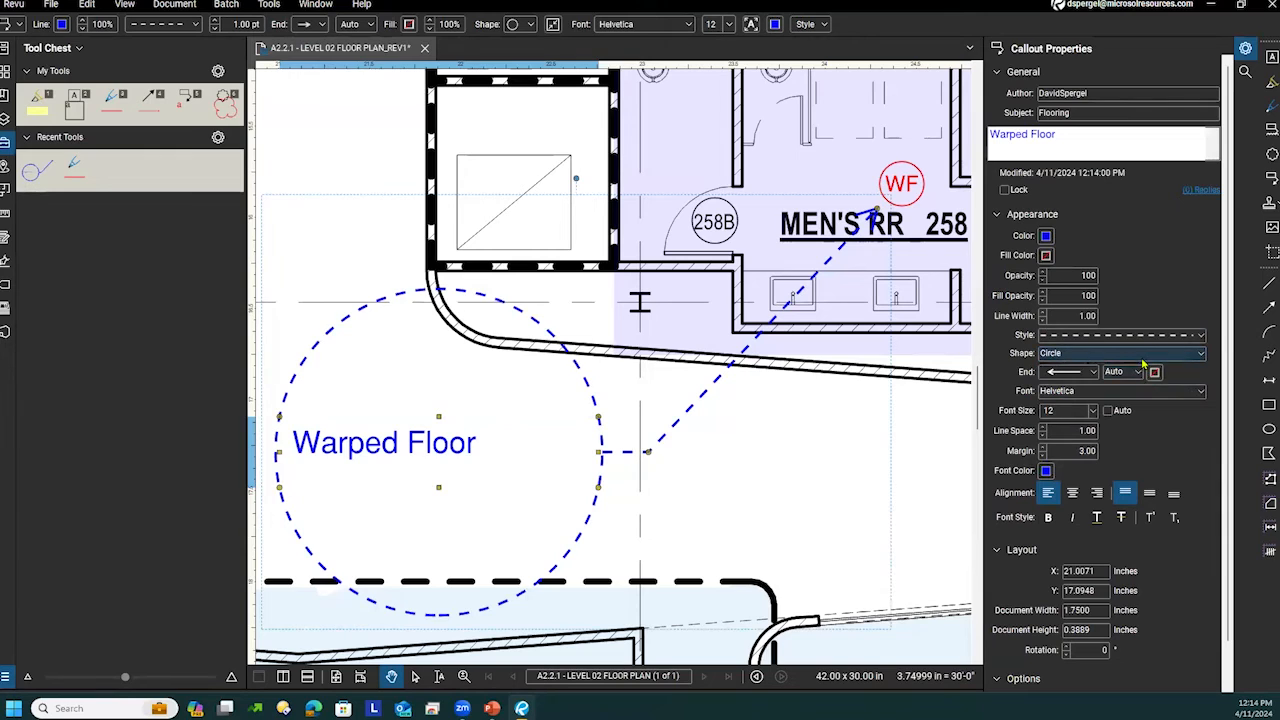
click(1141, 357)
click(1137, 395)
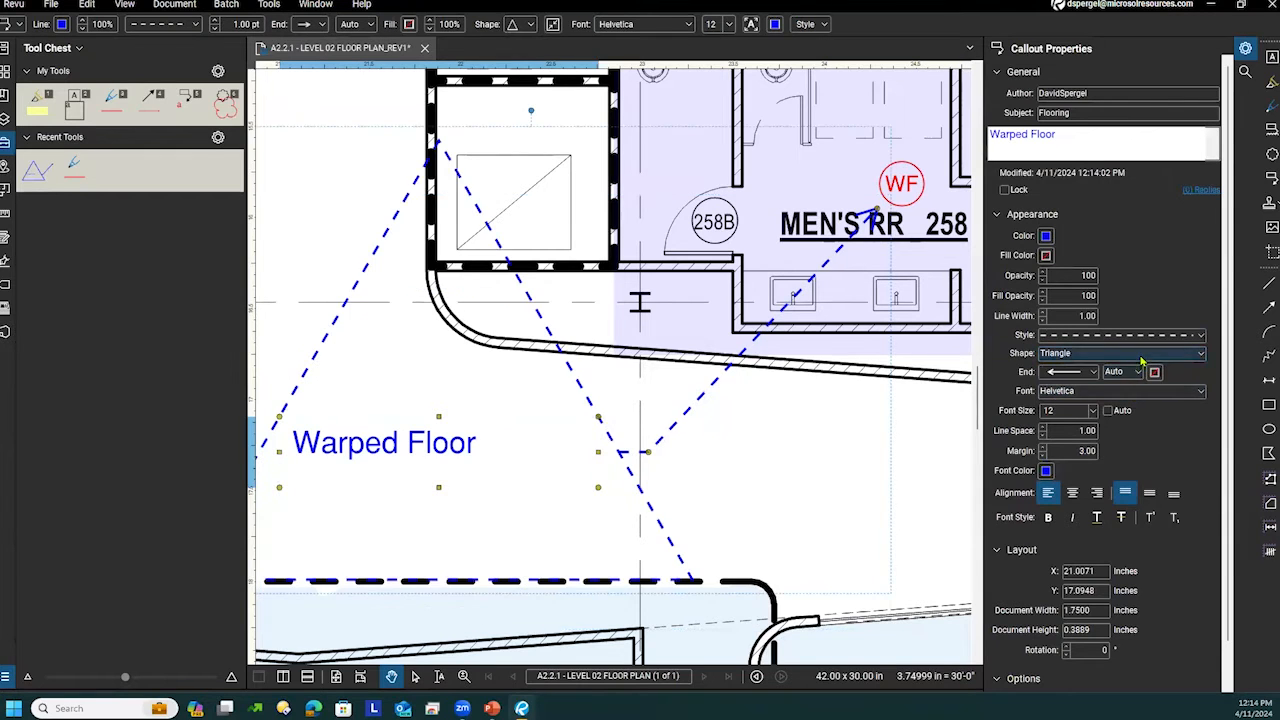
click(1141, 361)
click(1141, 366)
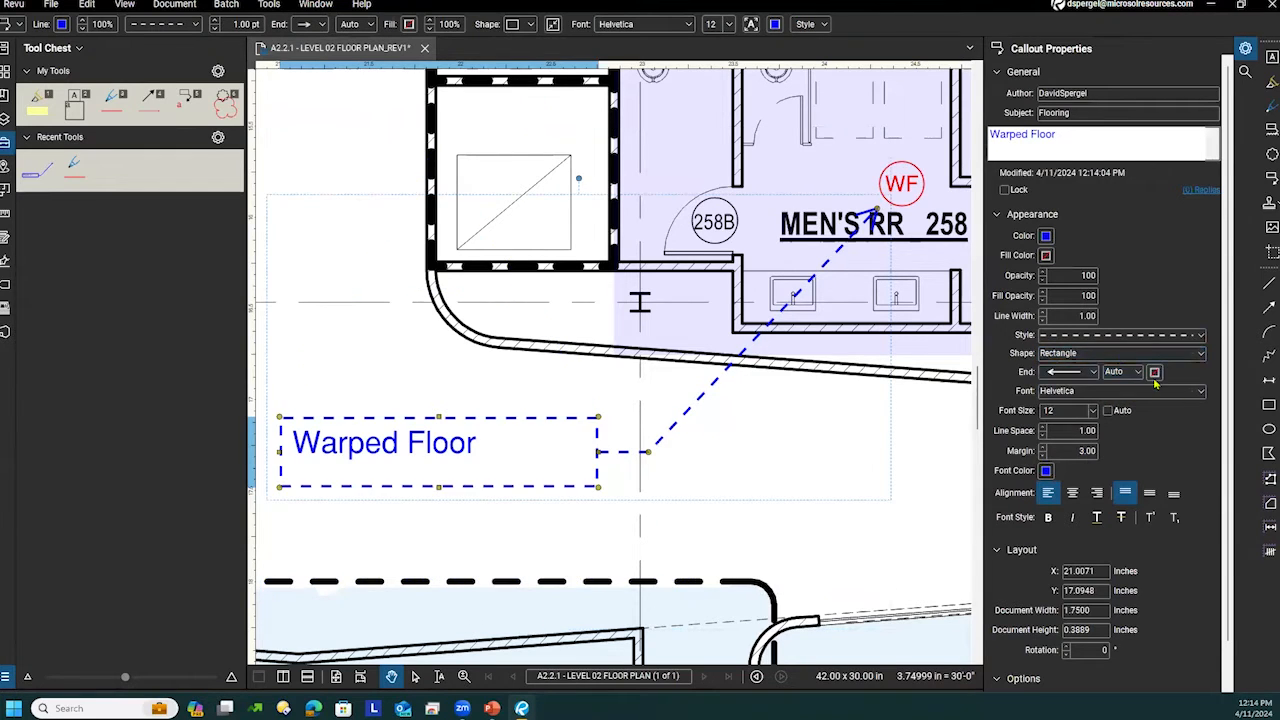
drag(565, 516, 601, 464)
click(1090, 372)
click(1094, 373)
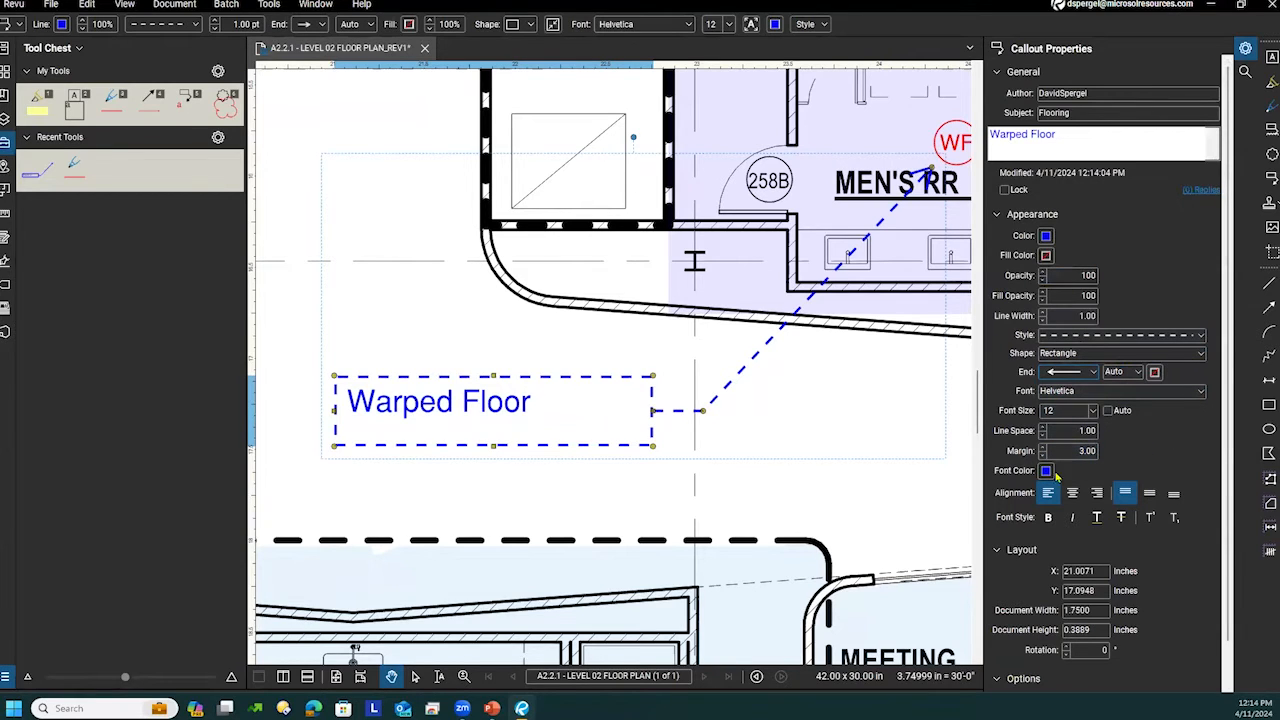
Turn on automatic font sizing for the callout, enlarge its text box, and shrink it to about 1.33 by 0.37 inches.
click(1107, 411)
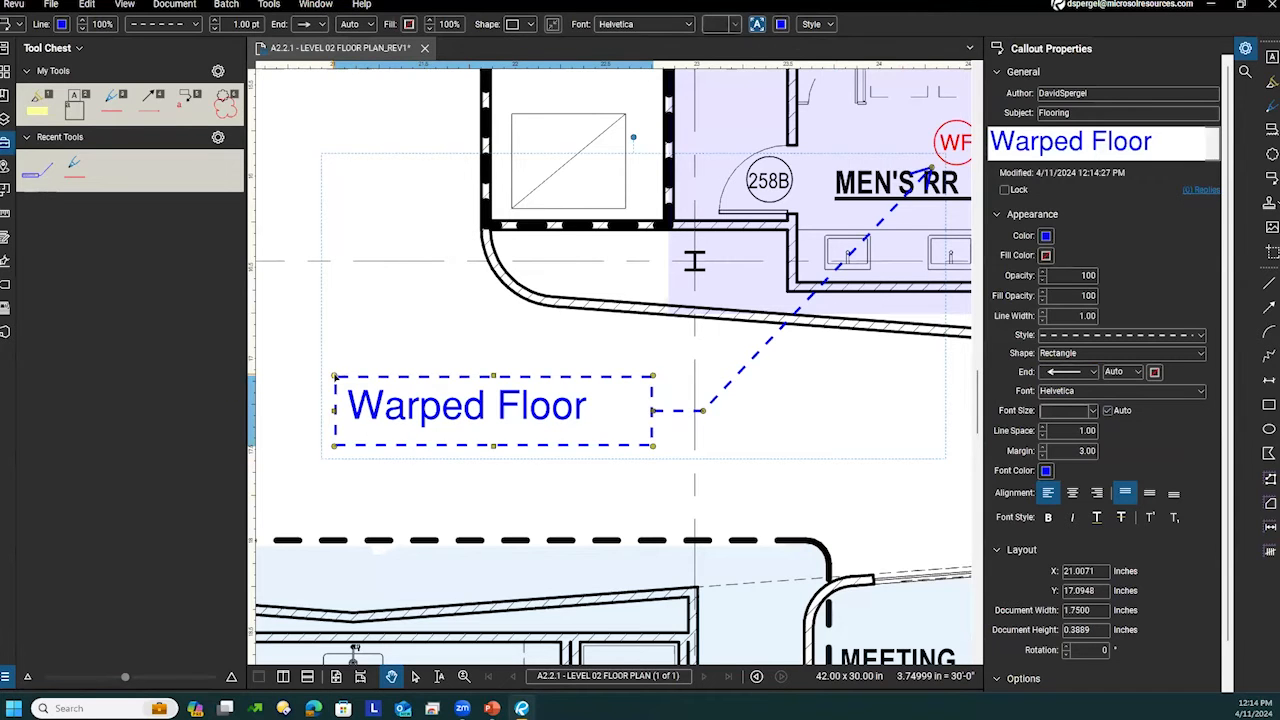
scroll(430, 440, left, 2)
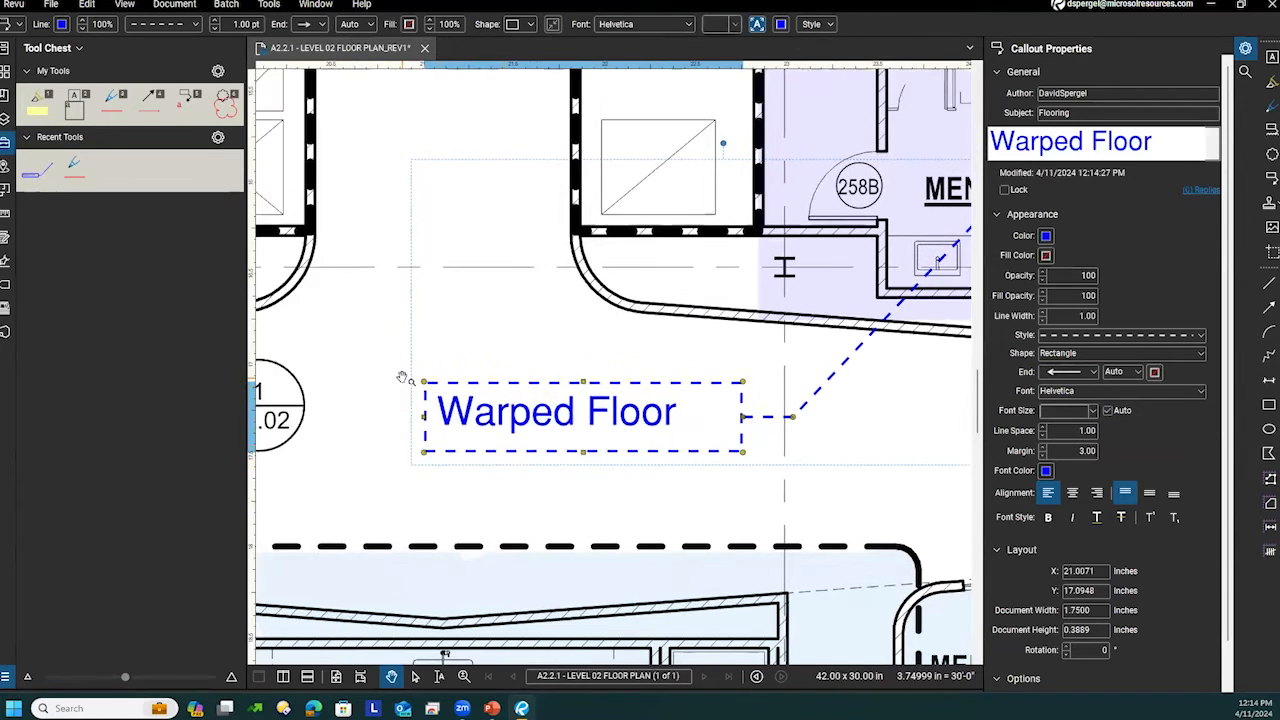
drag(424, 383, 300, 337)
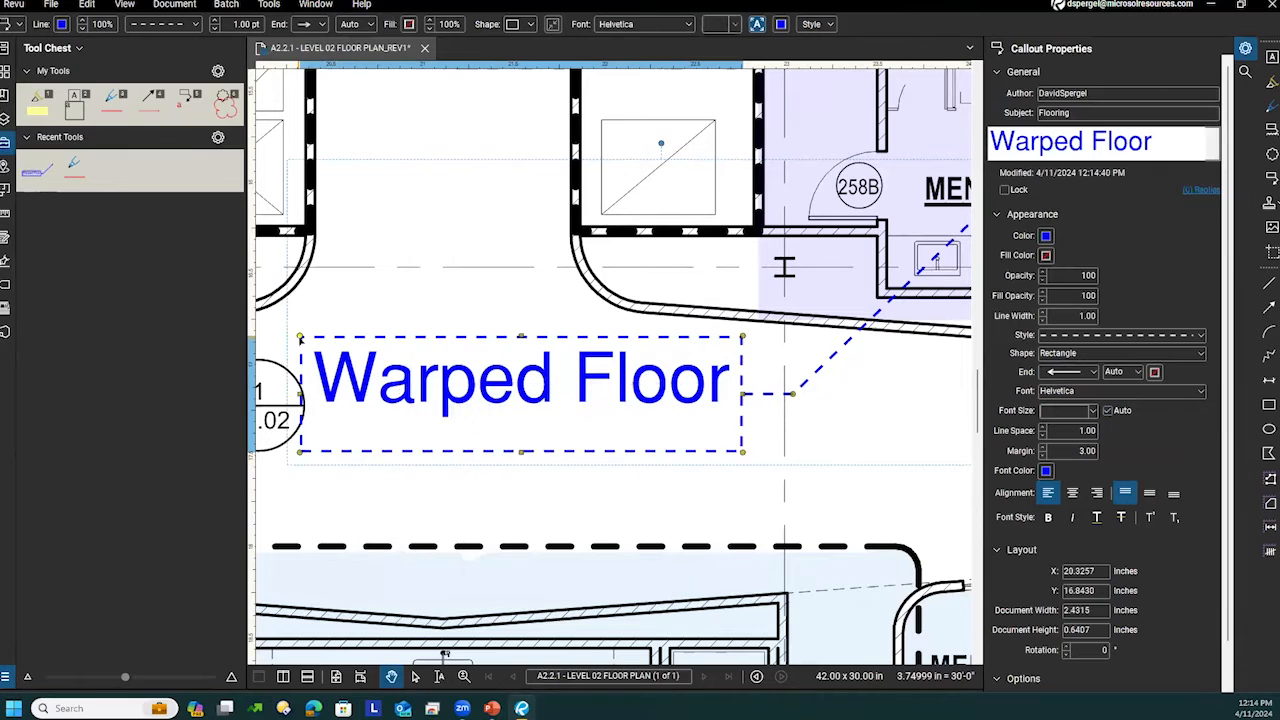
drag(300, 337, 500, 389)
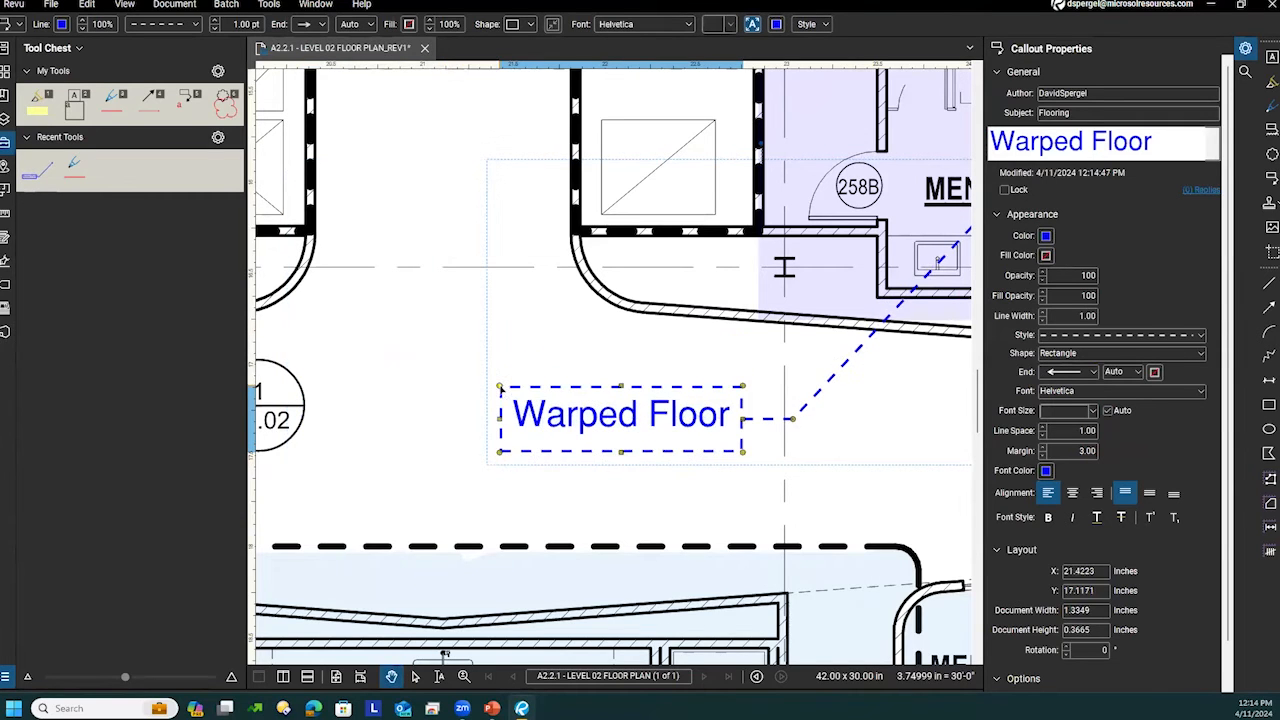
Turn off automatic font sizing, resize the callout's text box to about 1.40 by 0.34 inches, and deselect the callout.
click(1109, 412)
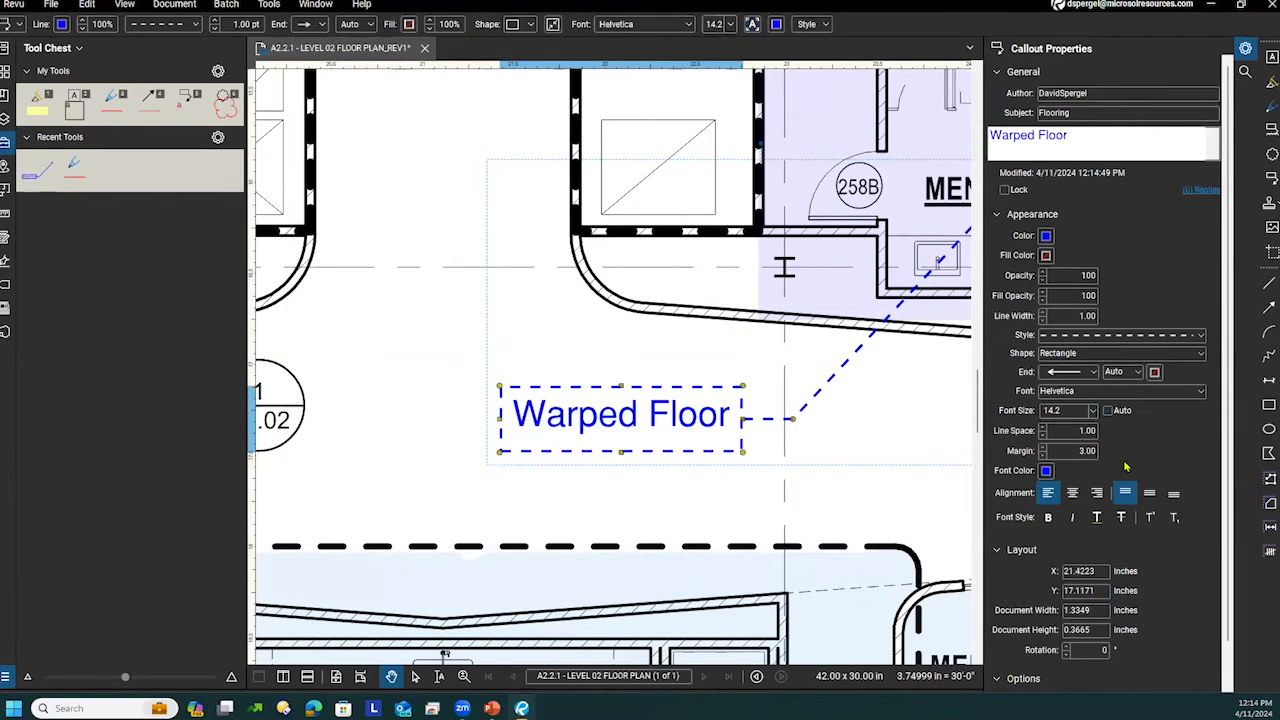
drag(500, 392, 438, 344)
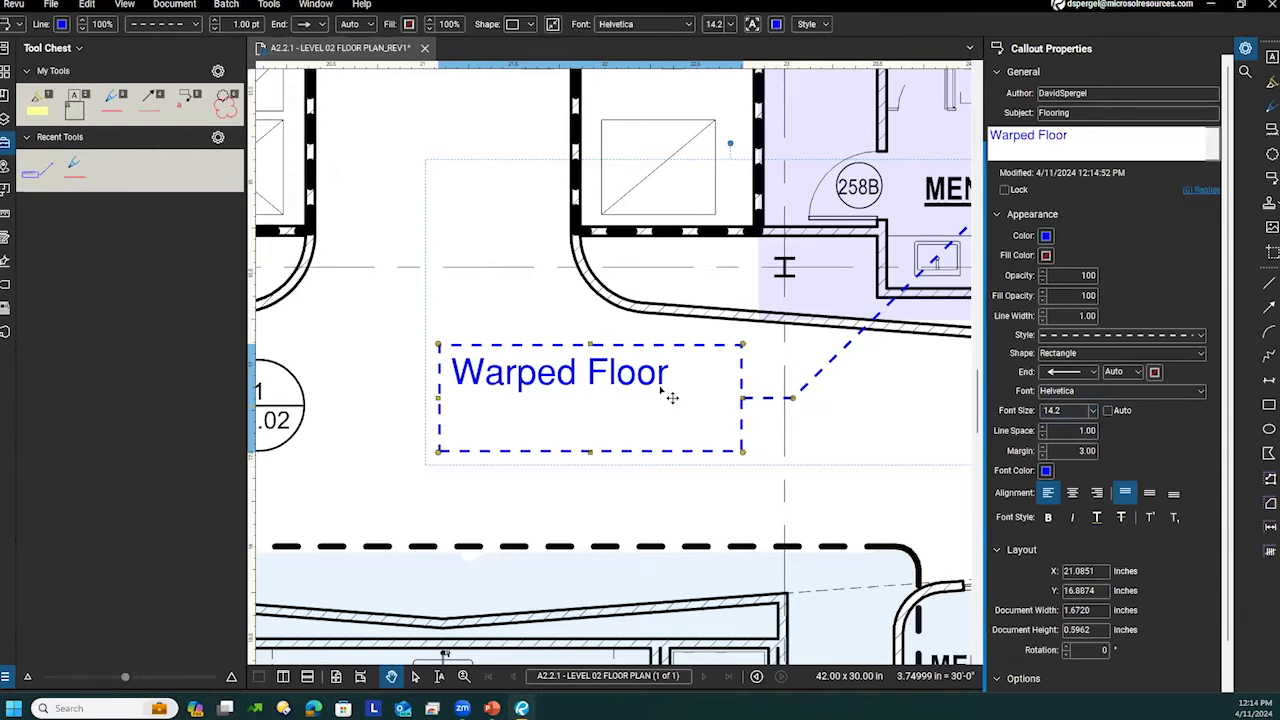
drag(438, 346, 488, 393)
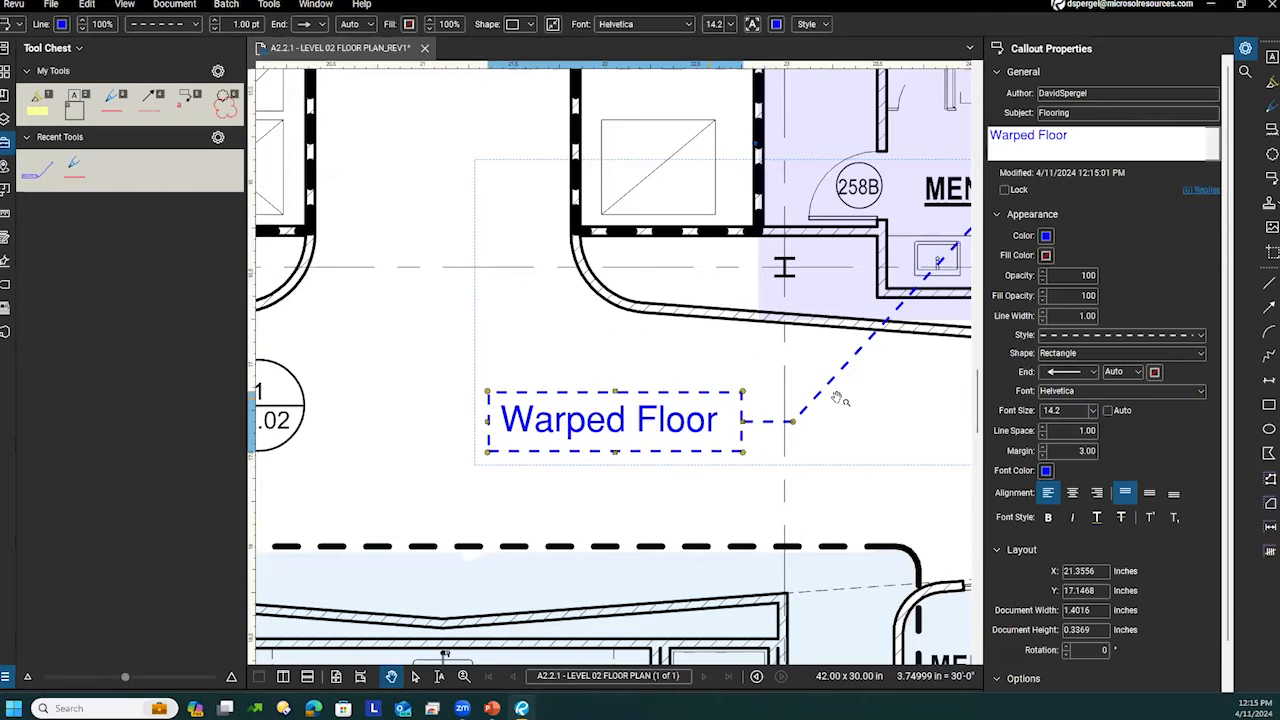
drag(916, 398, 660, 461)
click(848, 480)
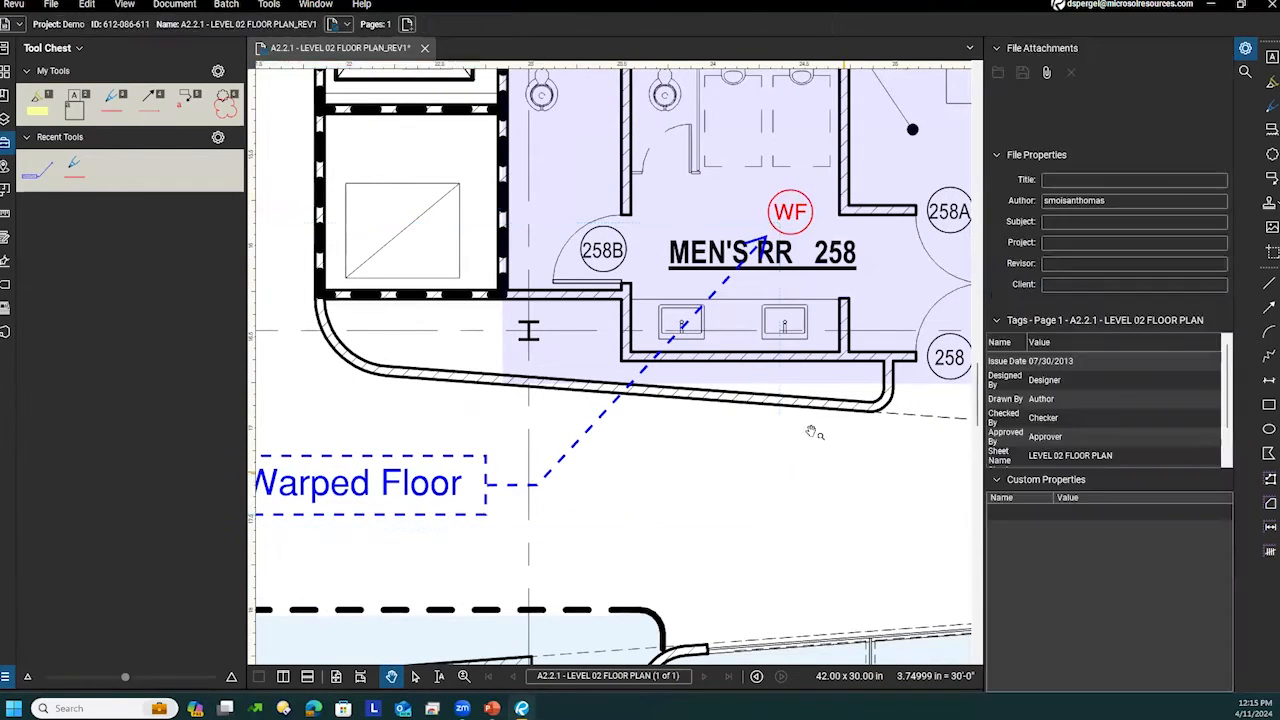
click(752, 252)
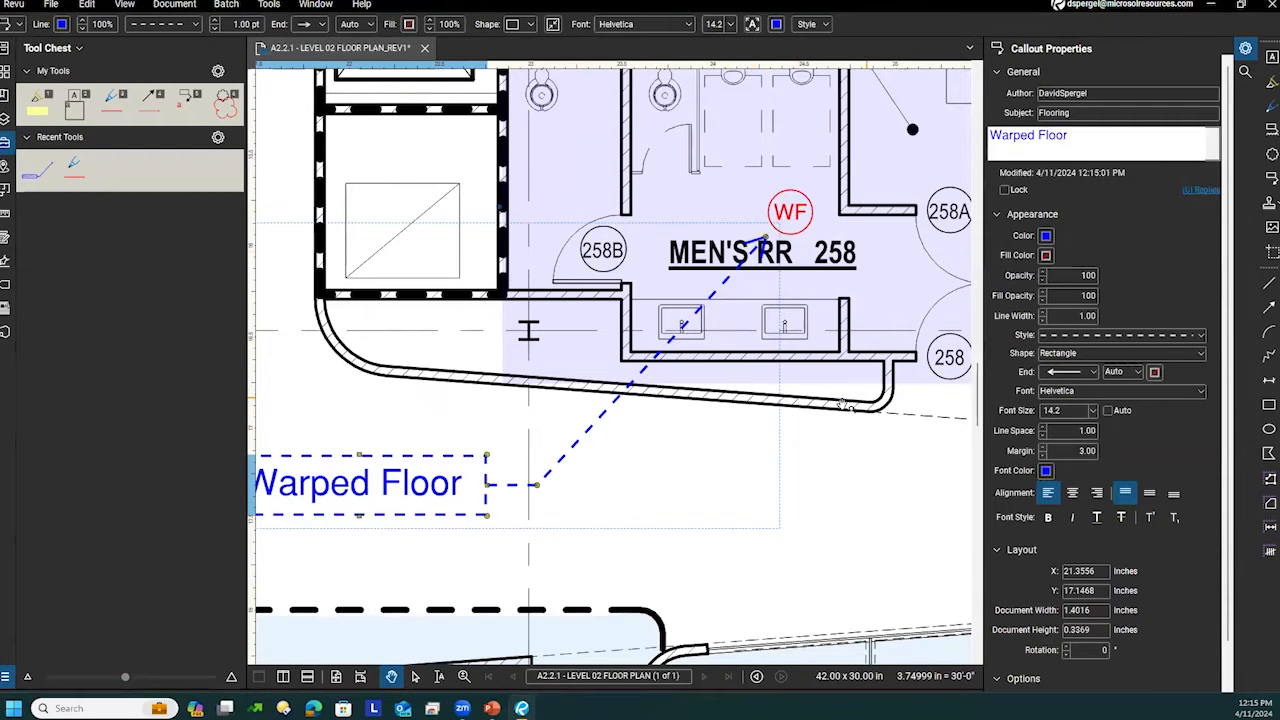
click(829, 458)
scroll(829, 460, down, 3)
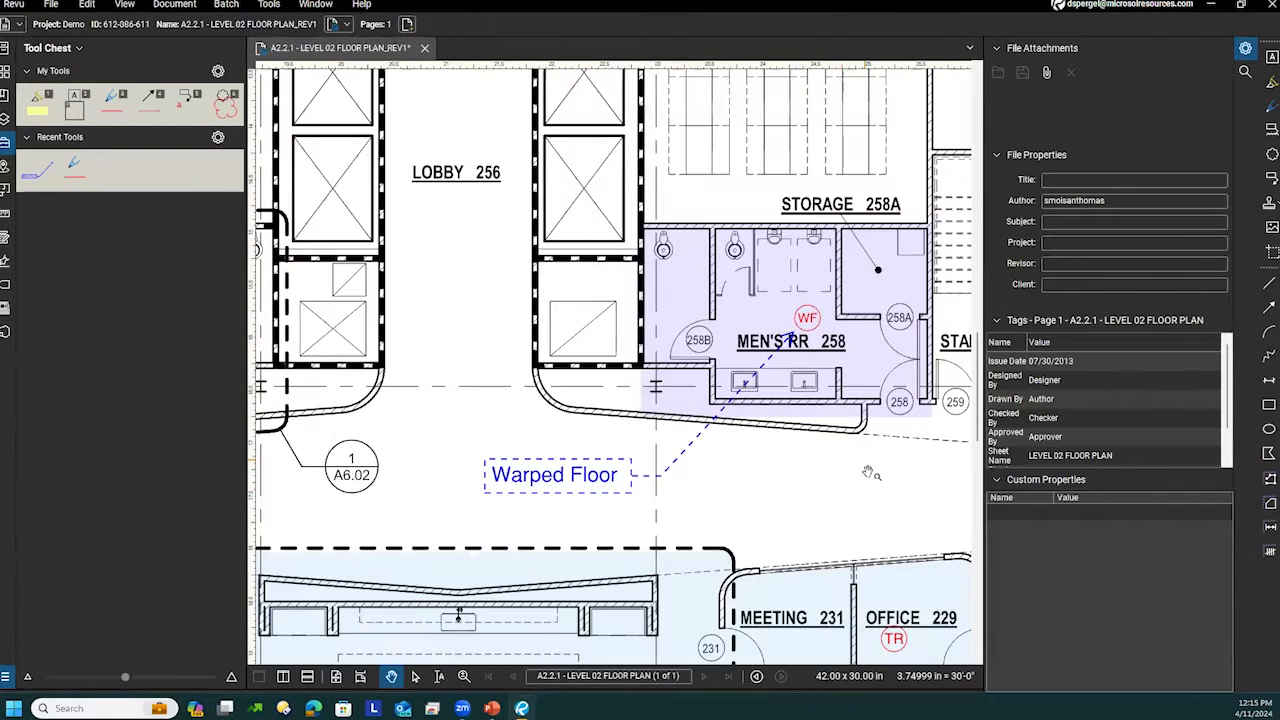
drag(695, 503, 566, 521)
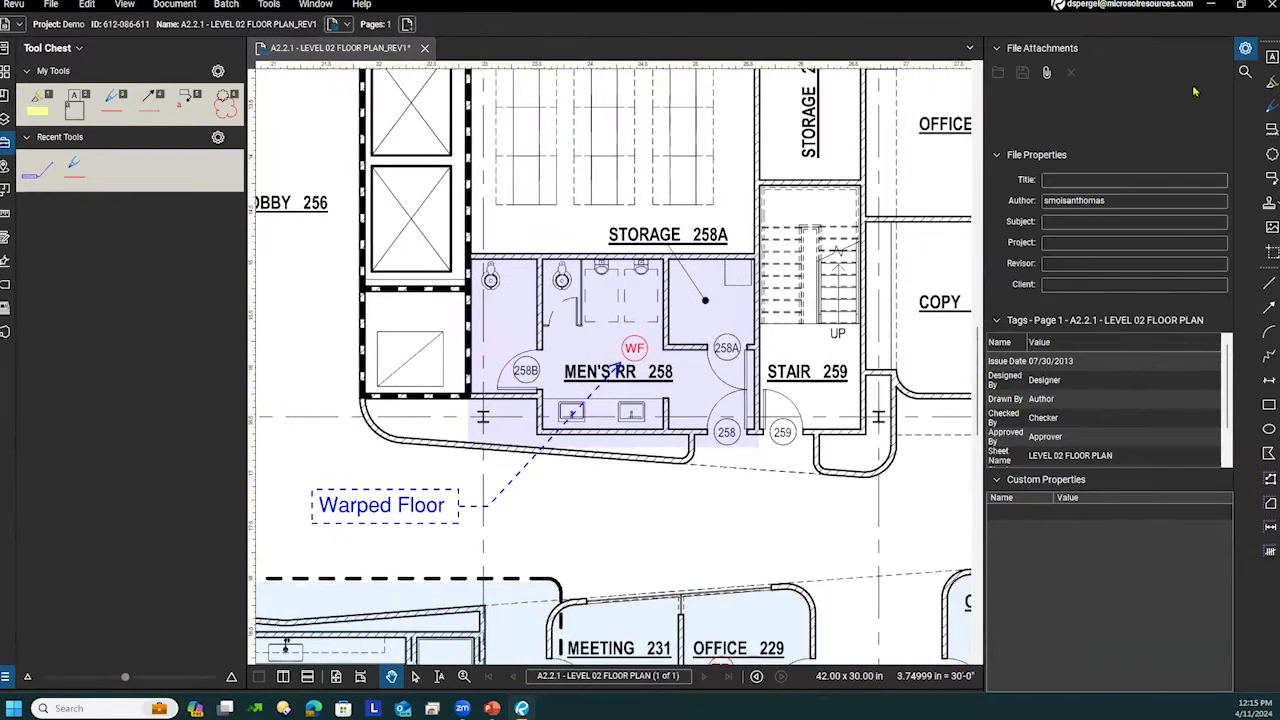
Place an empty callout with the default Callout tool pointing at Office 236, and delete it.
click(1271, 178)
drag(513, 278, 886, 231)
scroll(886, 231, down, 3)
drag(455, 472, 581, 403)
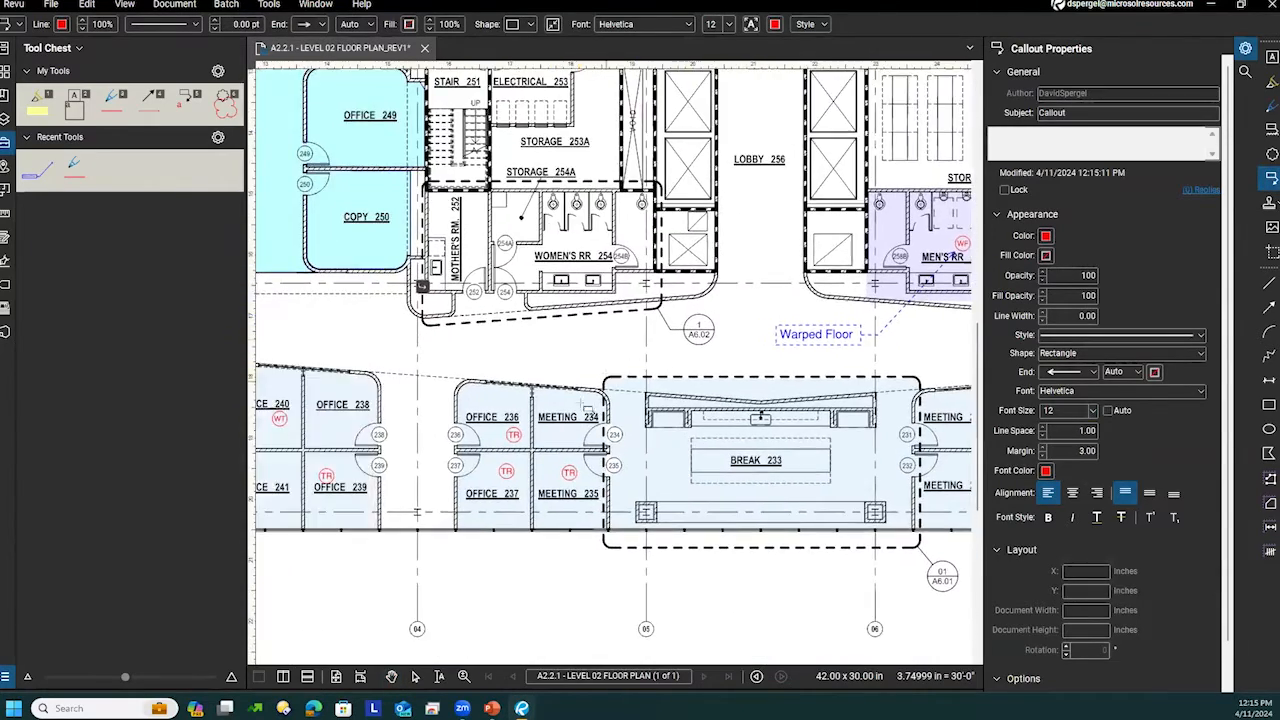
click(517, 424)
click(585, 355)
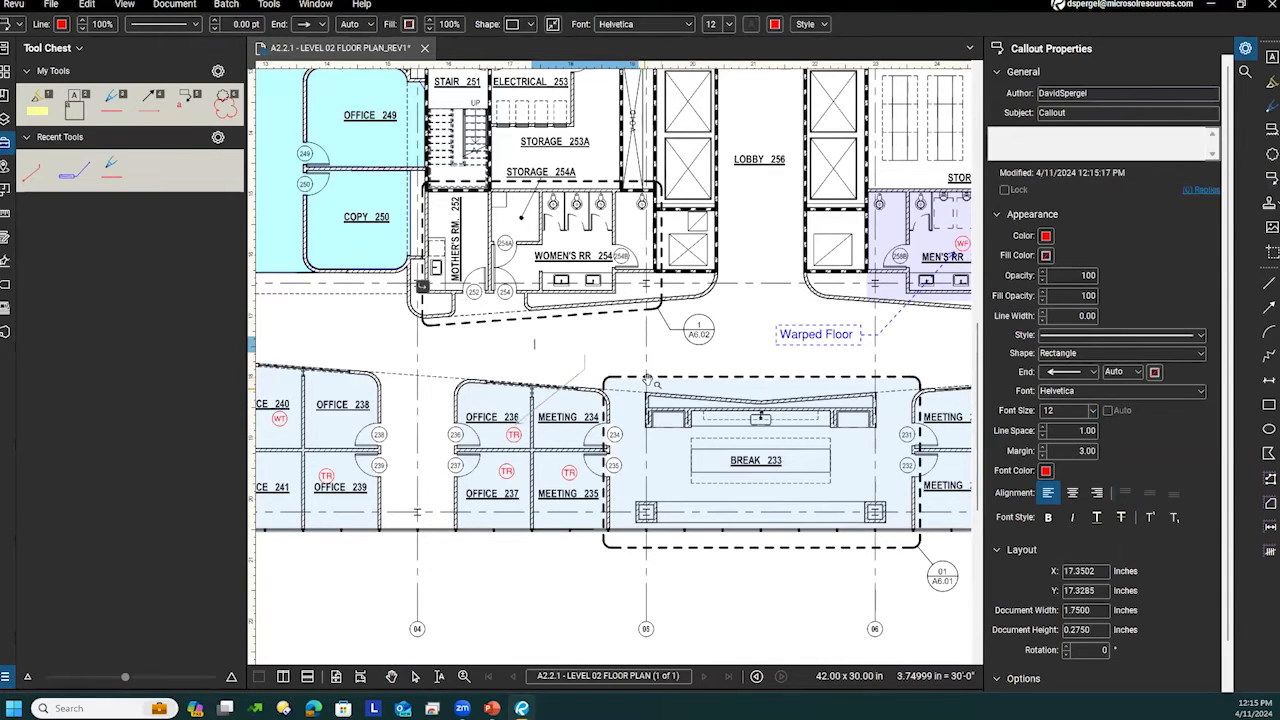
click(590, 371)
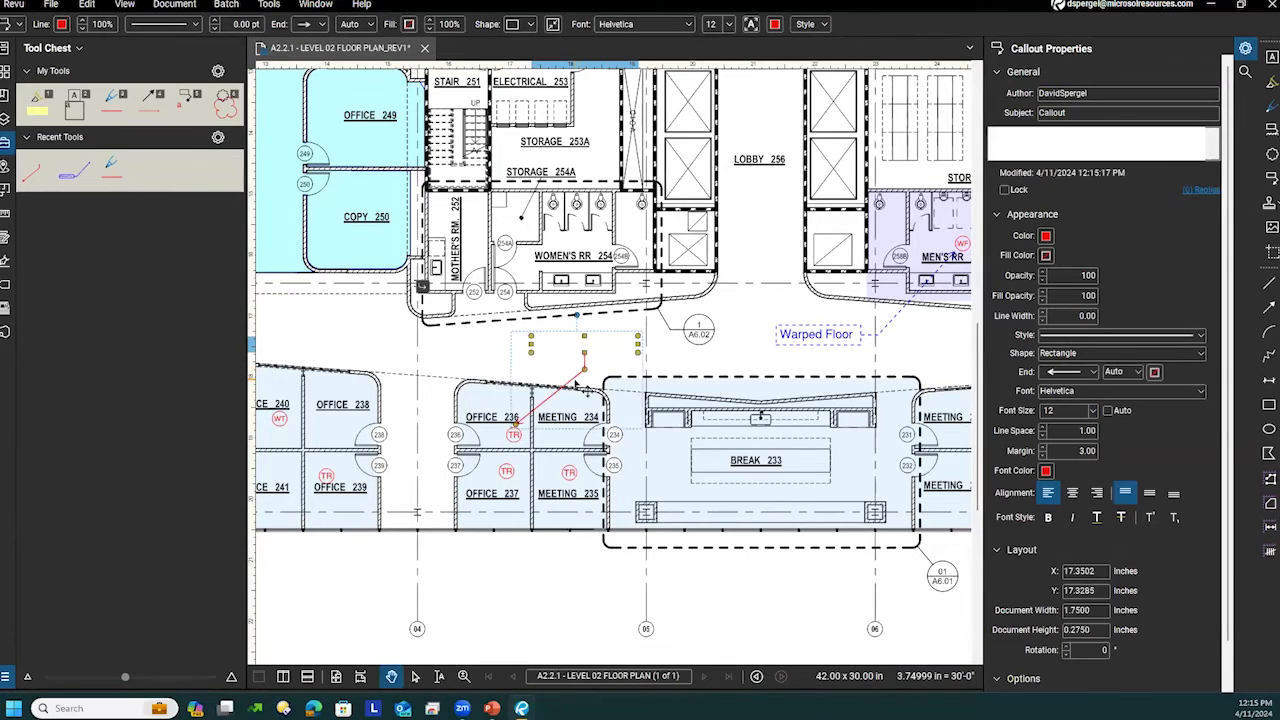
key(Delete)
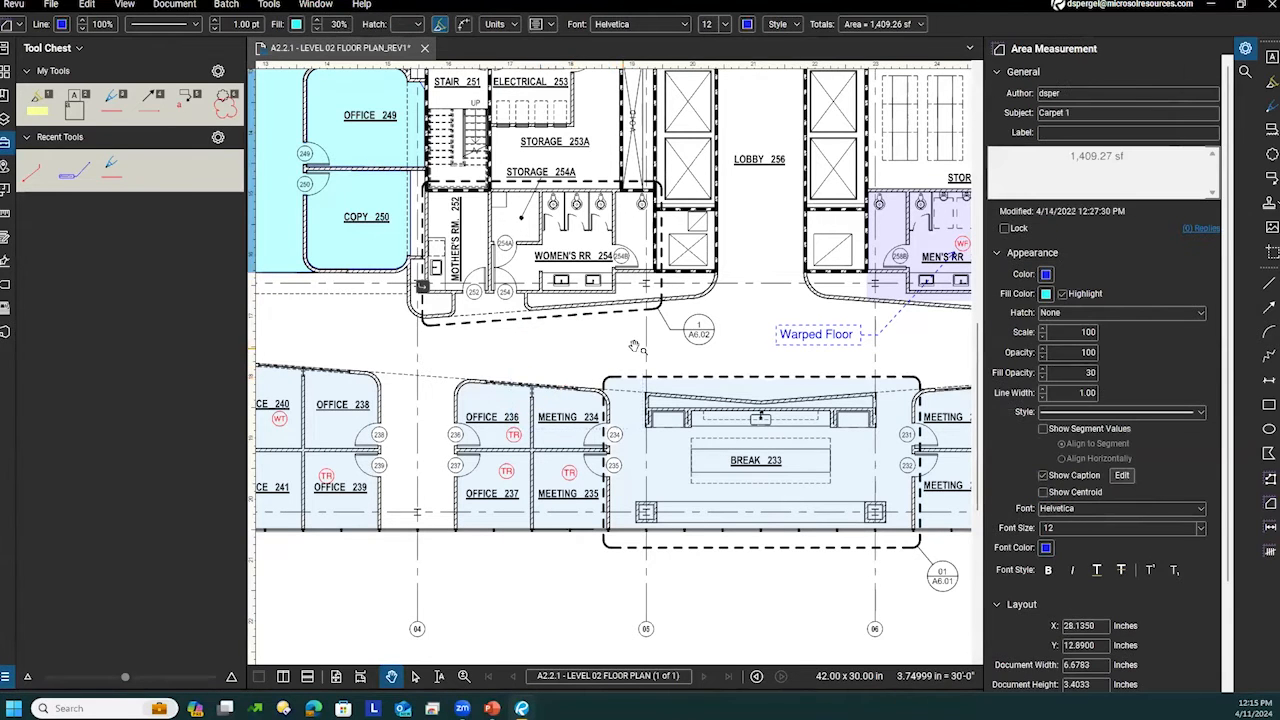
Pick the Warped Floor callout from Recent Tools, preview it around the offices on the plan, and cancel the placement.
drag(624, 380, 420, 431)
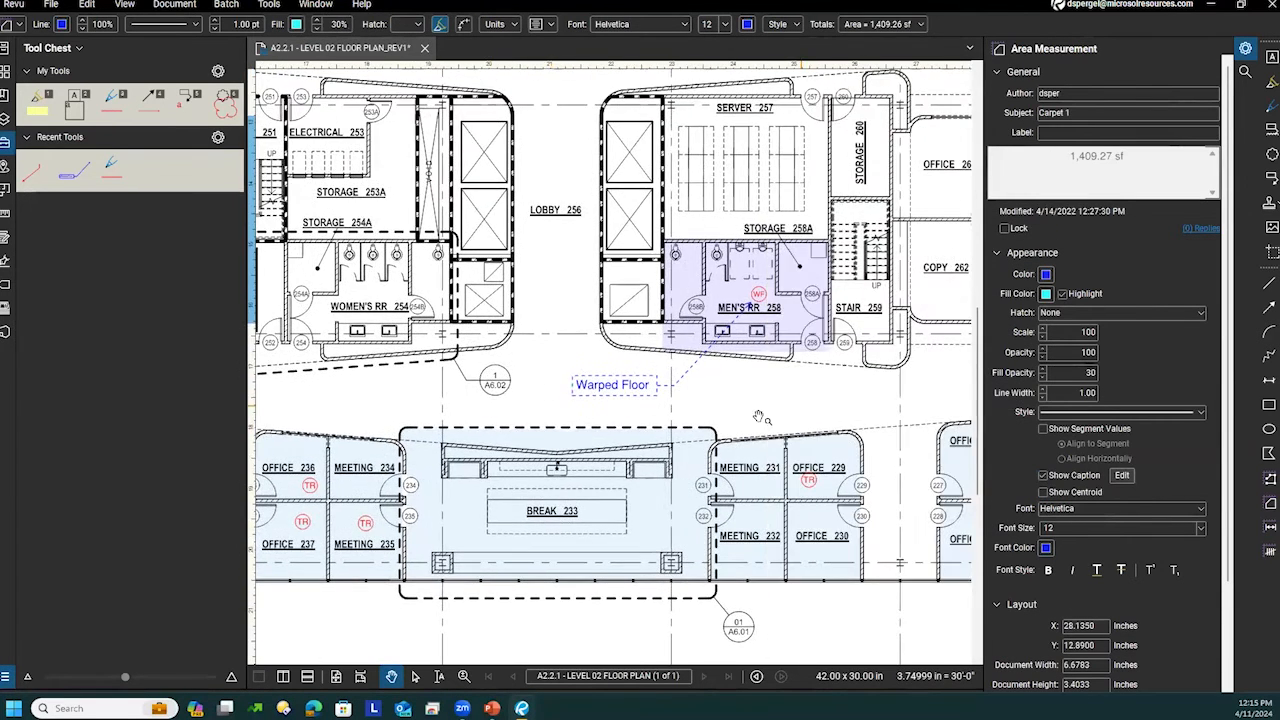
scroll(498, 448, up, 1)
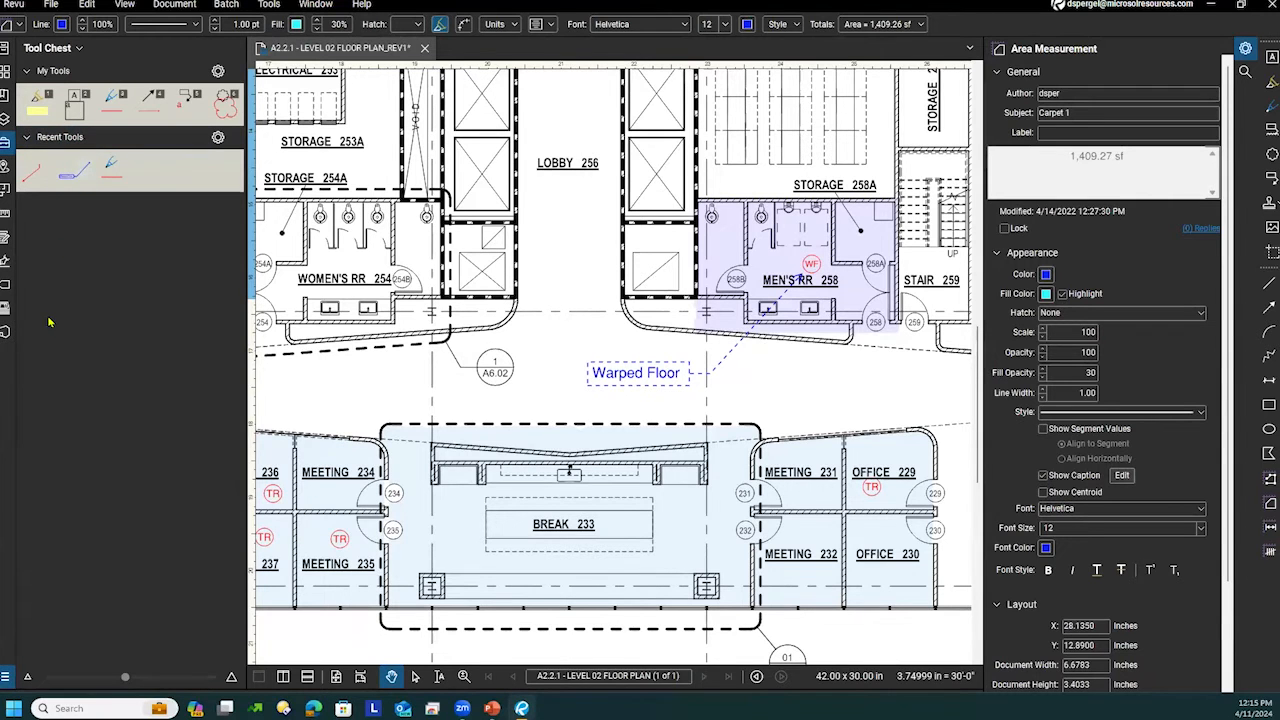
drag(432, 372, 508, 361)
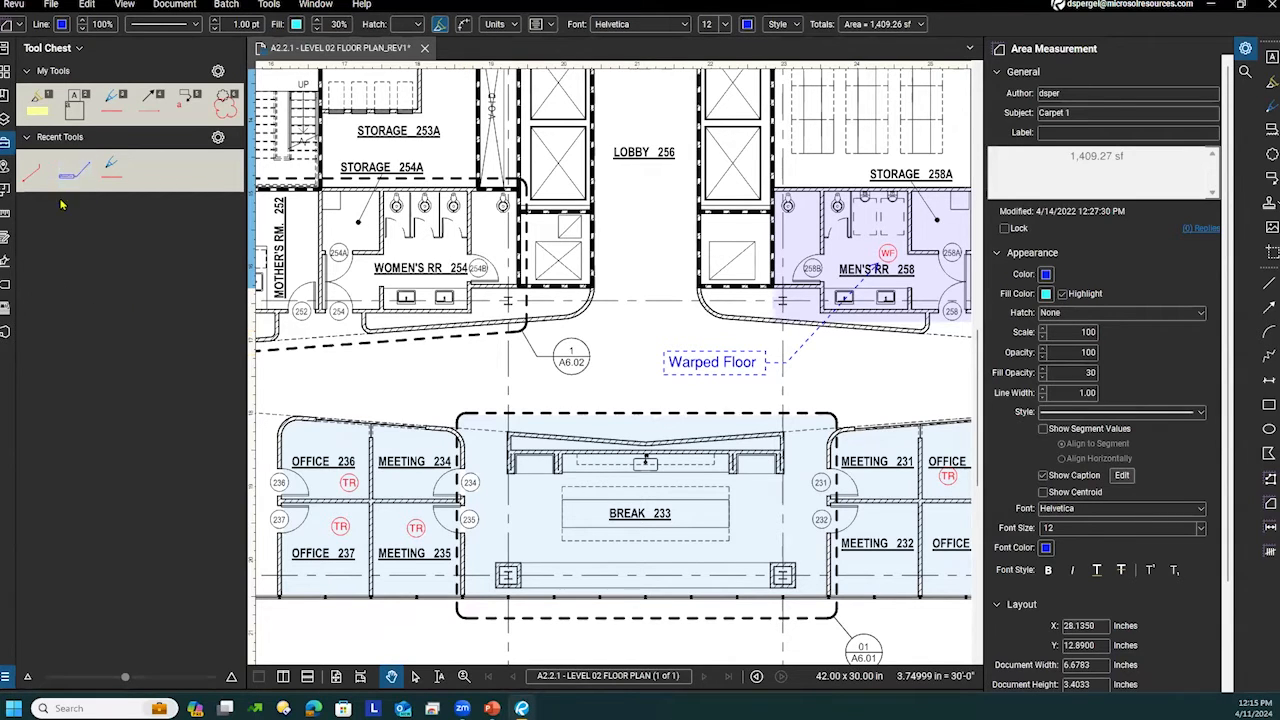
drag(472, 397, 643, 340)
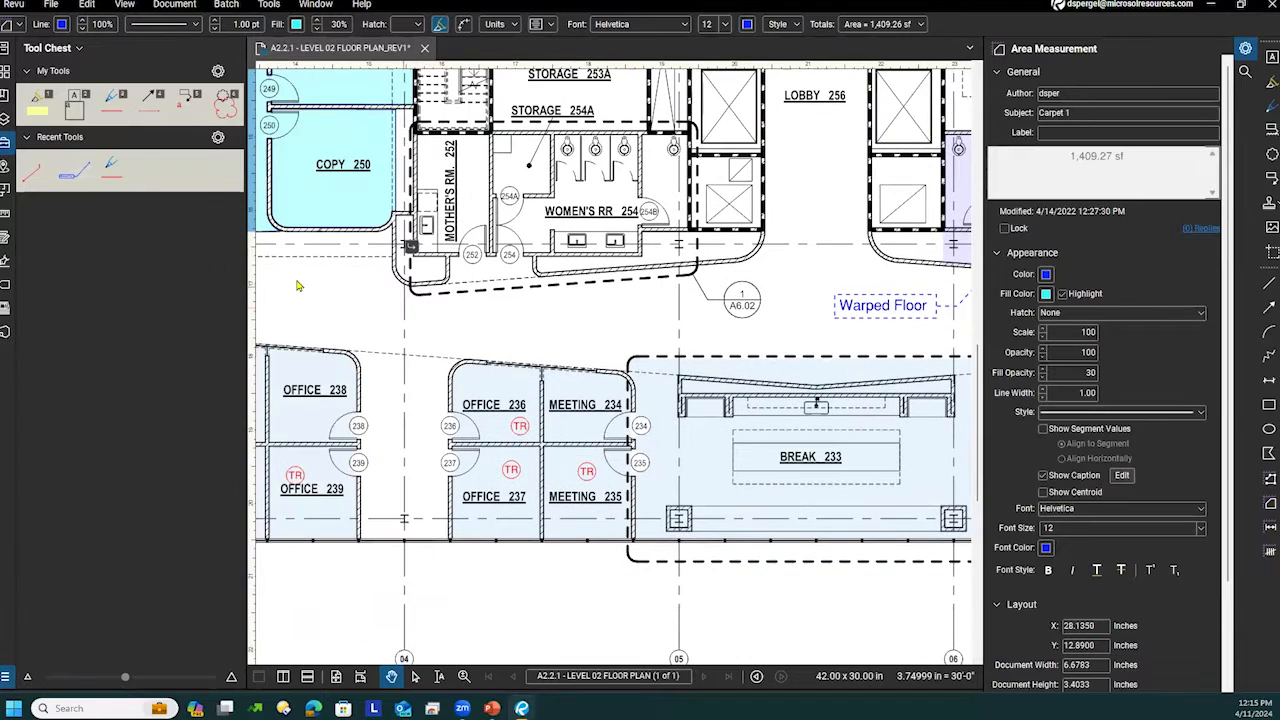
click(72, 178)
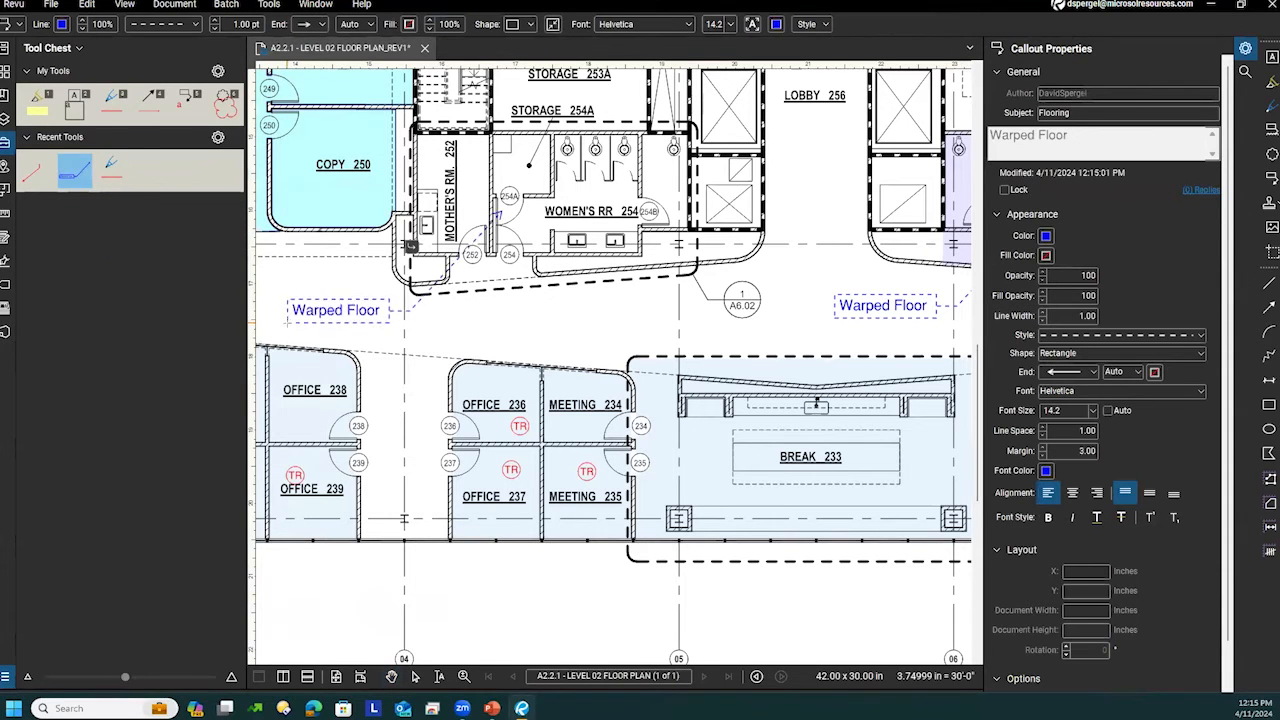
drag(318, 401, 467, 351)
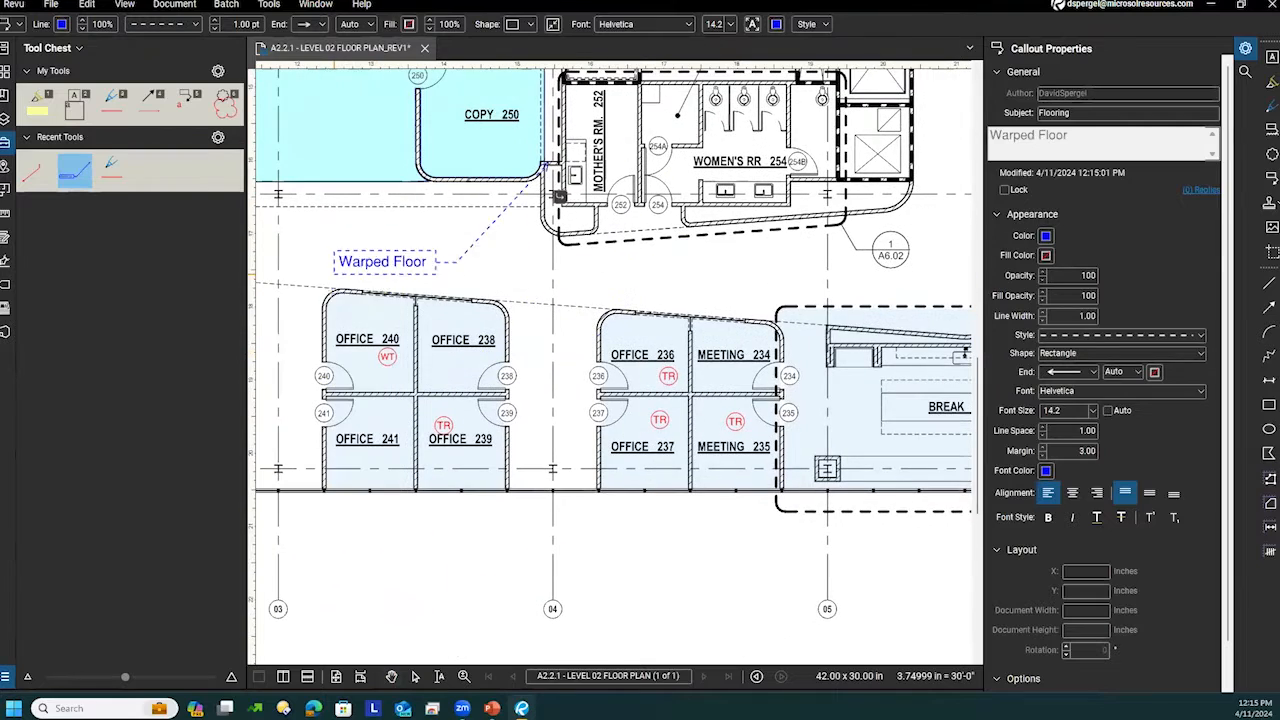
drag(397, 325, 492, 365)
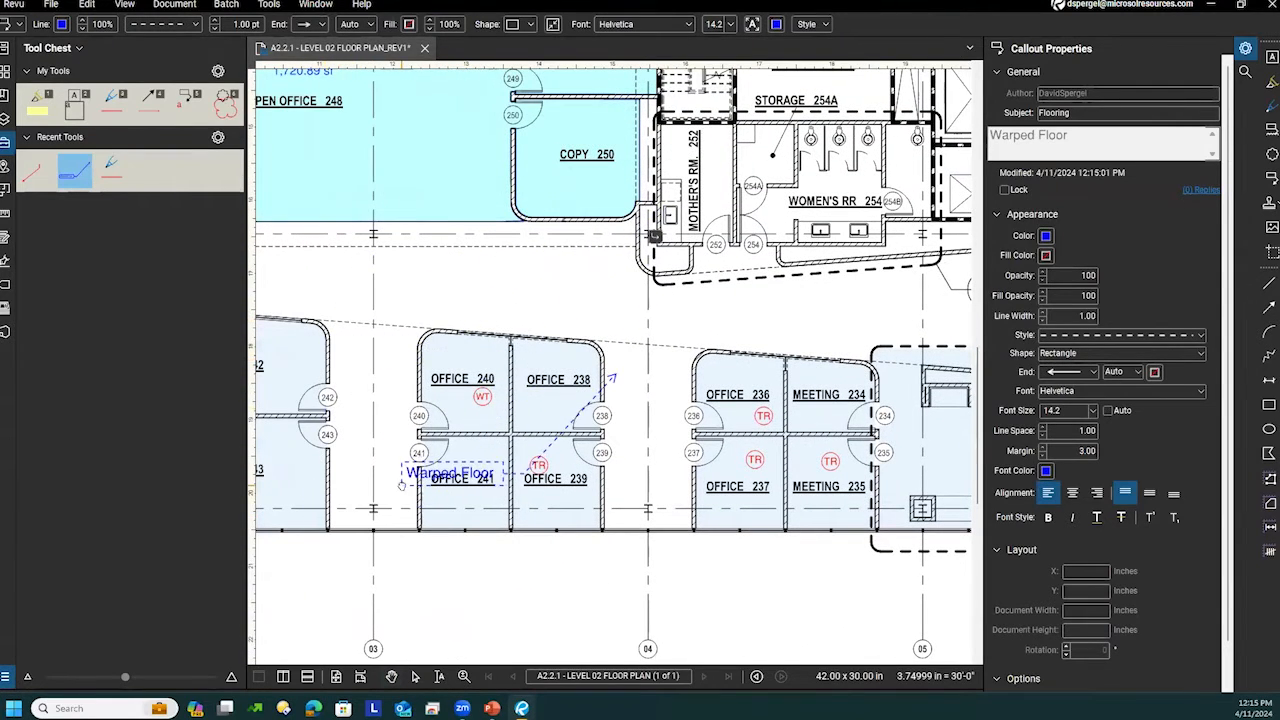
drag(401, 485, 519, 364)
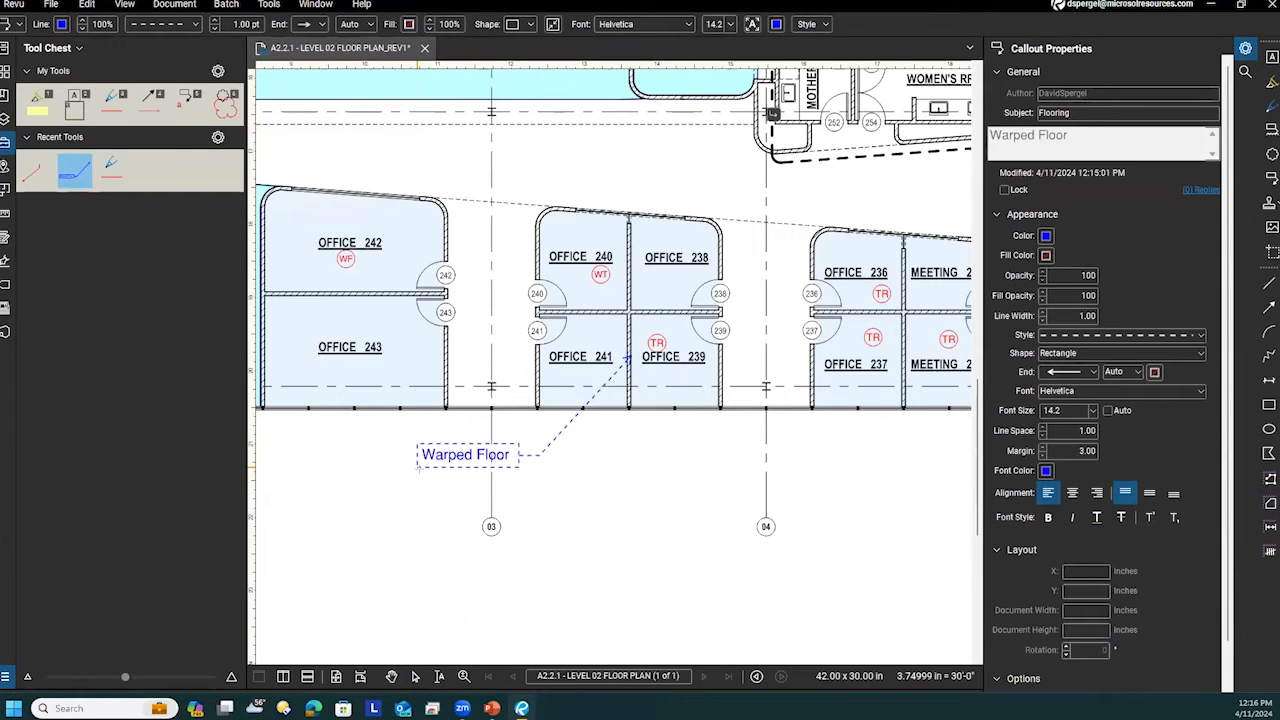
key(Escape)
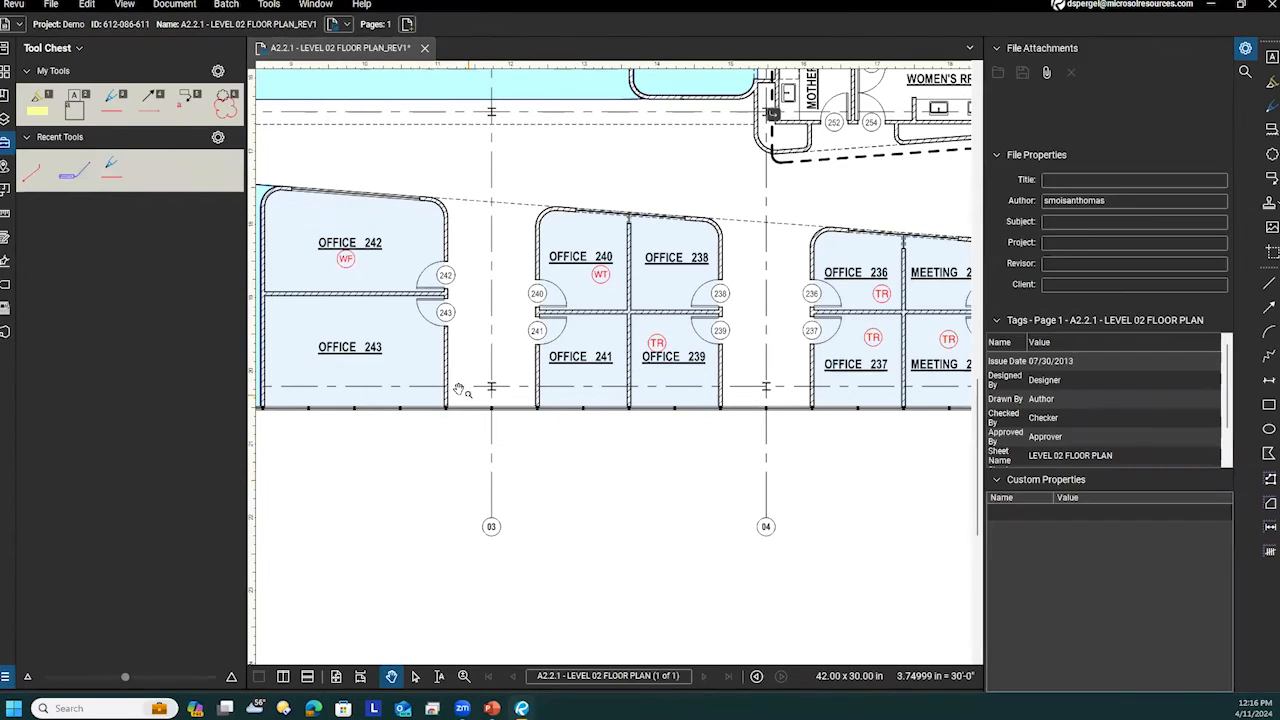
Switch the Warped Floor callout in Recent Tools to Properties Mode, and leave the tool without placing a markup.
right_click(77, 173)
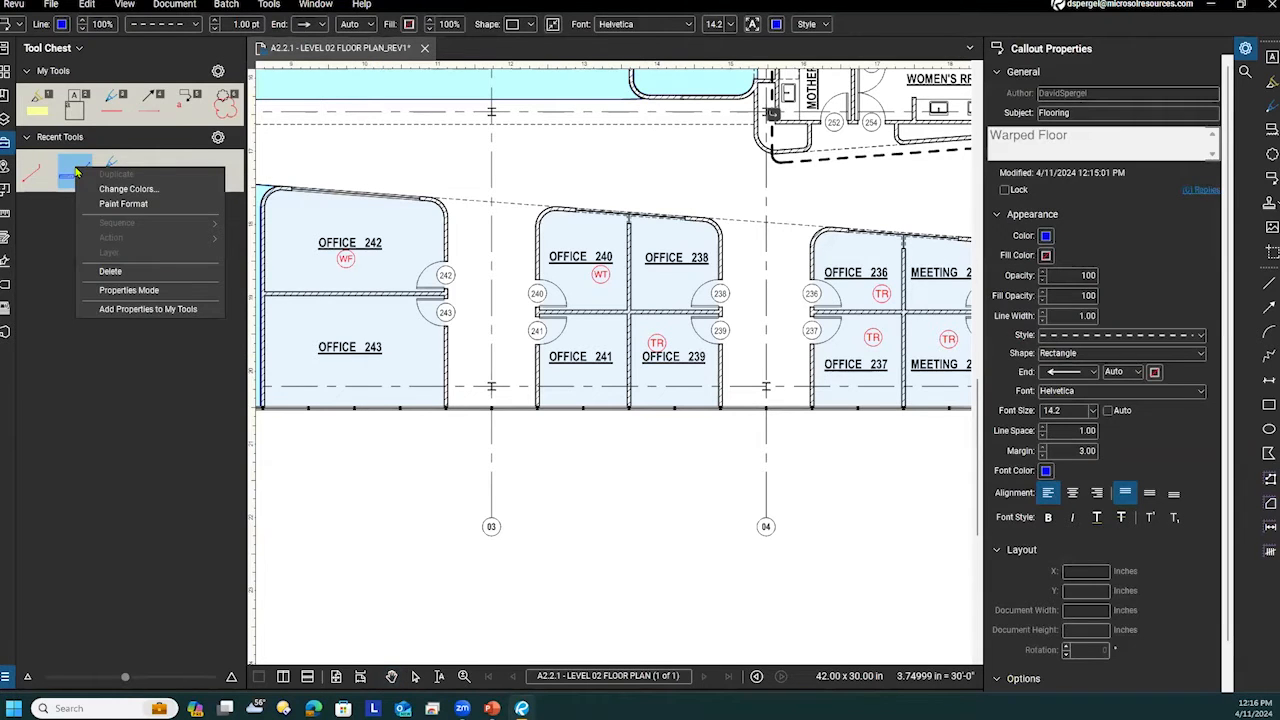
click(145, 296)
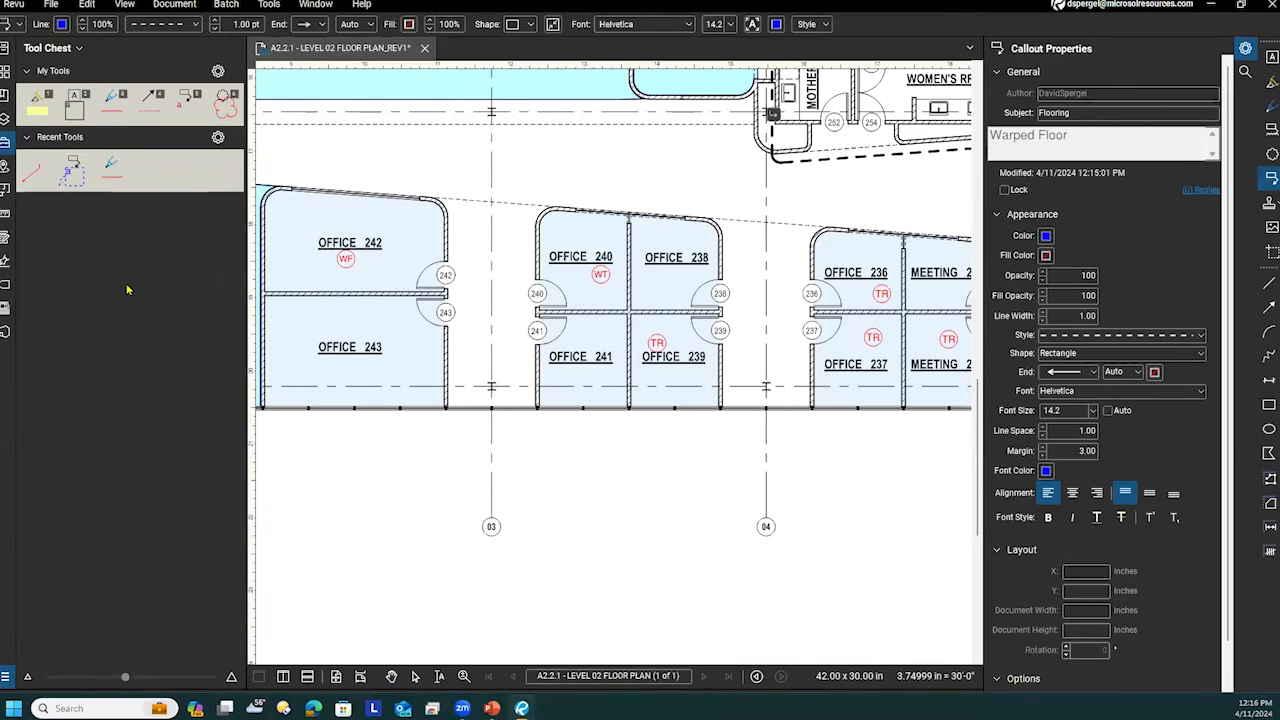
drag(766, 214, 536, 341)
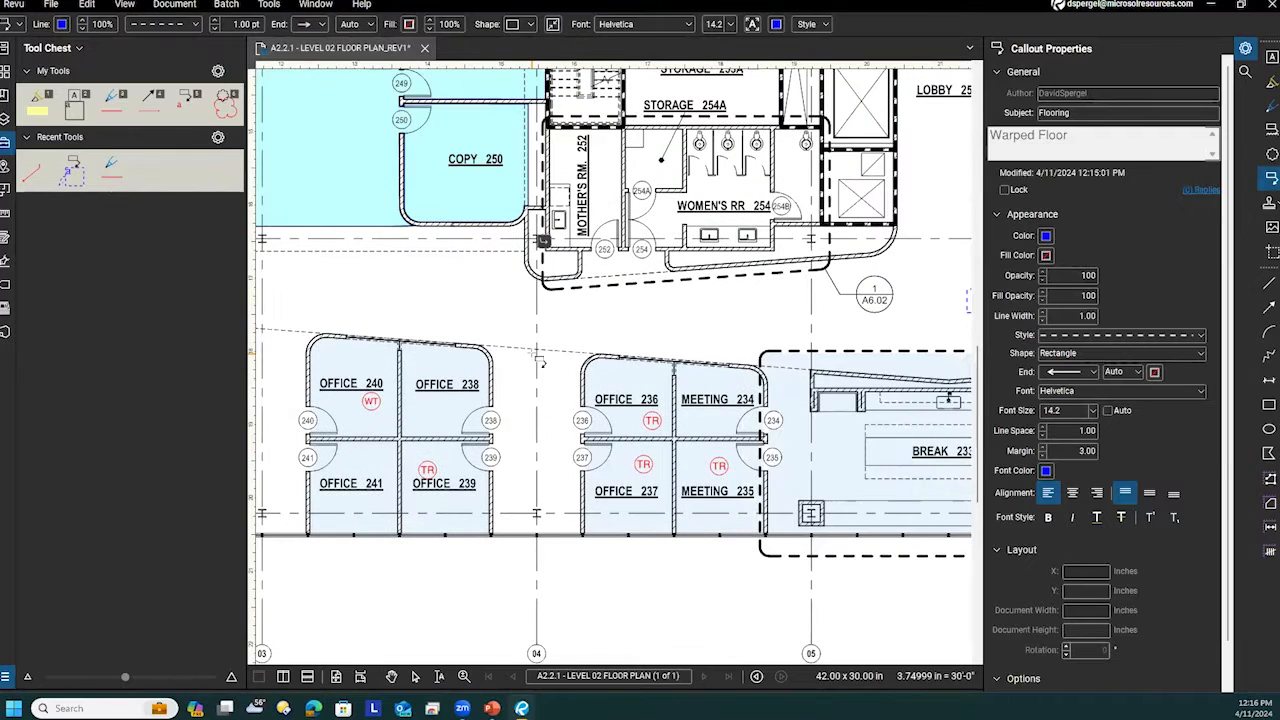
key(Escape)
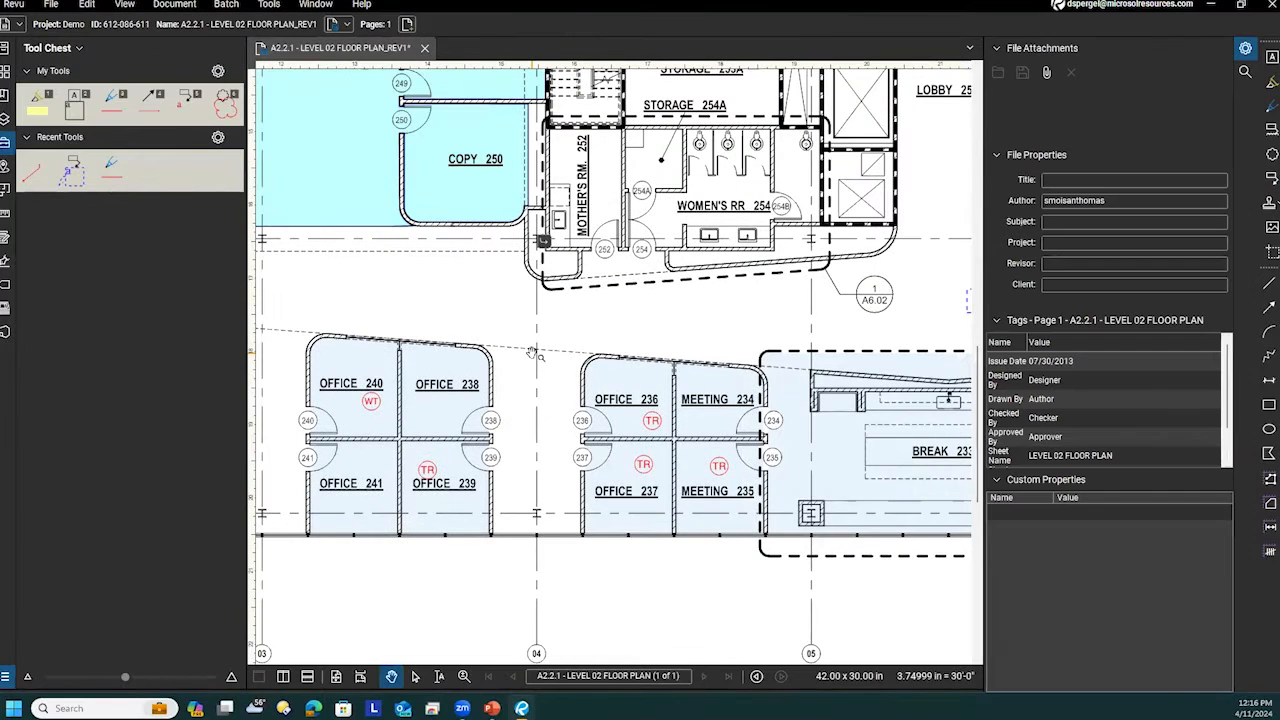
Place a callout from the Properties Mode tool in Recent Tools, pointing at Office 239 from below the plan, with the text "Tile Replace".
click(73, 178)
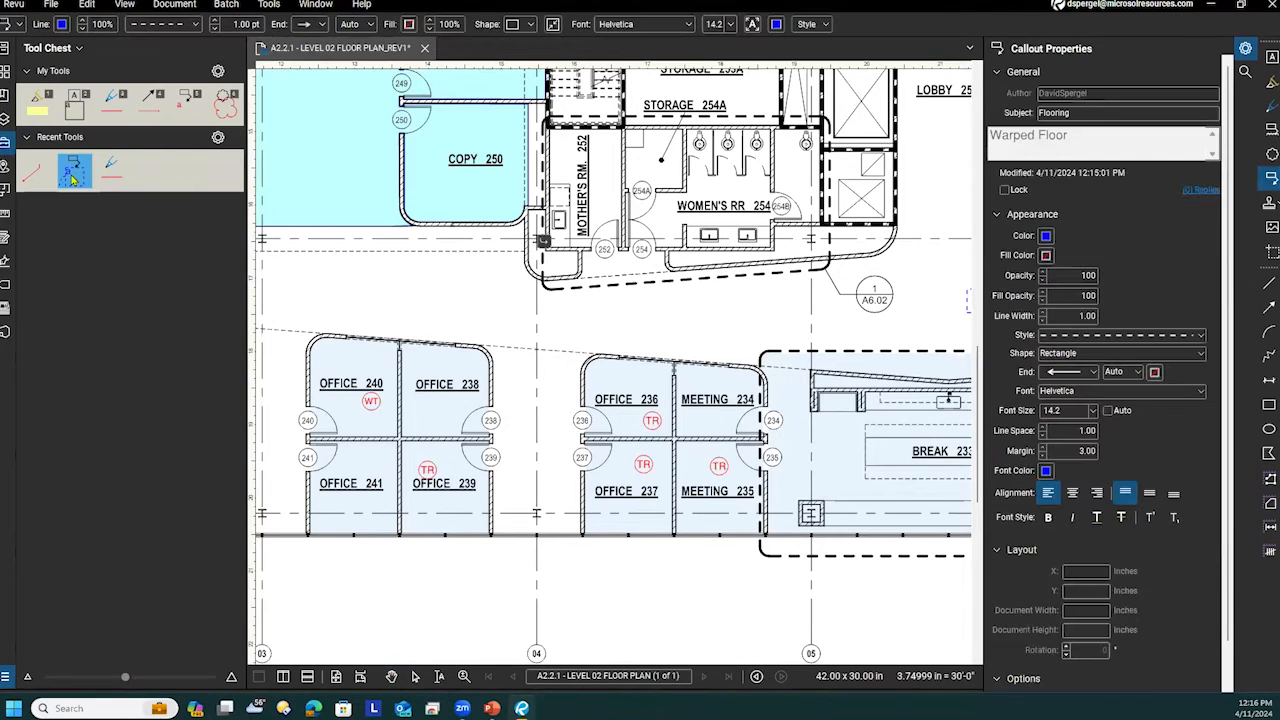
drag(342, 281, 552, 174)
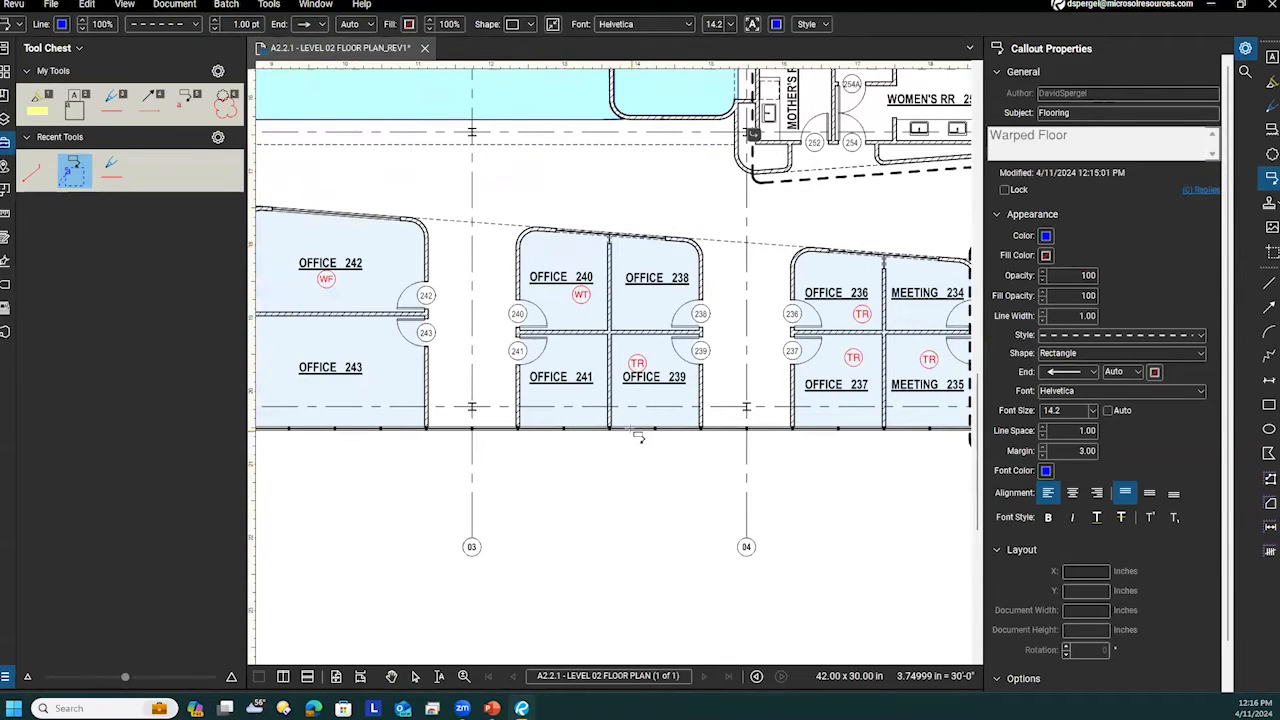
click(639, 403)
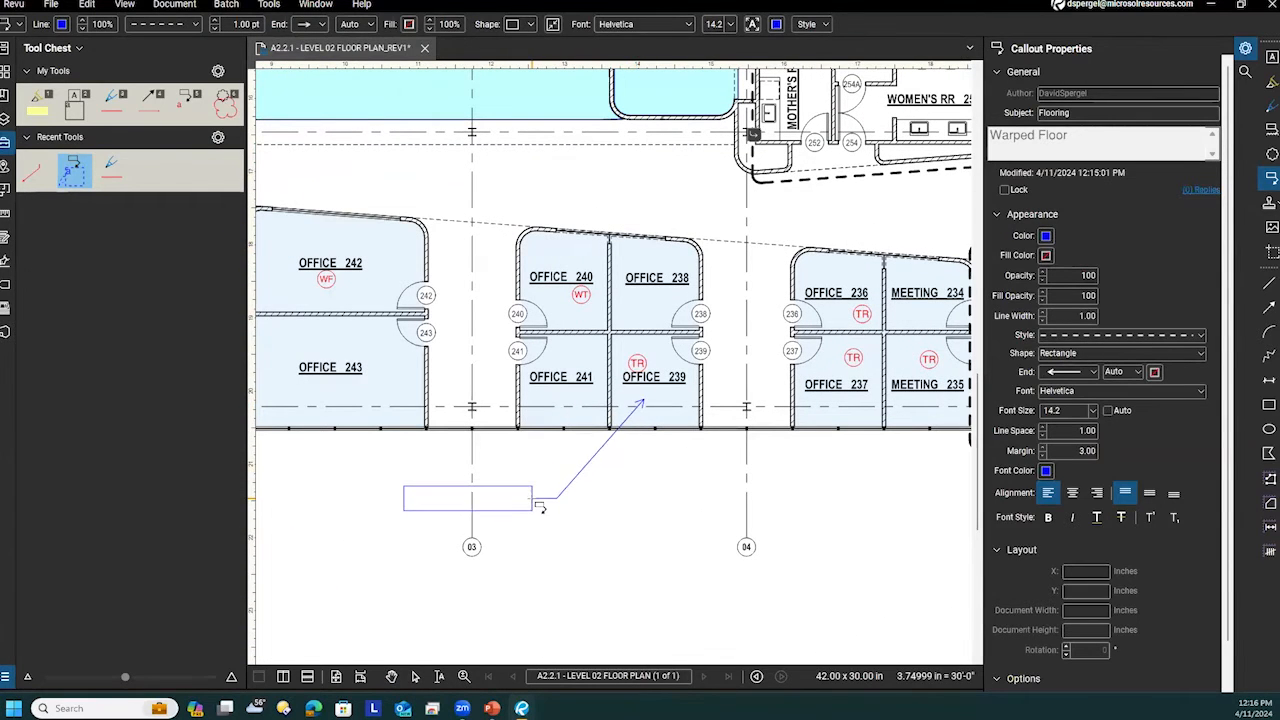
click(540, 508)
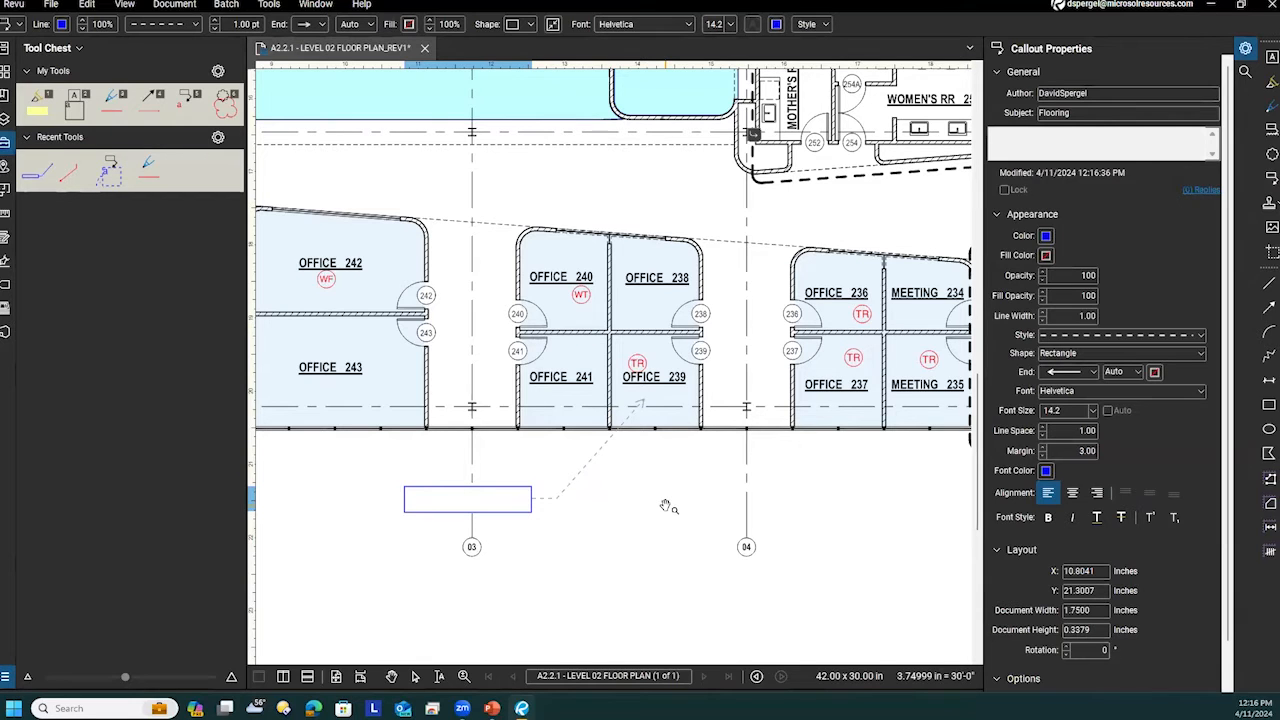
text(Tile Replace)
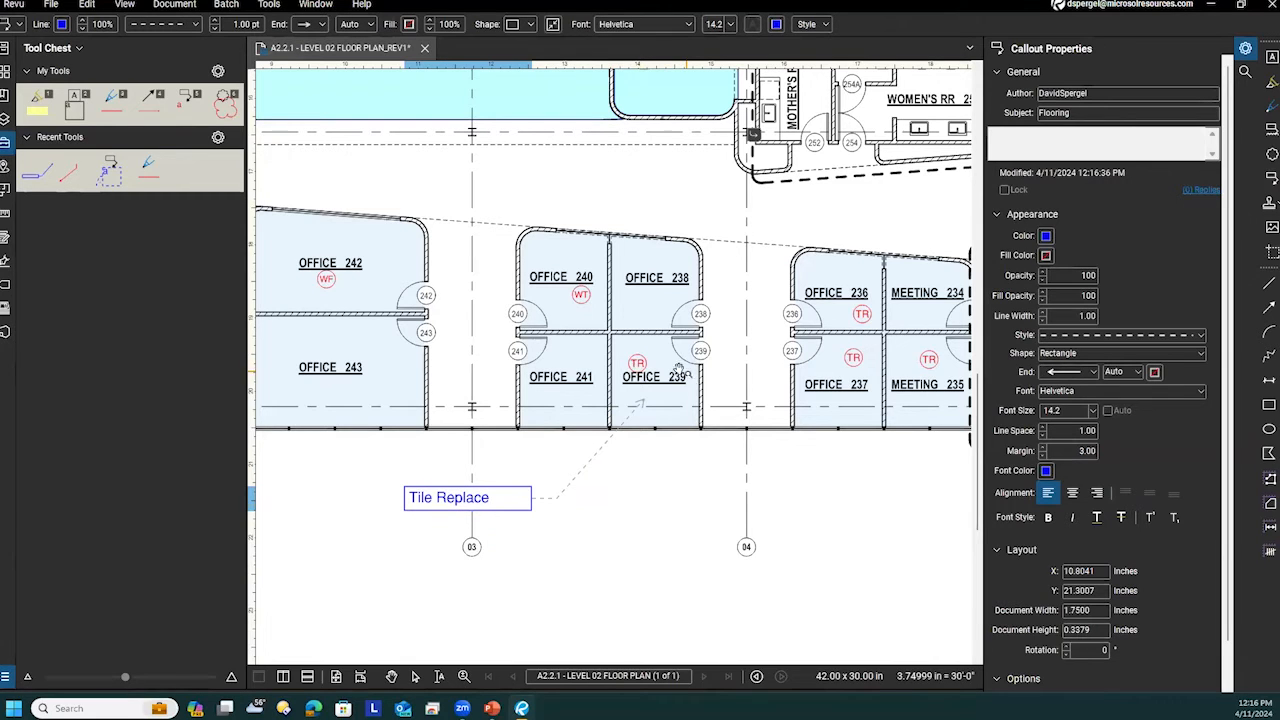
click(615, 542)
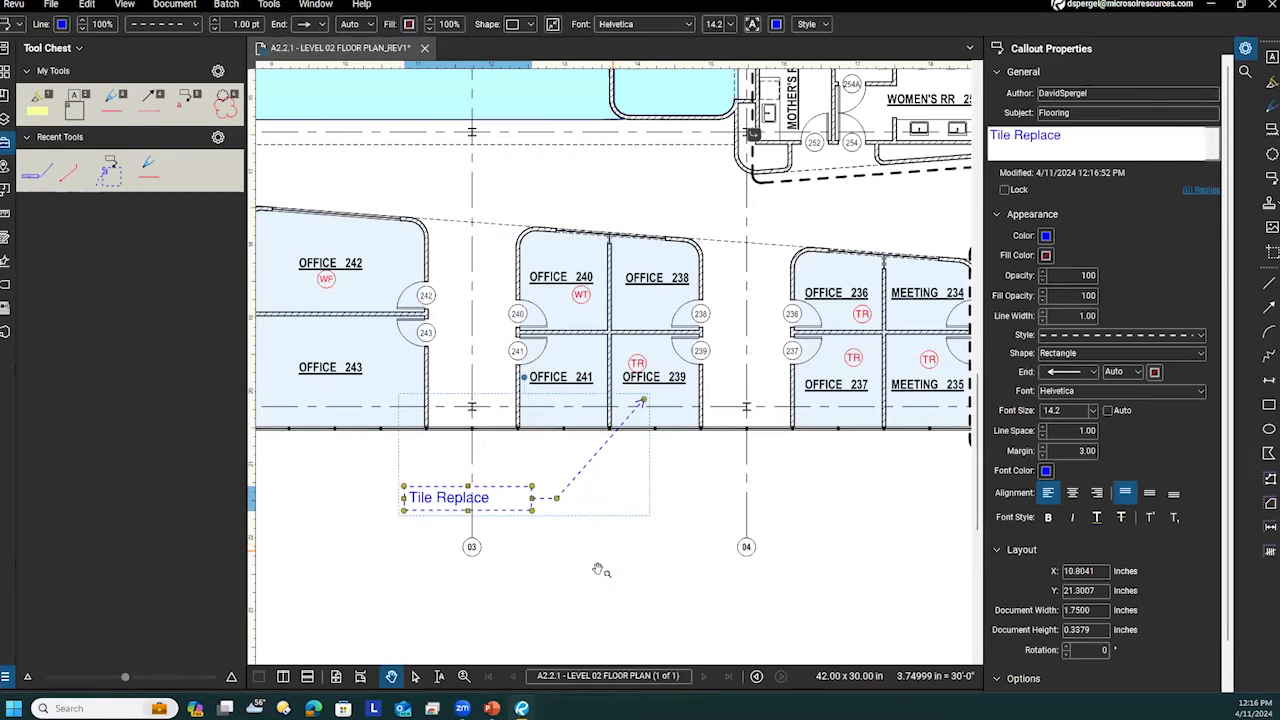
Open the Markups List, locate the new Warped Floor and Tile Replace callouts under Flooring, close the list, and deselect the callout.
click(713, 473)
click(535, 515)
drag(680, 451, 454, 524)
scroll(622, 398, down, 2)
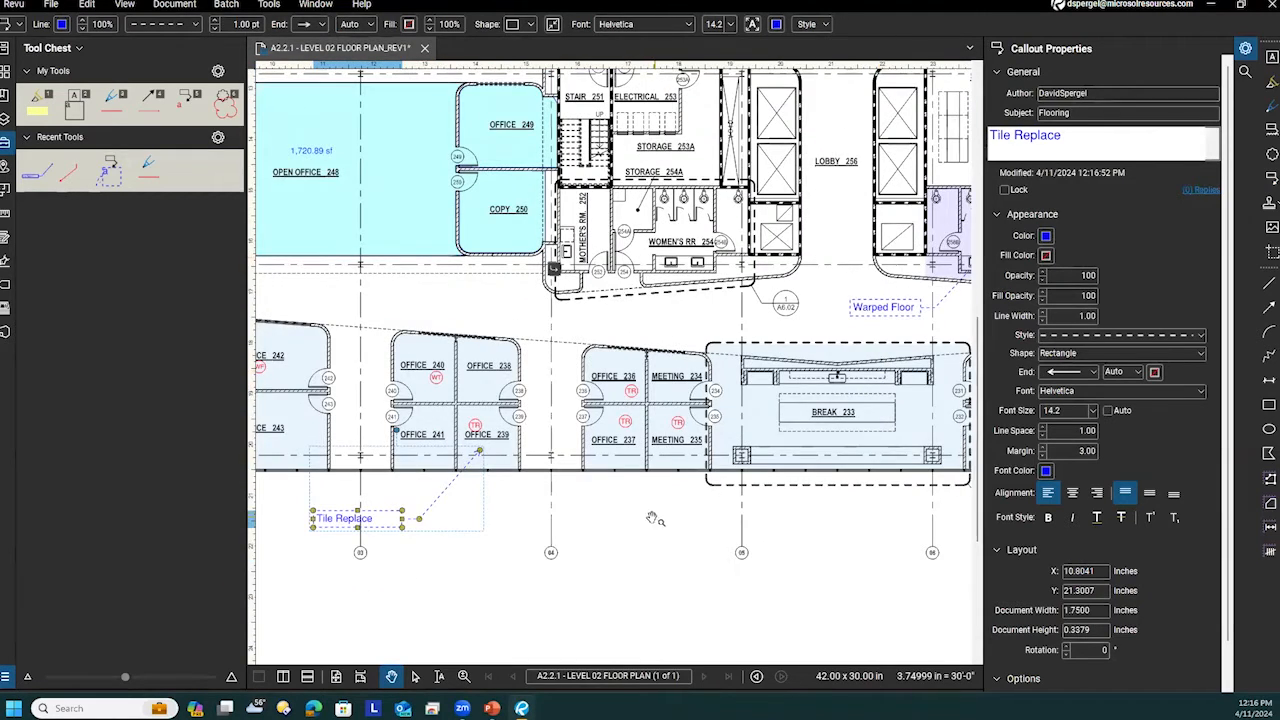
drag(654, 514, 713, 470)
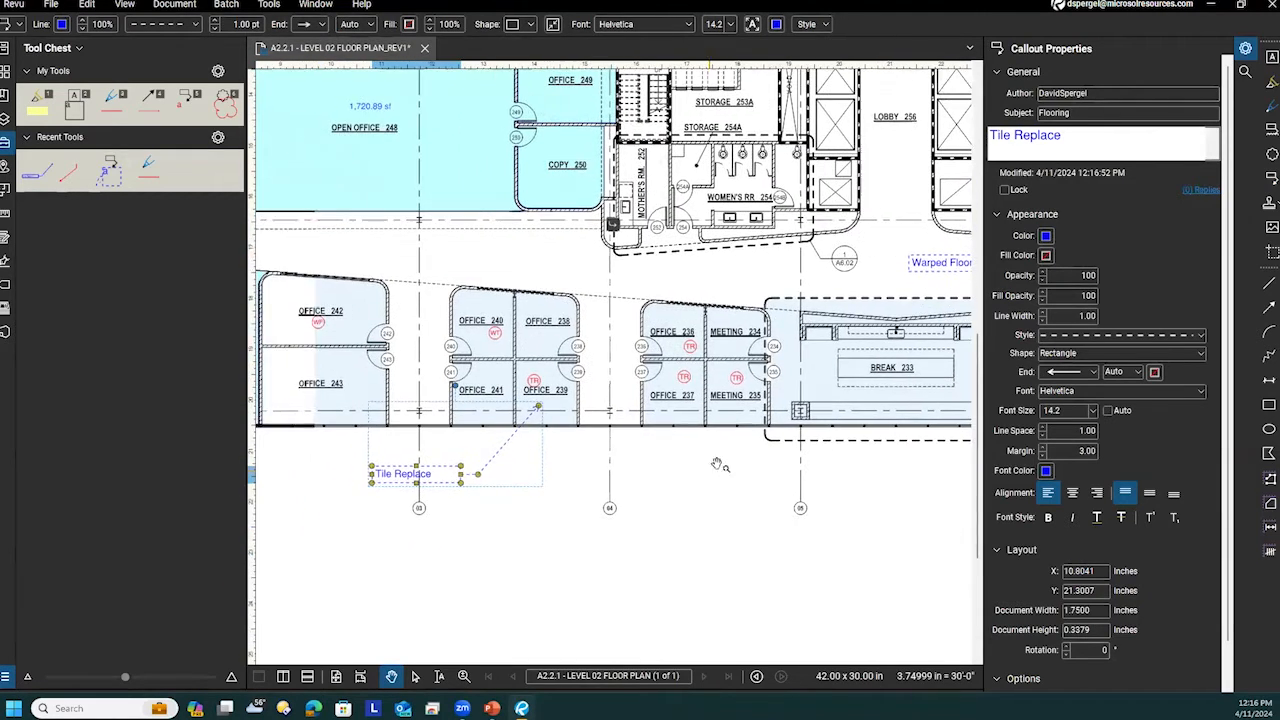
click(668, 692)
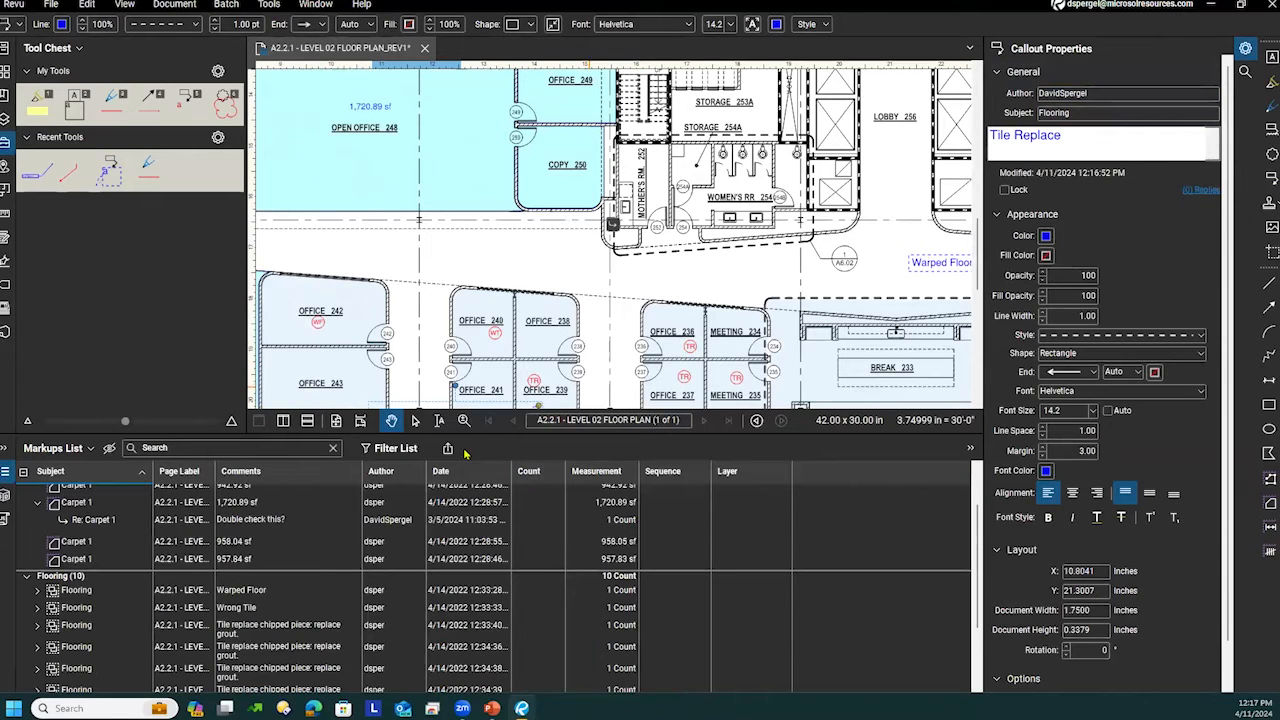
click(124, 664)
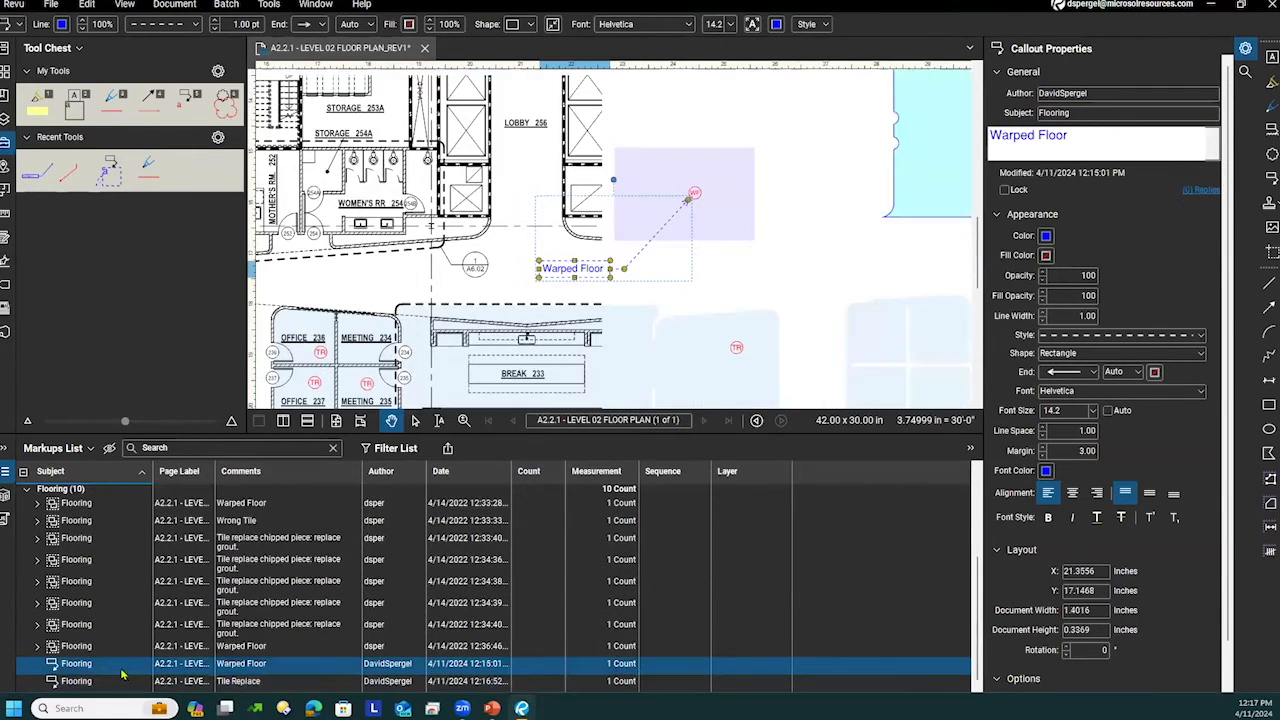
click(122, 681)
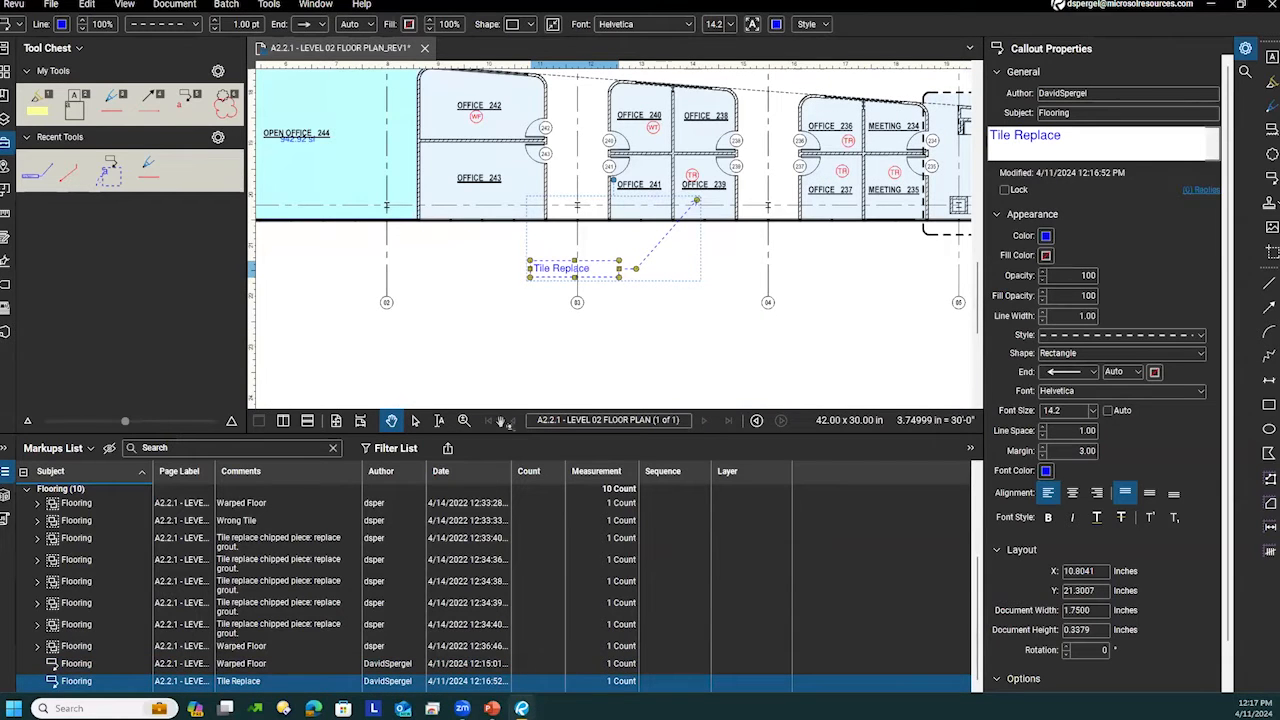
double_click(591, 435)
click(634, 361)
drag(692, 322, 528, 486)
scroll(551, 435, up, 2)
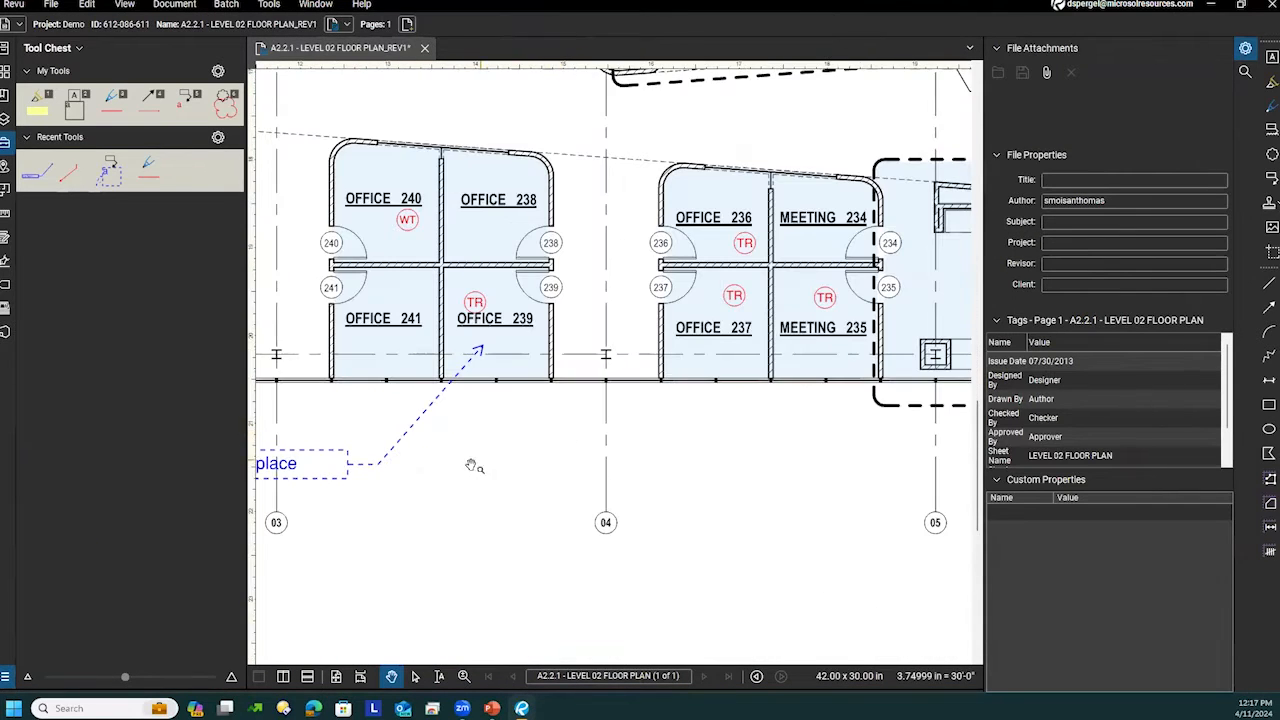
drag(501, 472, 535, 444)
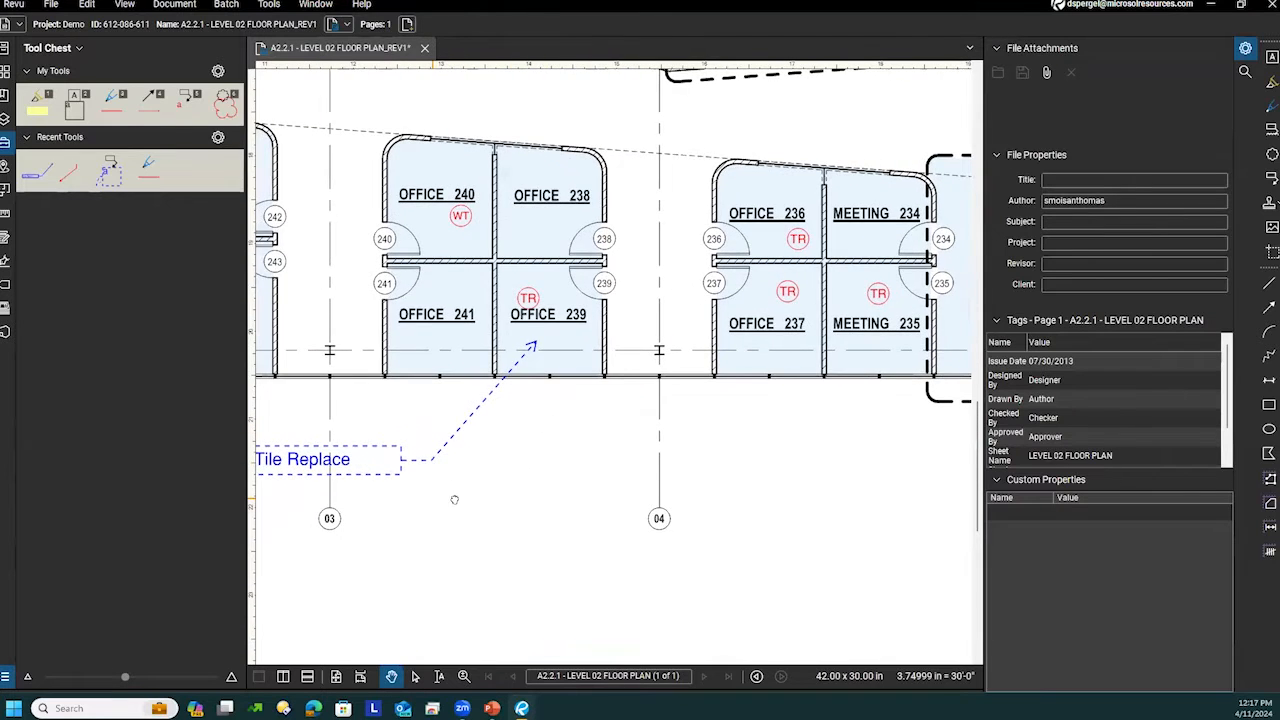
drag(450, 500, 517, 488)
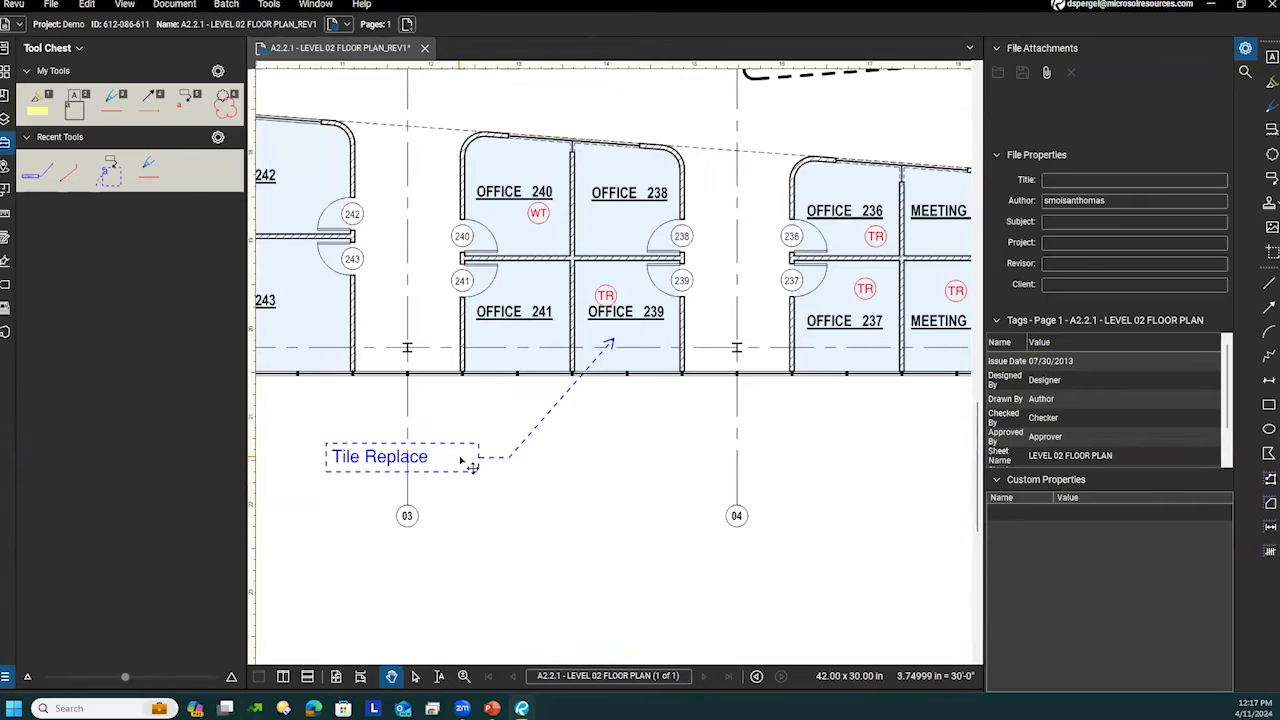
drag(788, 338, 624, 414)
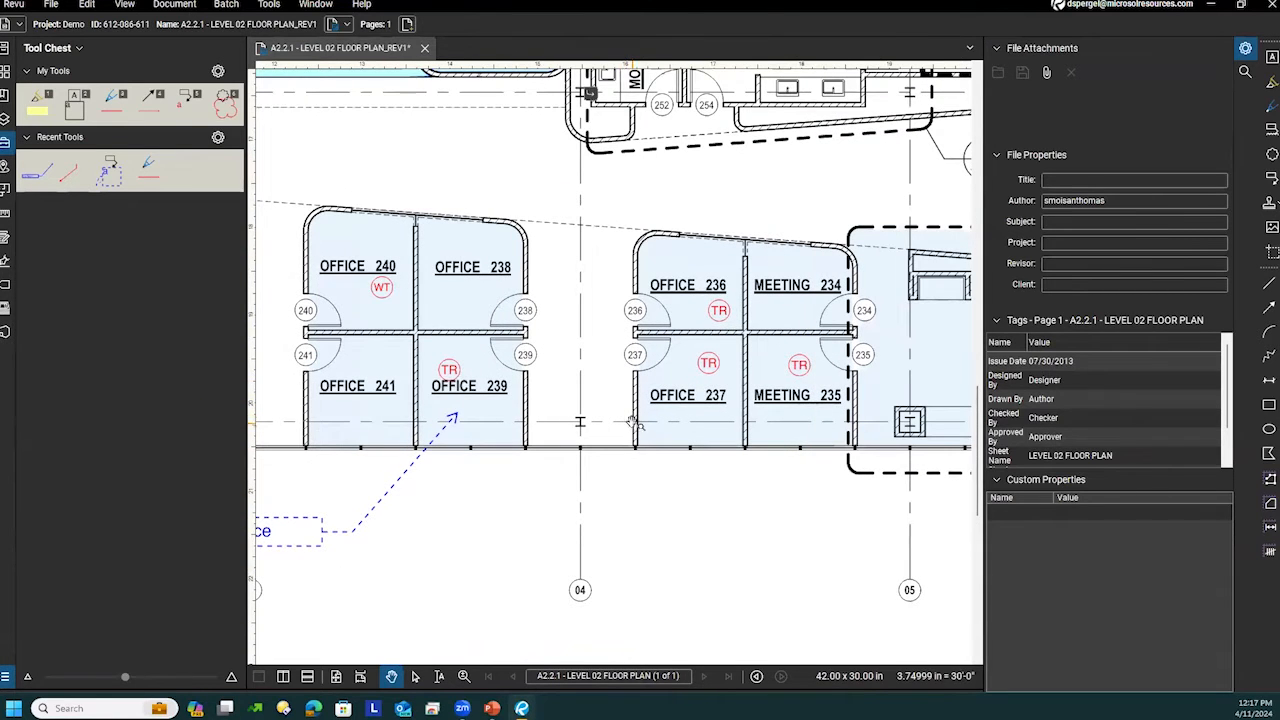
Widen the drawing area by narrowing the Properties panel, and bring the blank space below Office 237 and Break 233 into view.
drag(551, 492, 600, 505)
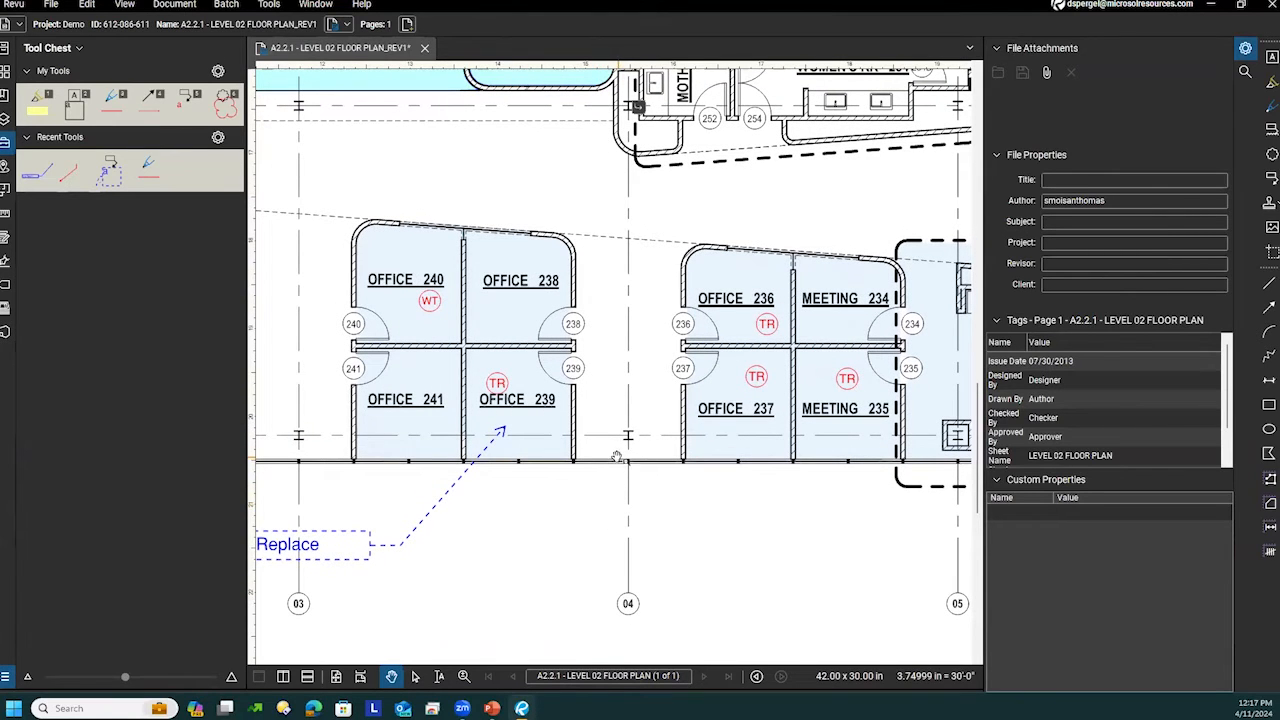
scroll(620, 460, down, 2)
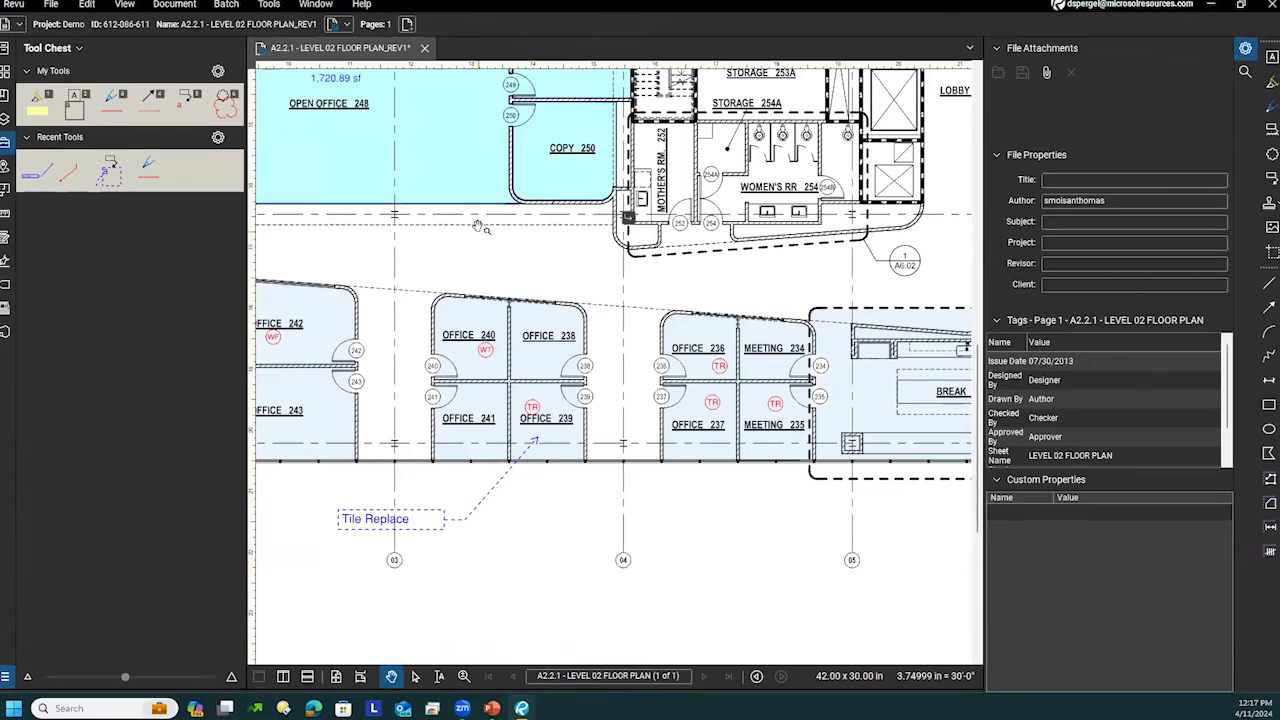
drag(408, 283, 430, 290)
scroll(540, 384, down, 3)
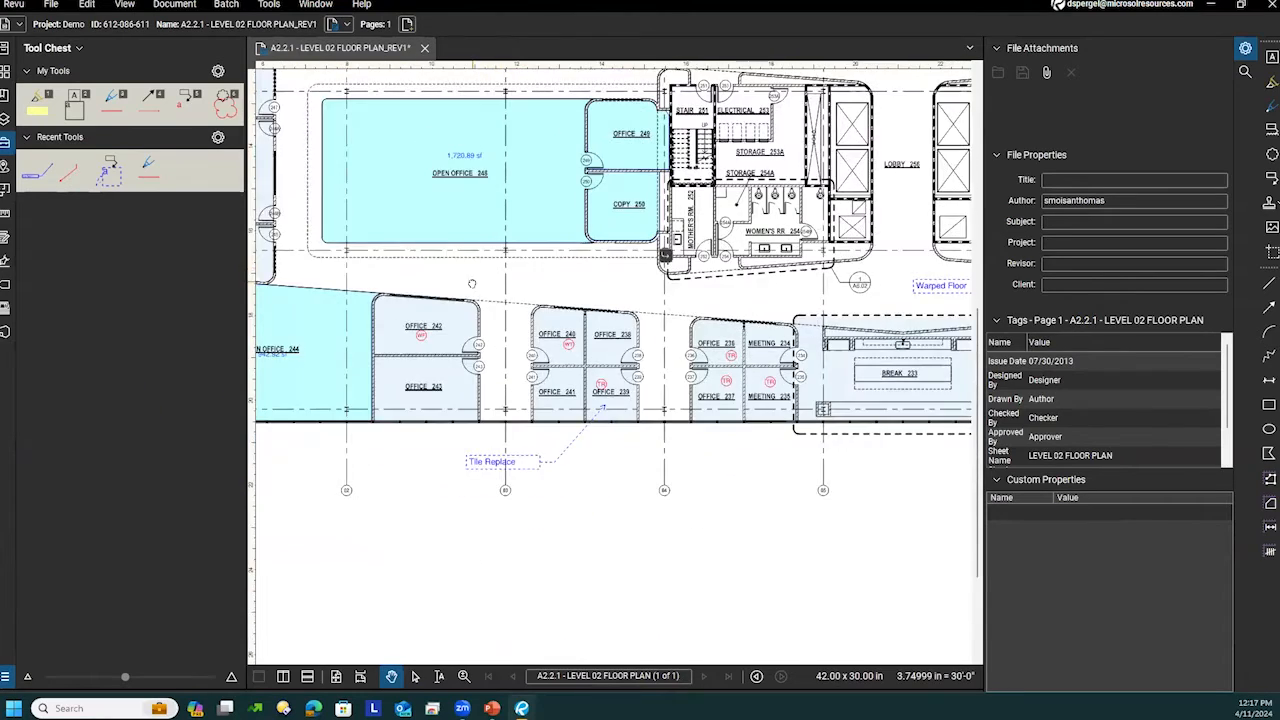
drag(657, 395, 452, 372)
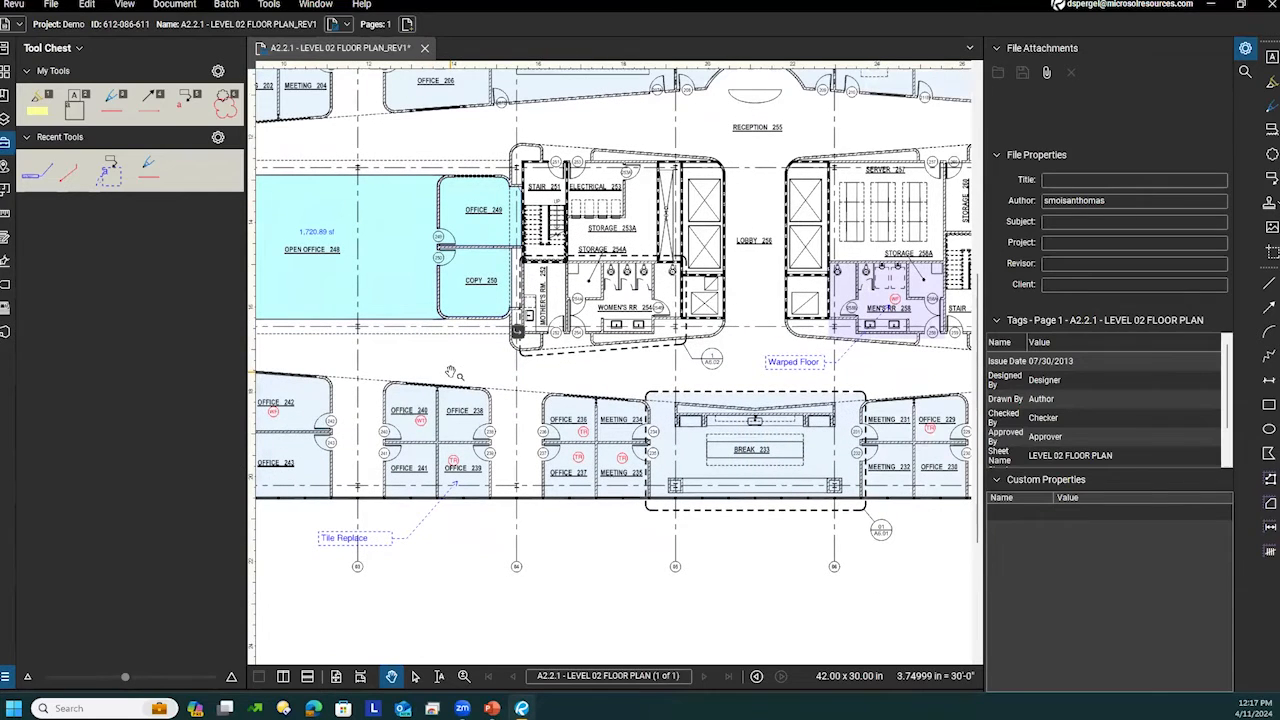
drag(608, 426, 540, 390)
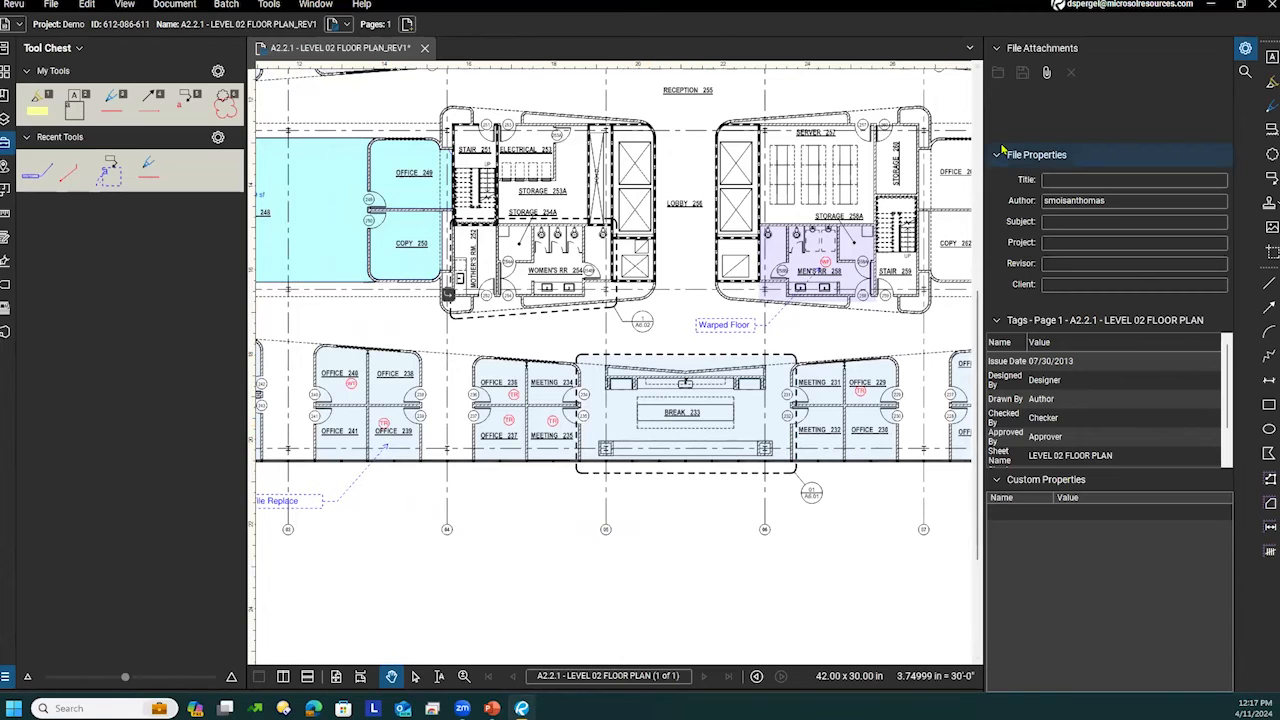
drag(982, 155, 1018, 155)
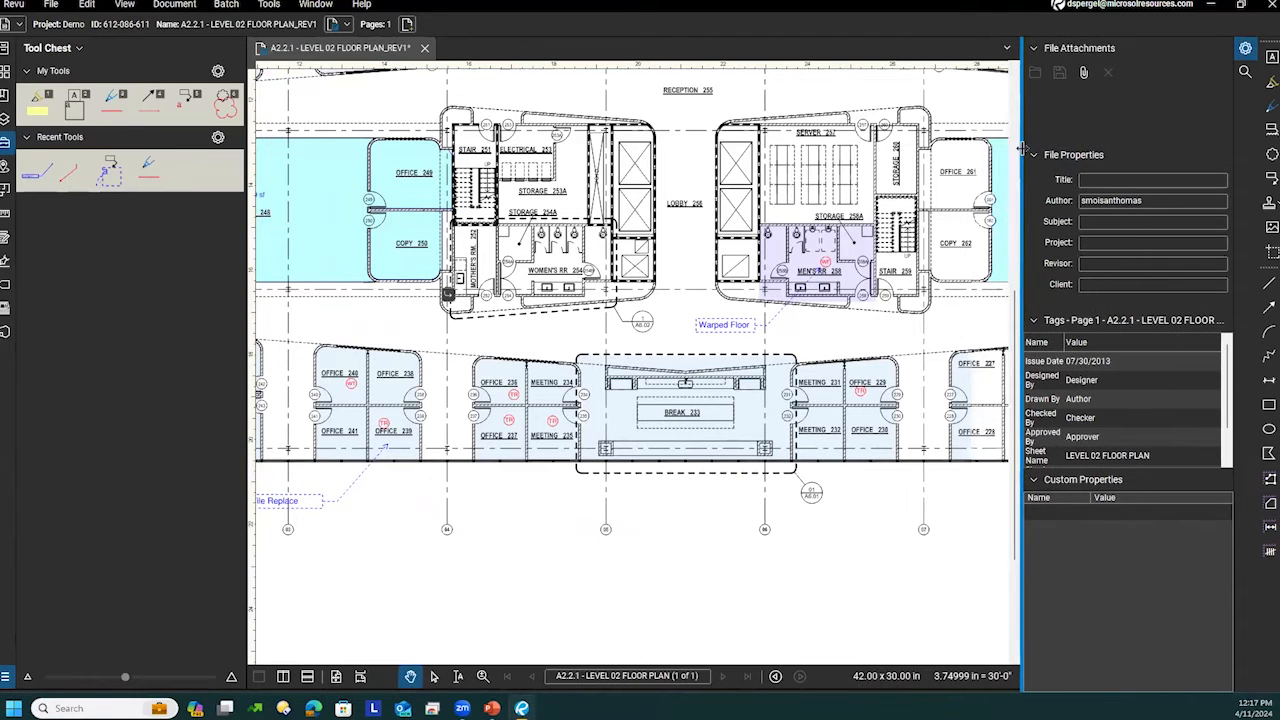
scroll(528, 553, up, 1)
drag(541, 543, 612, 476)
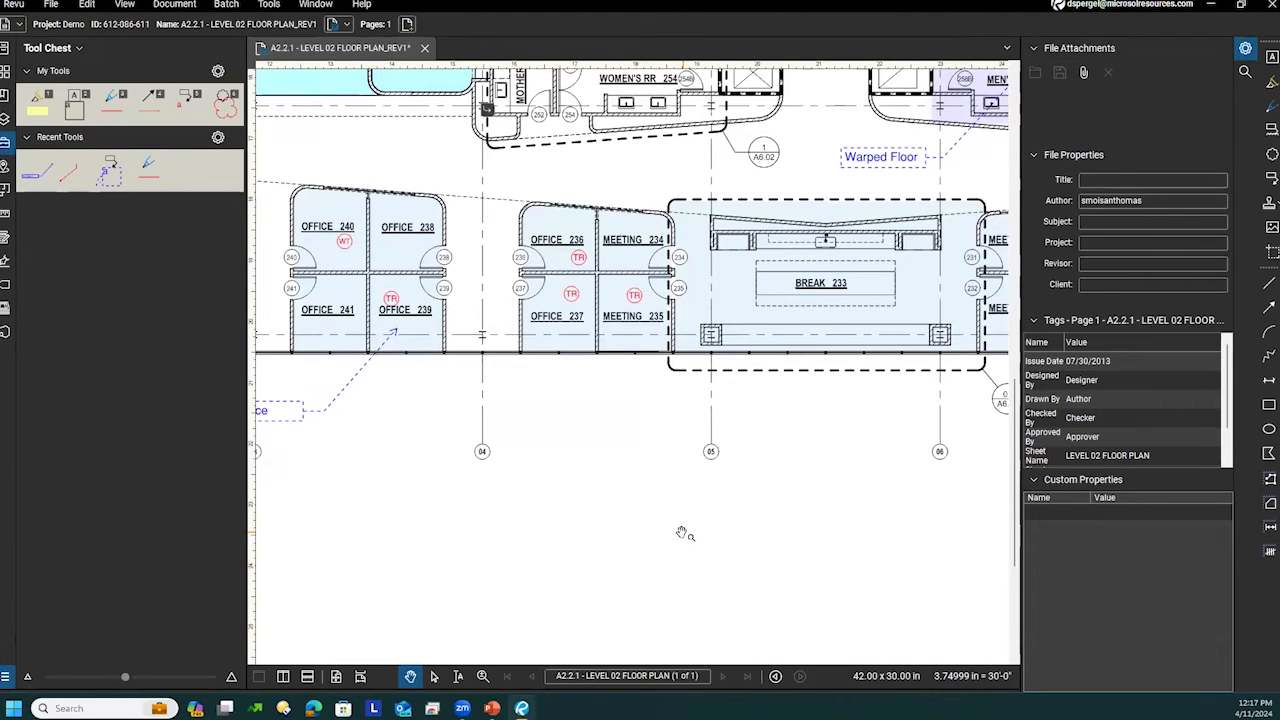
click(1268, 455)
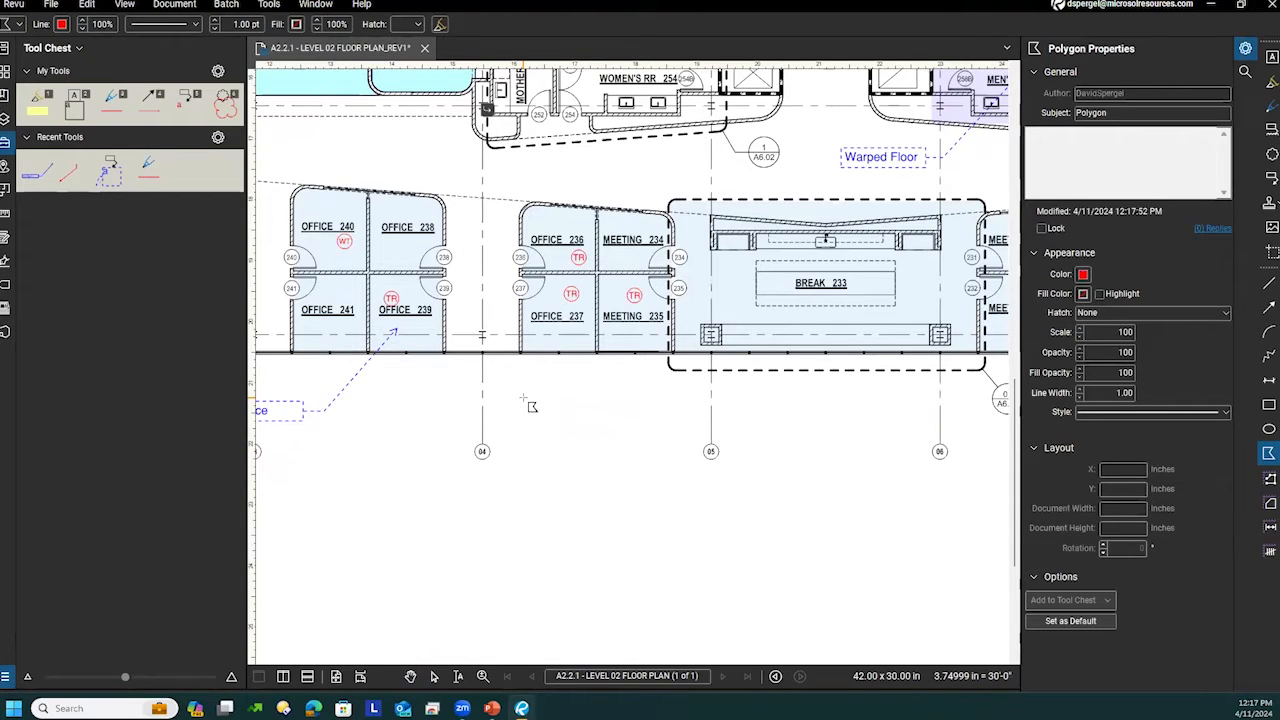
scroll(533, 428, up, 5)
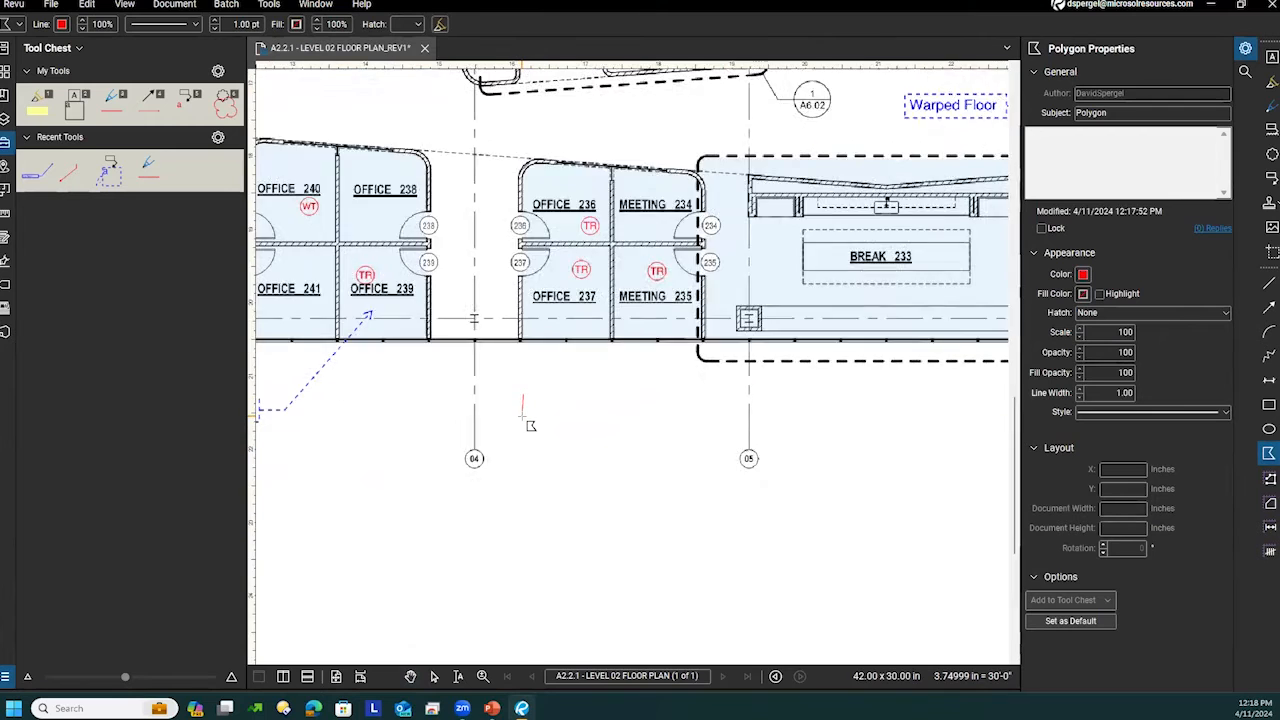
scroll(520, 400, up, 1)
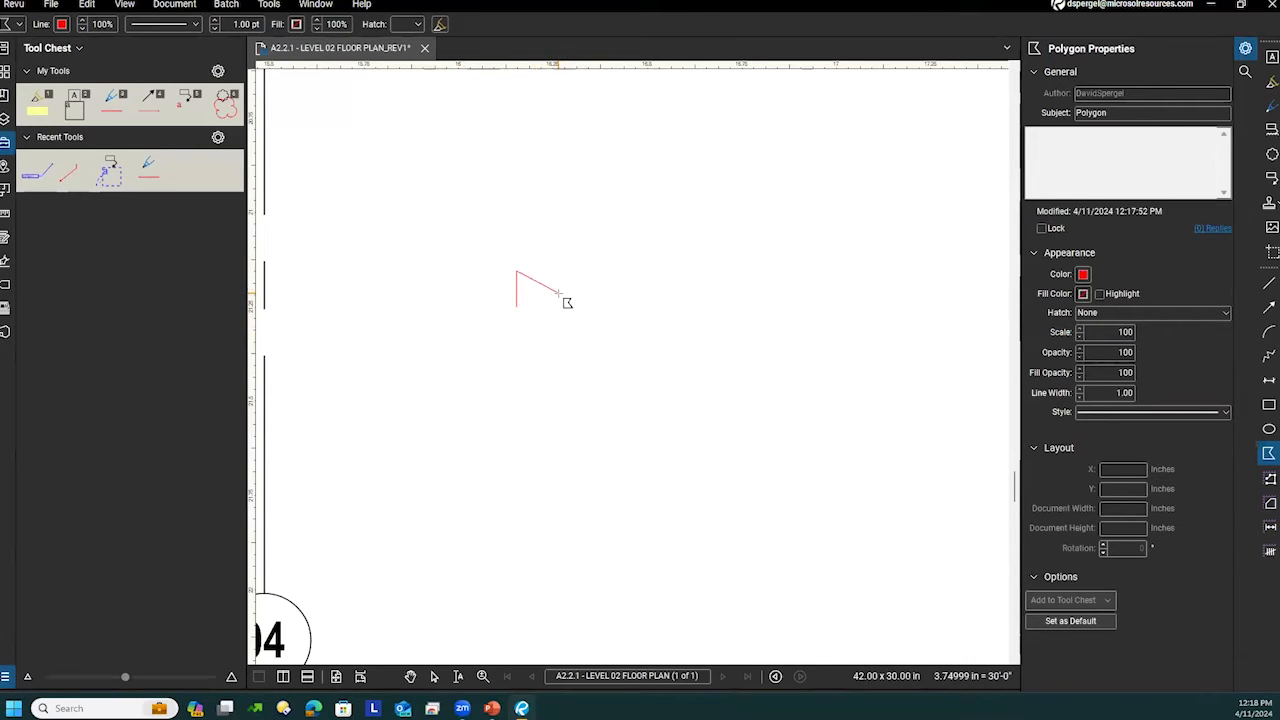
scroll(561, 296, up, 3)
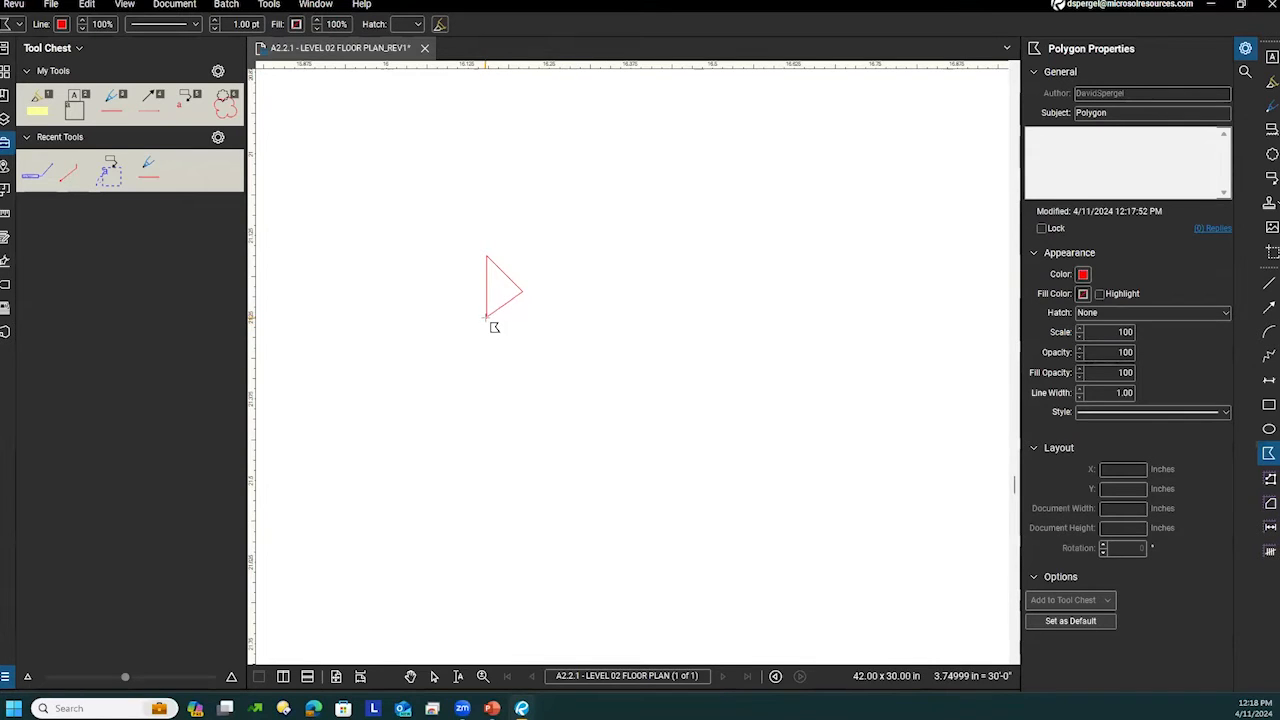
key(Escape)
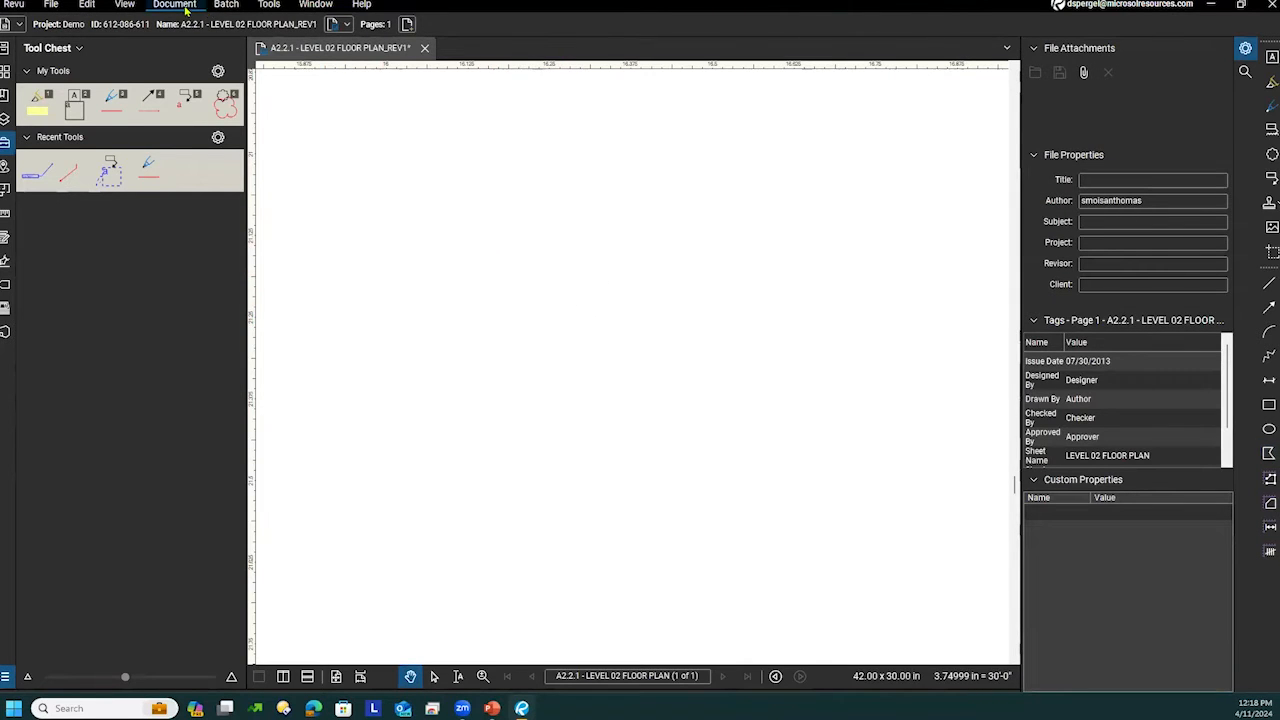
Enable Snap to Markup in the Grid & Snap preferences and apply the change.
click(24, 10)
click(40, 37)
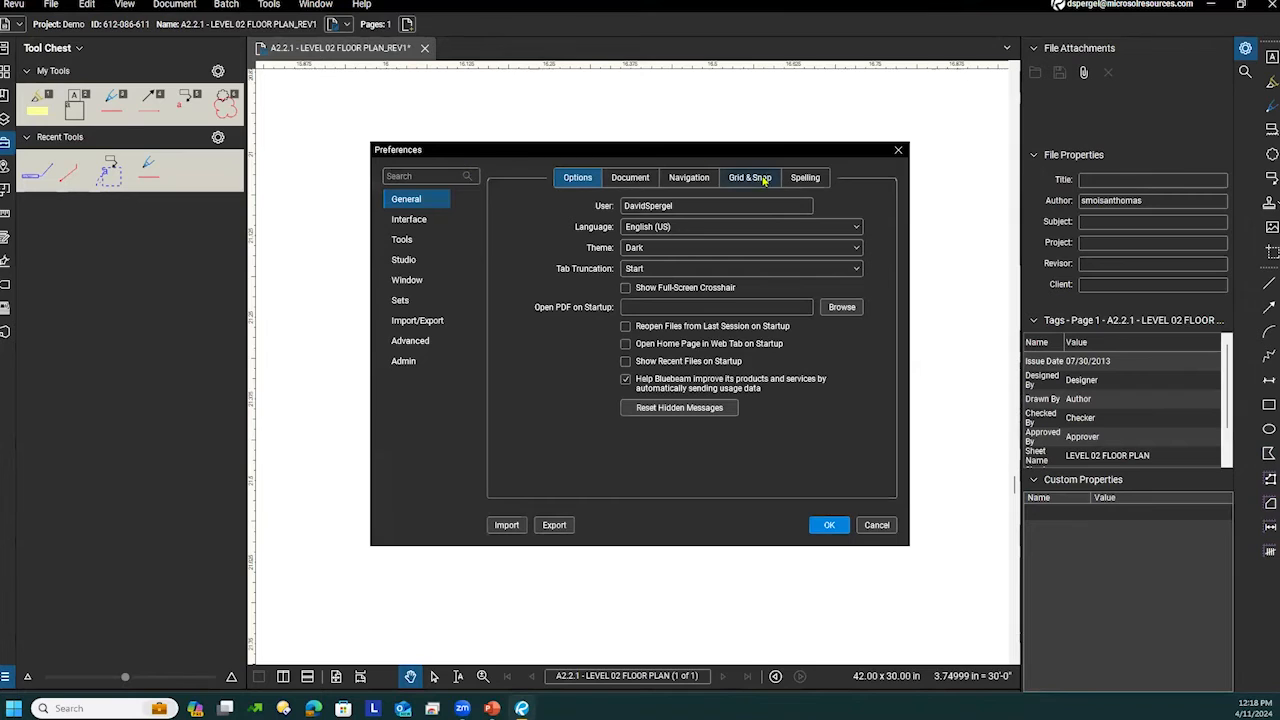
click(744, 180)
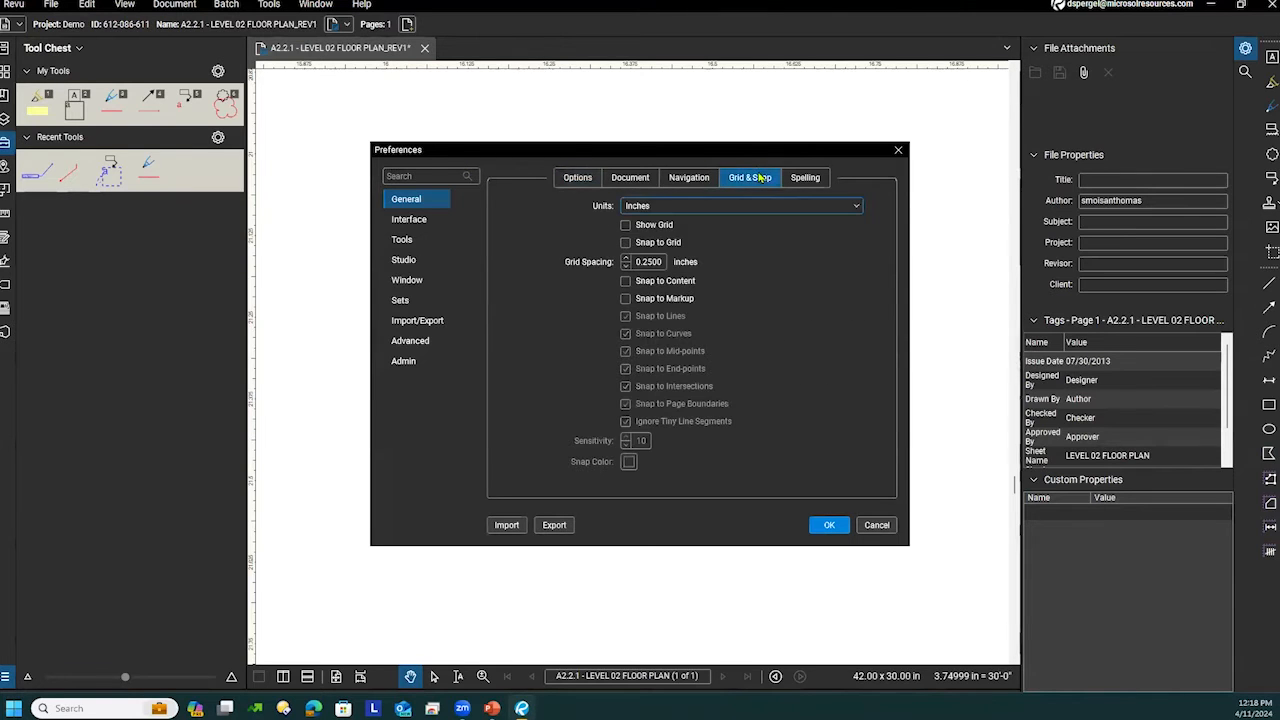
click(669, 299)
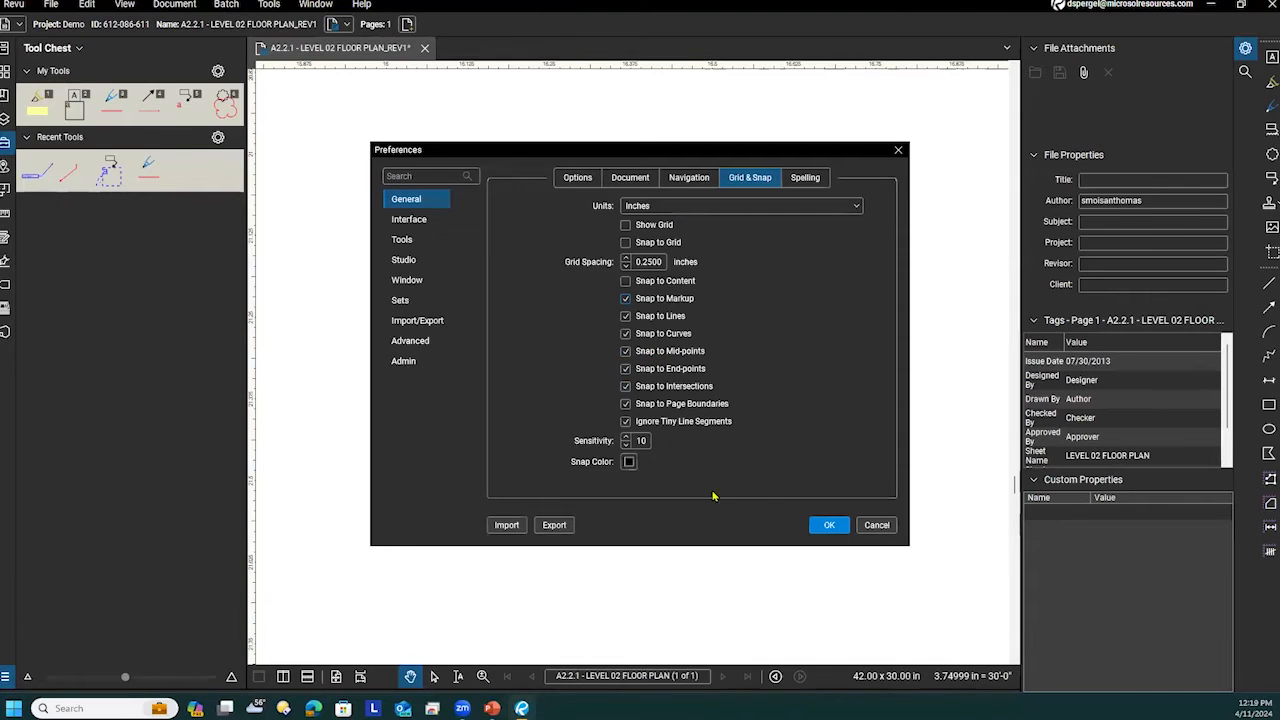
click(830, 526)
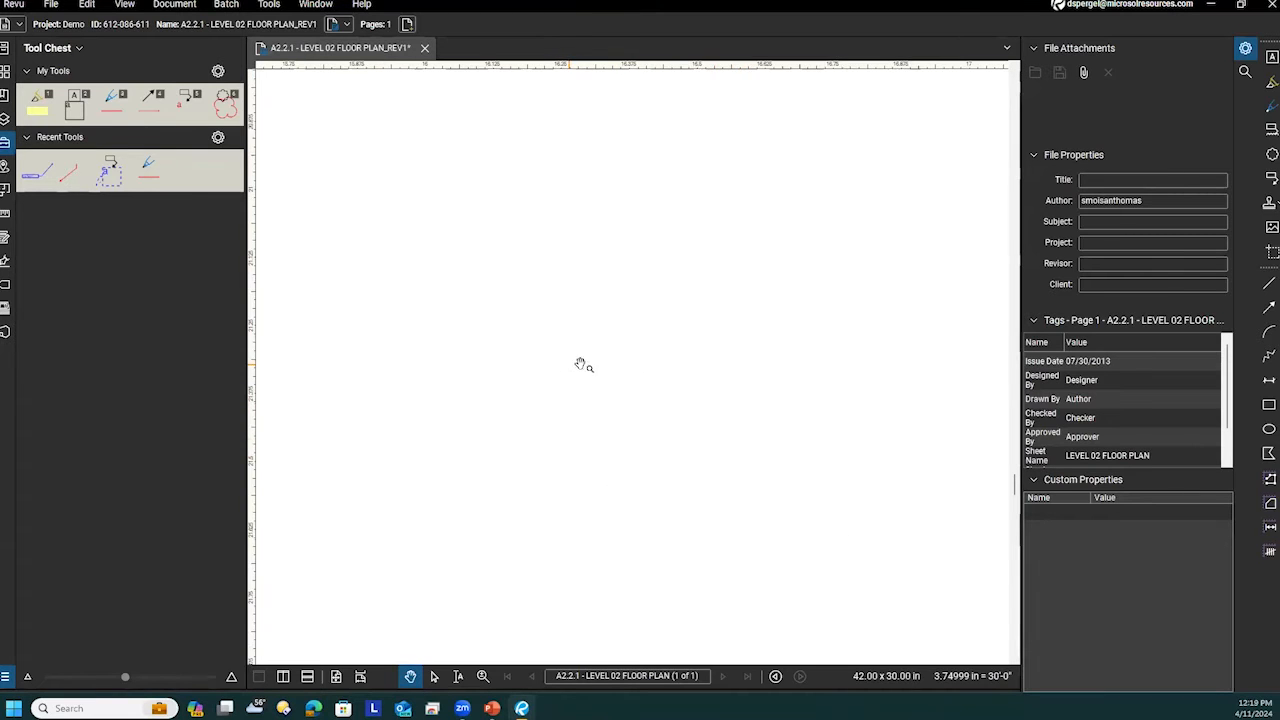
Draw a right-pointing triangular polygon, about 0.12 by 0.16 inches, in the blank space below Office 237 between grid lines 04 and 05.
scroll(536, 314, down, 3)
drag(579, 231, 543, 343)
scroll(543, 343, down, 2)
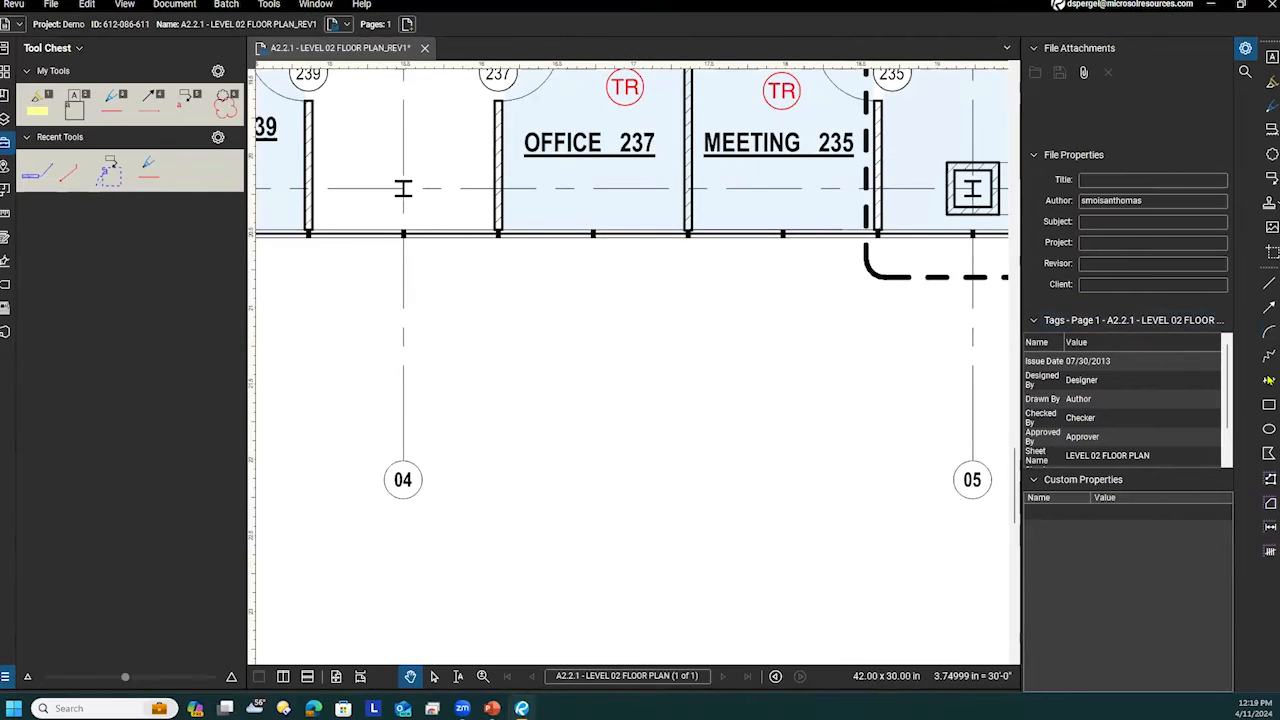
click(1269, 456)
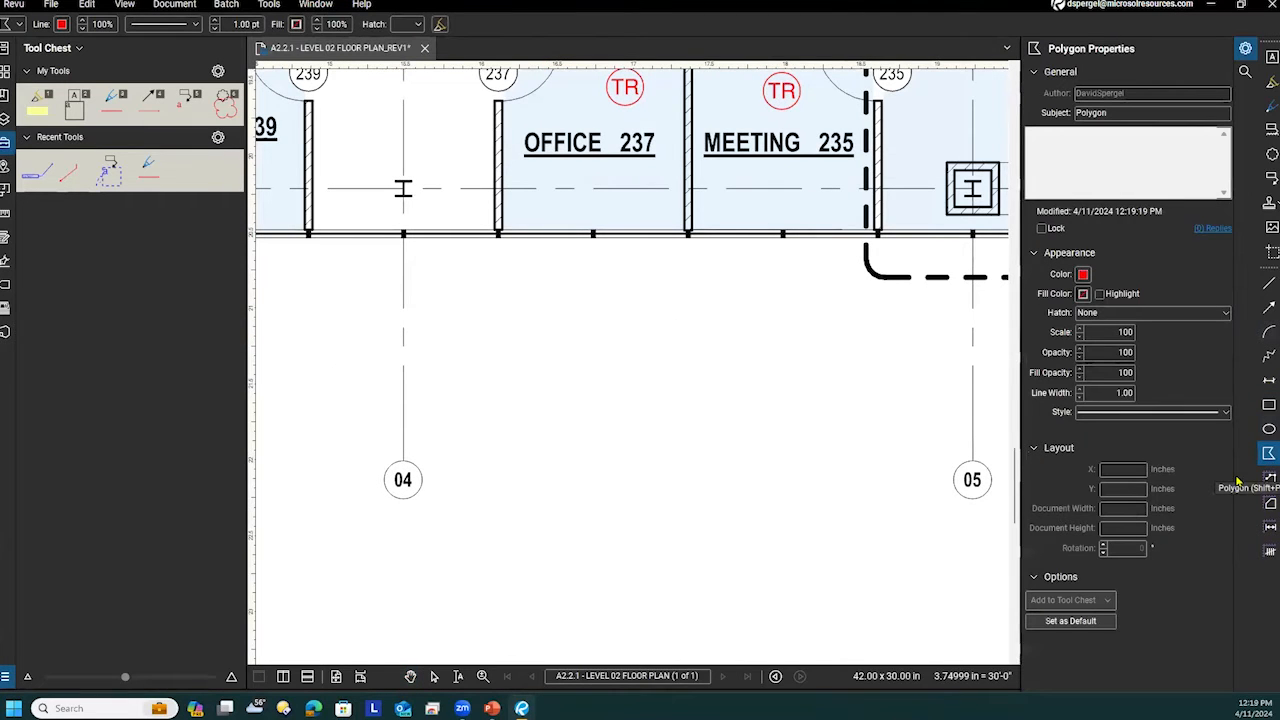
click(555, 368)
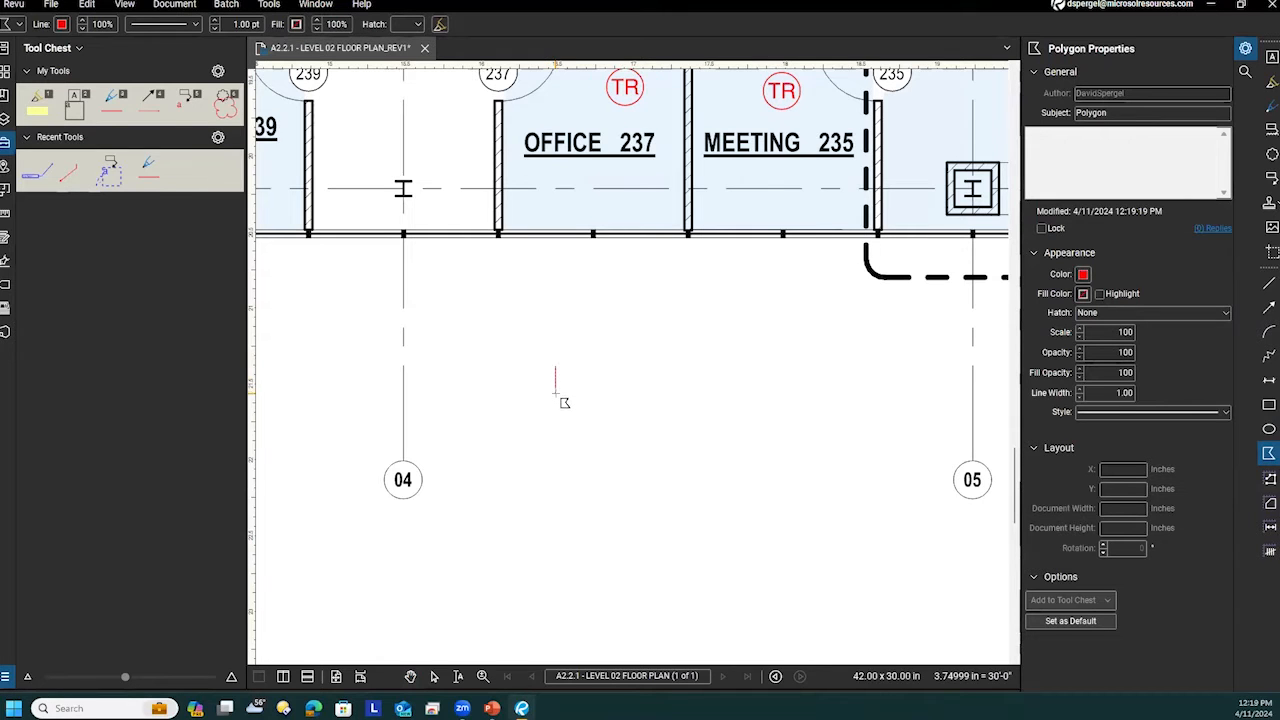
click(555, 390)
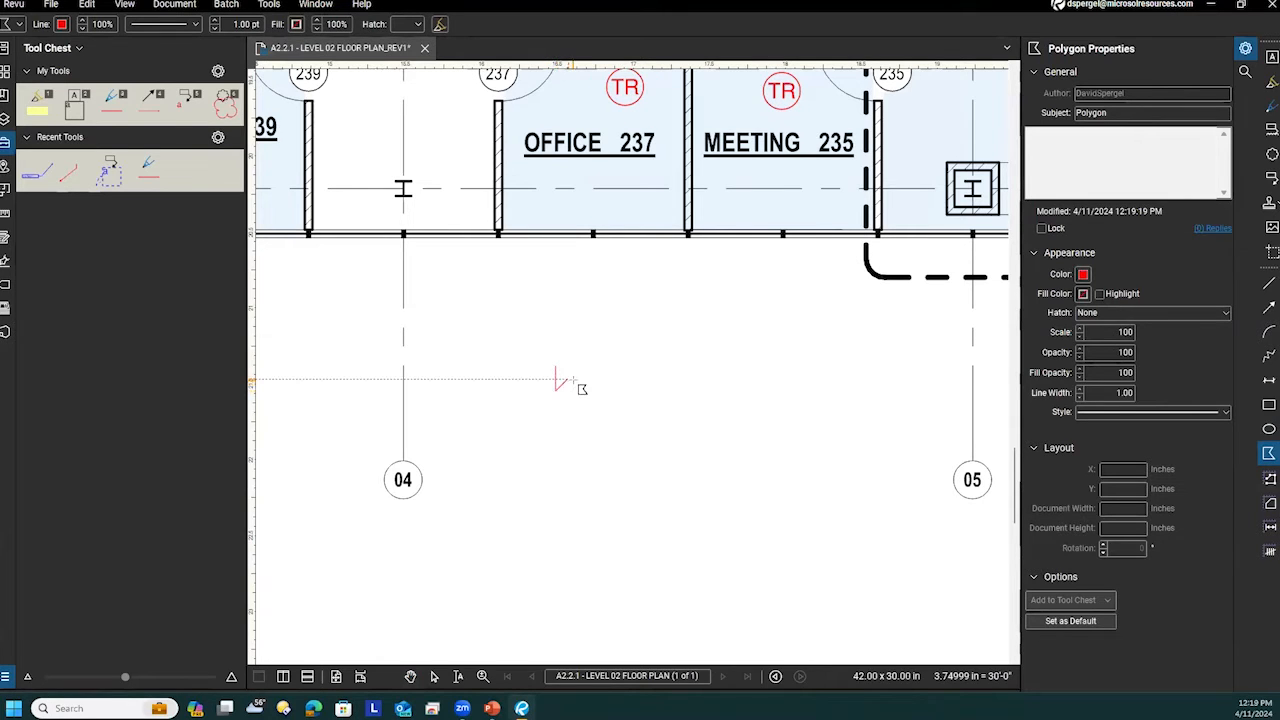
scroll(578, 380, up, 5)
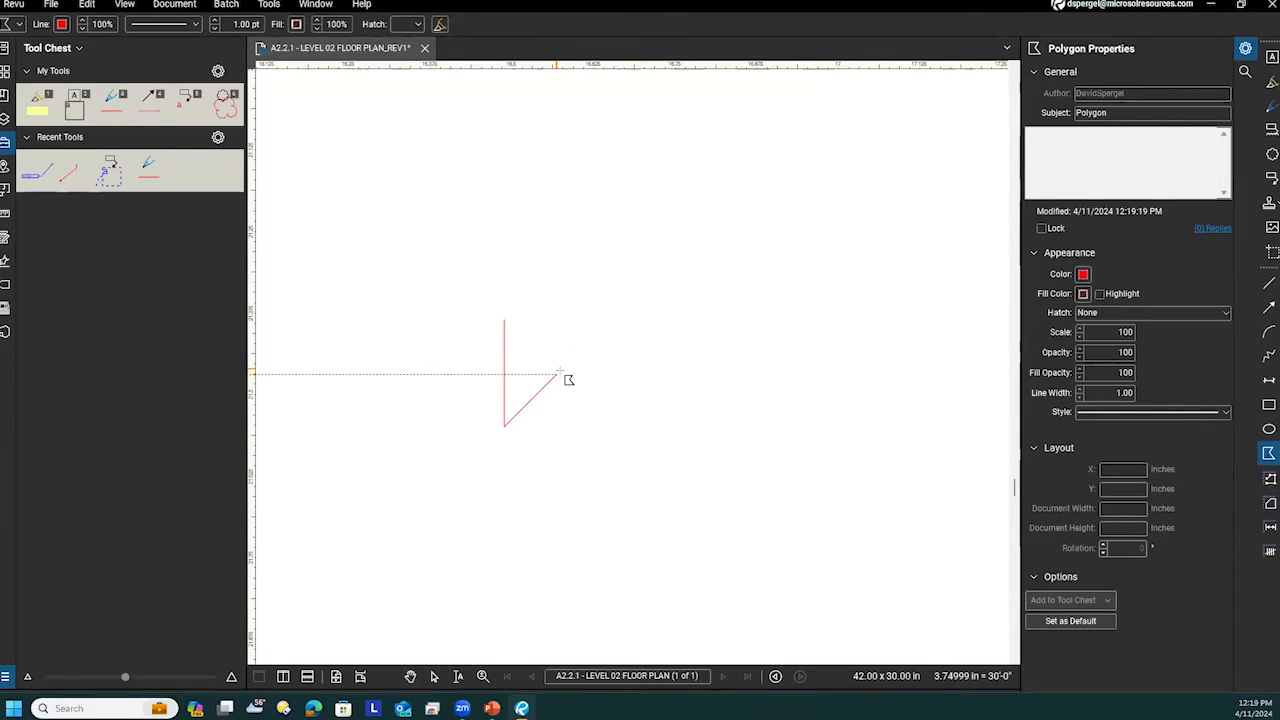
scroll(570, 380, down, 5)
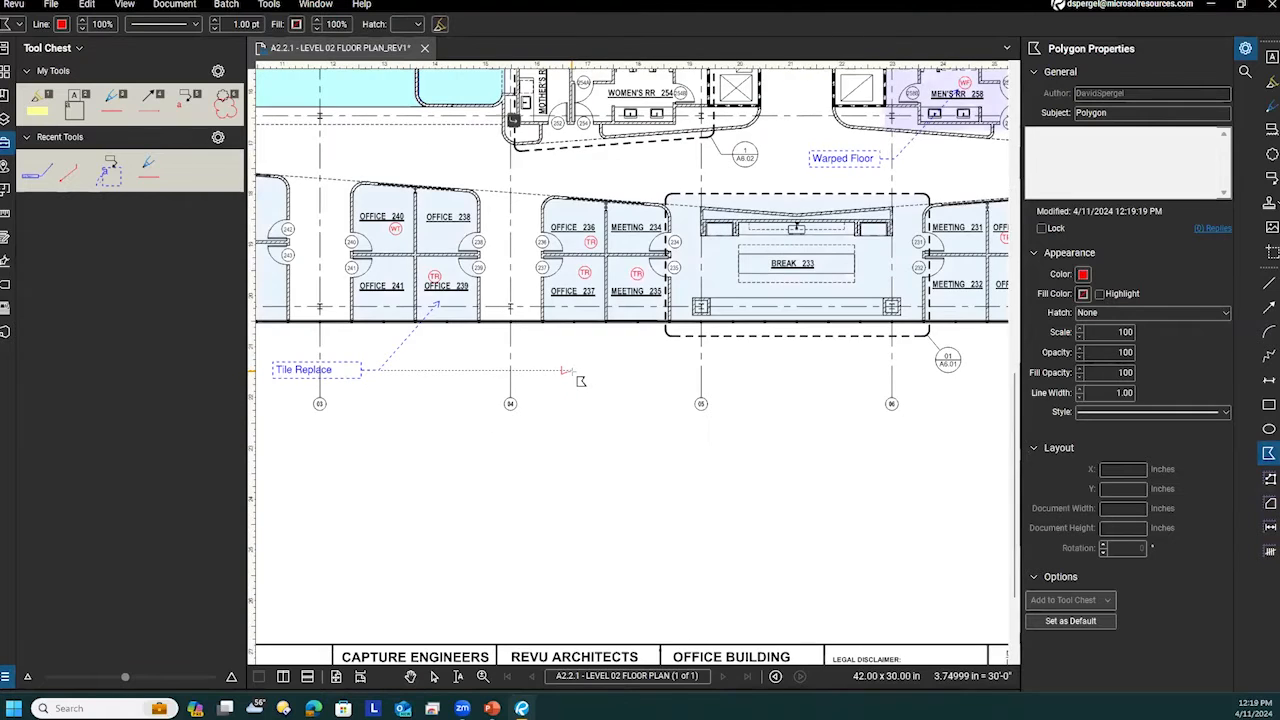
scroll(582, 381, up, 5)
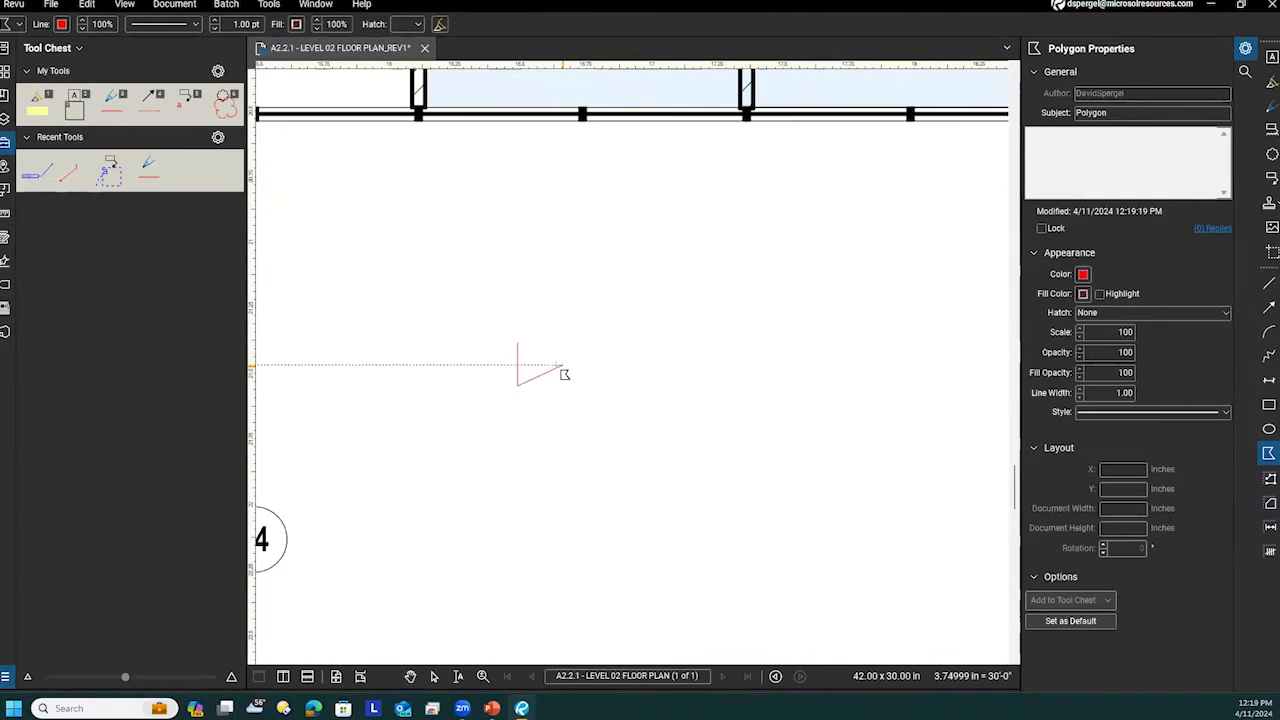
scroll(522, 370, up, 3)
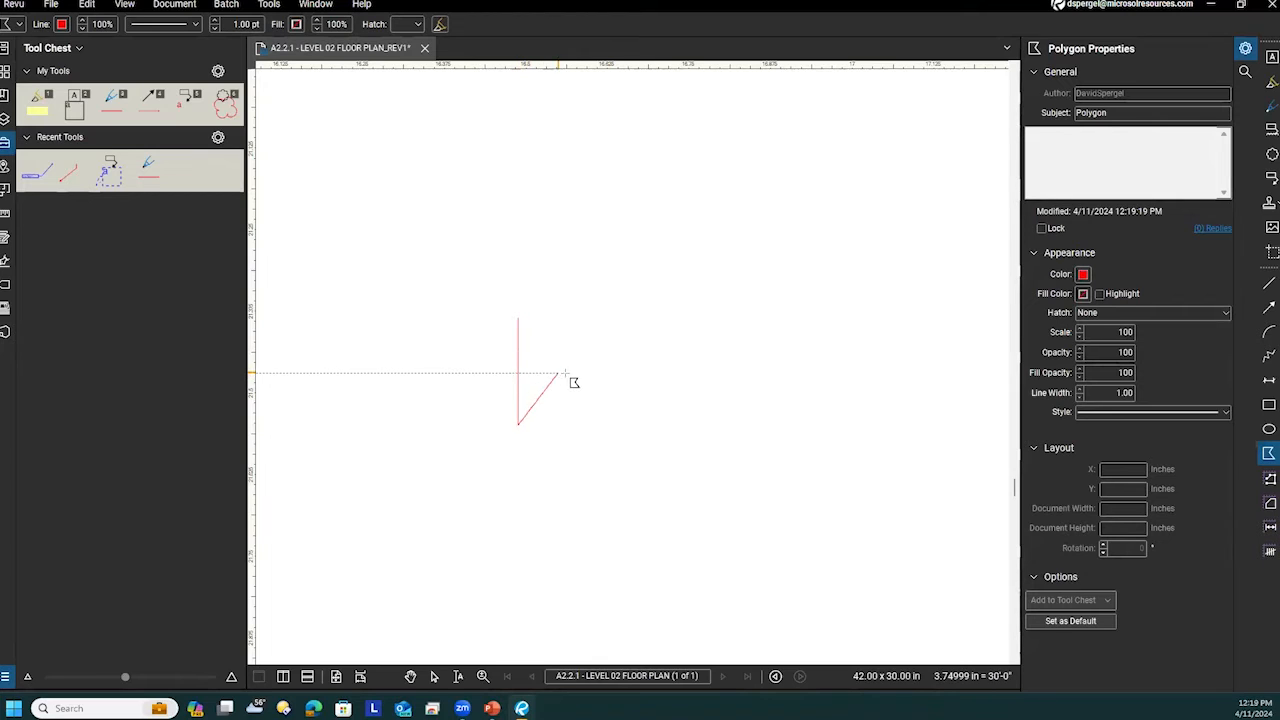
click(595, 374)
click(519, 320)
scroll(712, 399, down, 1)
scroll(712, 397, up, 3)
drag(682, 224, 755, 417)
scroll(663, 312, down, 5)
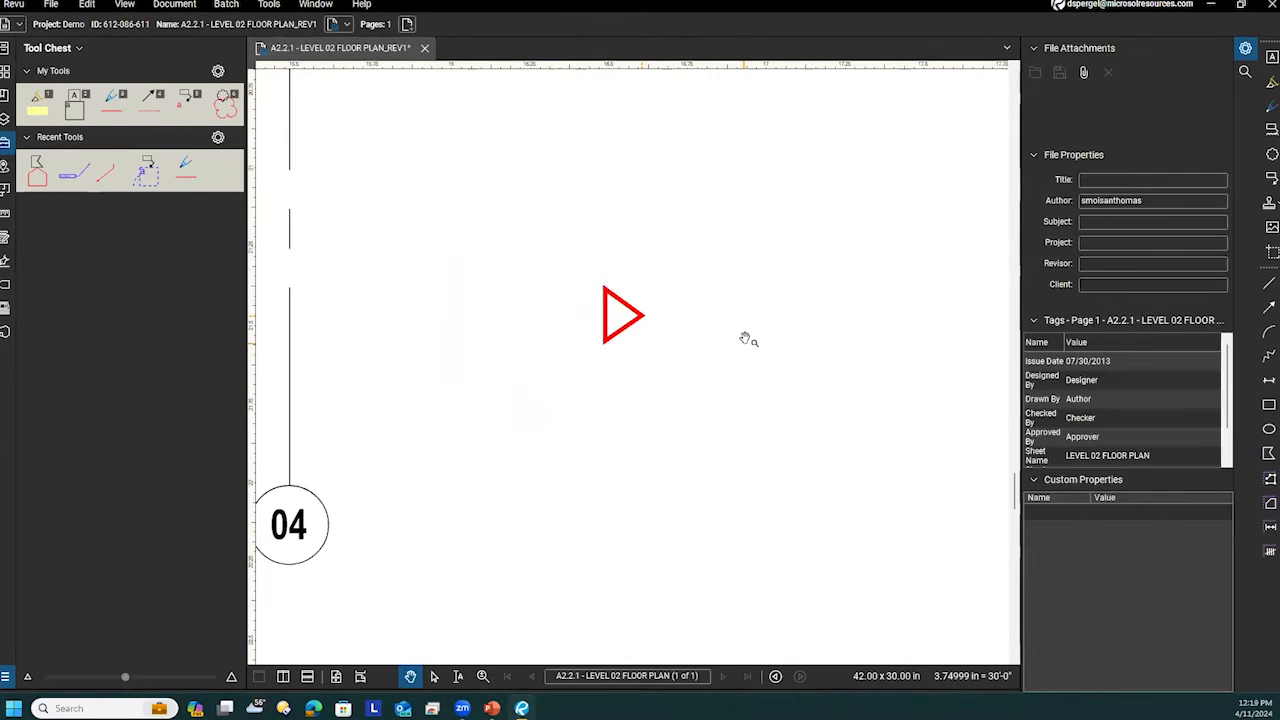
Duplicate the triangle, align the copy to the right of the original at the same height, and rotate it 180°.
click(636, 330)
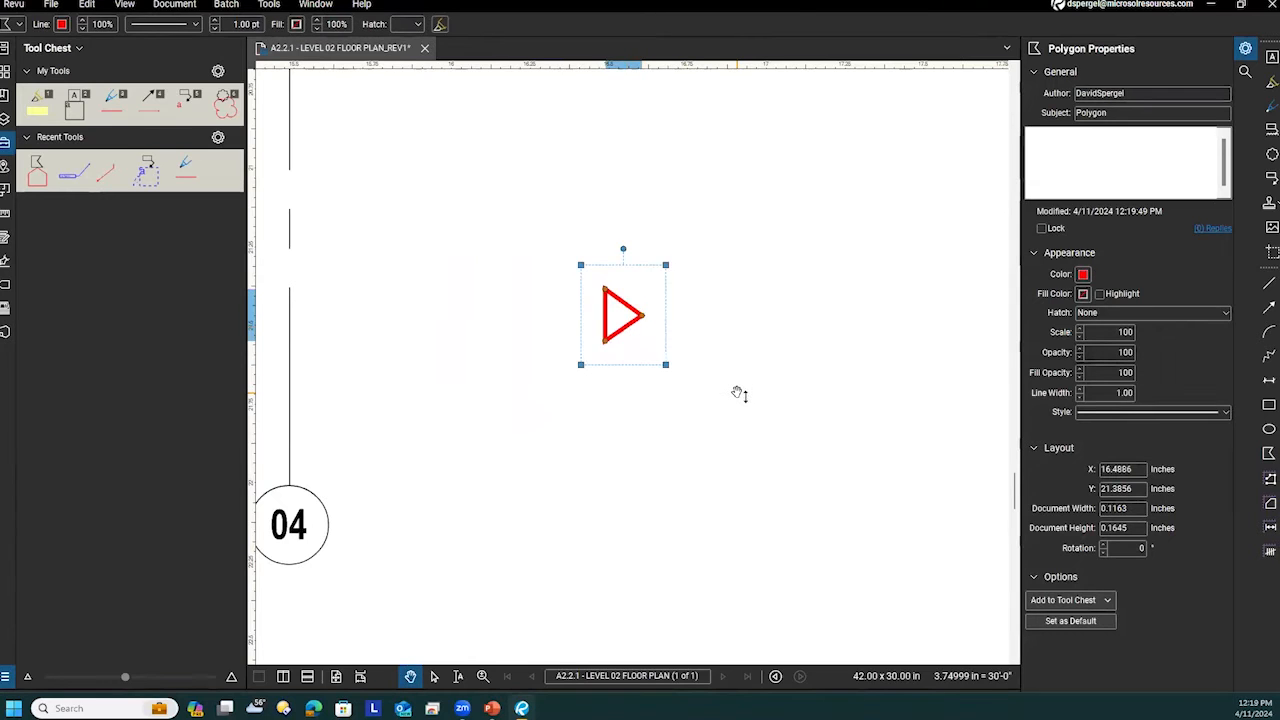
key(ctrl+v)
drag(759, 362, 724, 312)
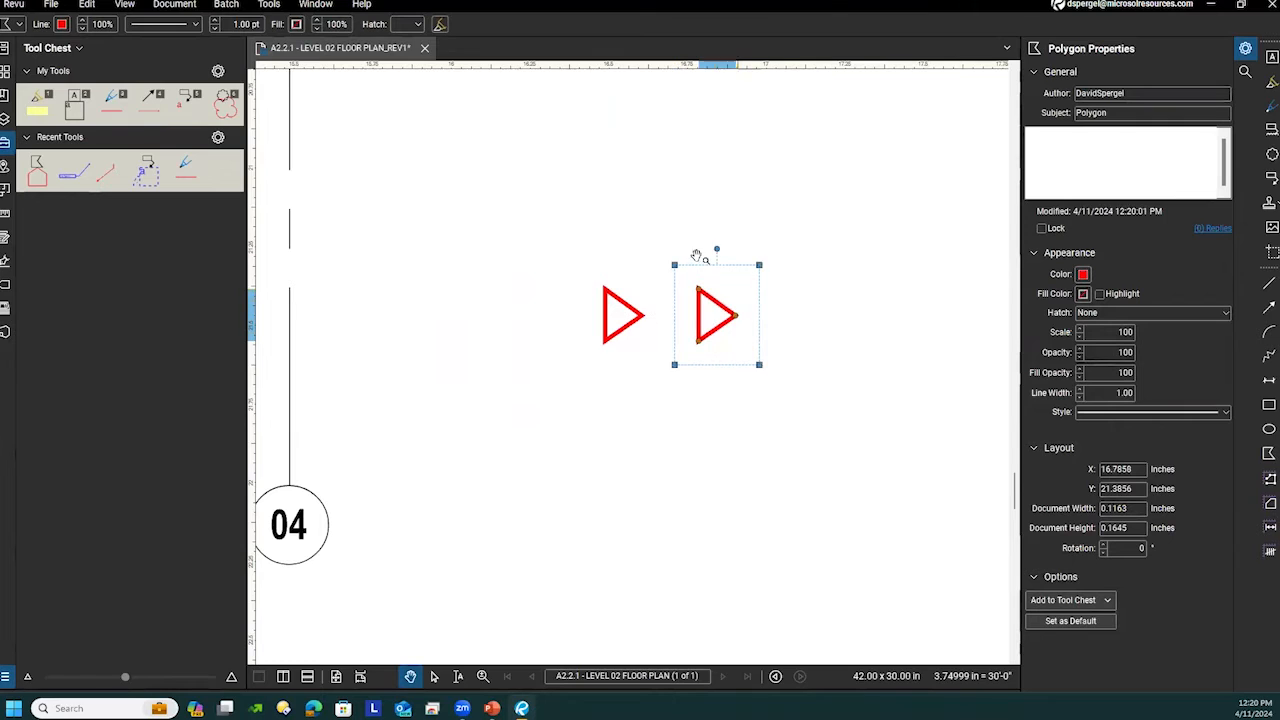
drag(716, 249, 712, 437)
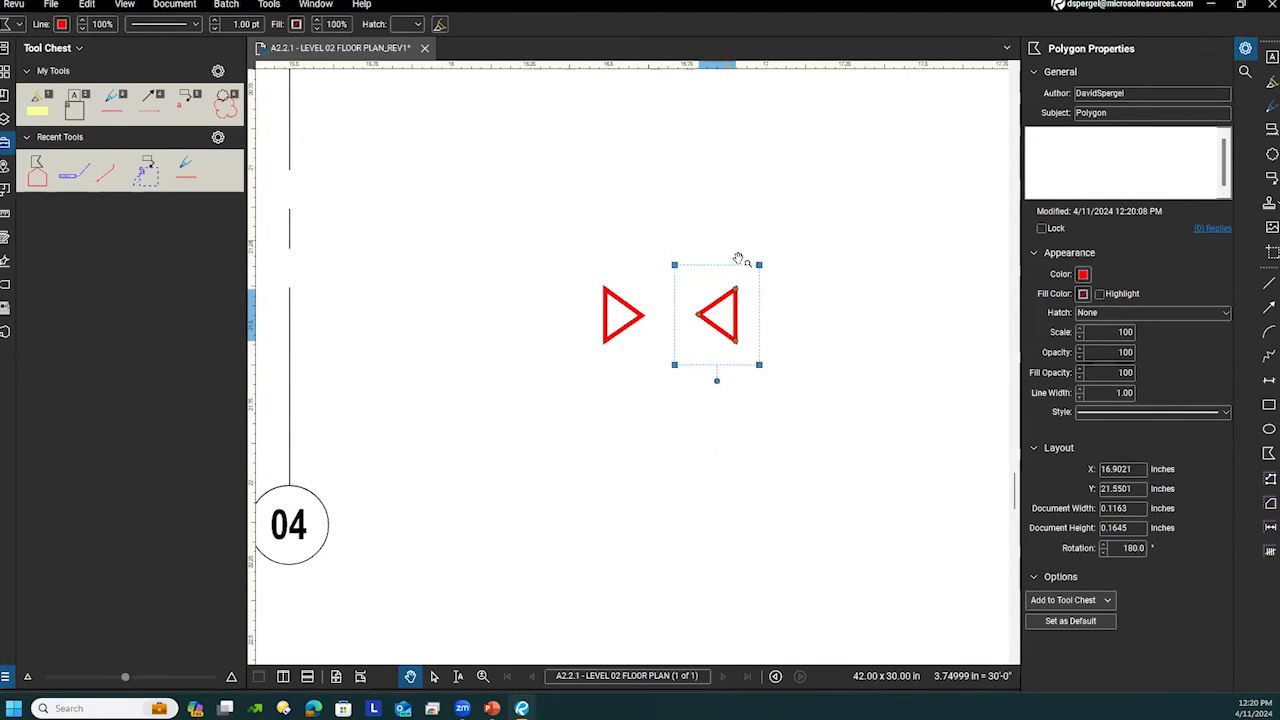
Move the rotated triangle so its tip meets the first triangle's tip in a bow-tie shape, and fine-tune its alignment.
drag(746, 328, 677, 331)
key(Escape)
scroll(705, 333, up, 1)
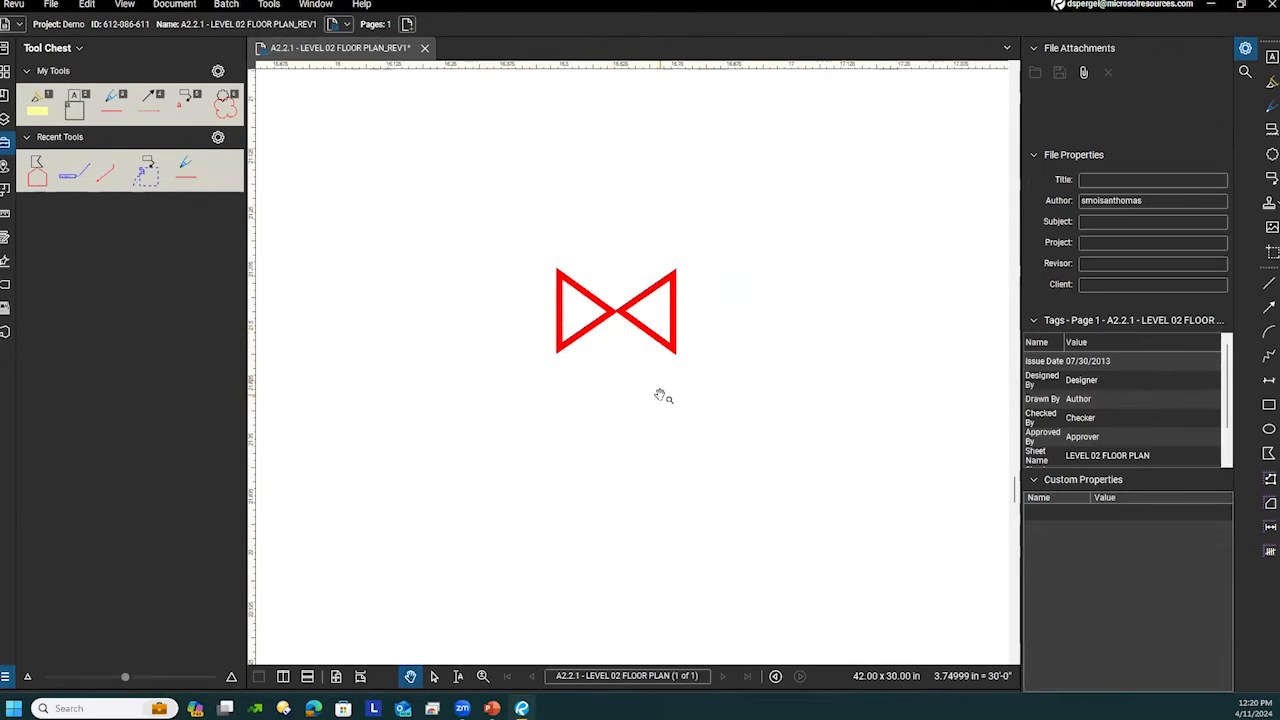
scroll(650, 380, up, 2)
drag(689, 250, 711, 374)
click(698, 364)
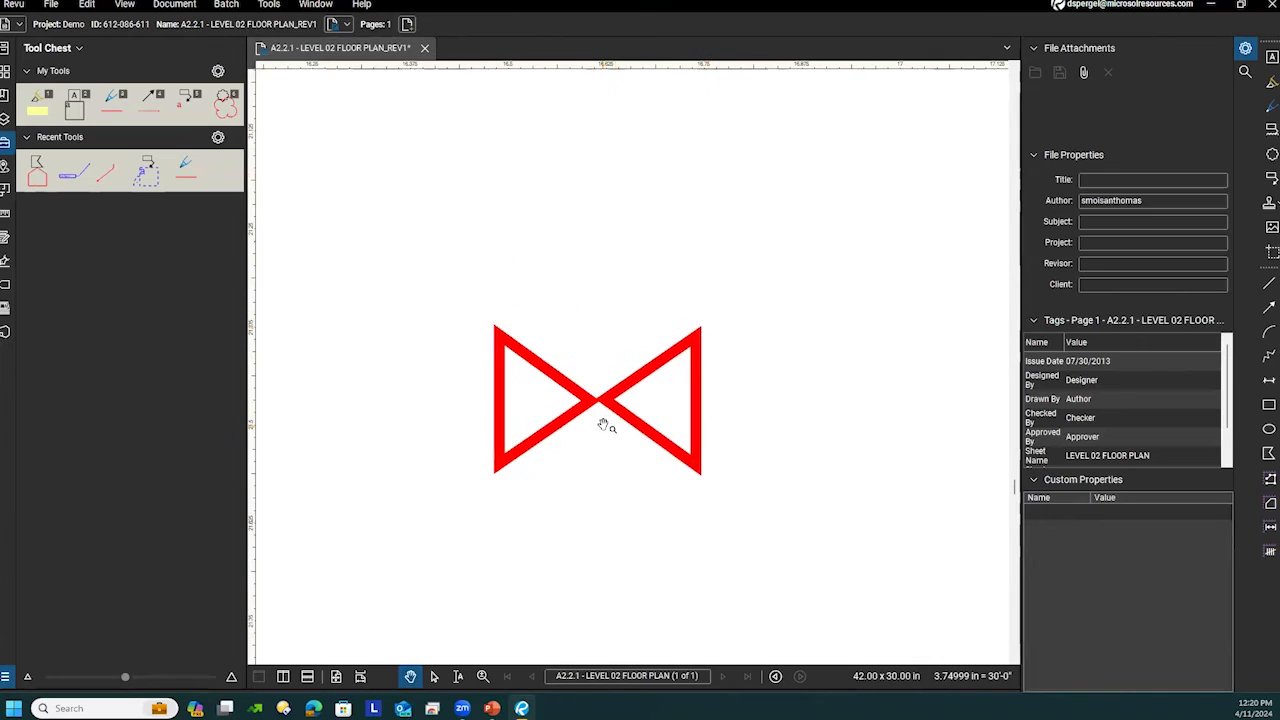
drag(618, 420, 623, 425)
click(860, 407)
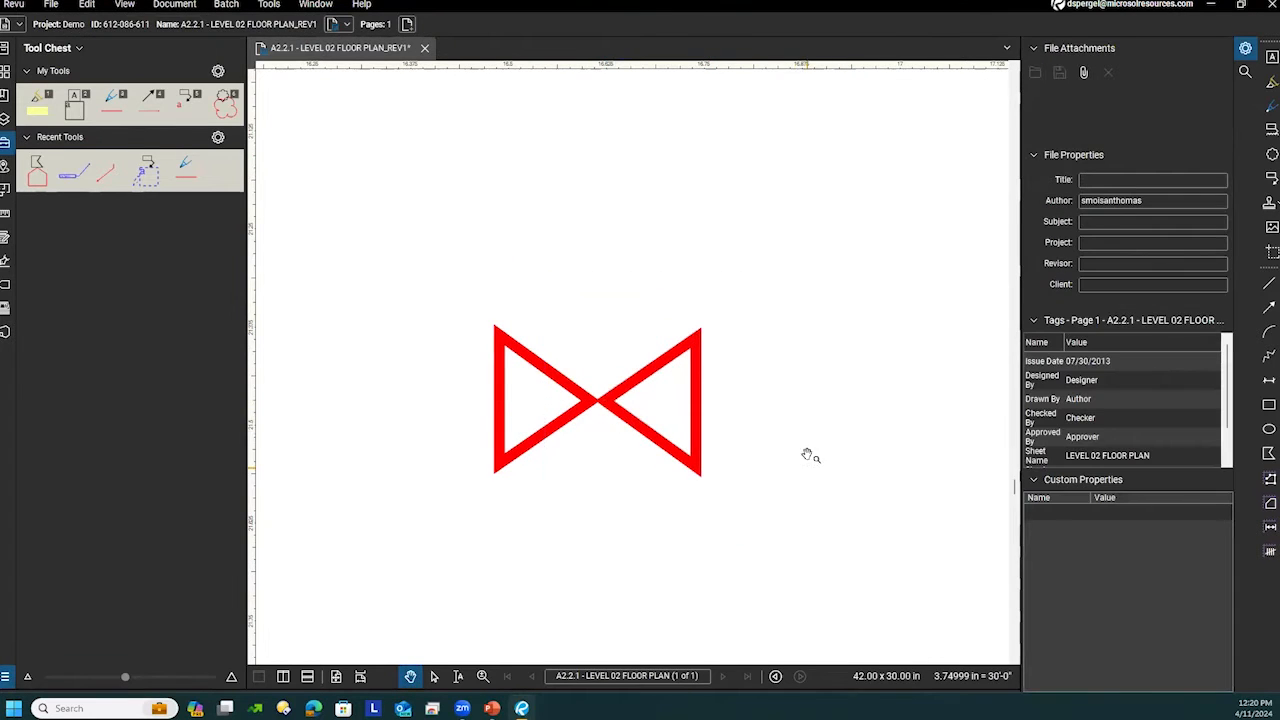
Draw a horizontal line about 0.06 inches long outward from the midpoint of the right triangle's vertical edge.
scroll(790, 365, down, 2)
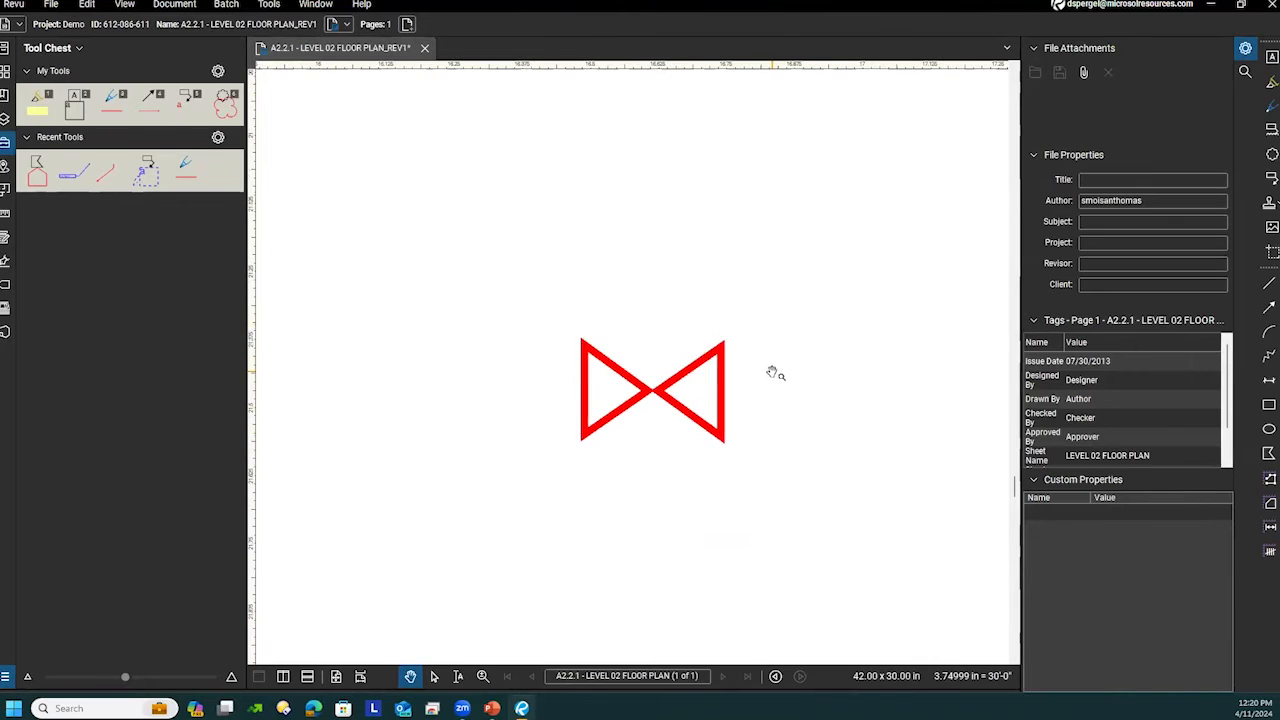
click(1268, 285)
click(721, 392)
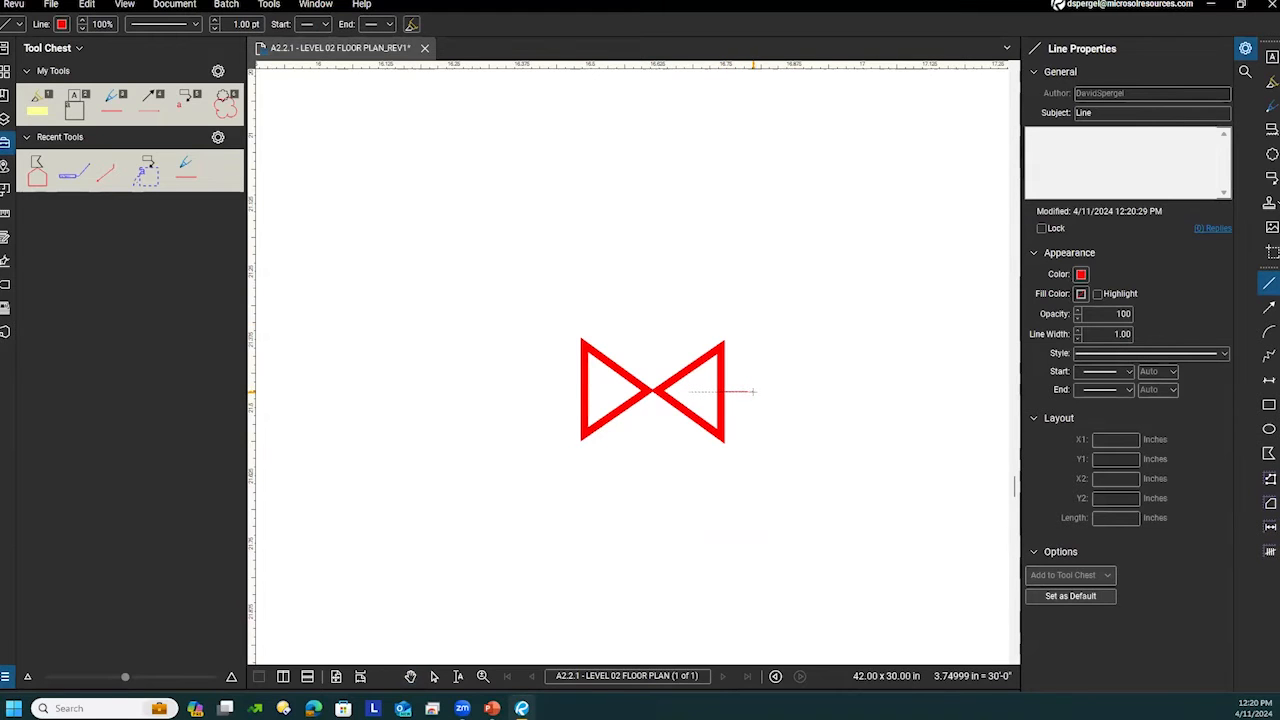
click(753, 391)
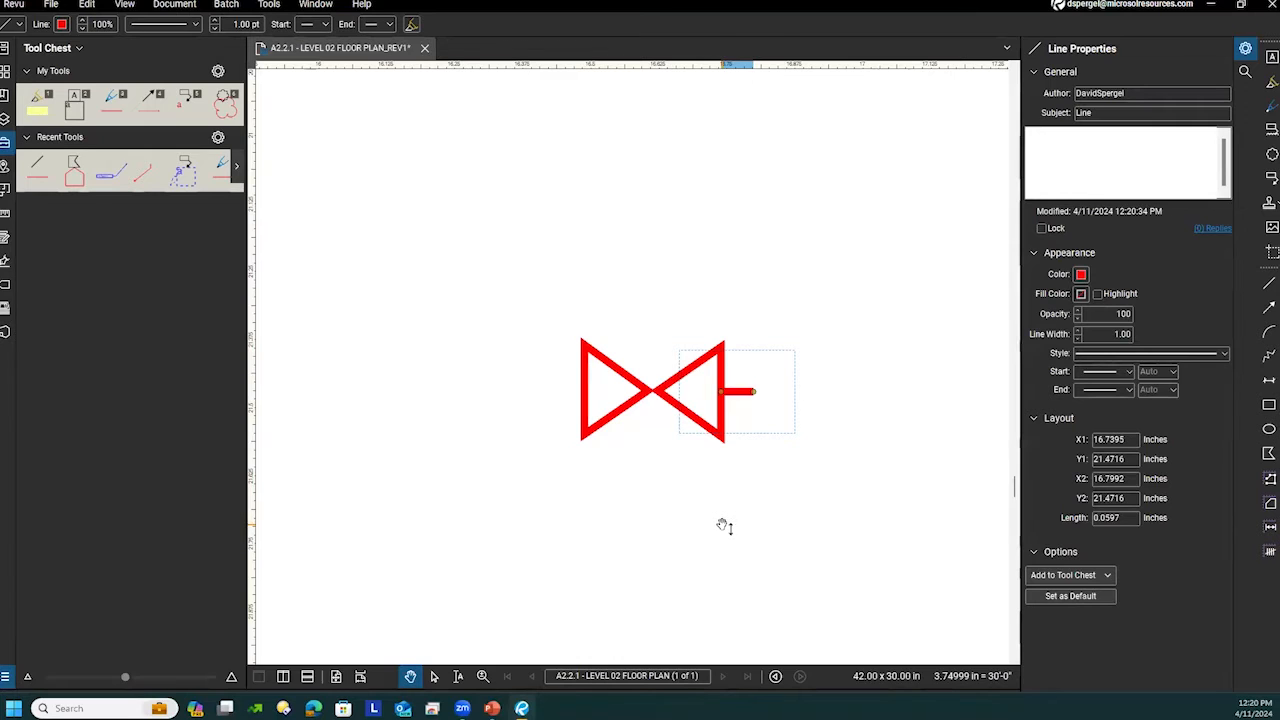
Duplicate the short line and attach the copy to the midpoint of the left triangle's vertical edge, extending outward.
key(ctrl+v)
drag(742, 530, 583, 396)
click(846, 503)
scroll(820, 423, down, 2)
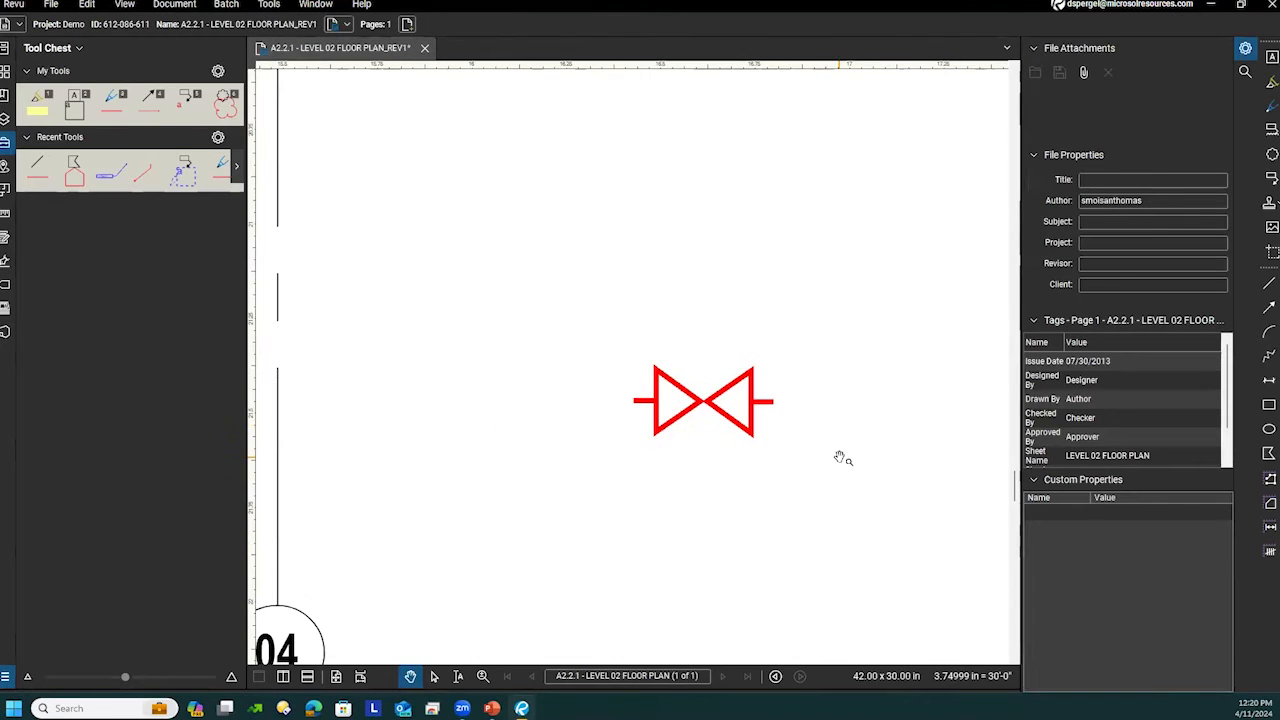
scroll(766, 449, down, 2)
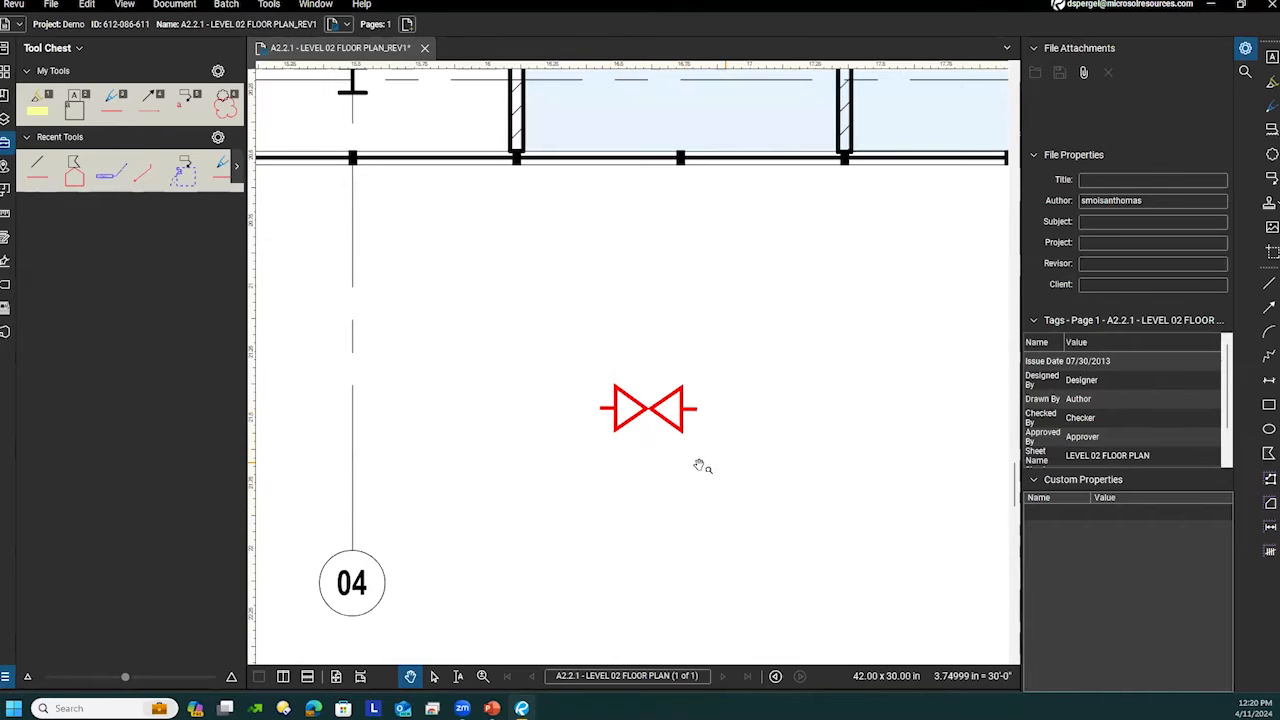
scroll(688, 440, down, 2)
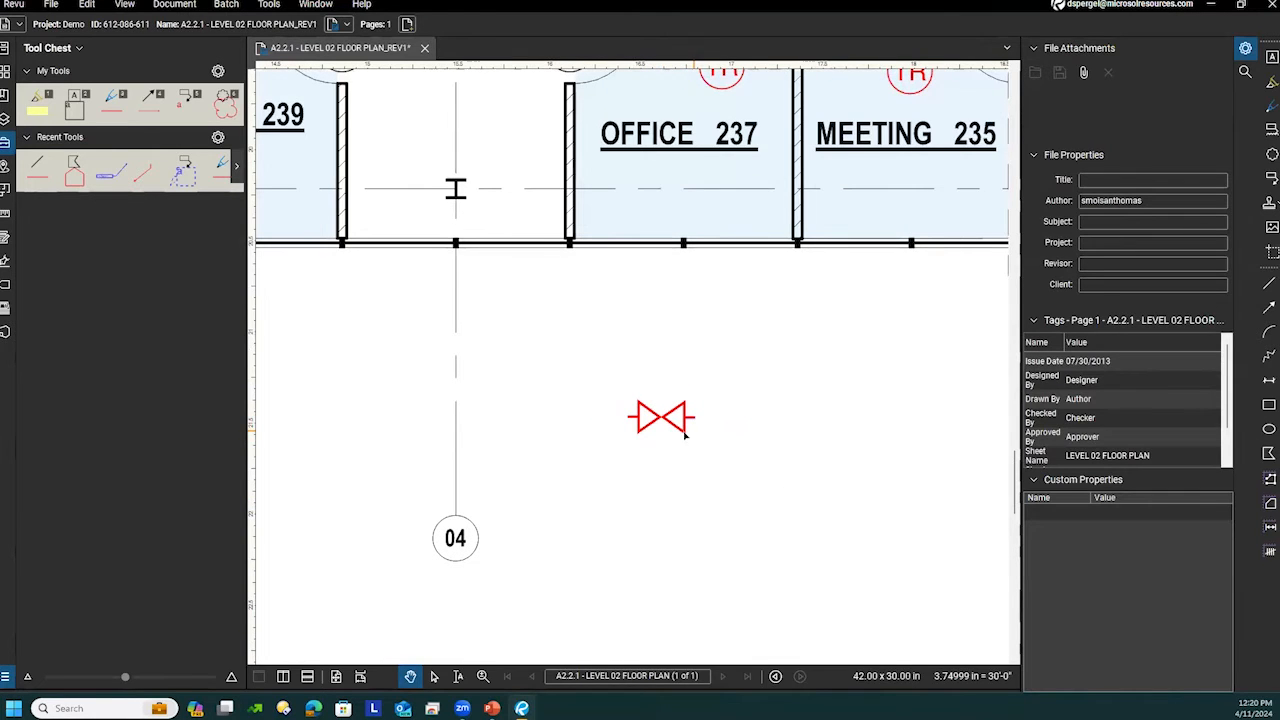
click(685, 435)
click(691, 480)
click(662, 440)
click(829, 463)
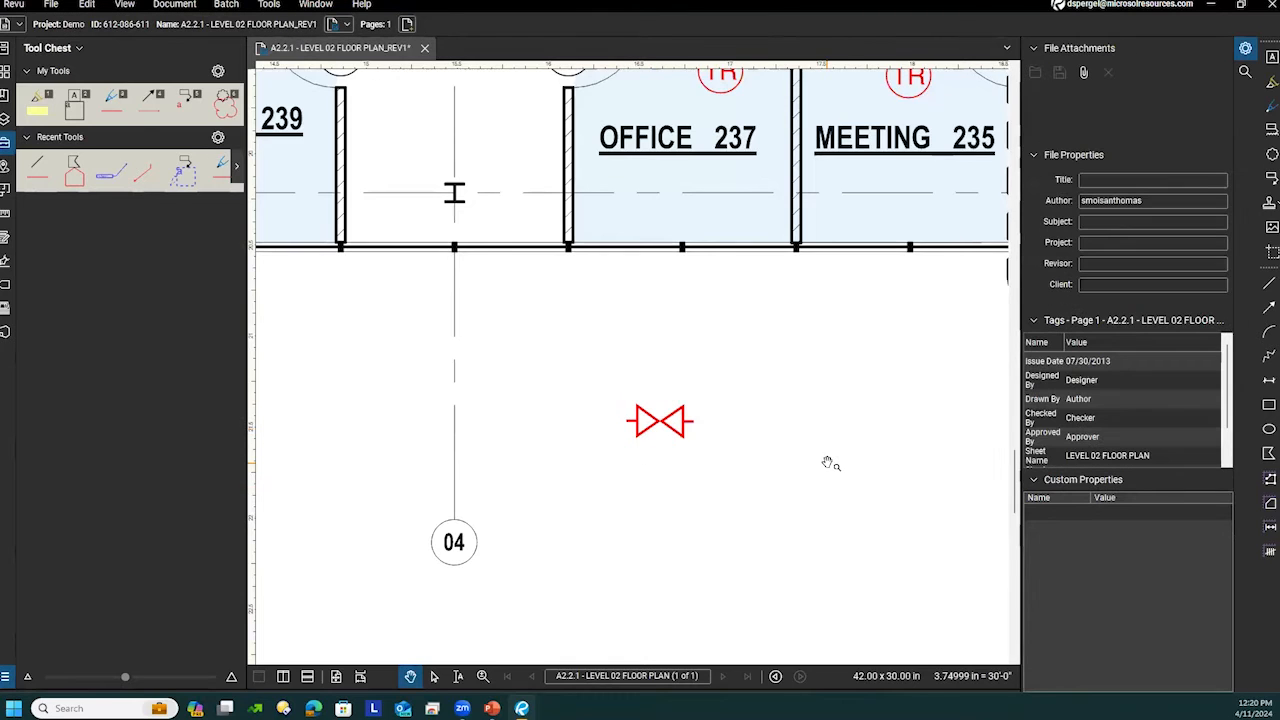
click(693, 424)
click(657, 466)
Select both triangles and both short lines of the bow-tie symbol and group them into one markup.
click(433, 677)
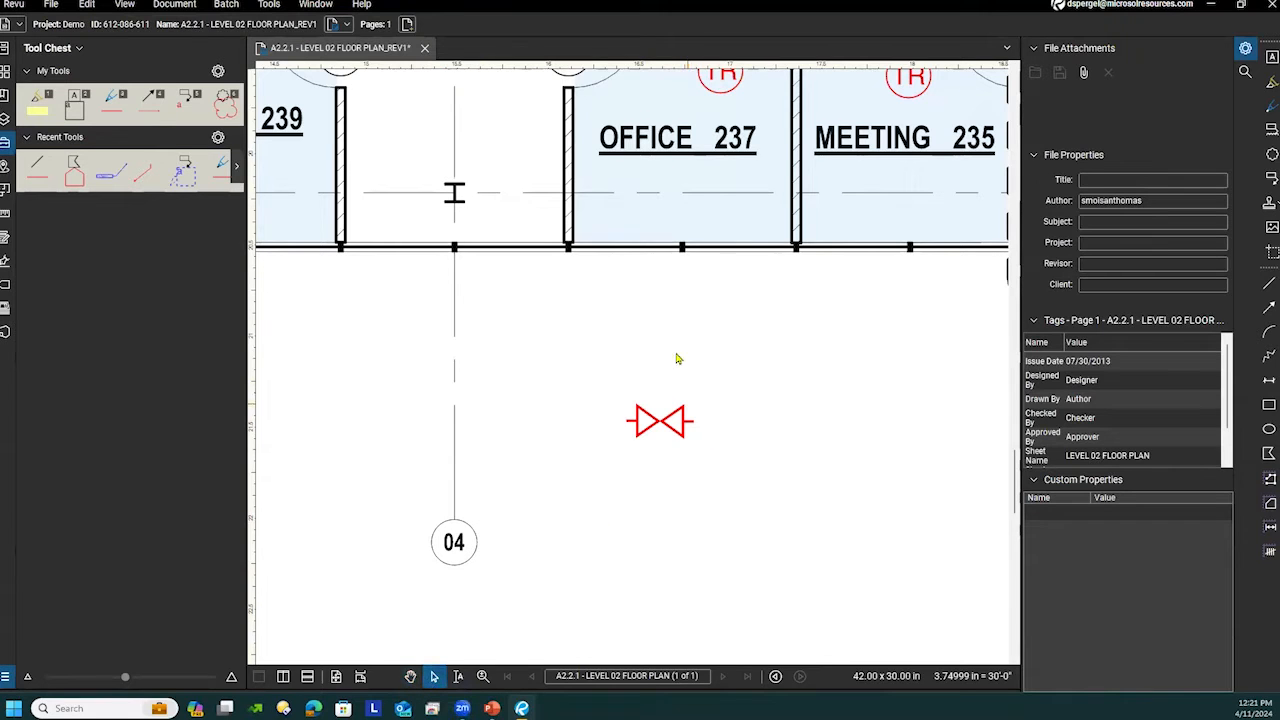
drag(608, 399, 682, 473)
drag(756, 497, 760, 503)
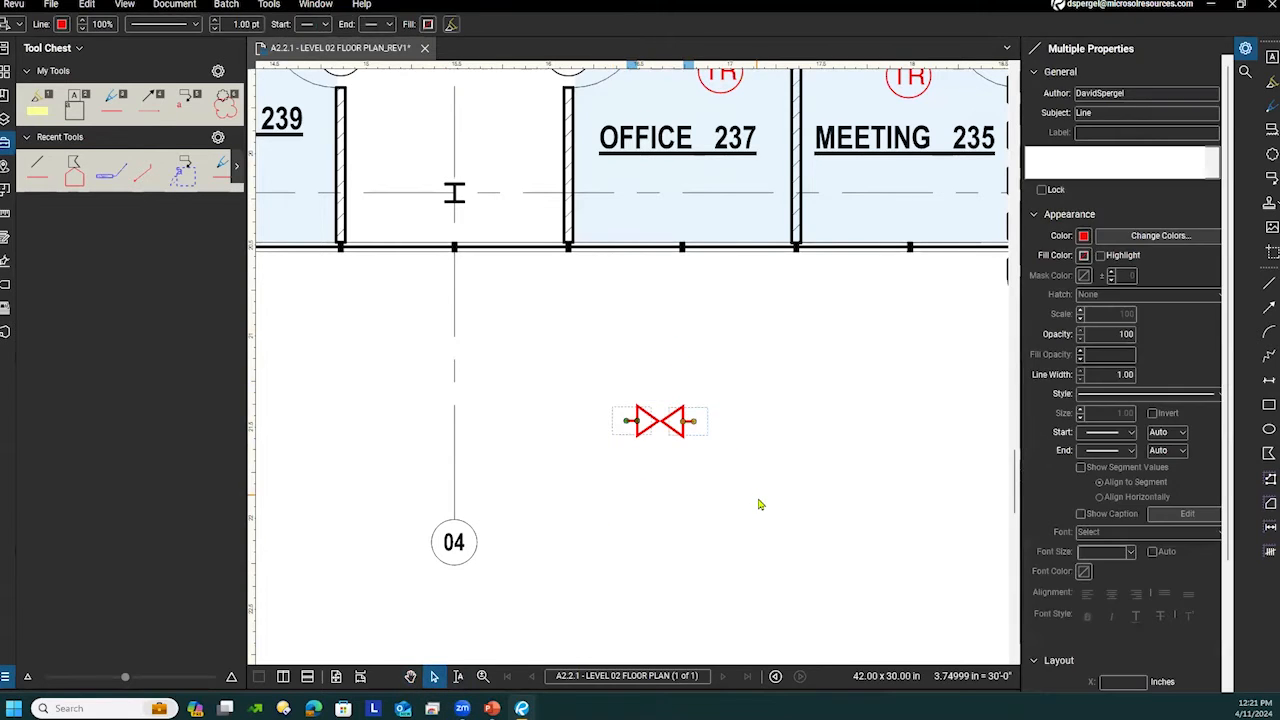
drag(596, 368, 735, 504)
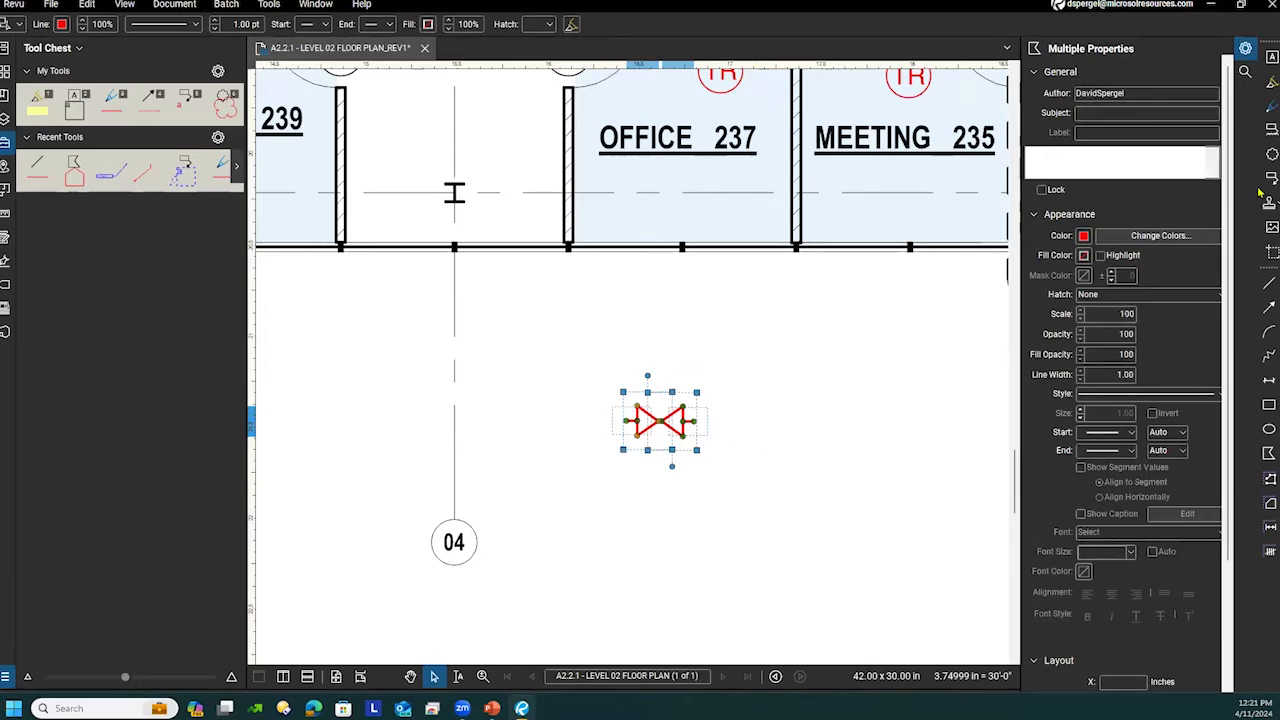
drag(1233, 214, 1212, 340)
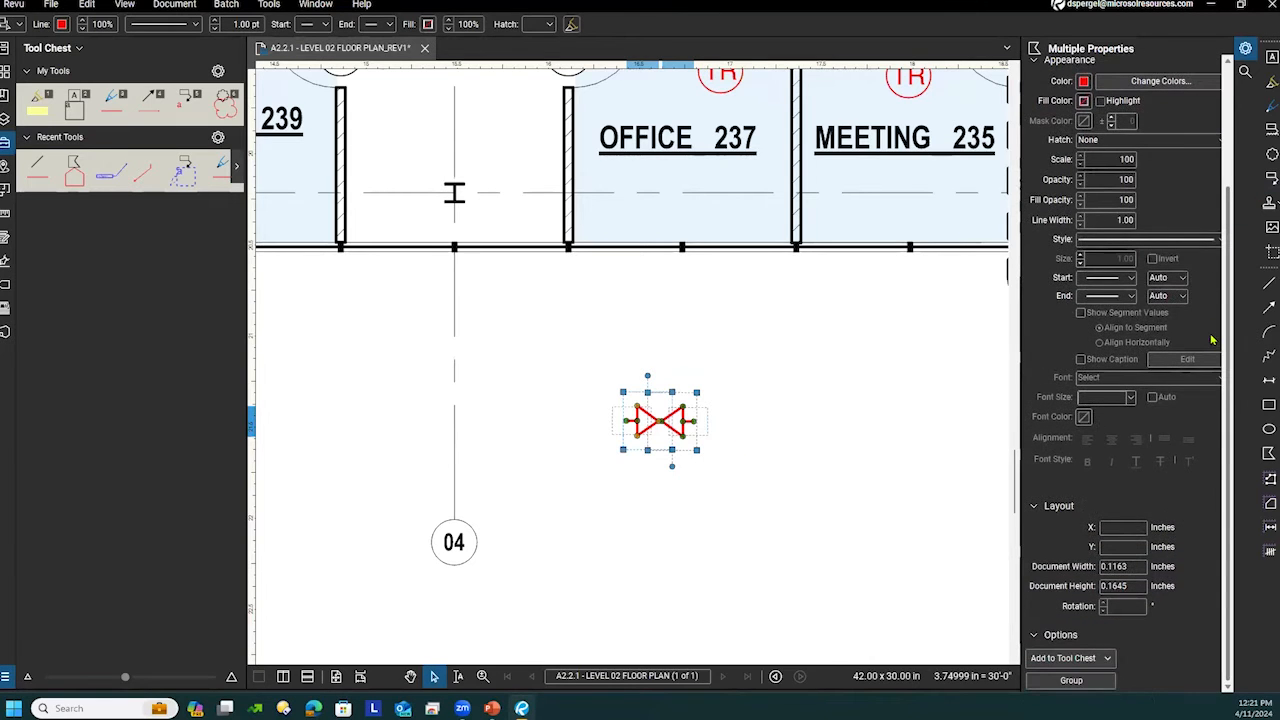
scroll(1200, 340, up, 3)
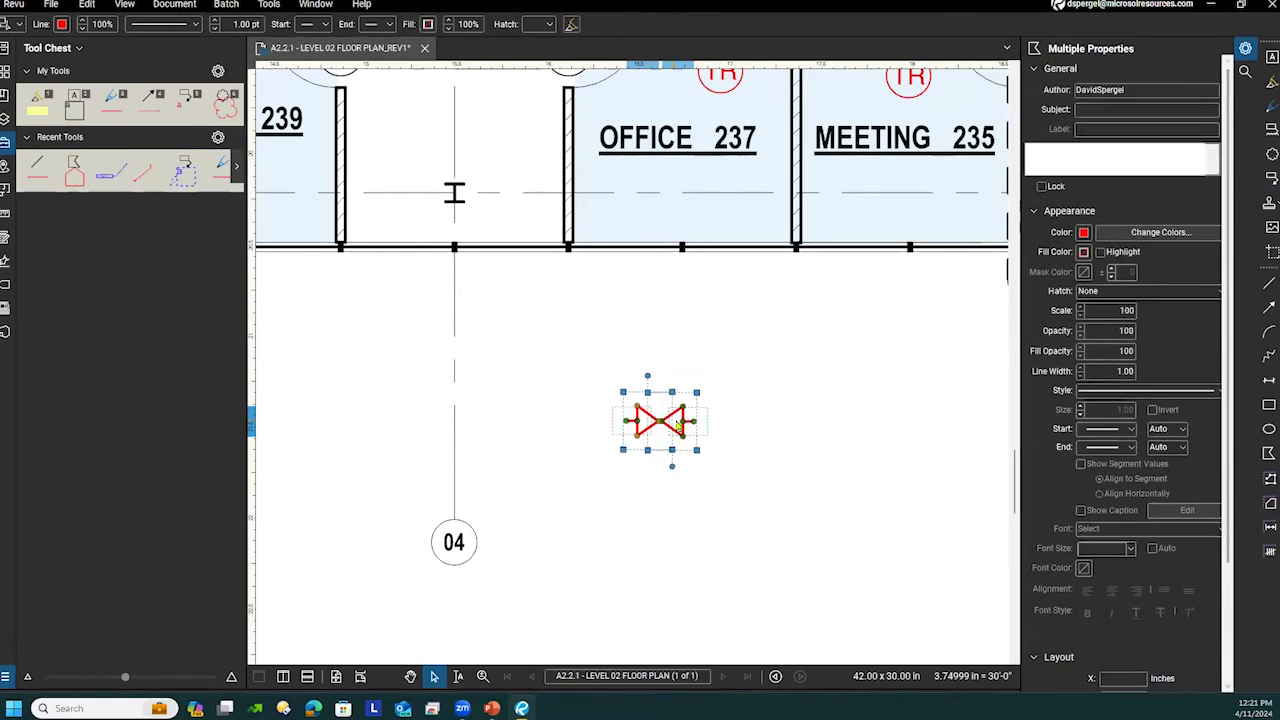
right_click(679, 431)
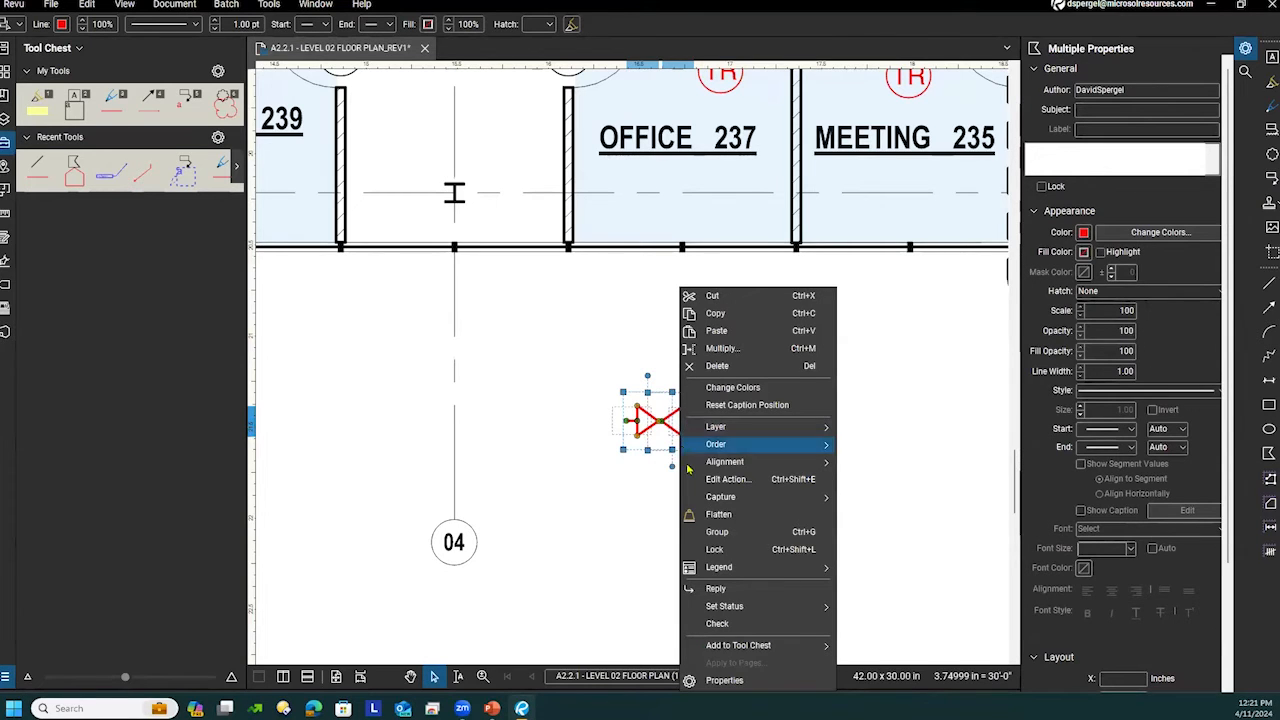
click(778, 538)
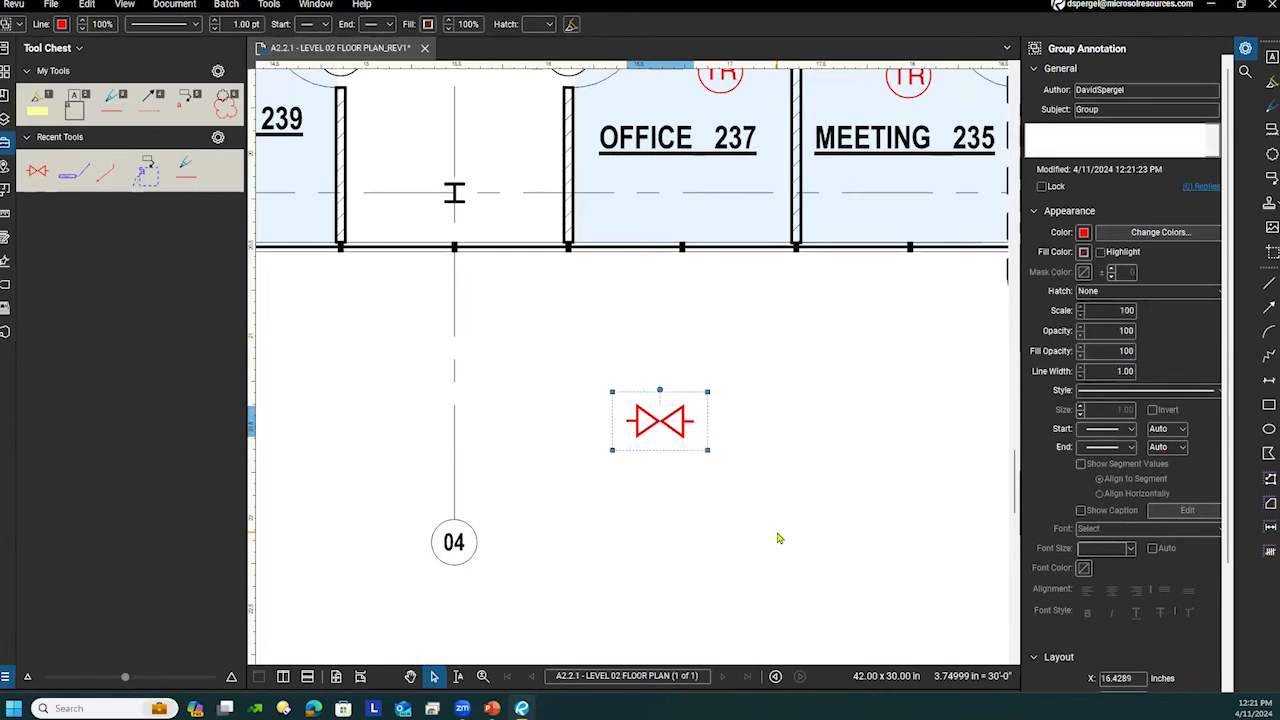
Move the grouped bow-tie symbol slightly to the left on the plan, then deselect it.
click(671, 507)
click(660, 420)
mouse_move(660, 420)
mouse_down()
mouse_move(667, 367)
mouse_move(691, 420)
mouse_move(684, 438)
mouse_up()
click(699, 397)
click(763, 409)
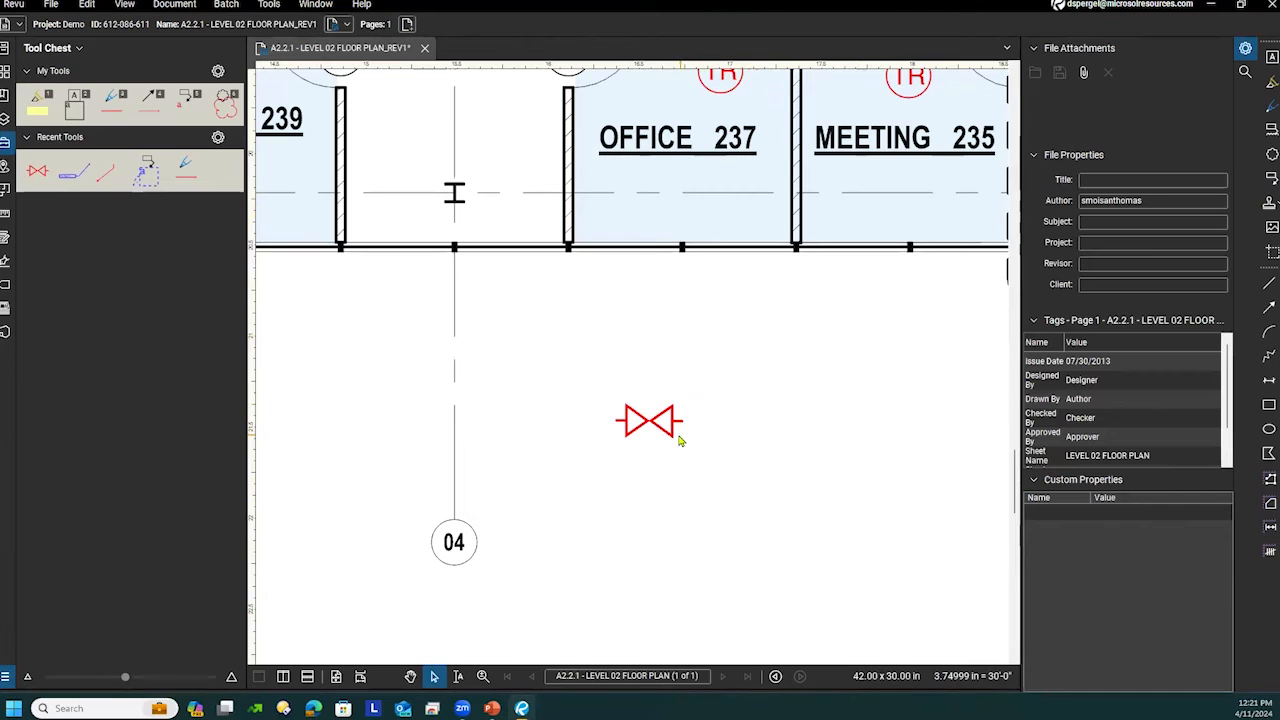
Set the grouped symbol's subject to Gate Valve and move the symbol slightly up and to the left.
click(680, 437)
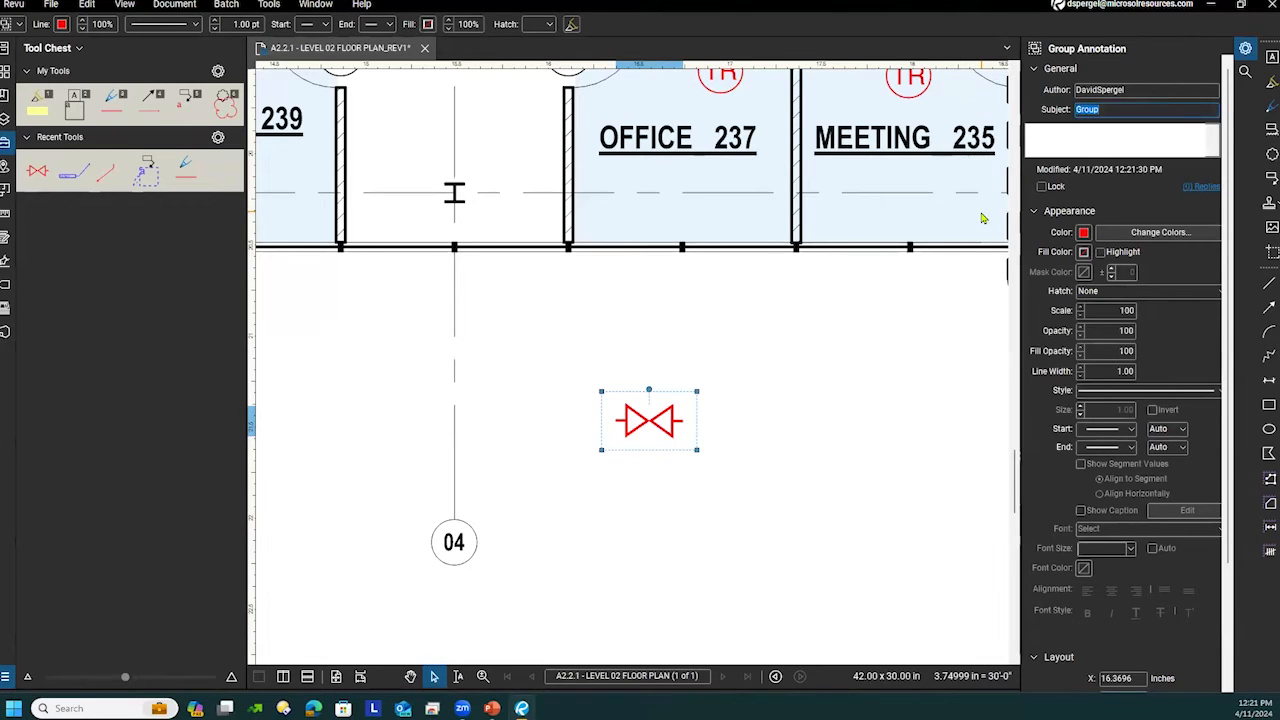
text(Gate)
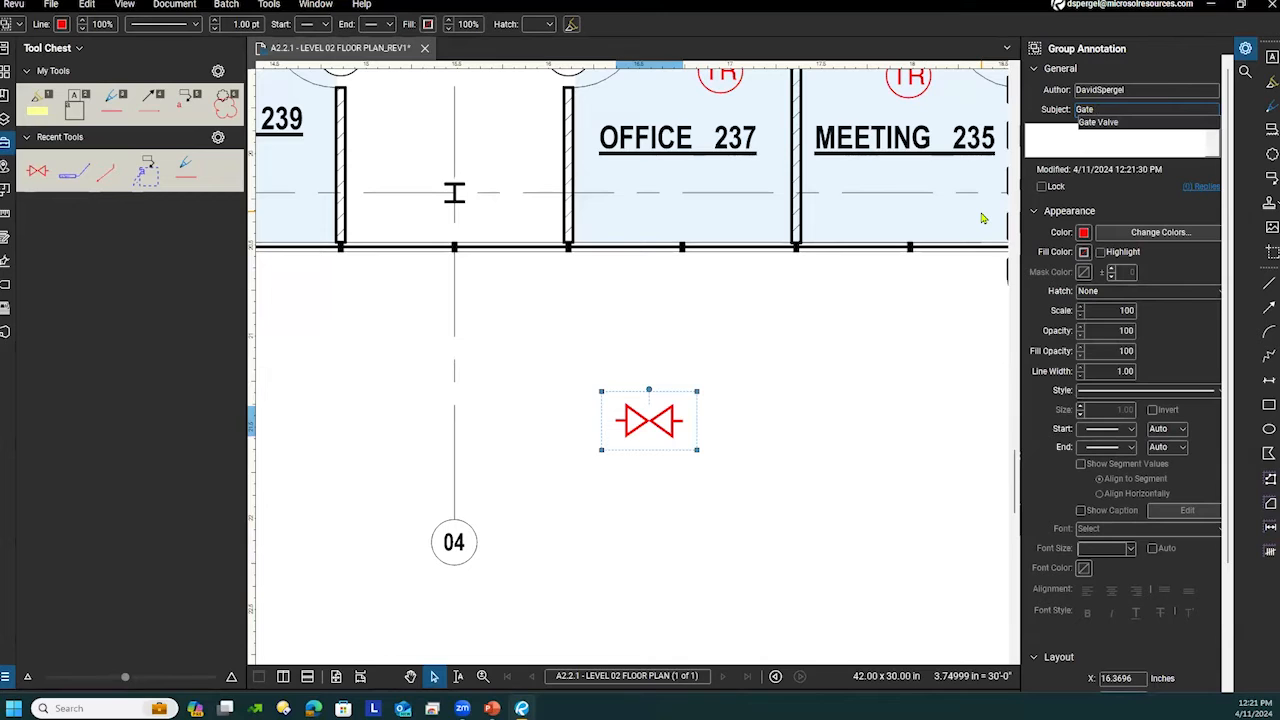
key(Down)
key(Return)
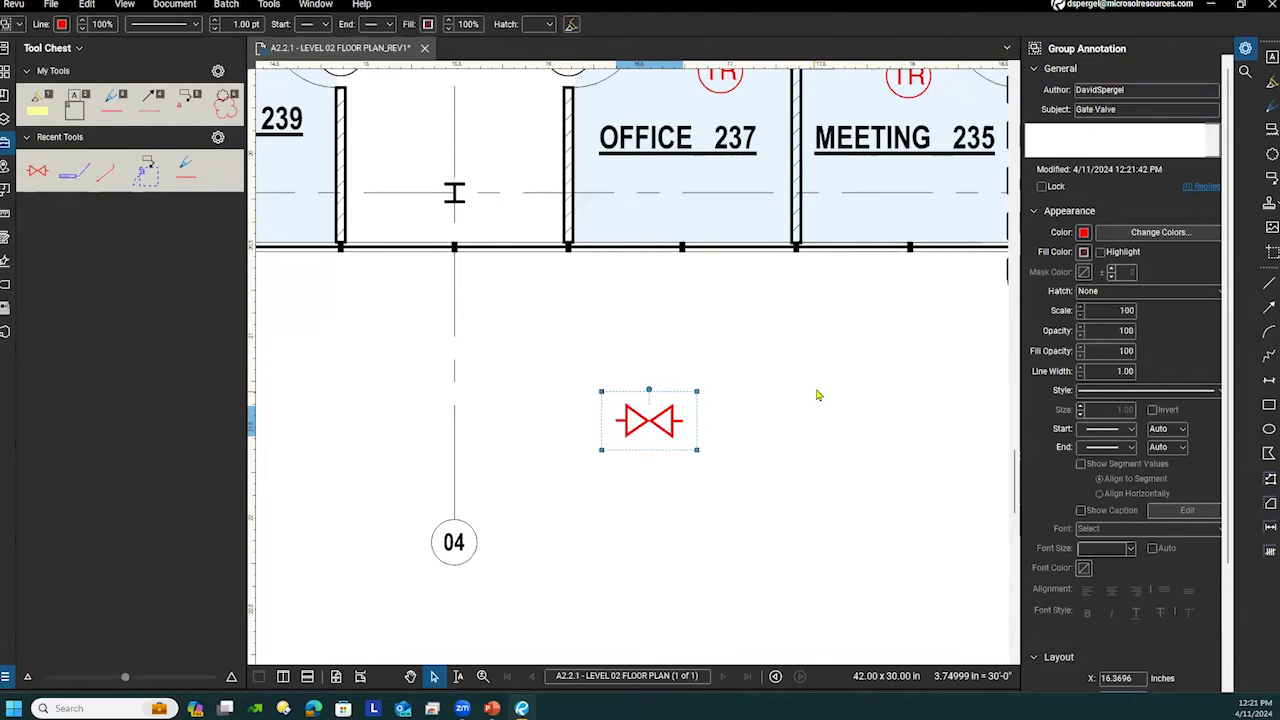
click(710, 453)
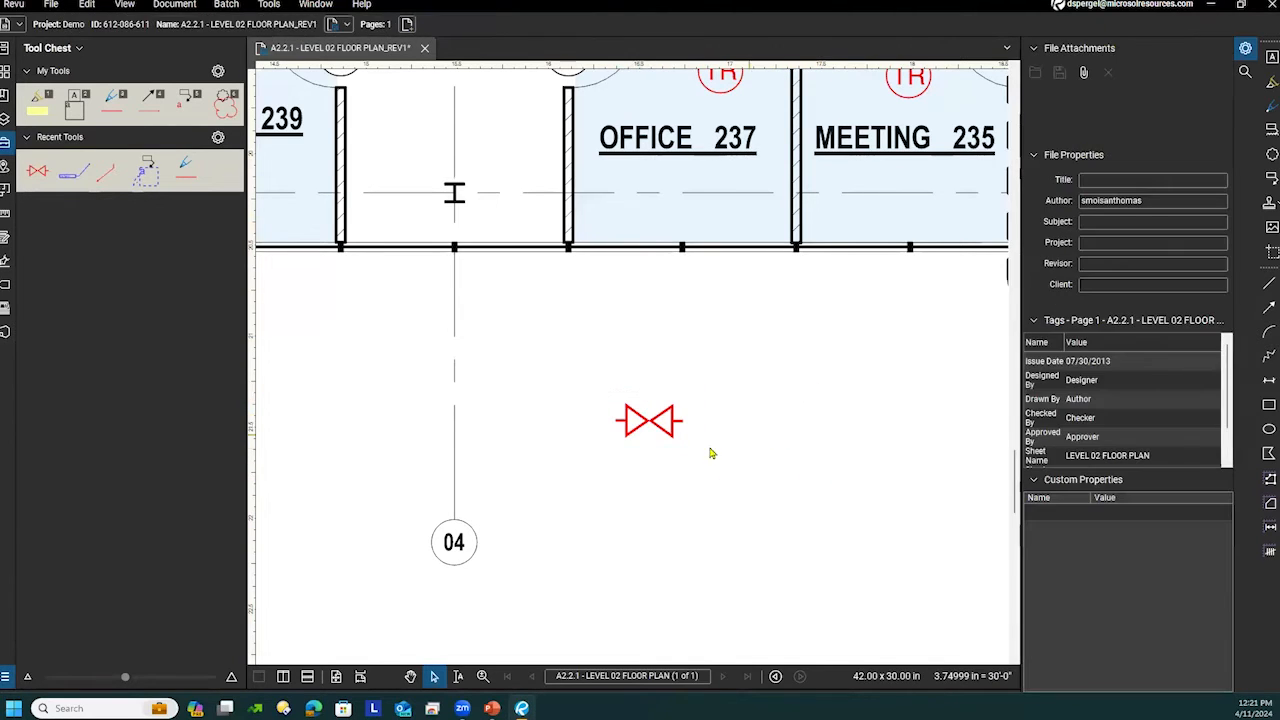
click(648, 430)
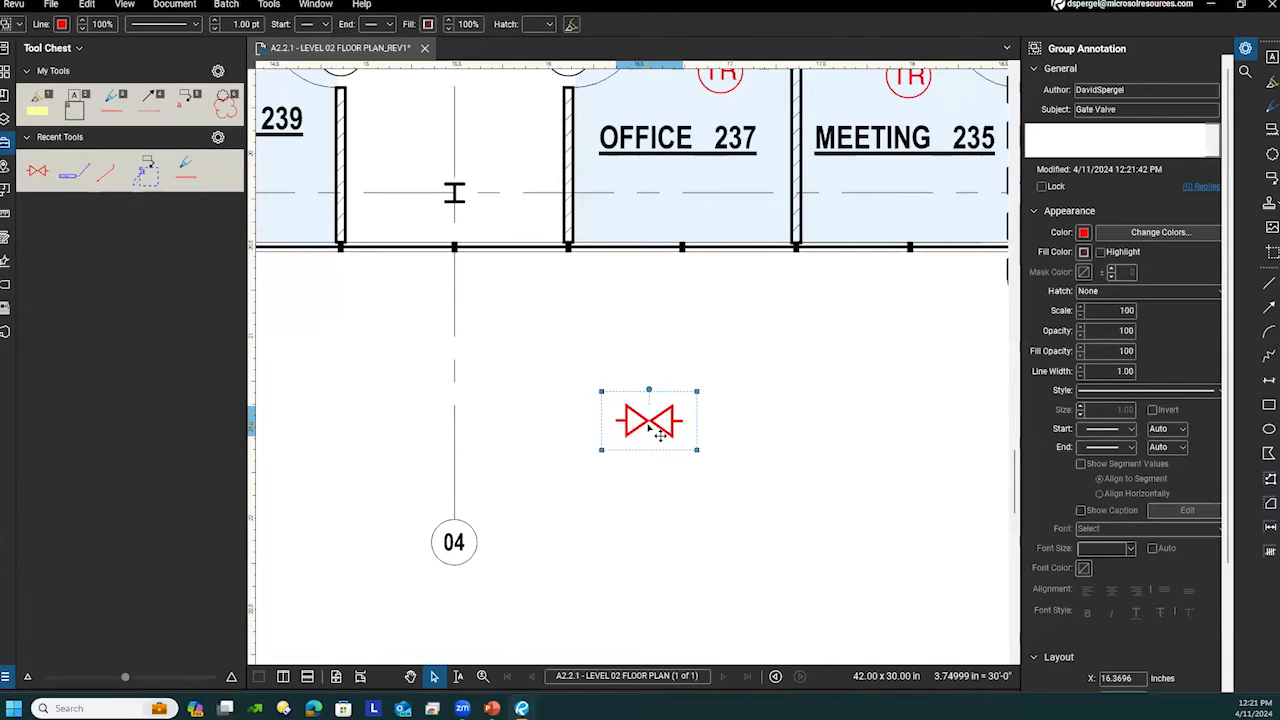
mouse_move(665, 436)
mouse_down()
mouse_move(674, 387)
mouse_move(647, 422)
mouse_up()
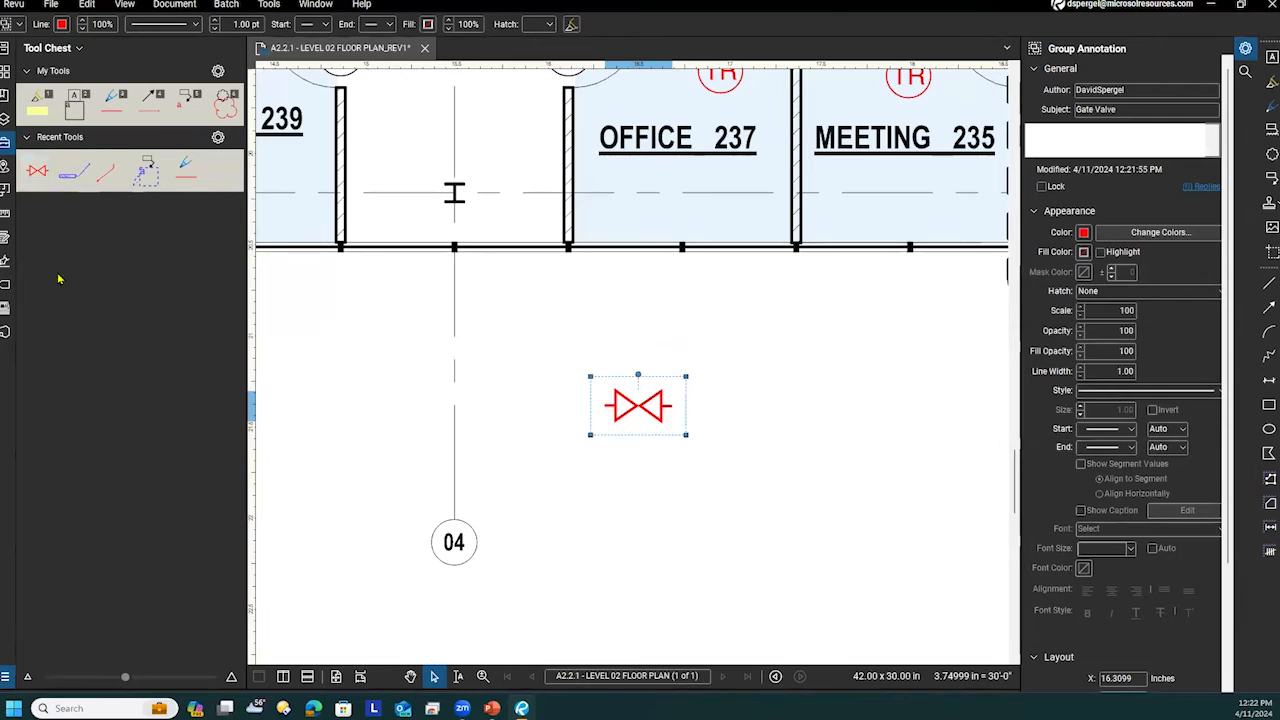
click(37, 170)
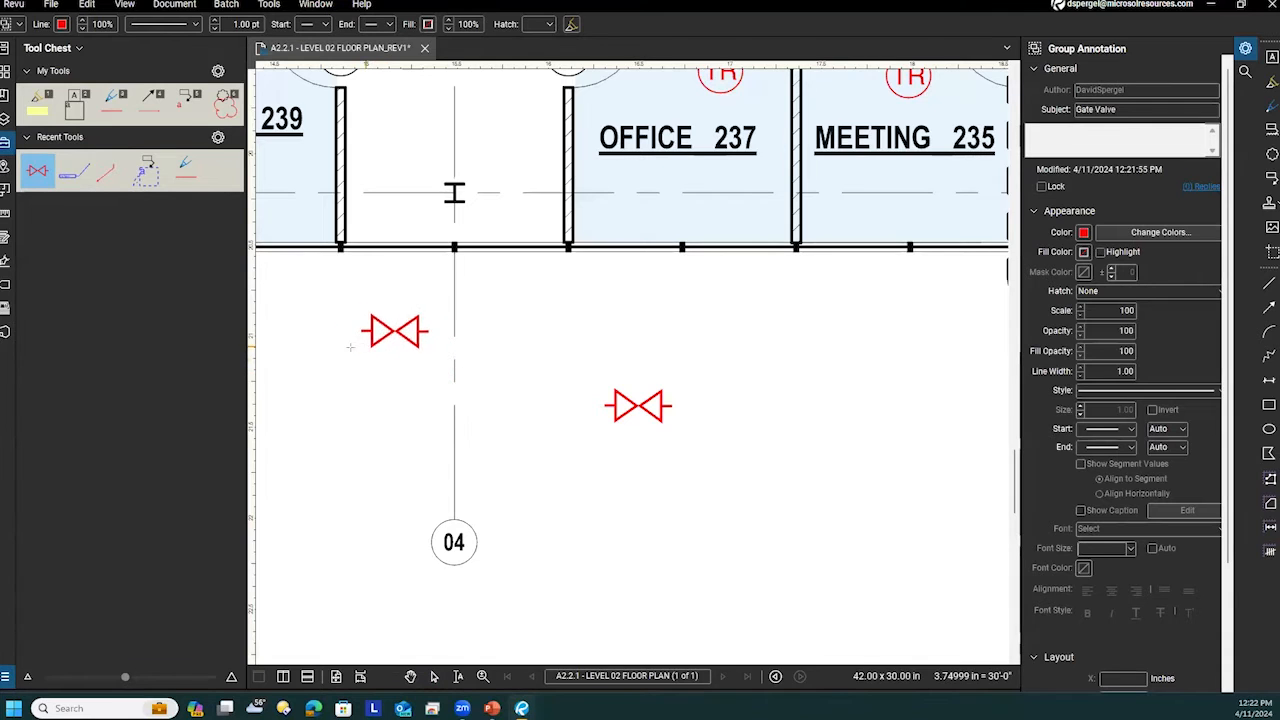
key(Escape)
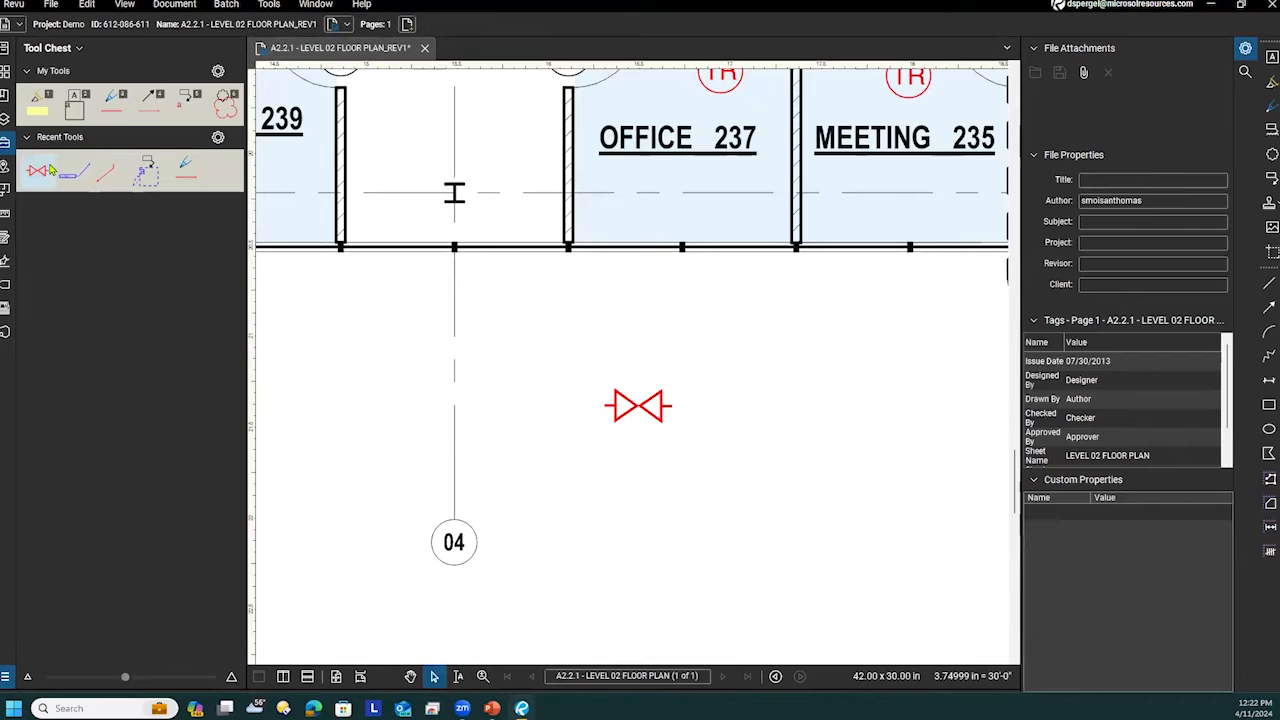
right_click(50, 171)
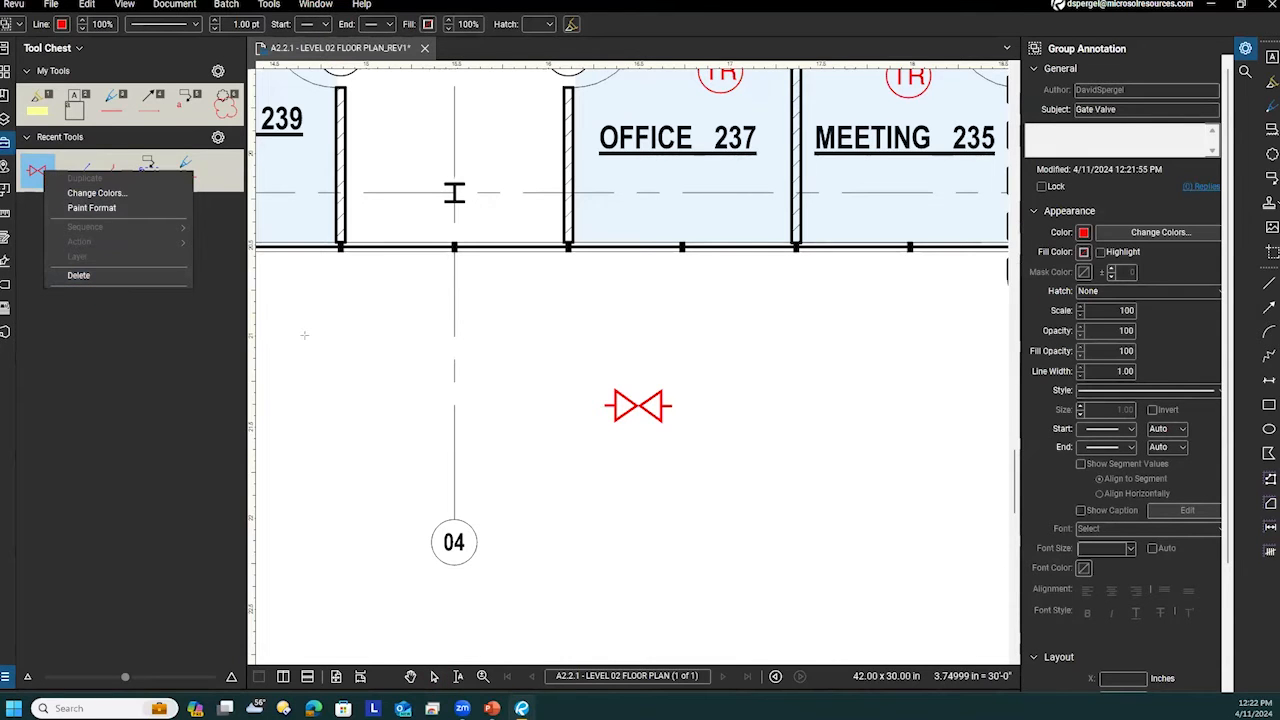
key(Escape)
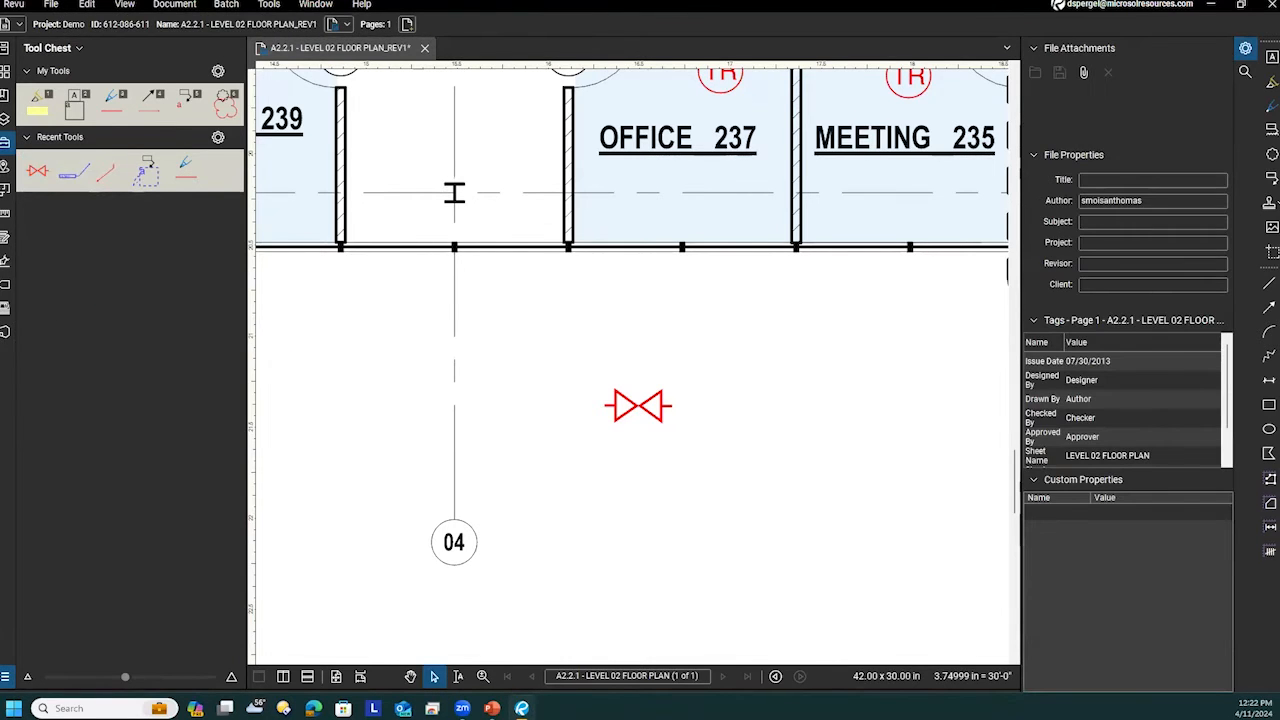
click(33, 180)
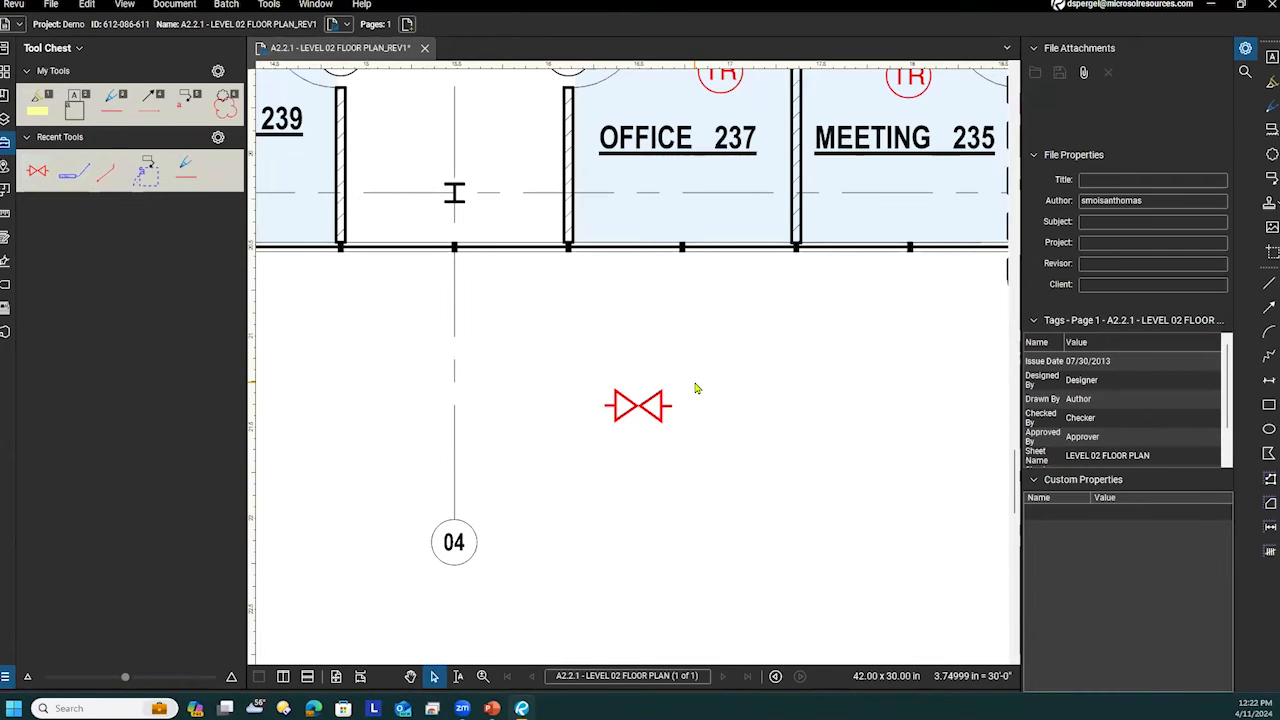
drag(697, 323, 634, 371)
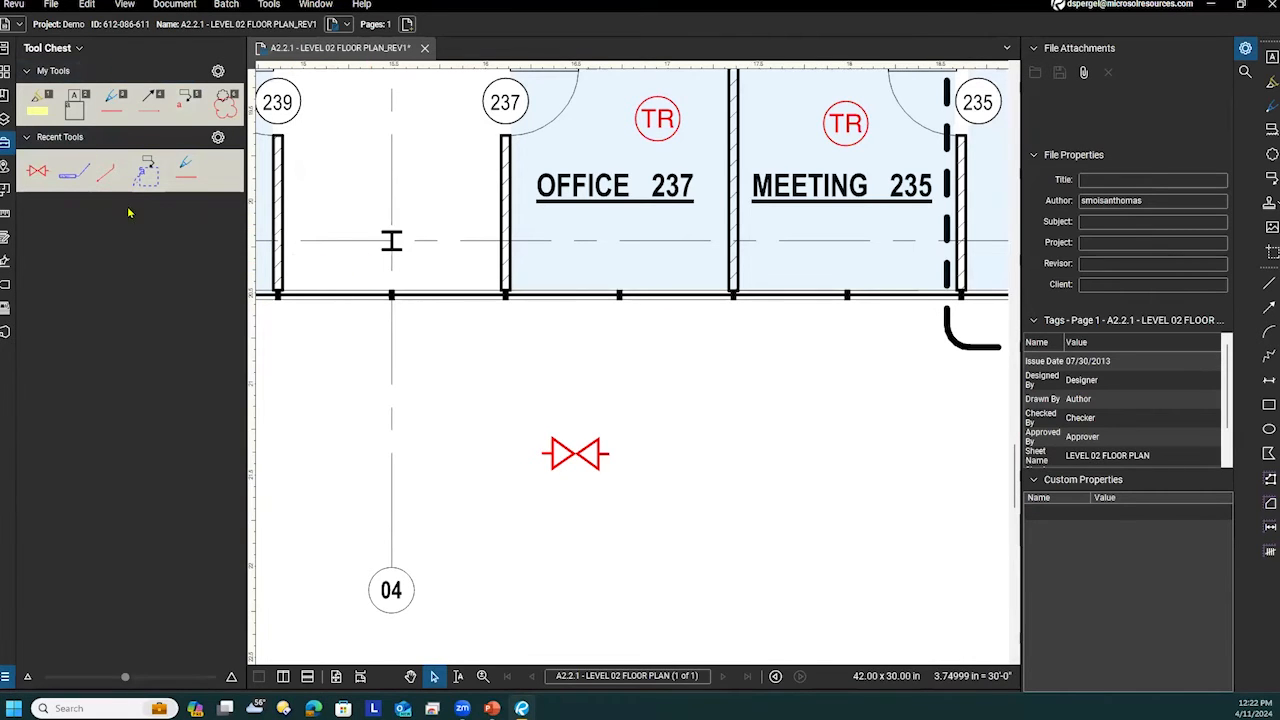
Create a new tool set titled Plumbing, displayed in the Tool Chest with a relative path, and save it under the file name Plumbing.
click(77, 49)
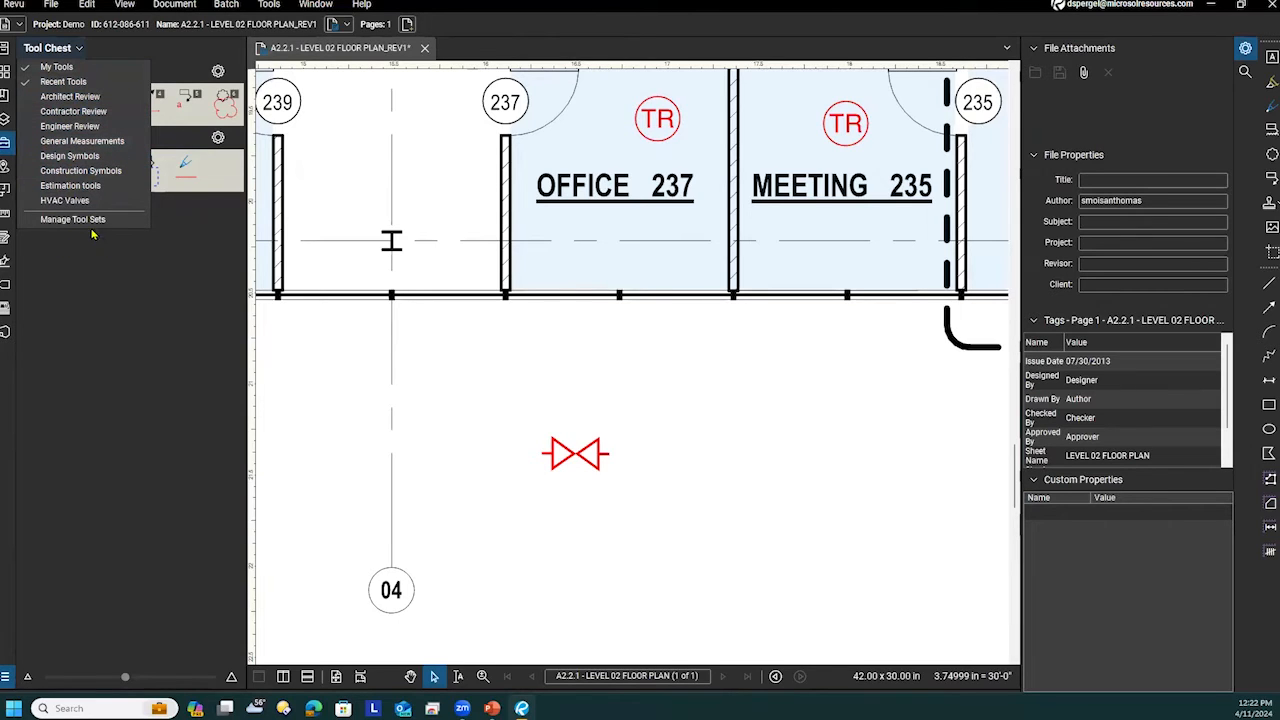
click(118, 286)
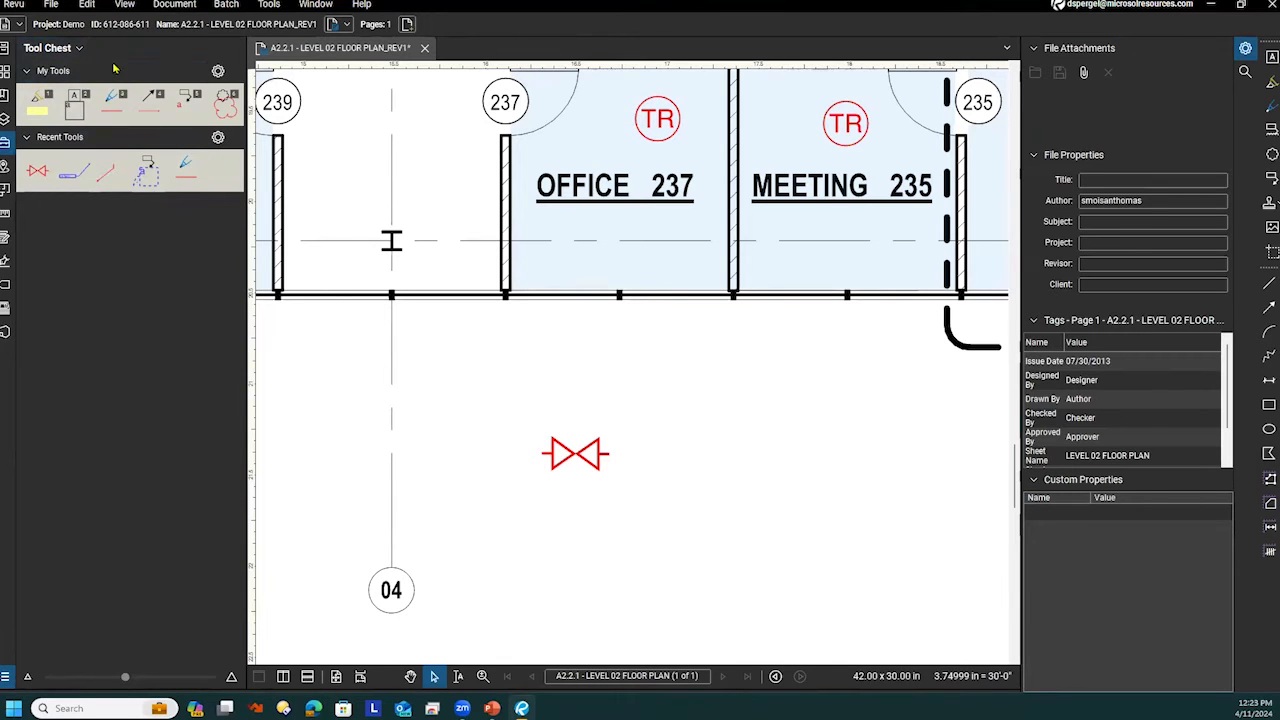
click(80, 49)
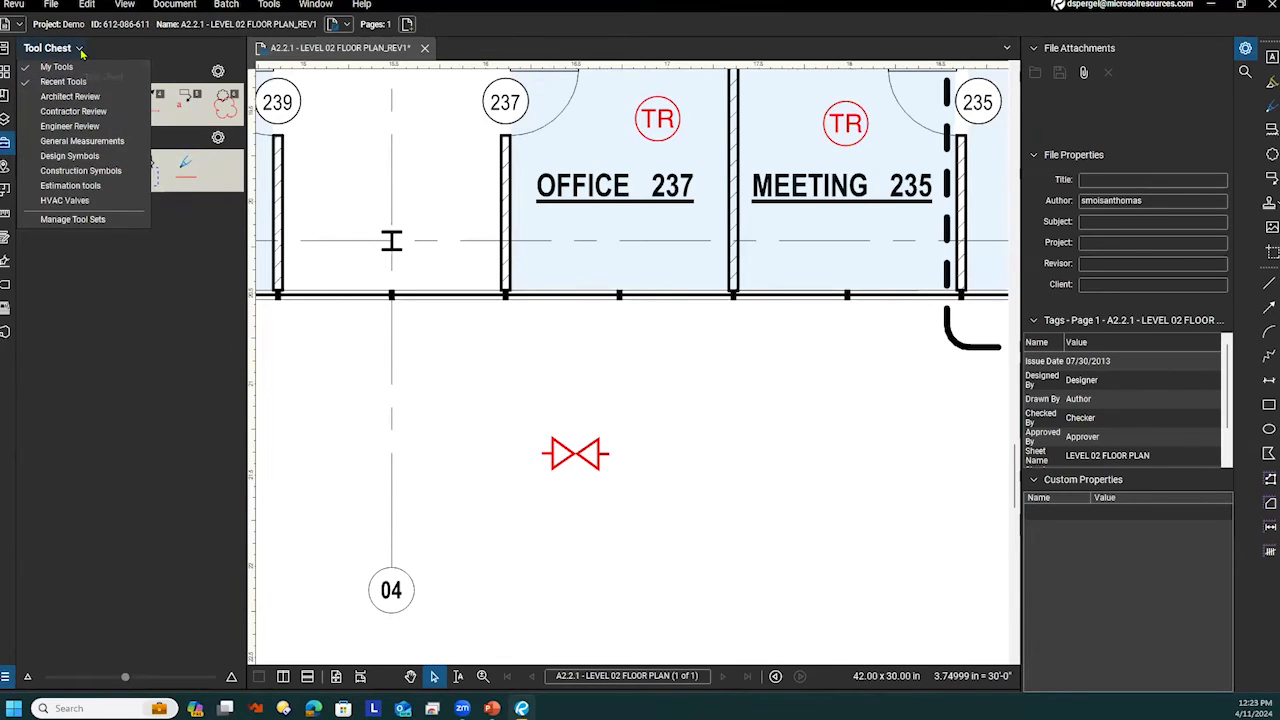
click(67, 221)
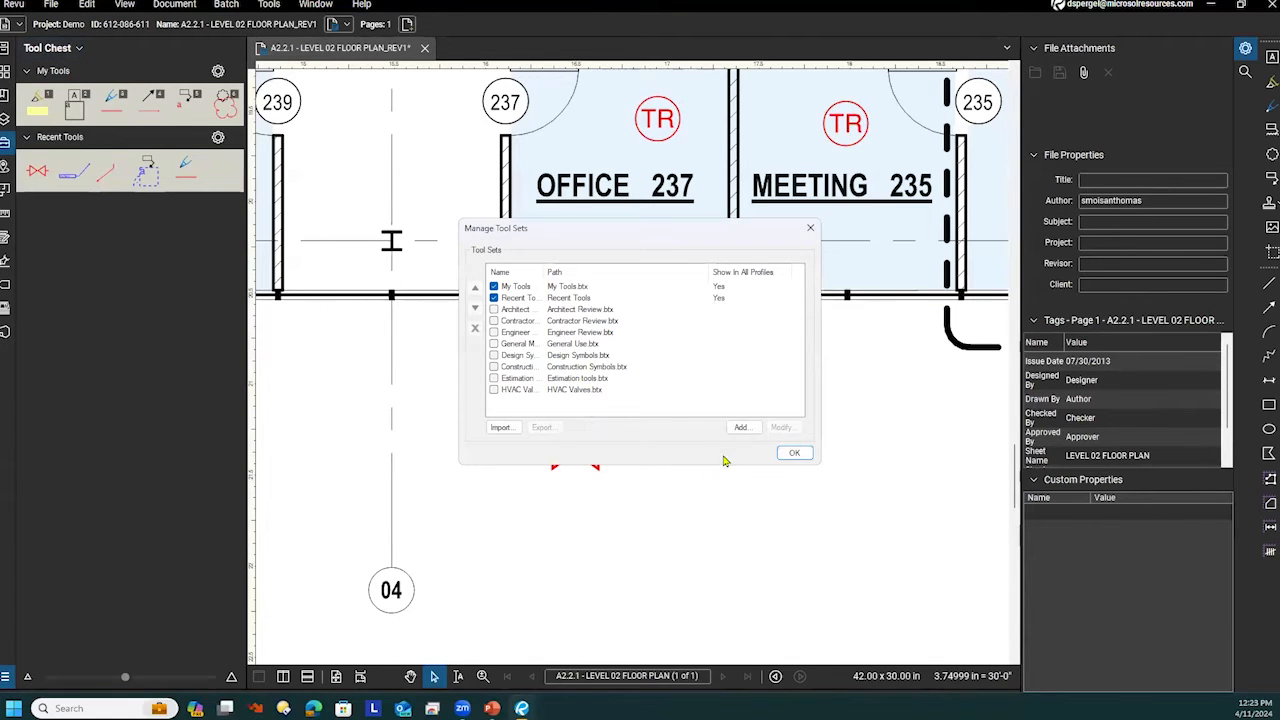
click(741, 427)
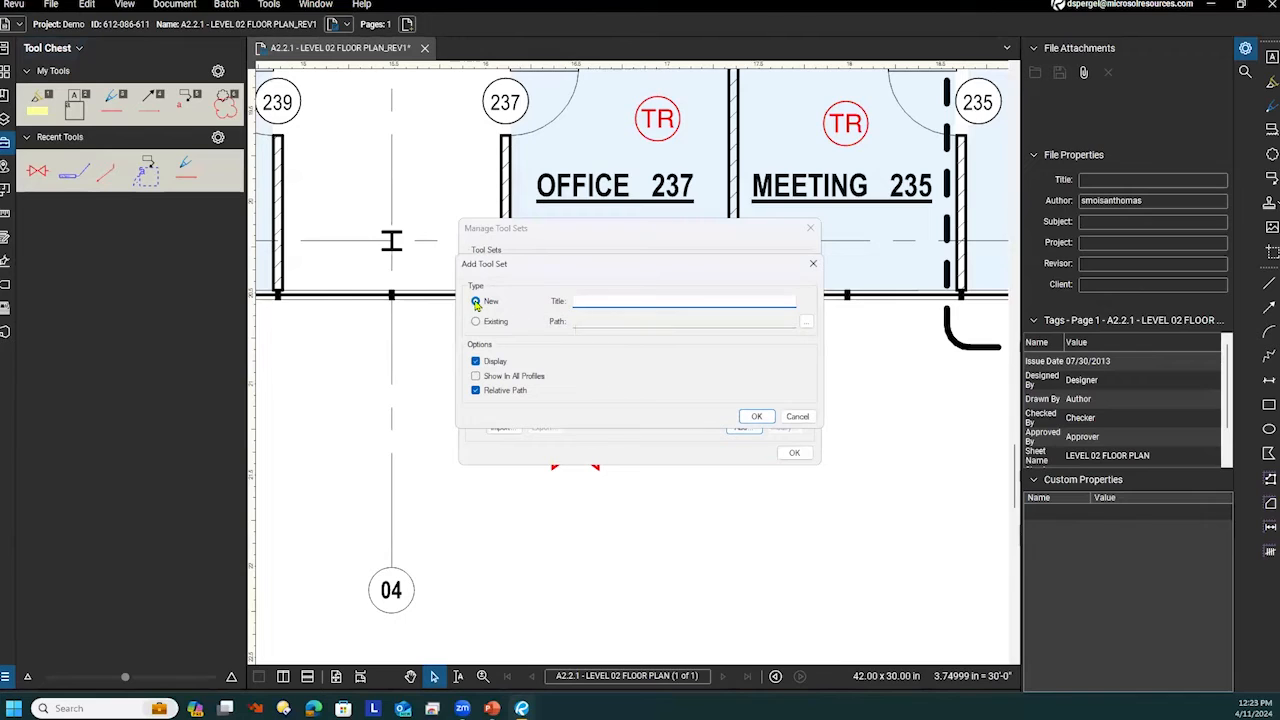
click(586, 303)
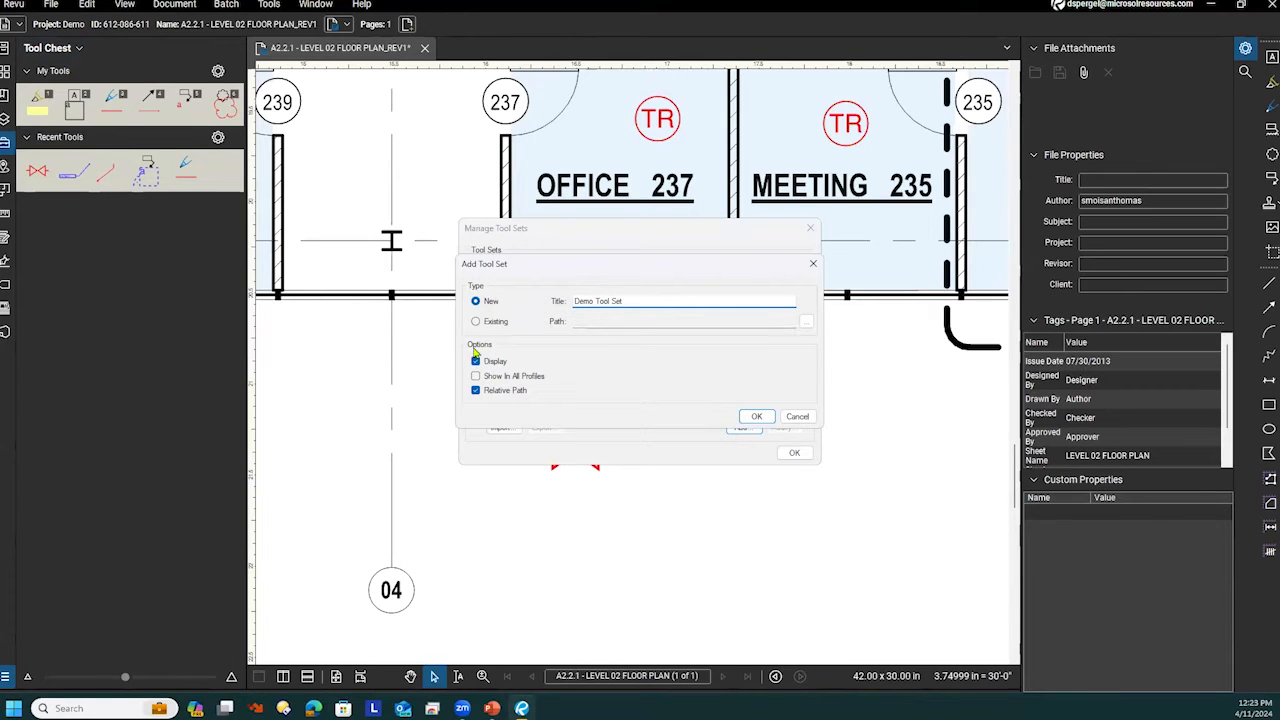
drag(668, 305, 527, 295)
text(Plumbing)
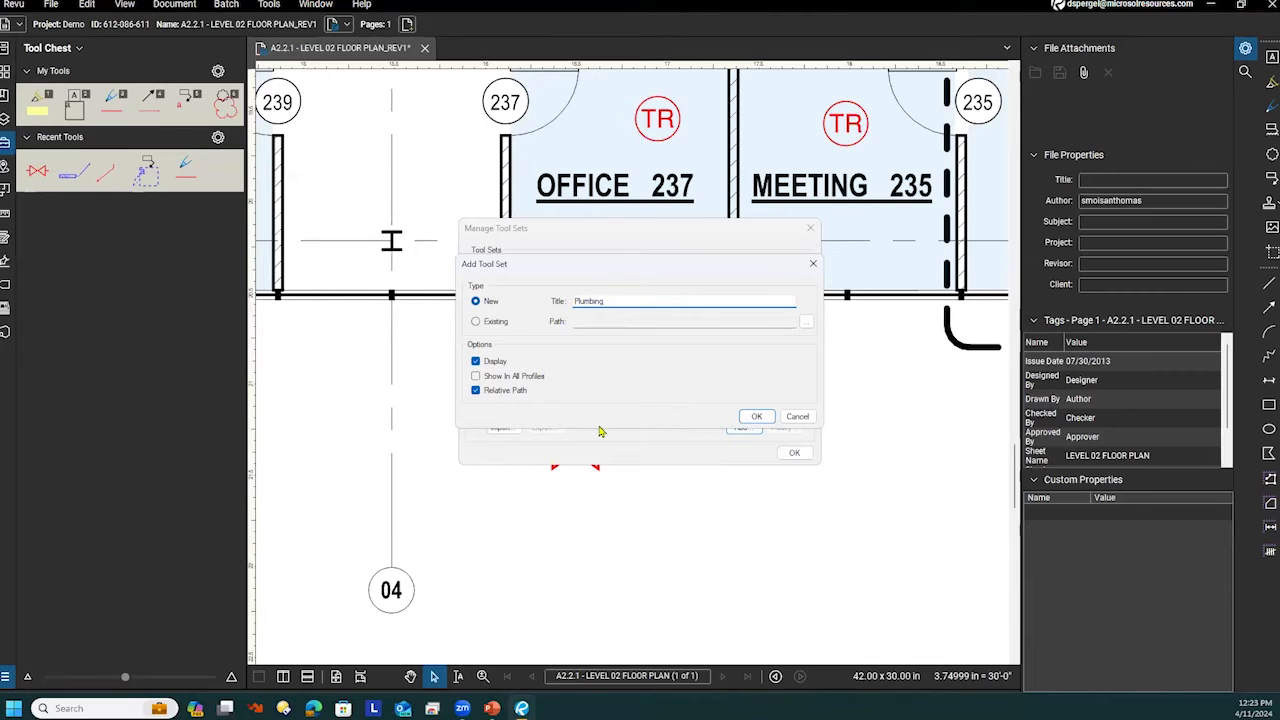
click(752, 418)
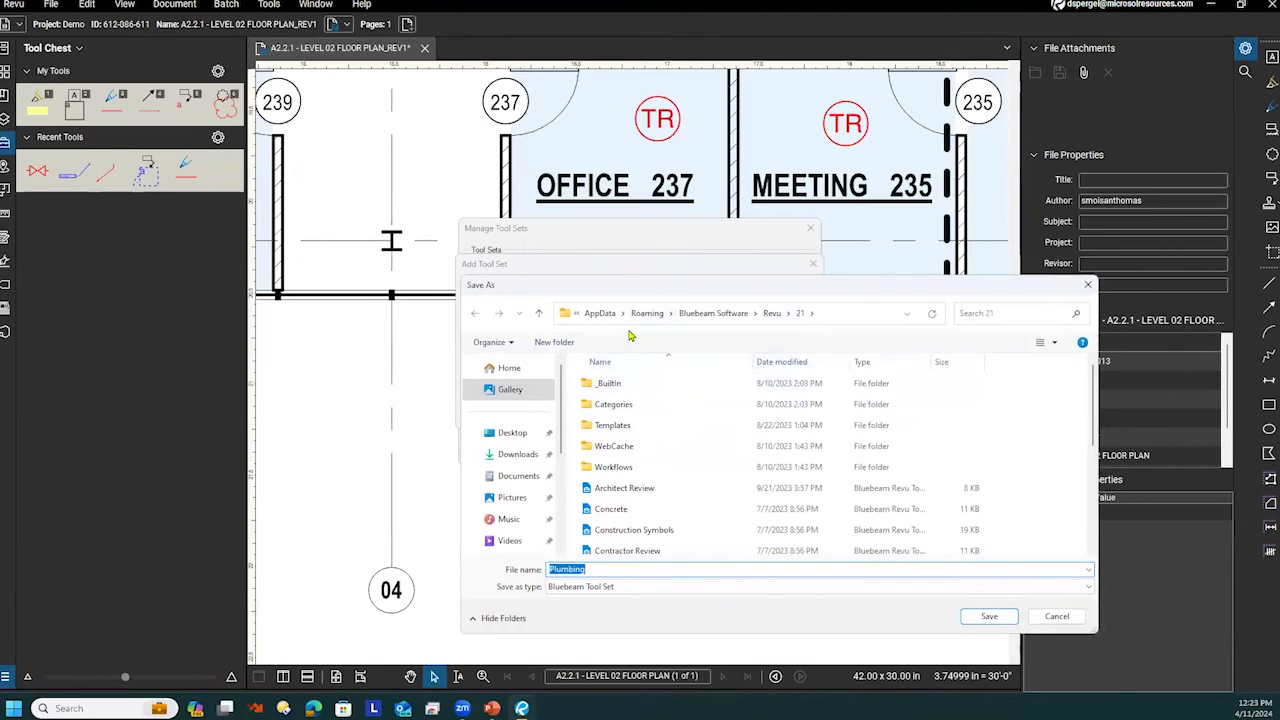
click(988, 616)
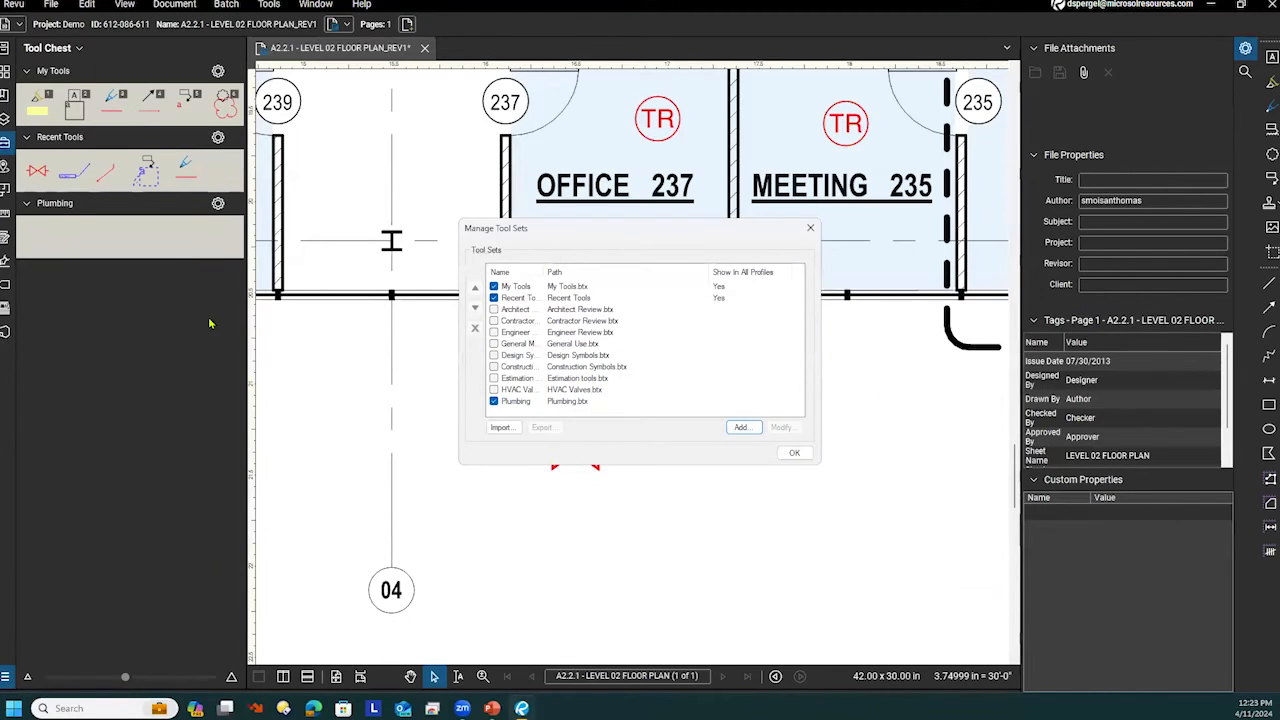
click(794, 456)
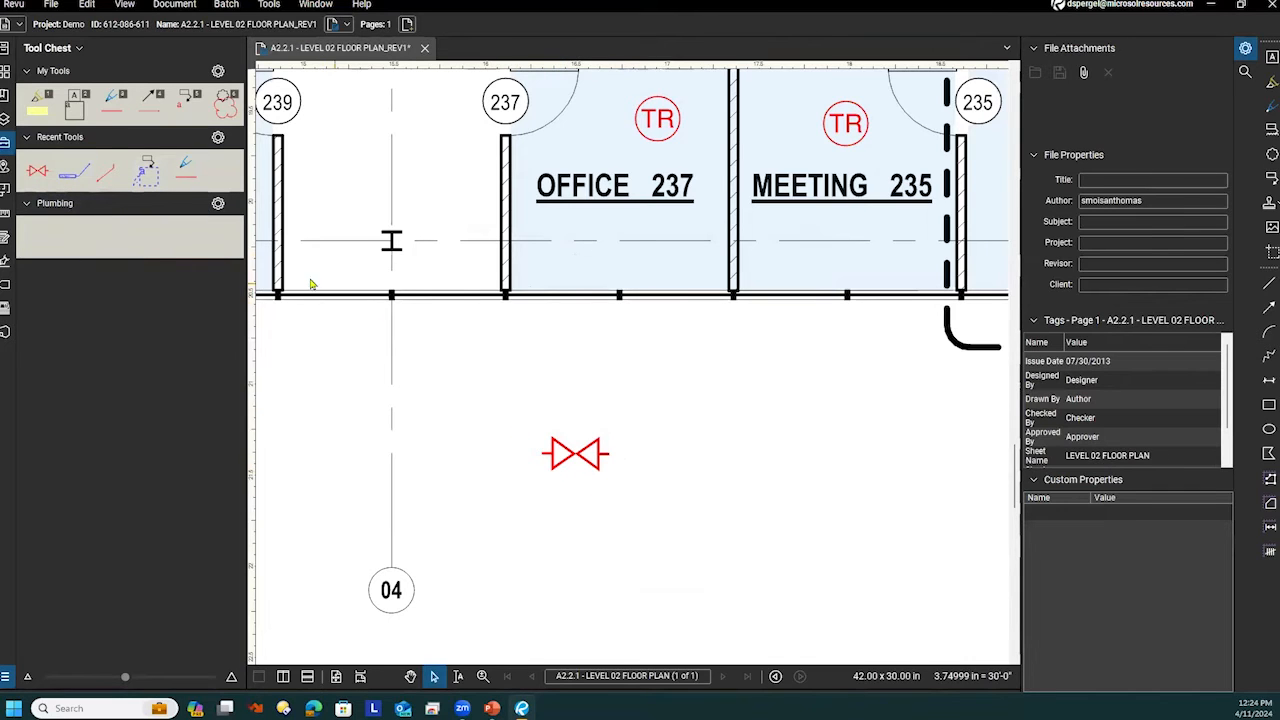
Add the gate valve symbol from Recent Tools to the Plumbing tool set.
drag(36, 172, 38, 243)
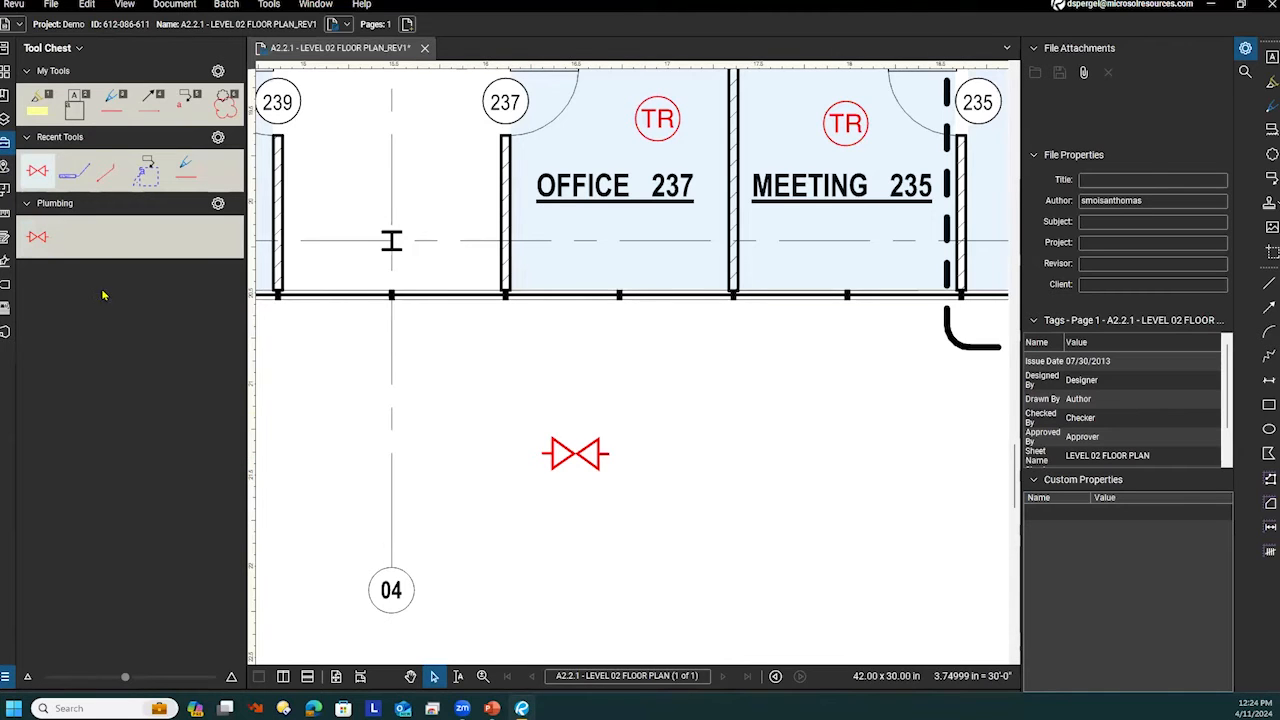
scroll(786, 374, down, 4)
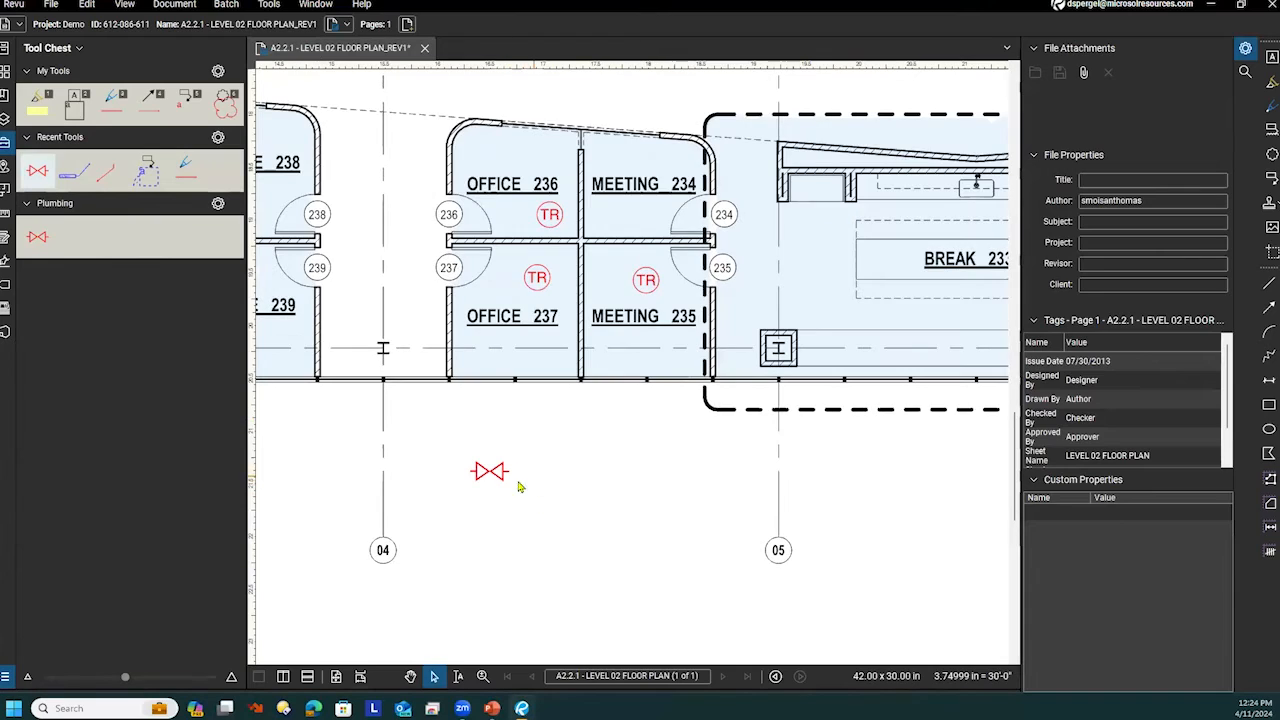
drag(563, 446, 391, 540)
scroll(391, 540, down, 3)
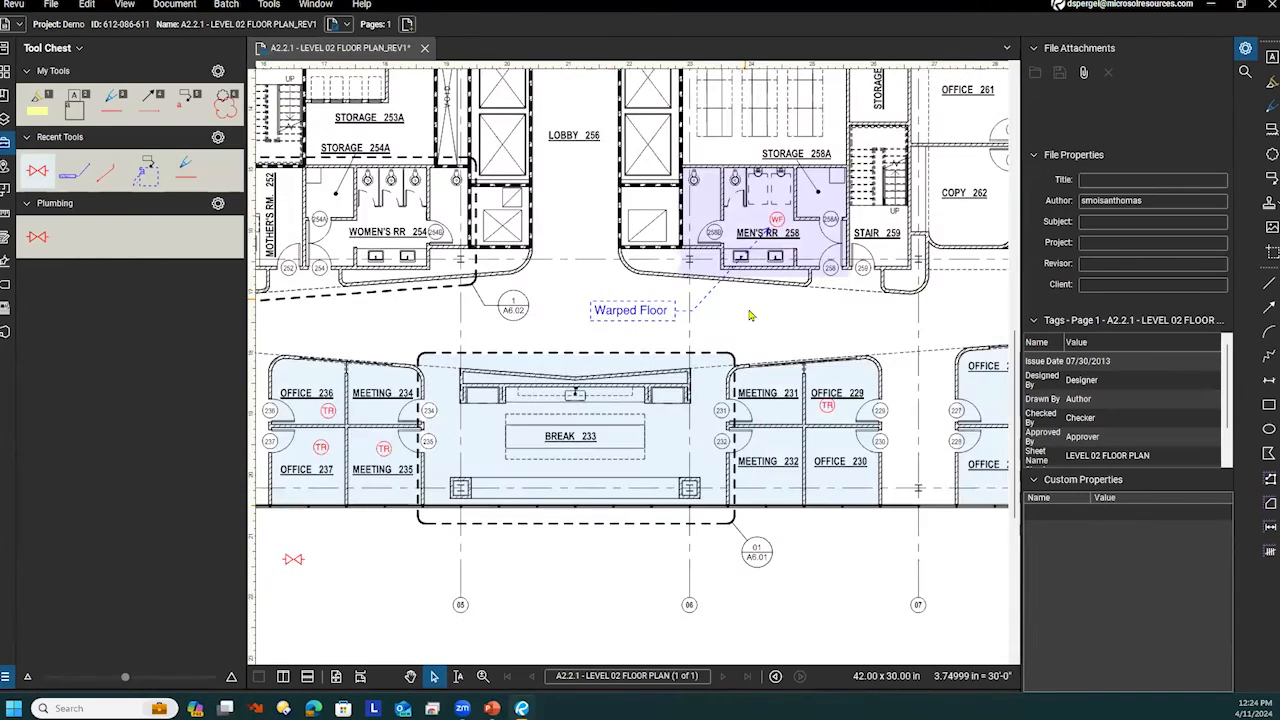
scroll(646, 445, up, 2)
drag(533, 465, 809, 429)
drag(452, 433, 556, 377)
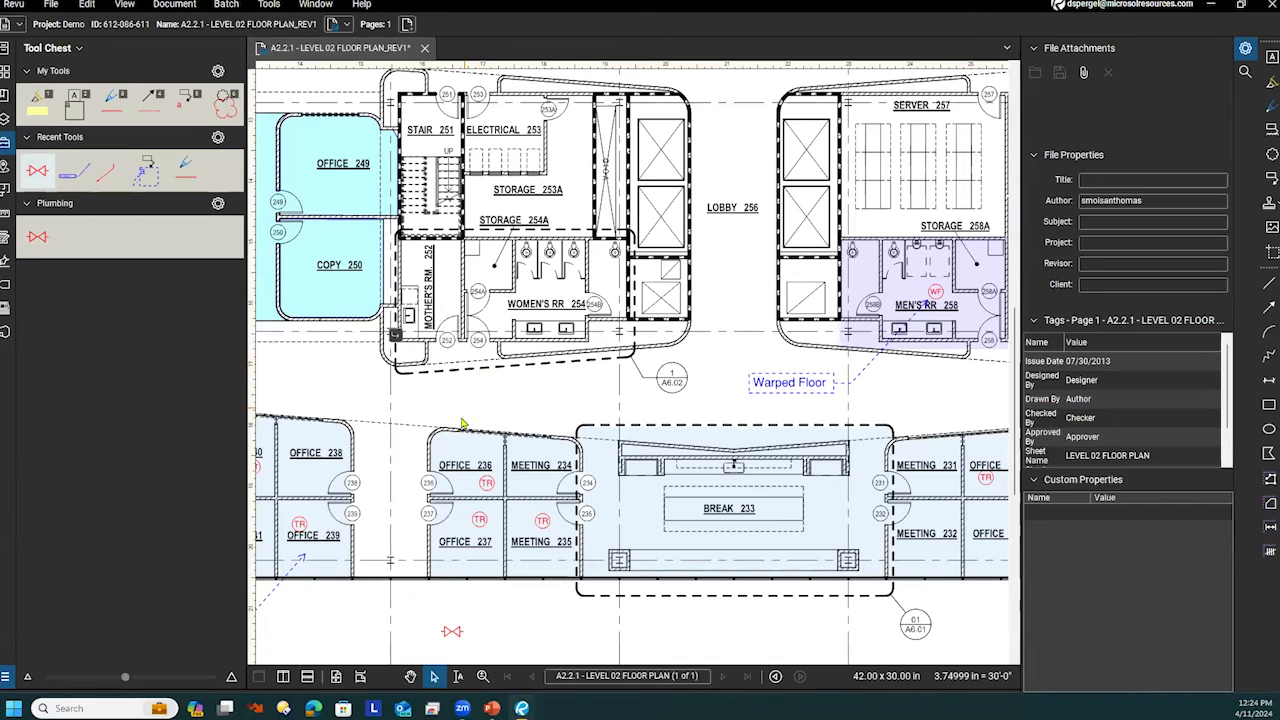
scroll(468, 638, up, 10)
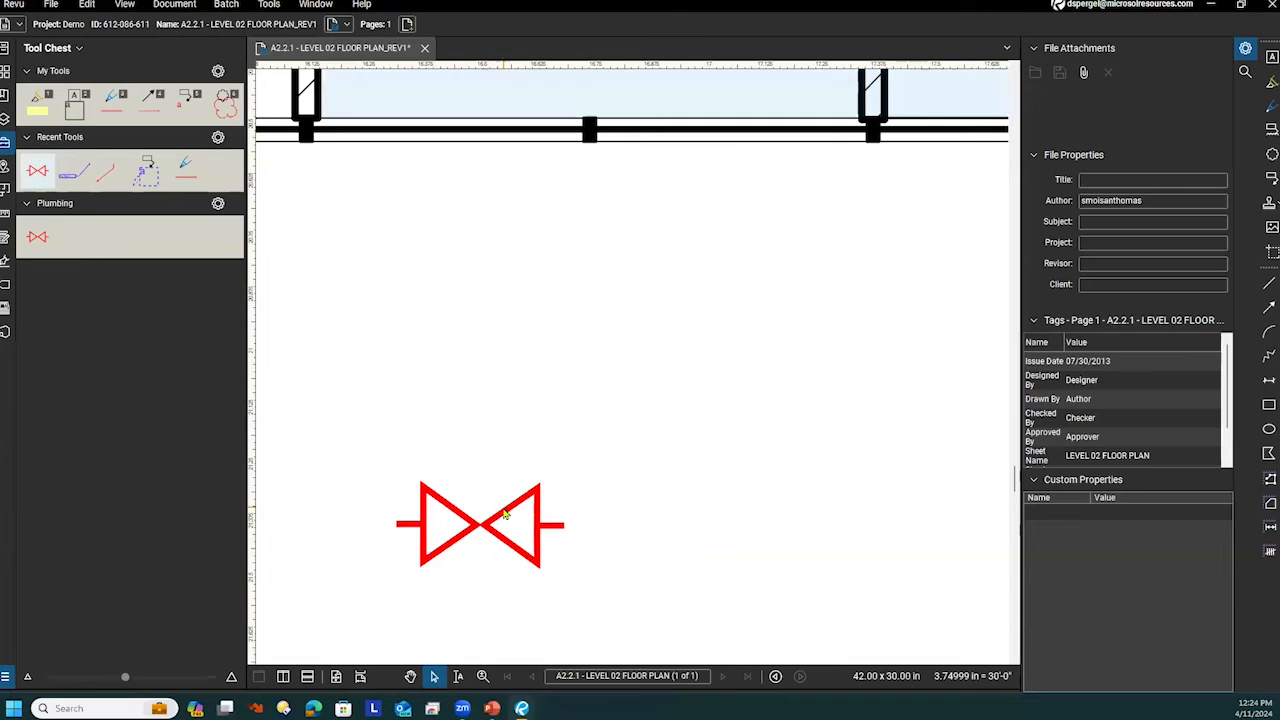
scroll(520, 537, down, 3)
scroll(513, 557, up, 3)
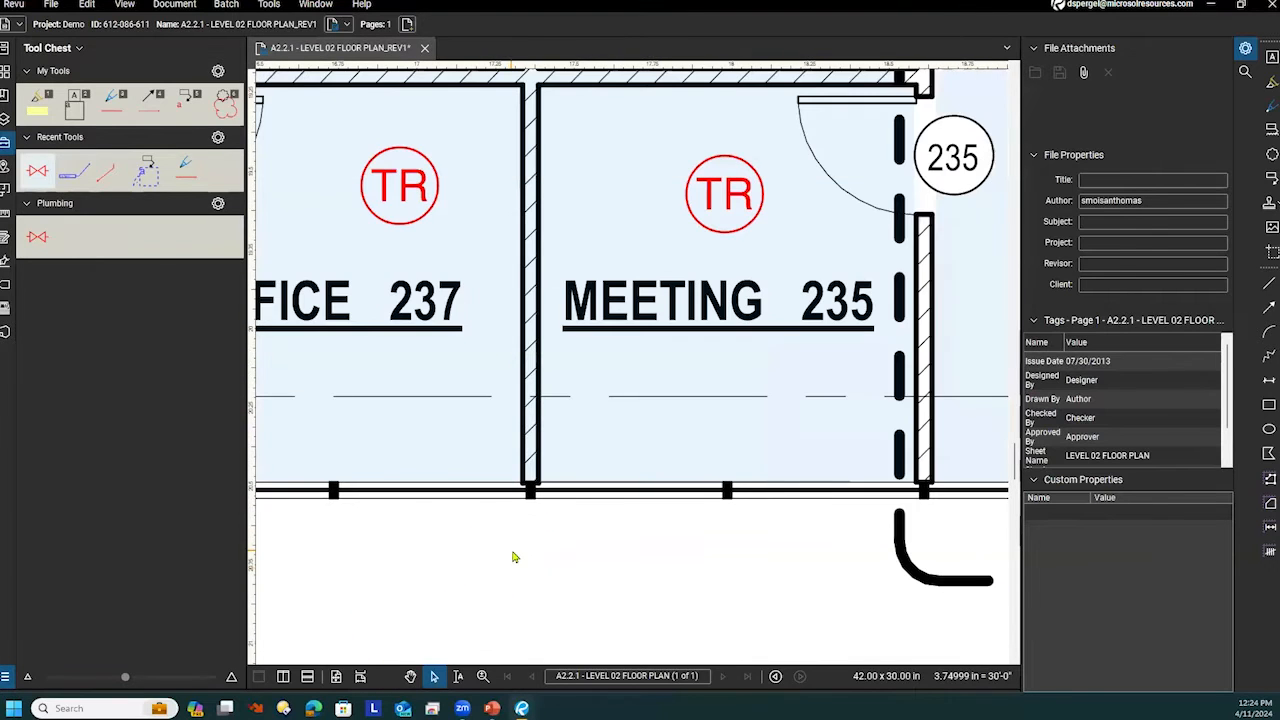
scroll(465, 557, down, 3)
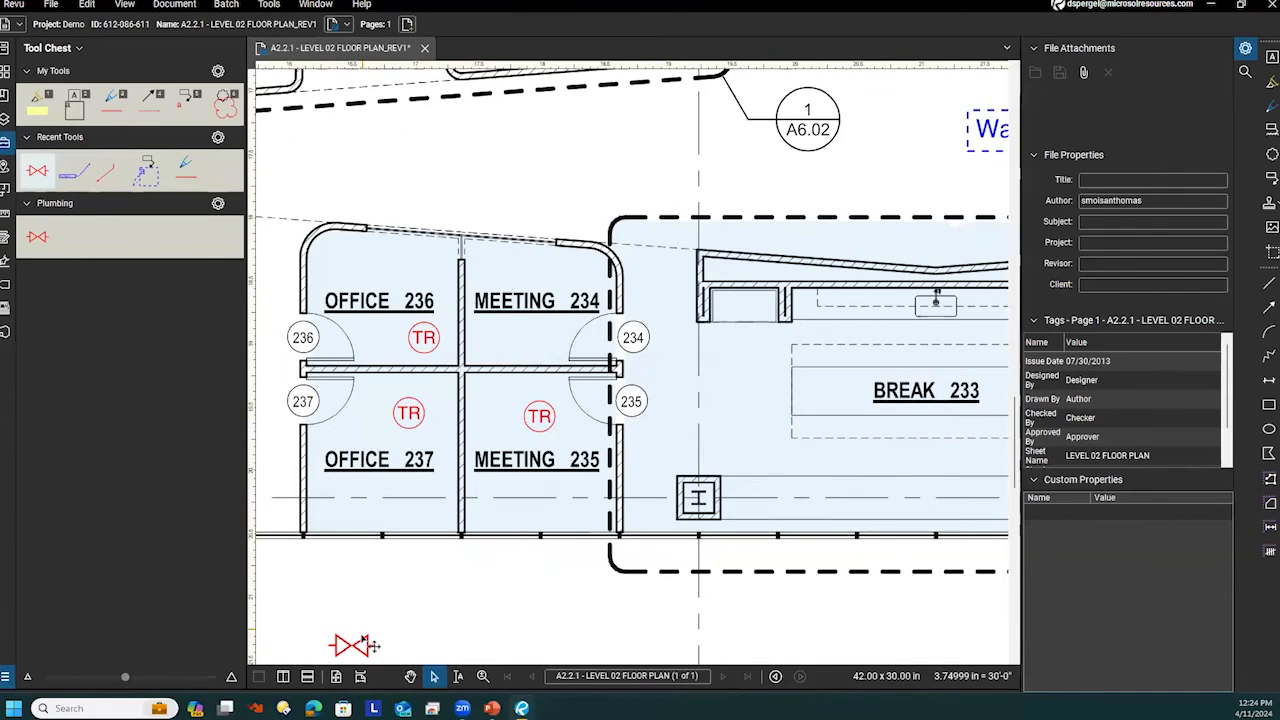
Capture a snapshot of the toilet in the stall nearest door 254B in Women's RR 254.
scroll(494, 540, up, 10)
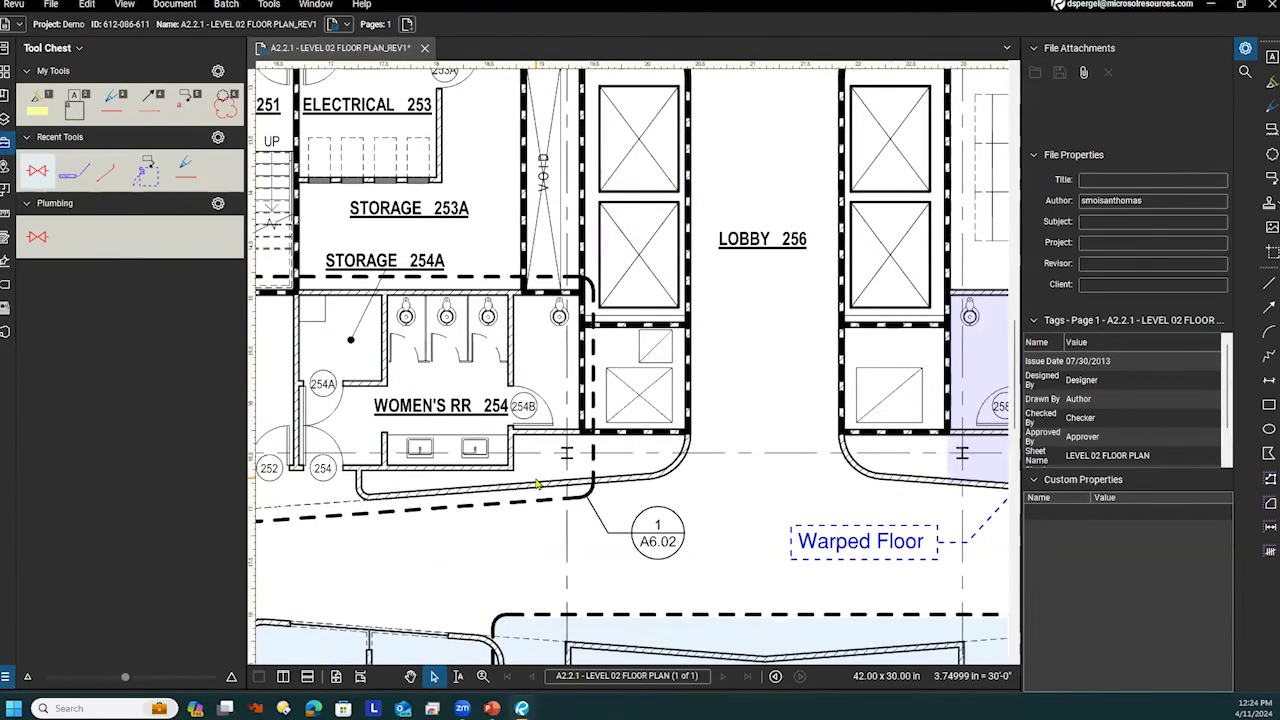
drag(549, 427, 731, 506)
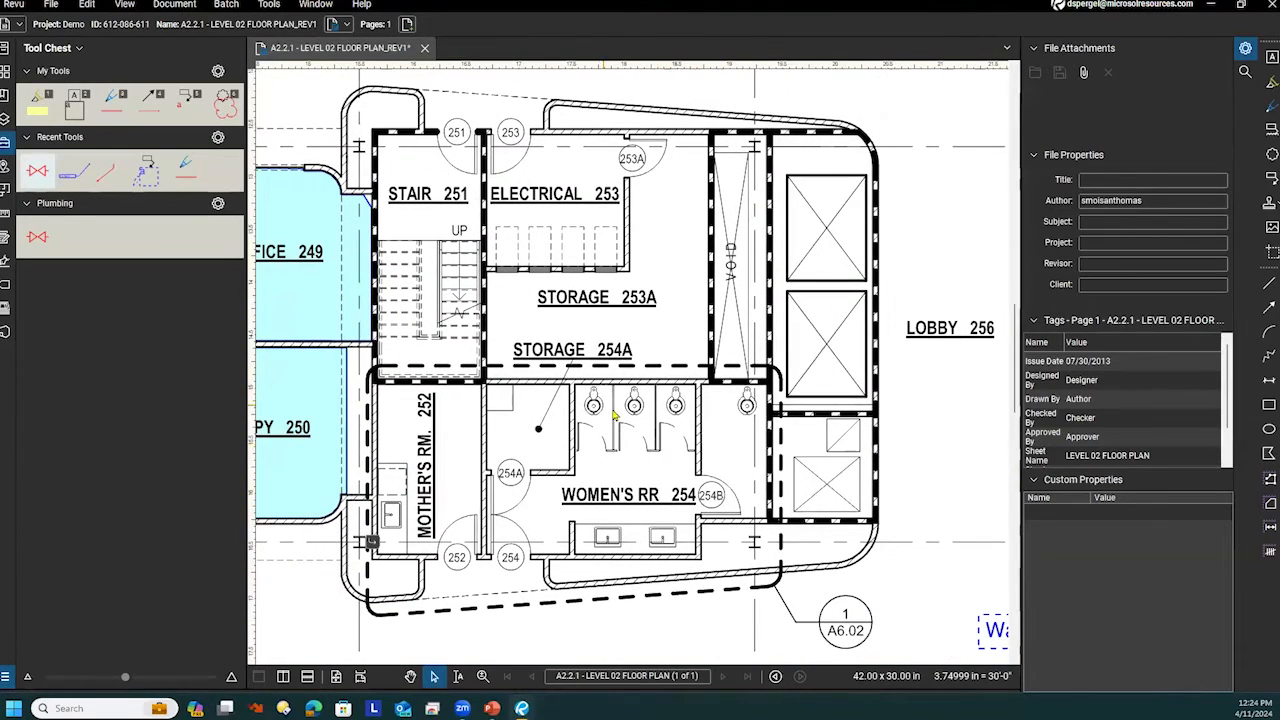
scroll(645, 440, up, 2)
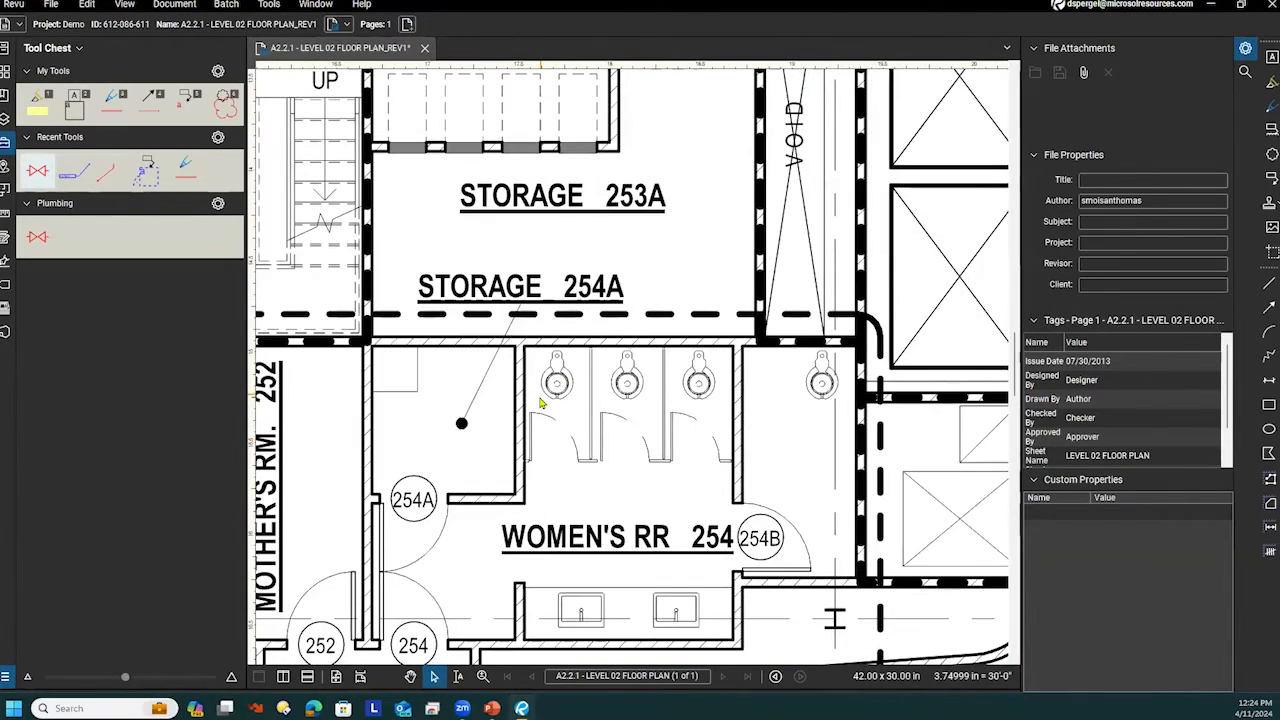
scroll(756, 416, up, 1)
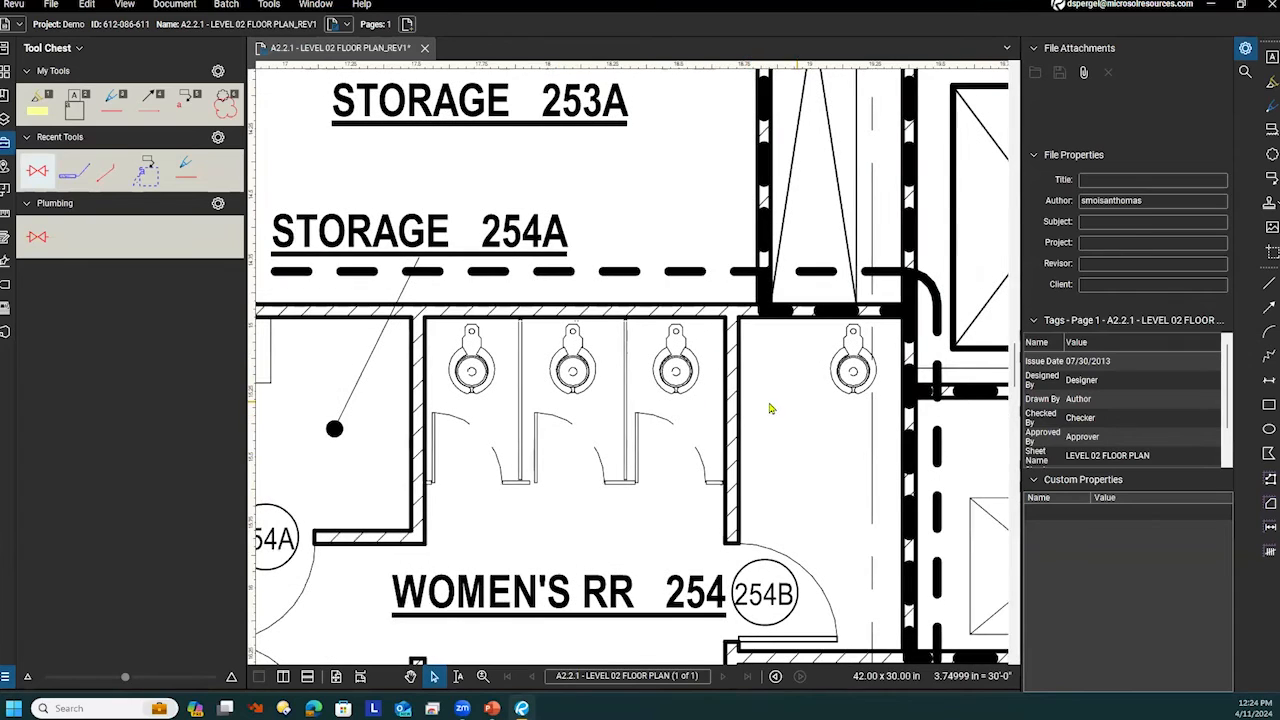
drag(688, 390, 695, 280)
scroll(695, 280, down, 1)
scroll(640, 277, up, 2)
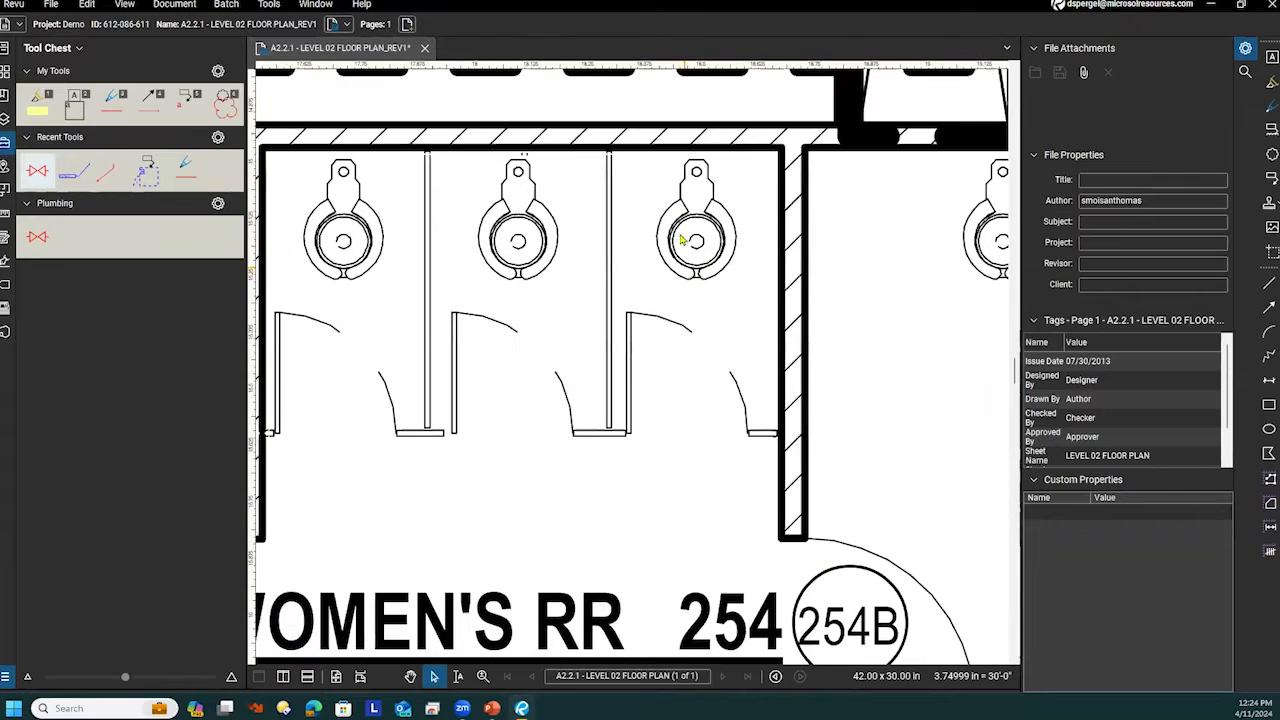
drag(686, 285, 642, 333)
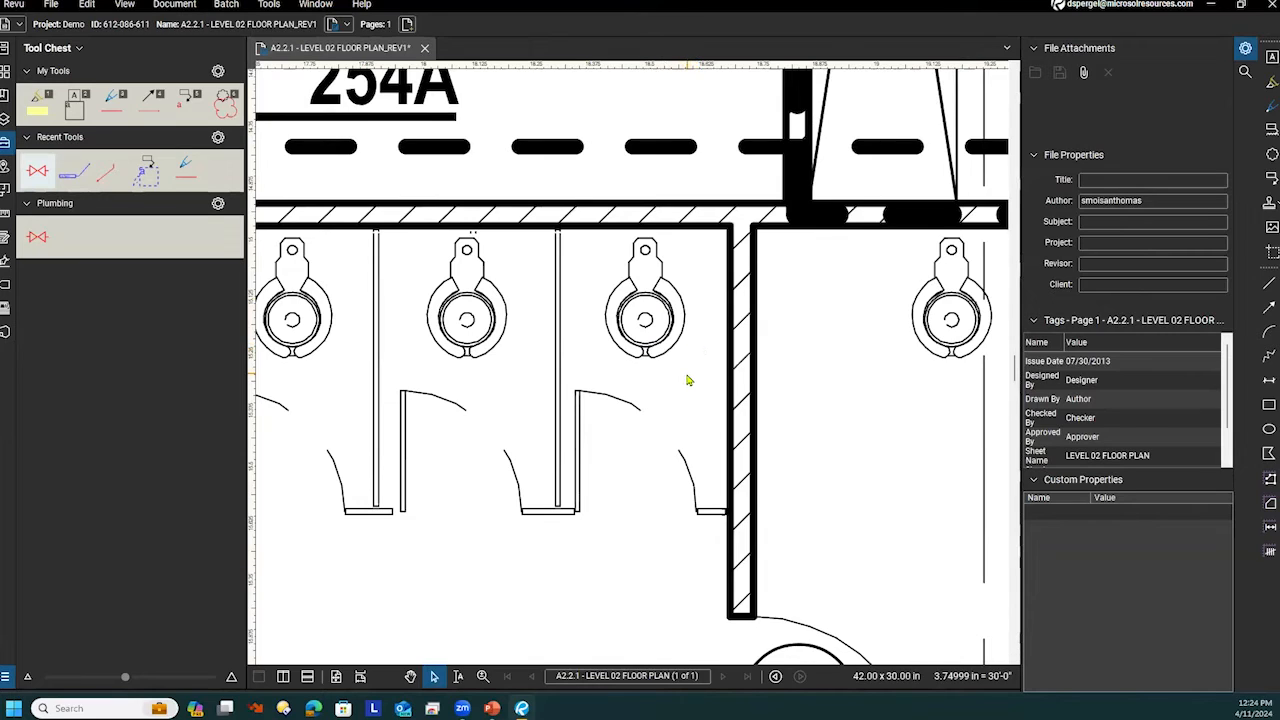
click(1270, 253)
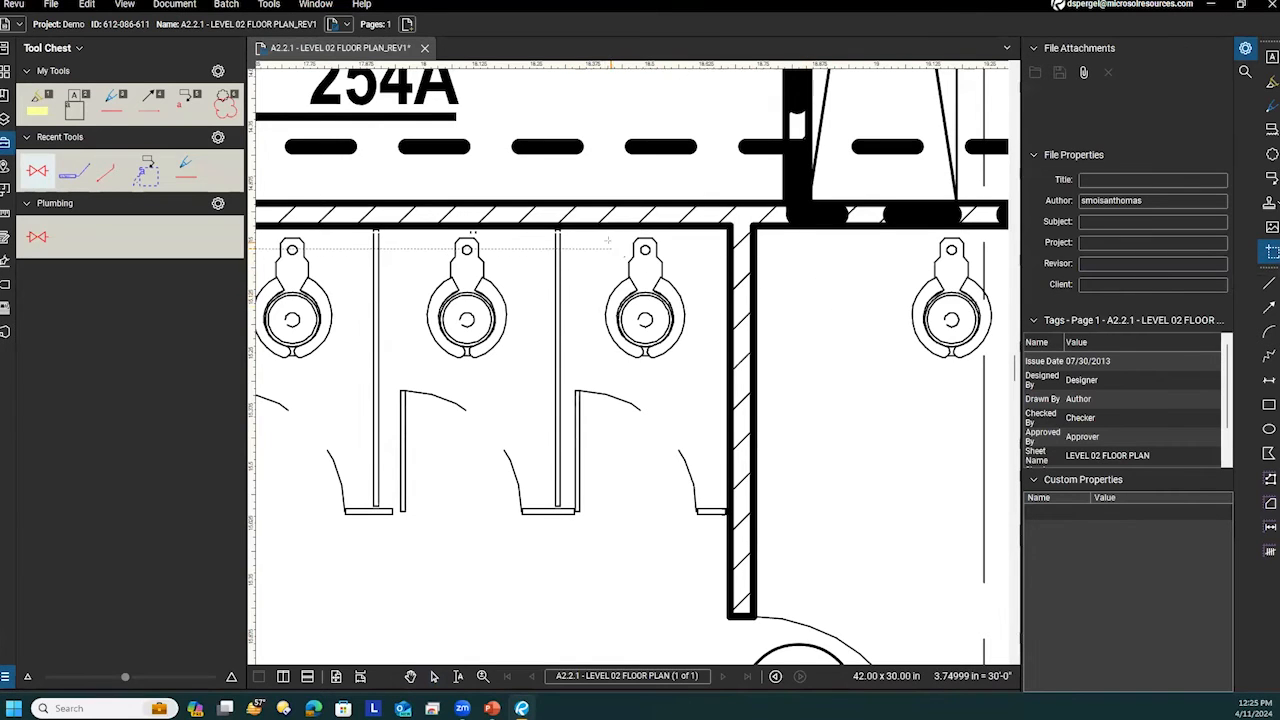
drag(600, 233, 691, 371)
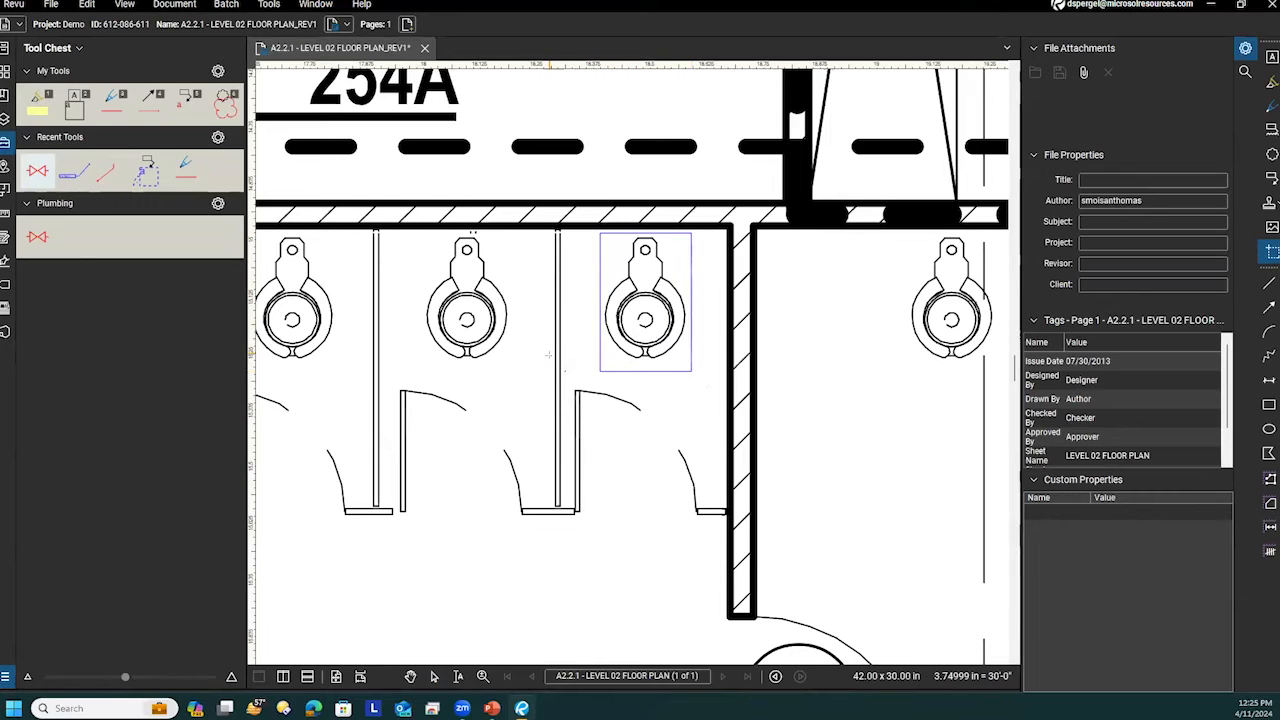
key(Escape)
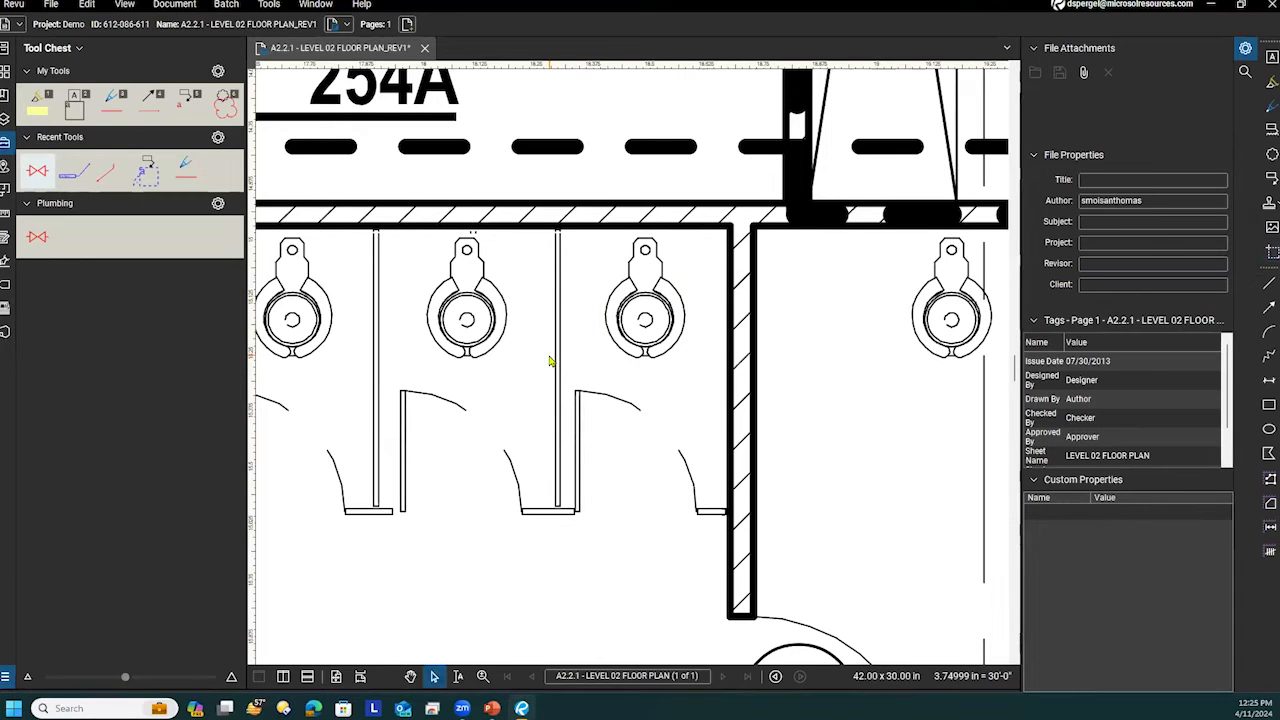
Paste the toilet snapshot onto the plan and move it into the open corridor between Women's RR 254 and Office 236.
scroll(563, 470, down, 3)
scroll(653, 345, down, 5)
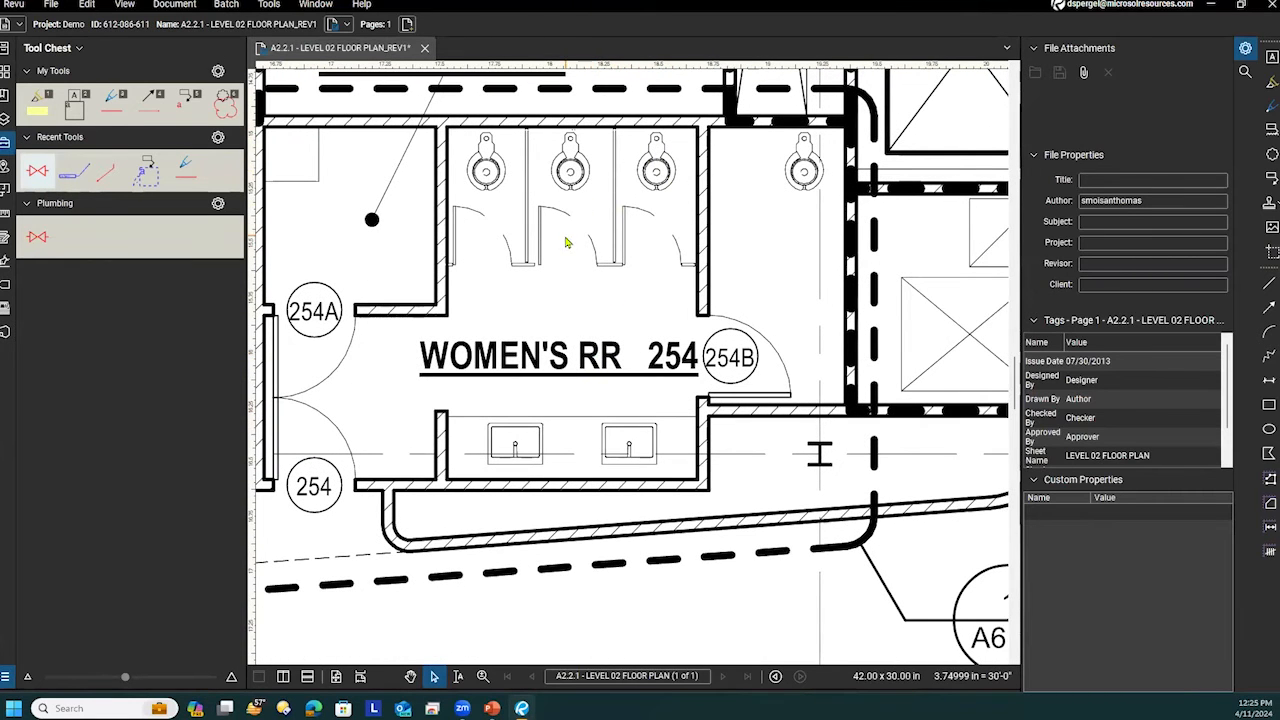
scroll(637, 383, down, 3)
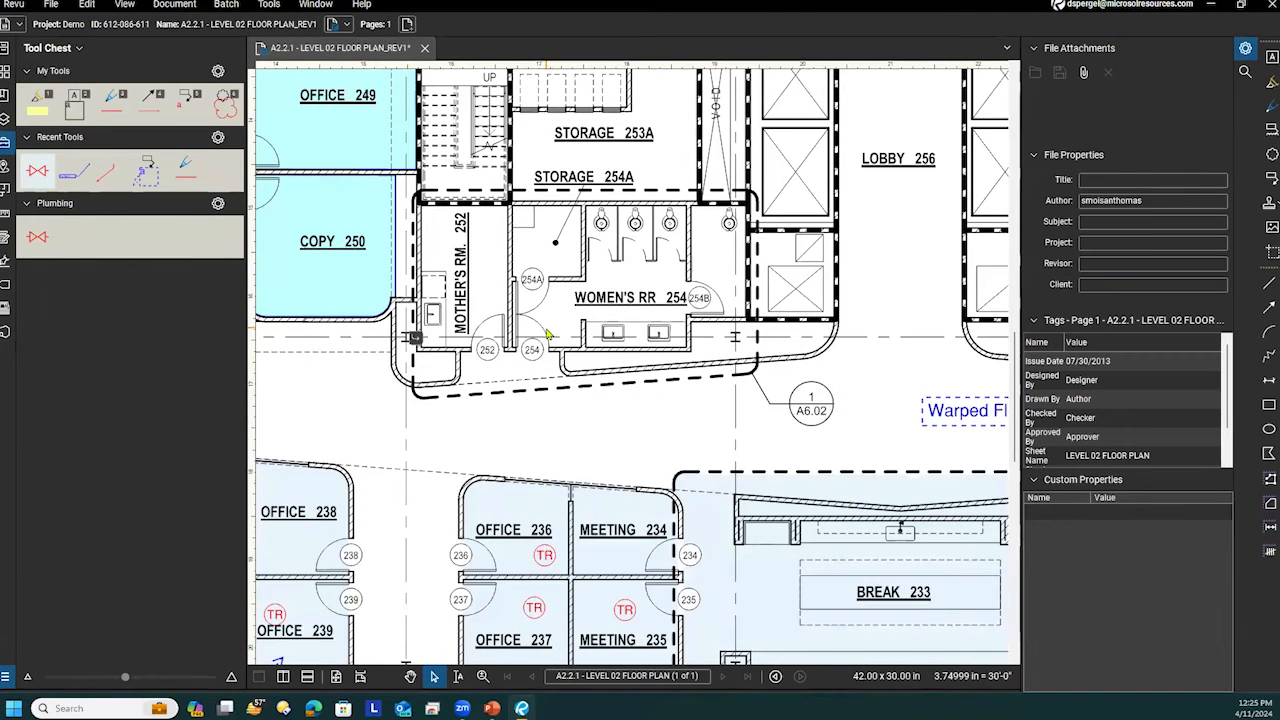
click(87, 4)
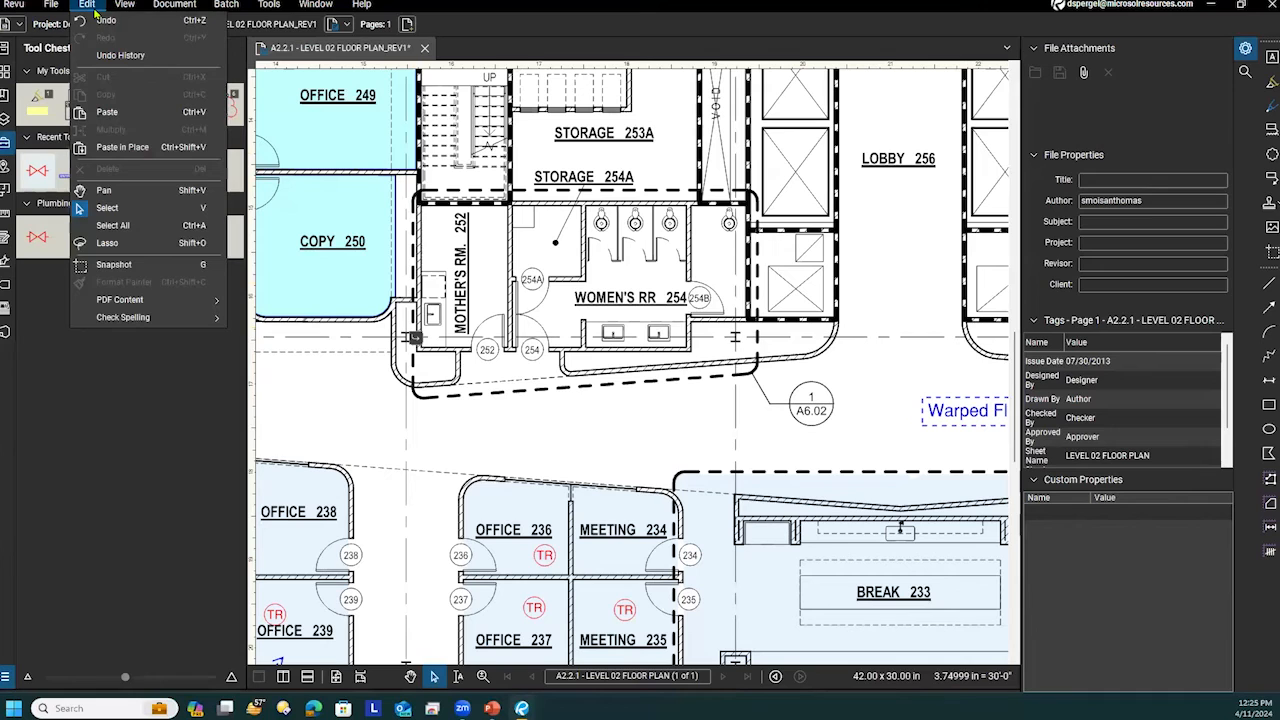
click(107, 112)
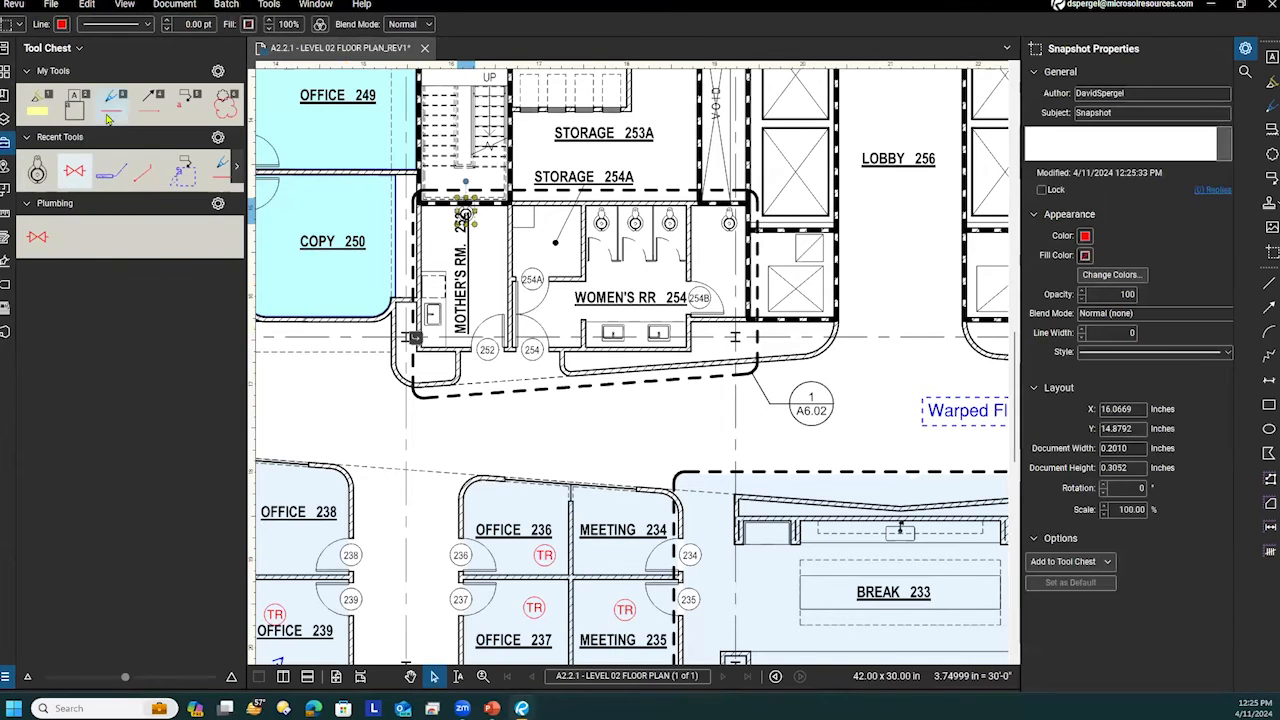
drag(477, 224, 577, 436)
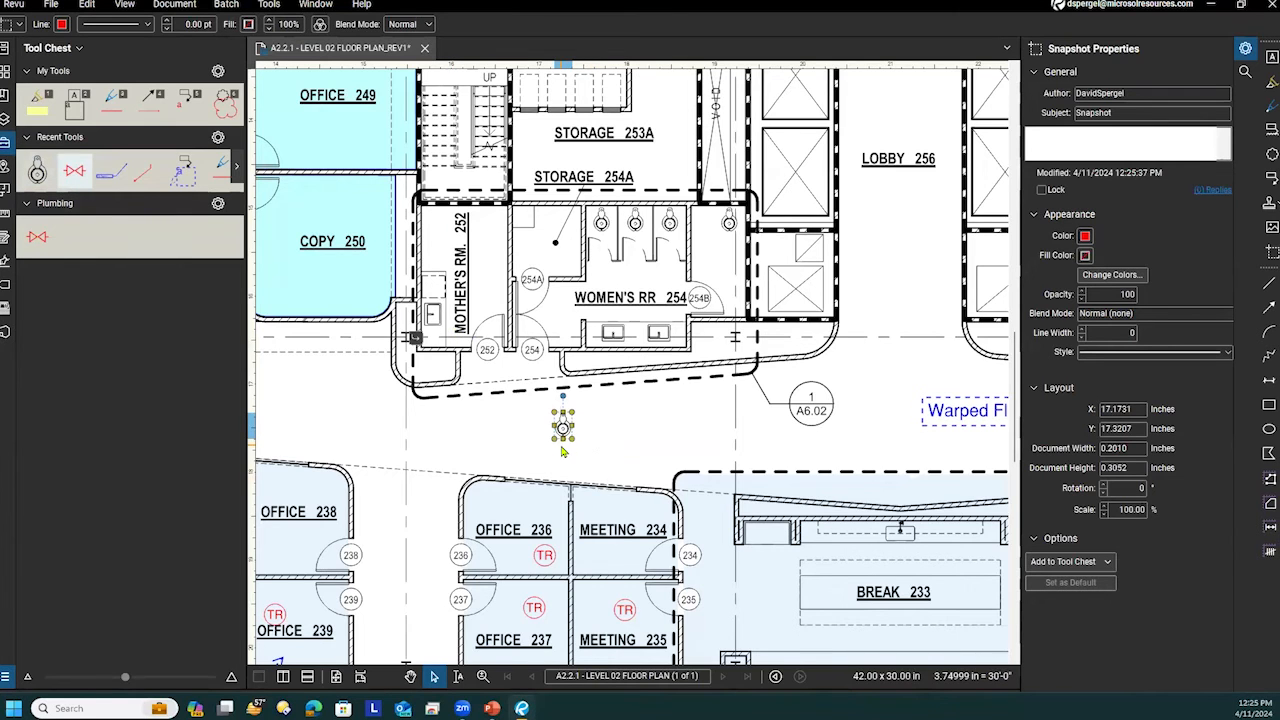
Add the pasted toilet snapshot to the Plumbing tool set and deselect it on the plan.
scroll(563, 452, up, 3)
click(1113, 509)
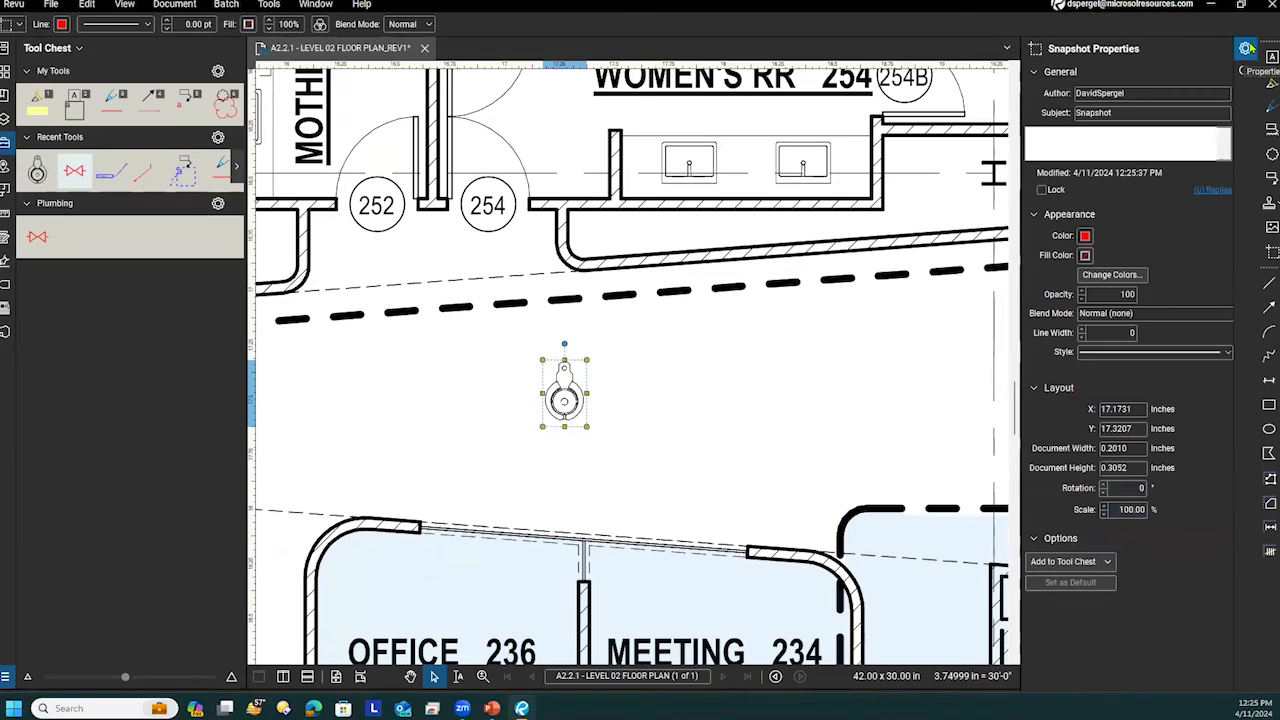
click(1105, 563)
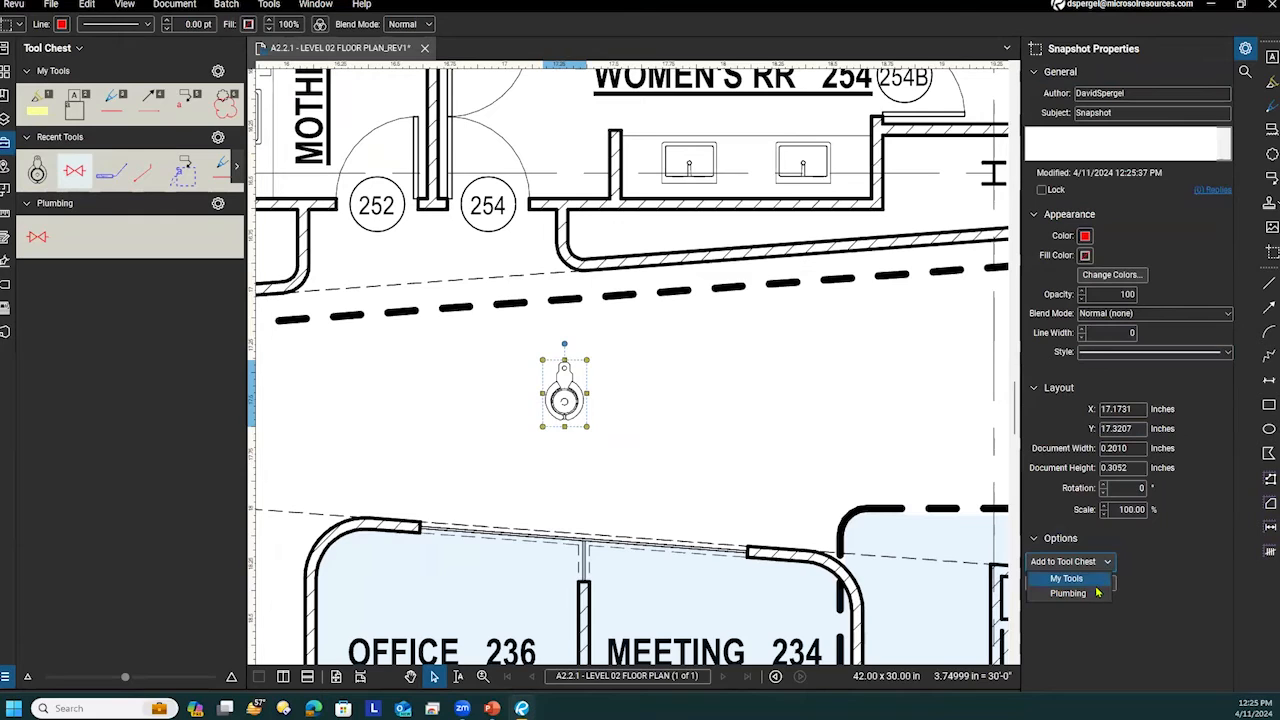
click(1067, 593)
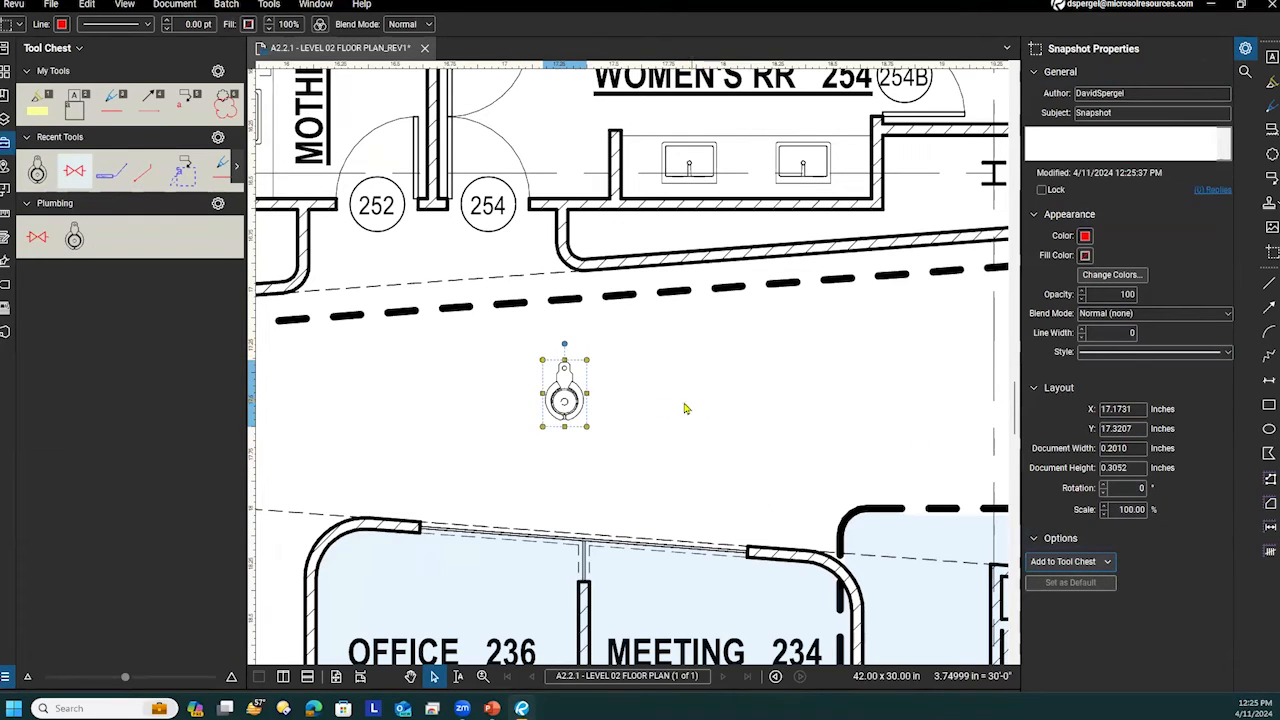
click(613, 466)
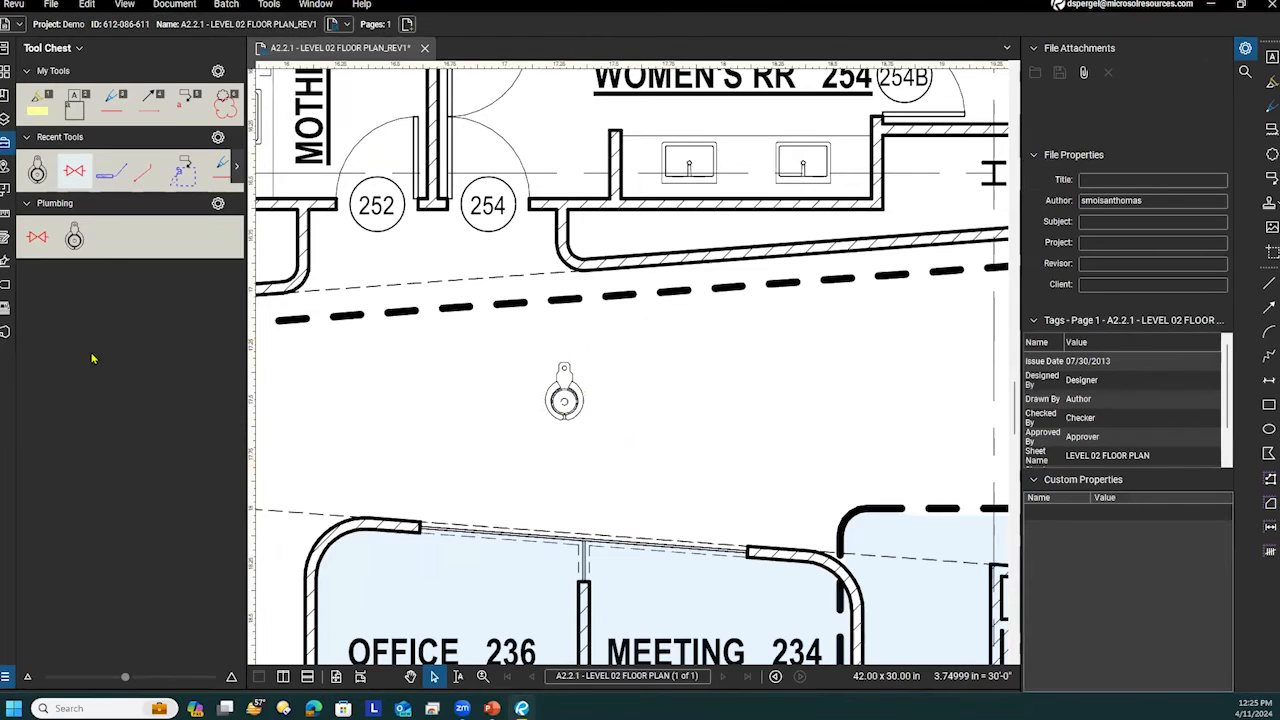
Set the subject of the toilet tool in the Plumbing tool set to Toilet.
click(78, 242)
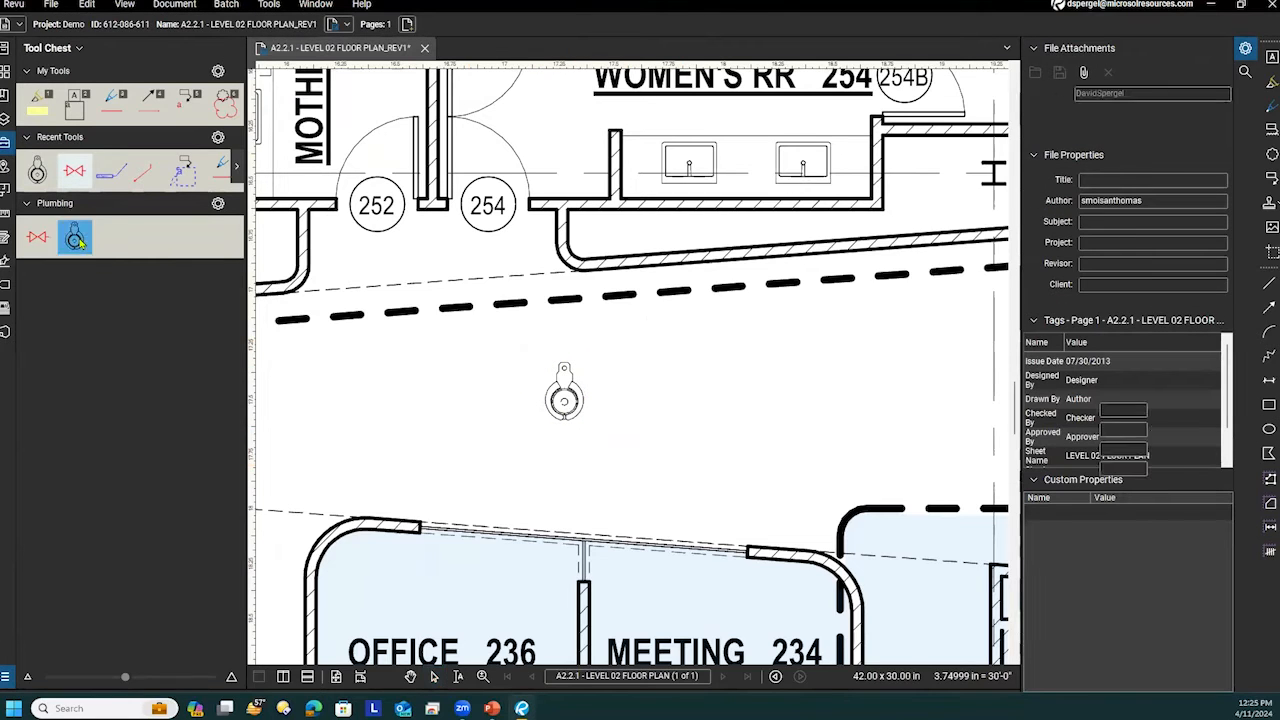
right_click(78, 242)
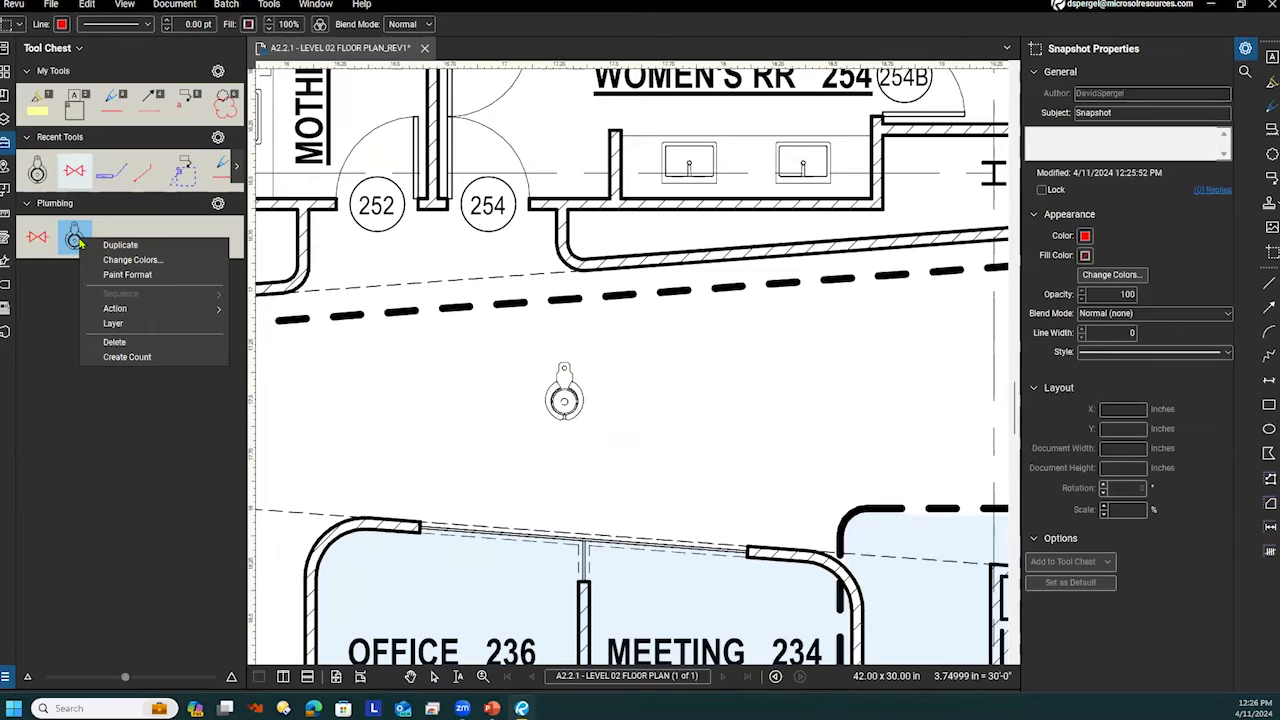
click(103, 228)
click(76, 241)
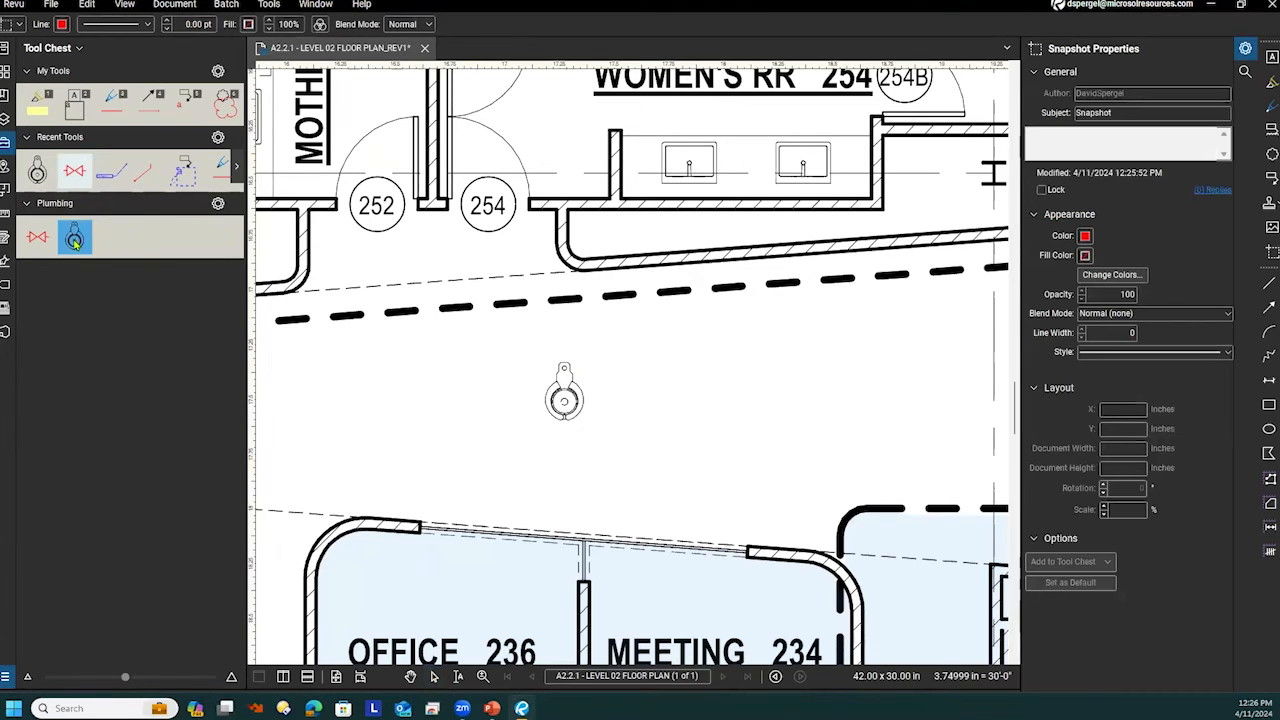
double_click(1100, 113)
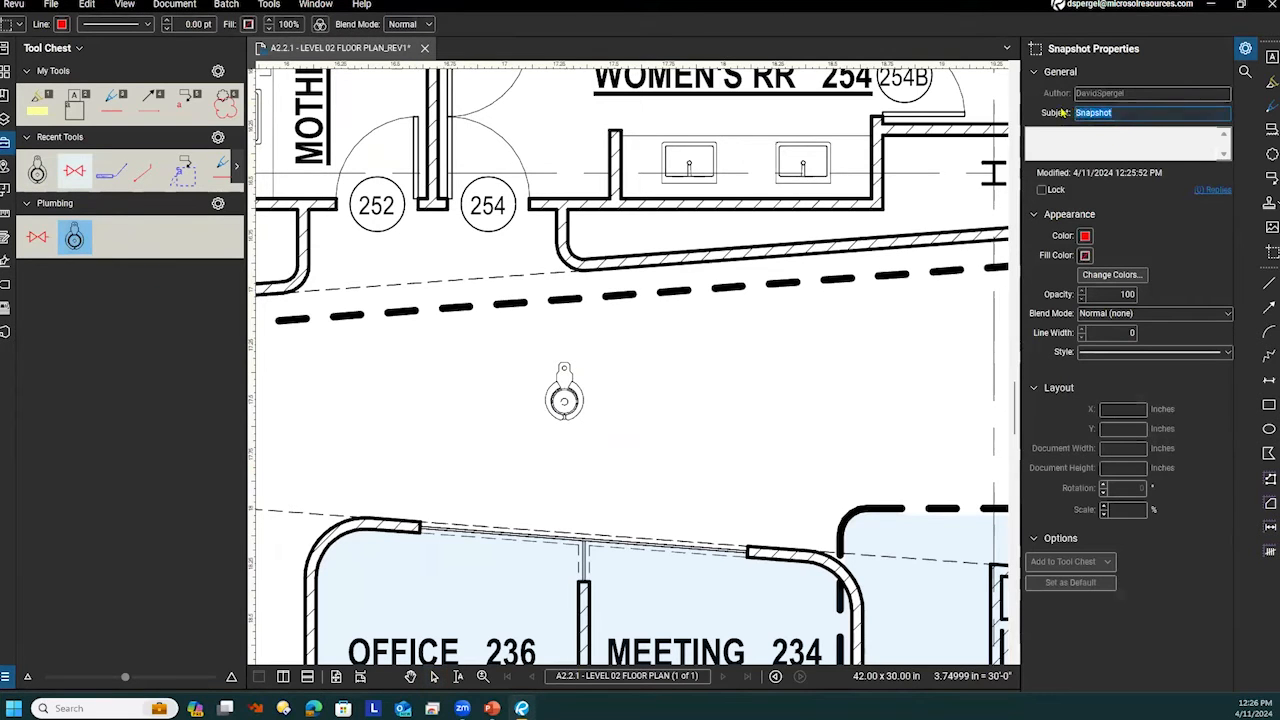
text(Toil)
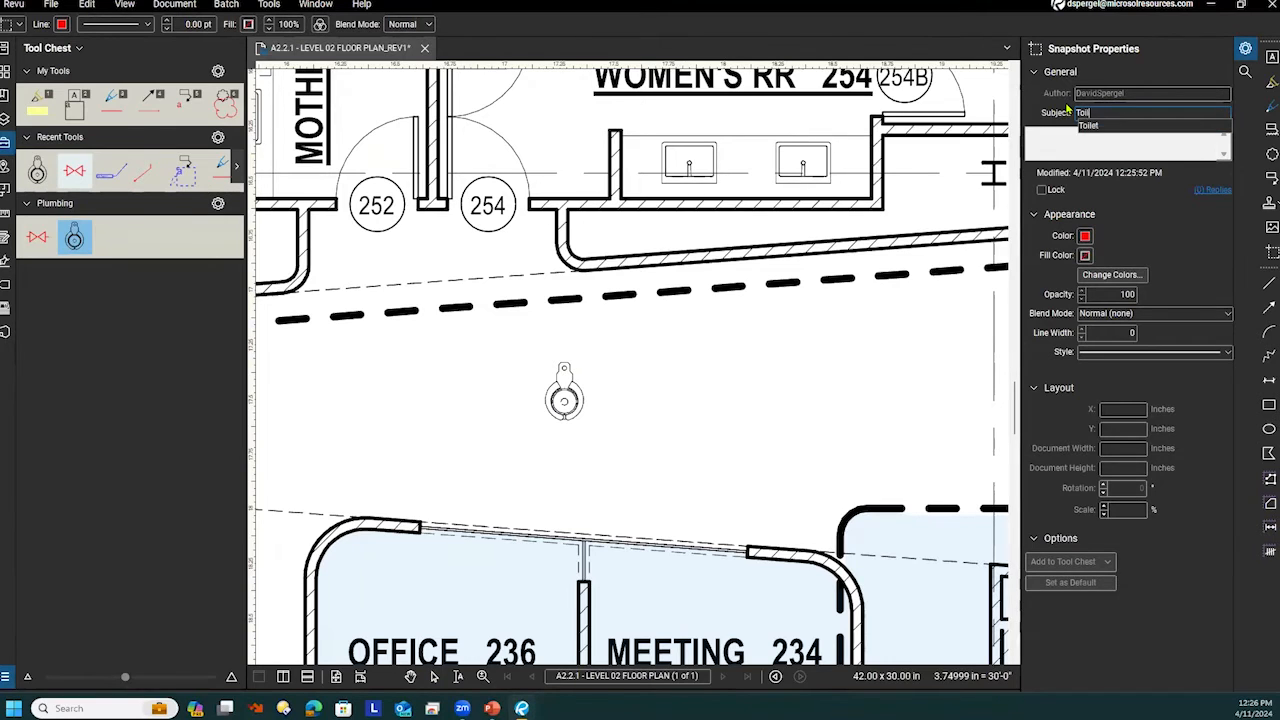
text(et)
key(Return)
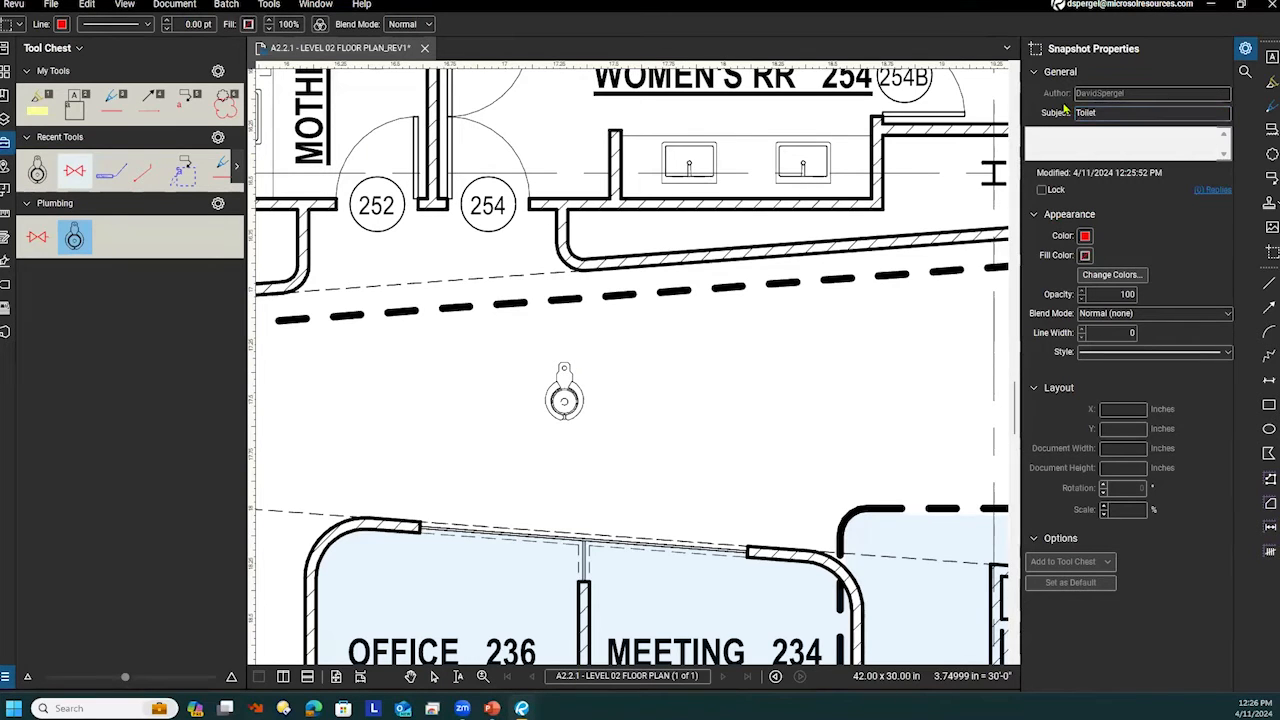
Place a toilet from the Plumbing tool set in the corridor, just beside the pasted toilet snapshot.
click(614, 405)
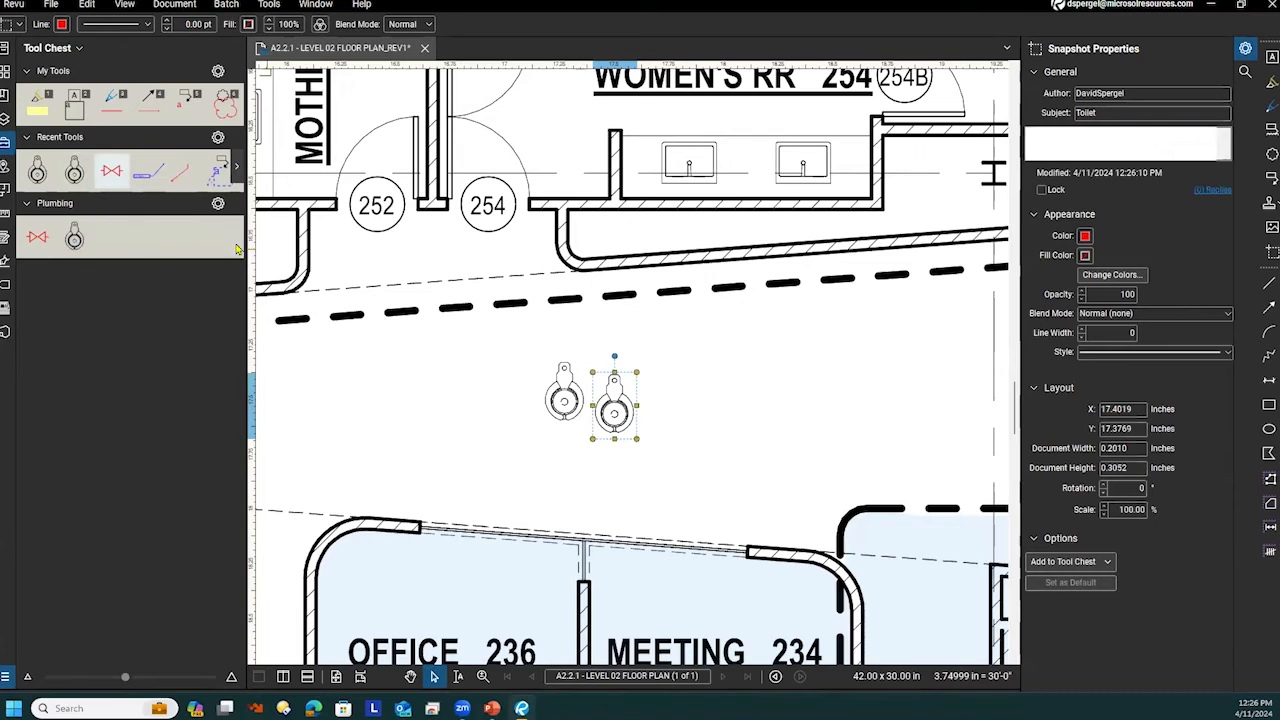
click(757, 361)
click(633, 405)
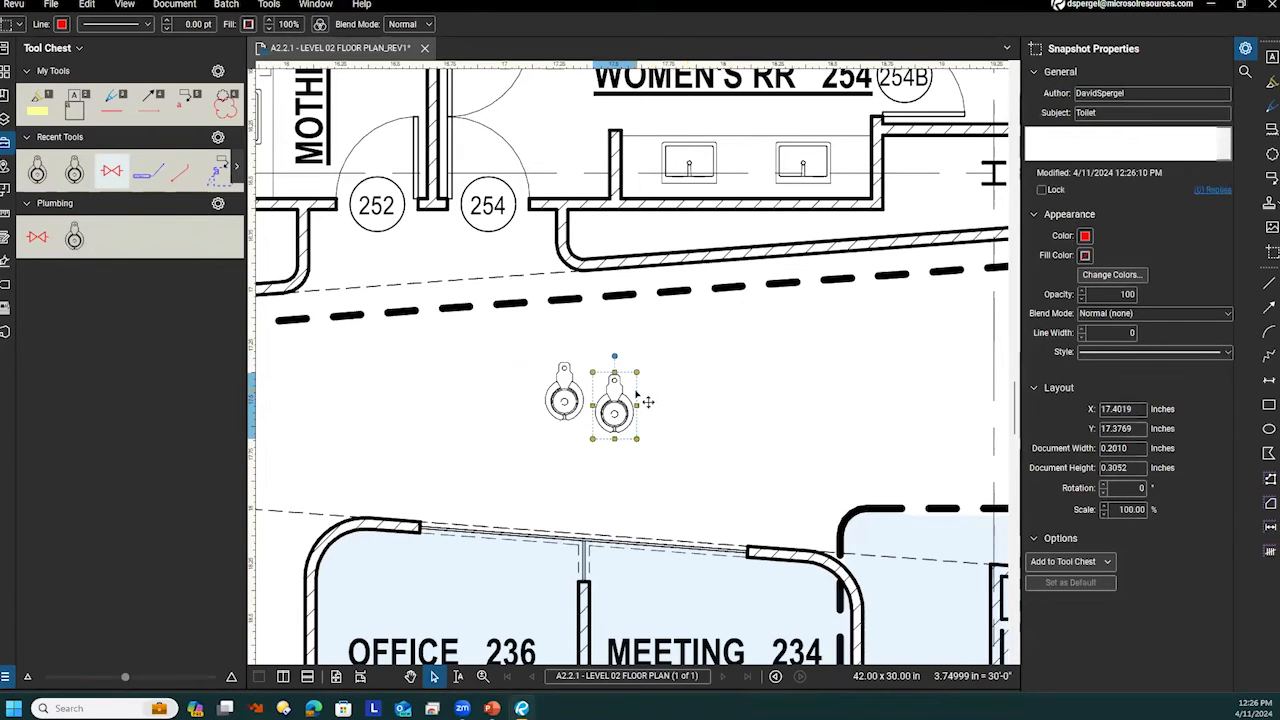
Delete both toilet symbols from the corridor and clear the selection.
click(577, 439)
click(569, 412)
key(Delete)
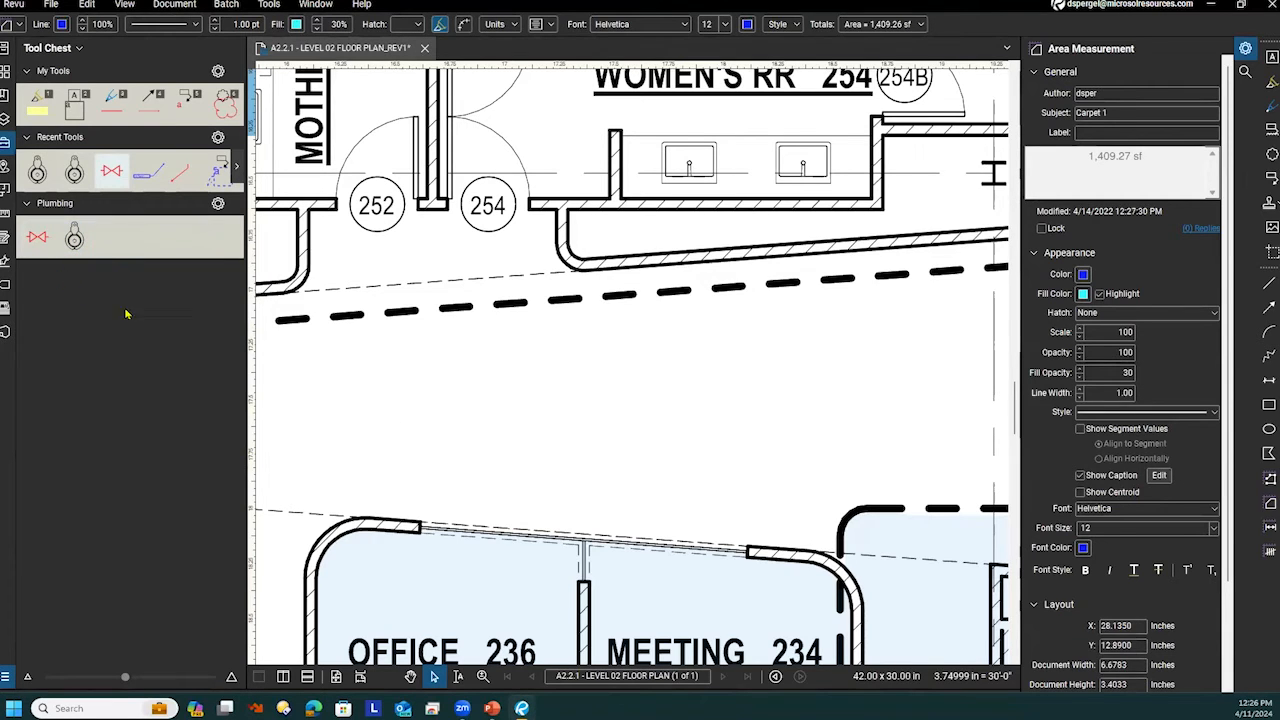
click(437, 429)
Recolour the toilet tool in the Plumbing tool set by changing its black source colour to red.
drag(437, 428, 512, 419)
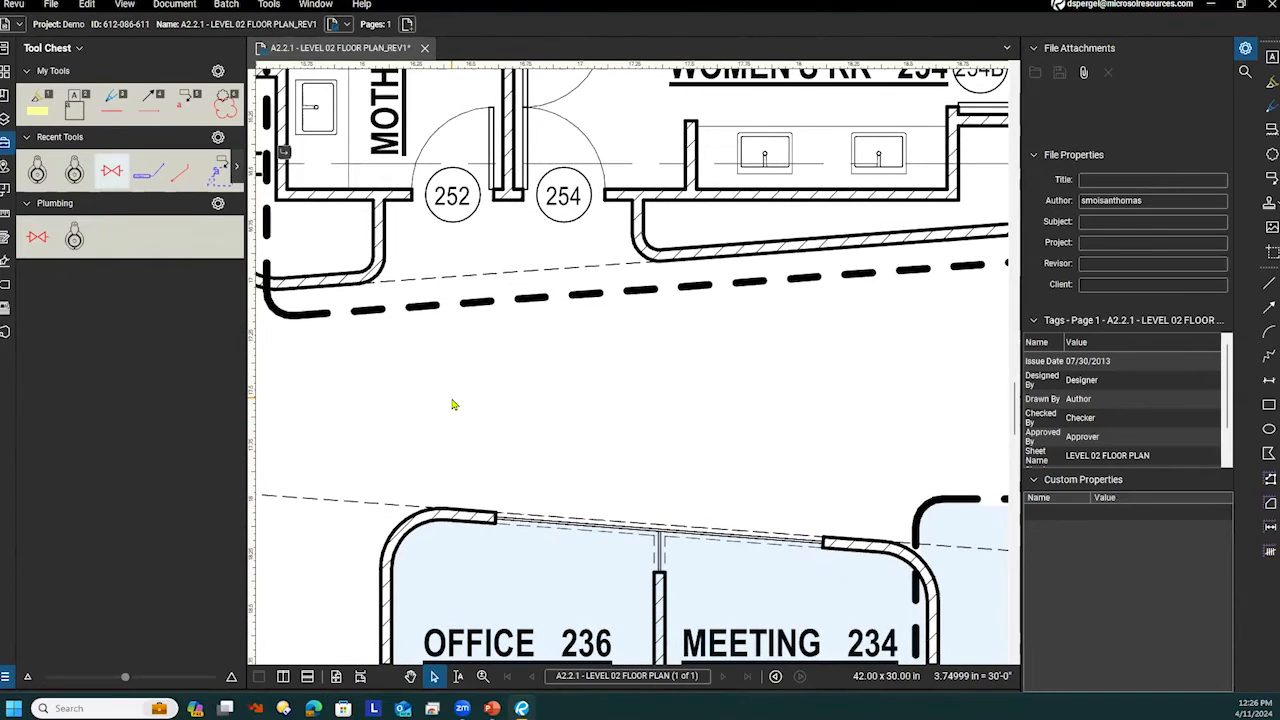
scroll(420, 418, down, 2)
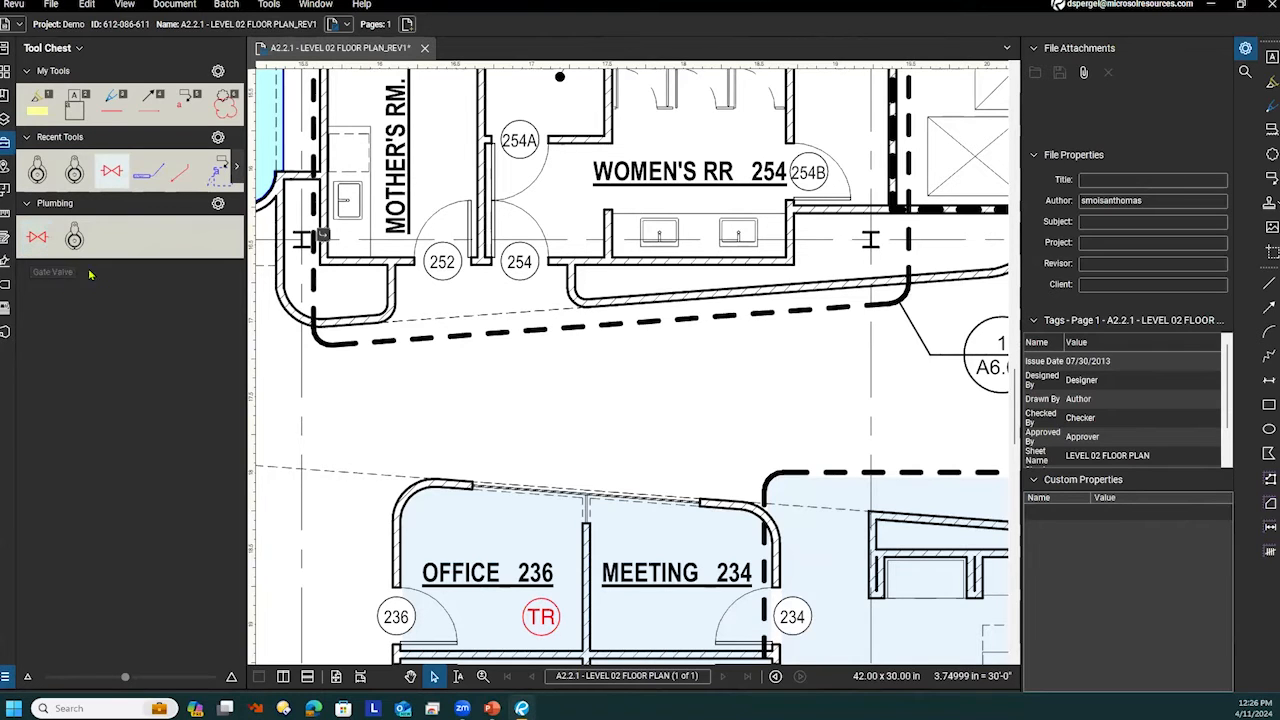
right_click(73, 240)
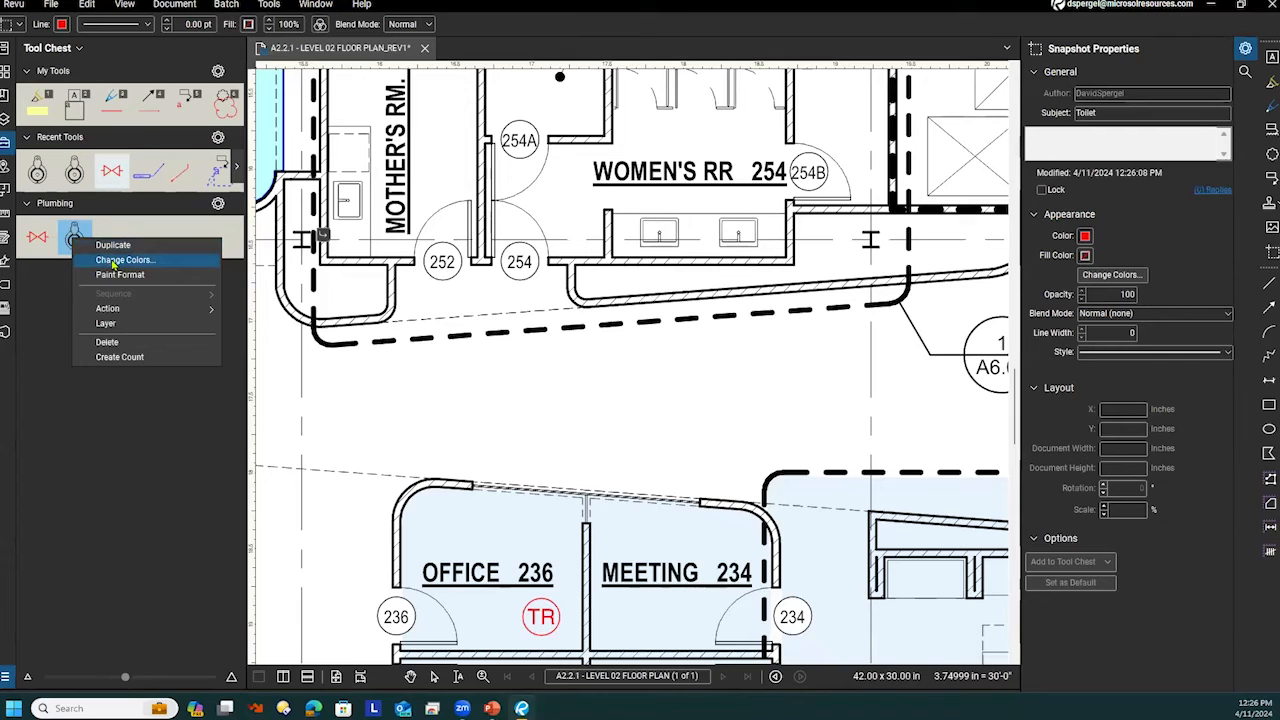
click(113, 262)
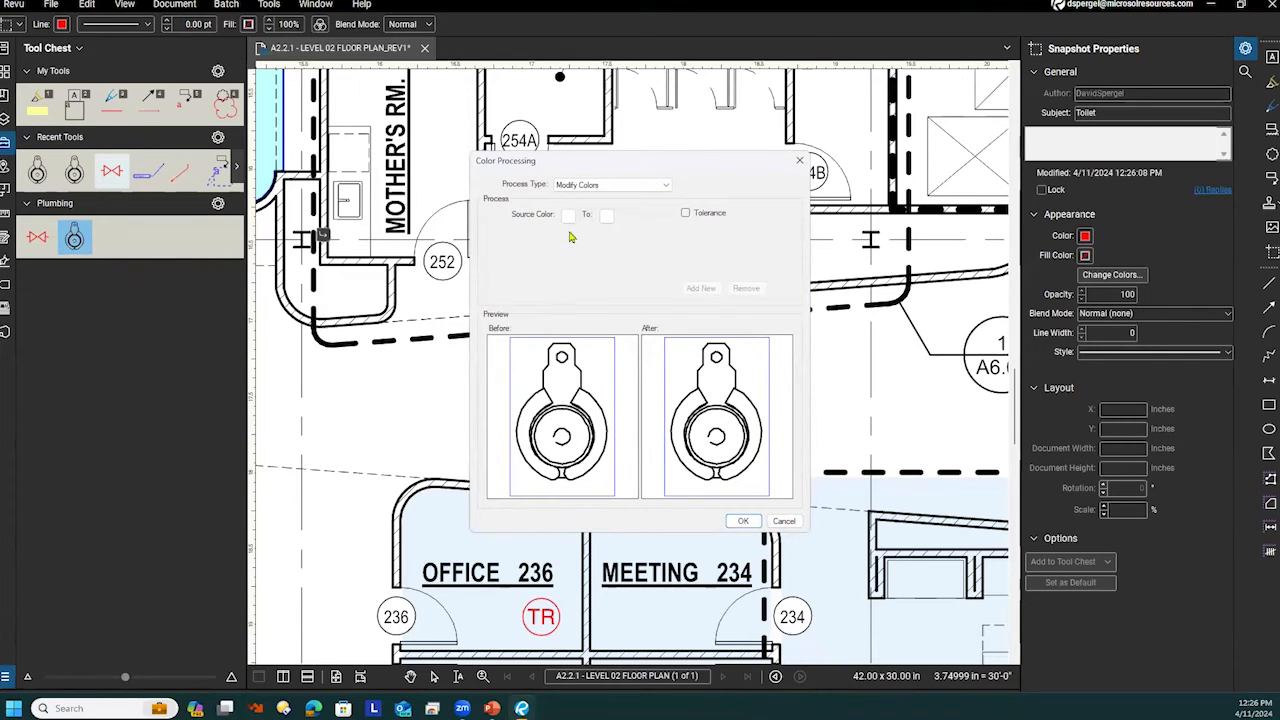
click(568, 216)
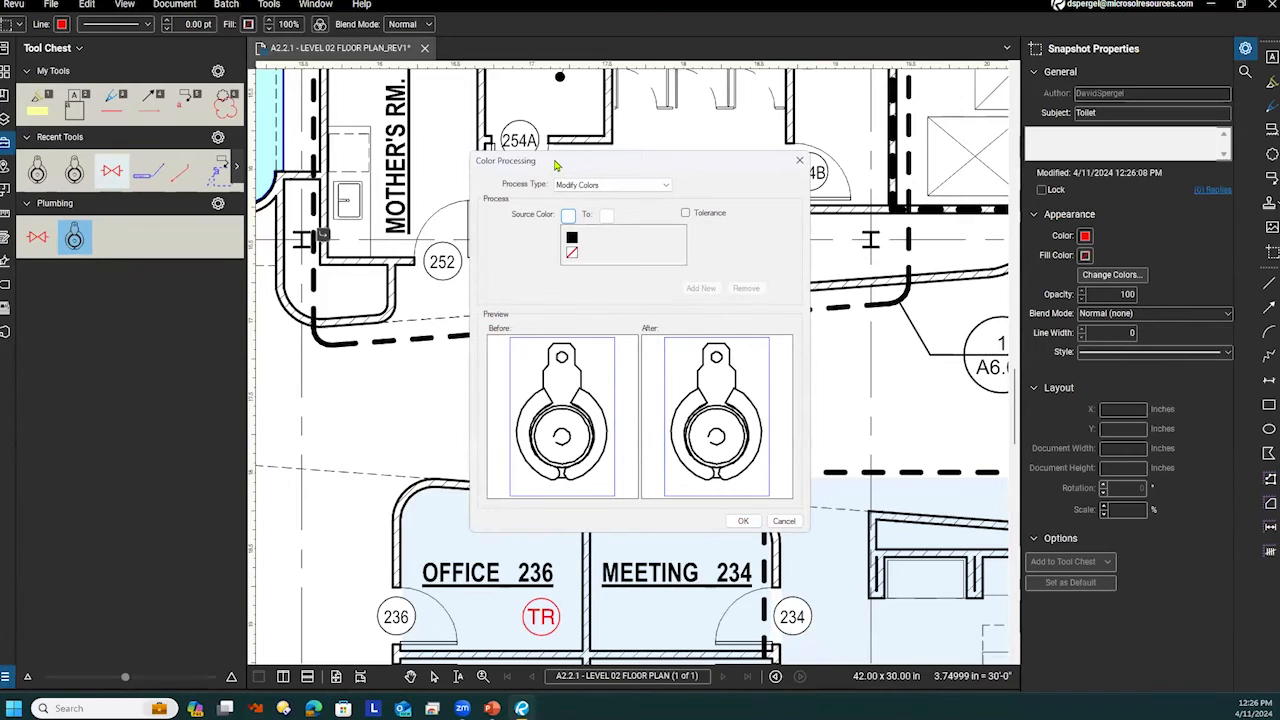
click(530, 222)
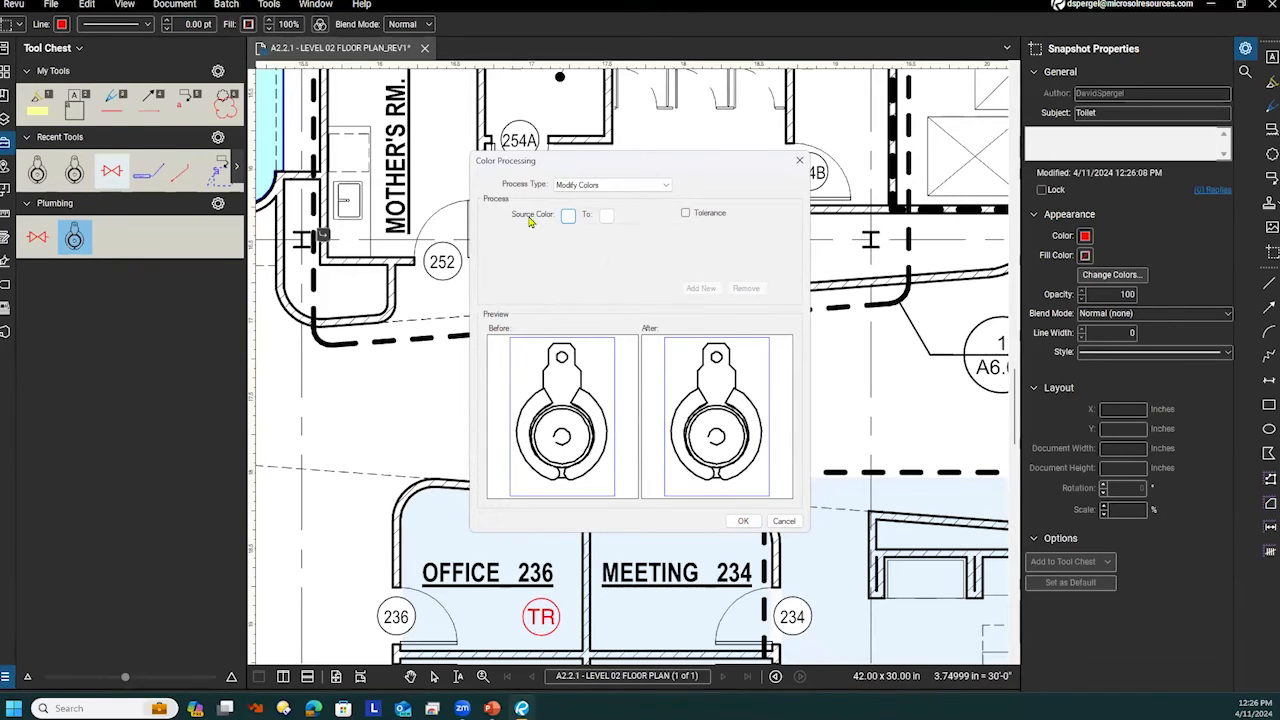
click(568, 216)
click(575, 240)
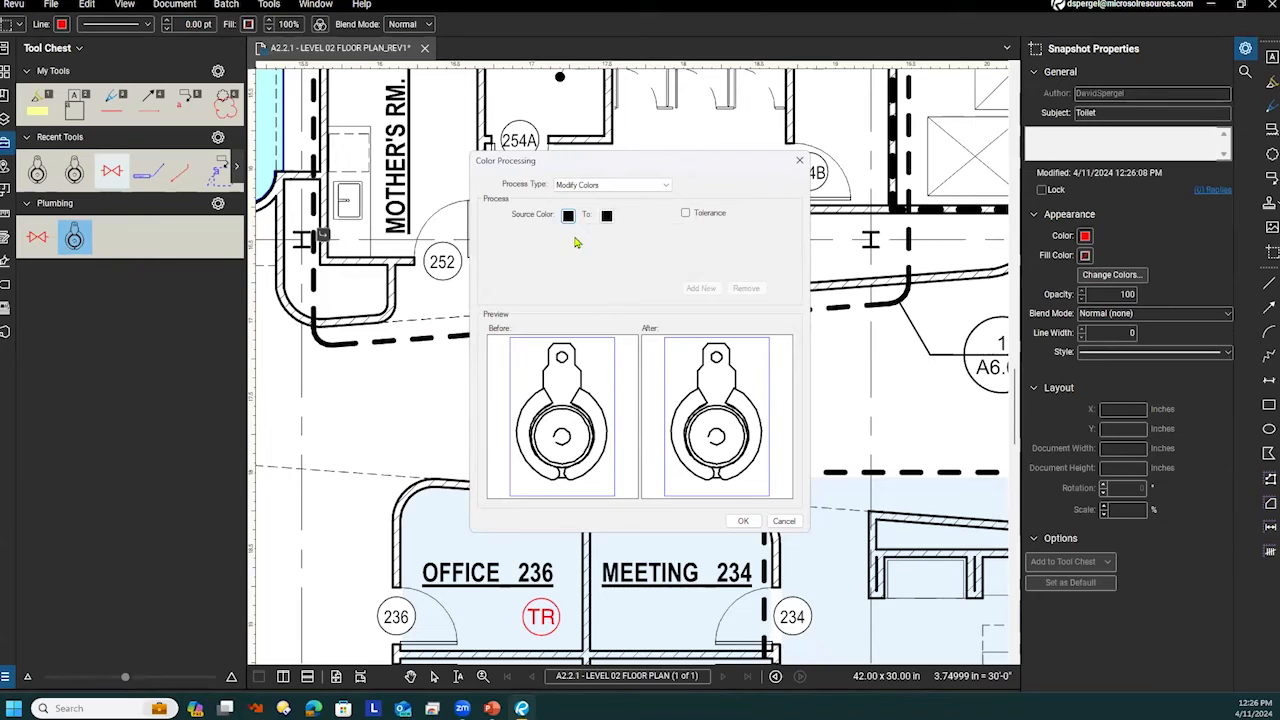
click(605, 216)
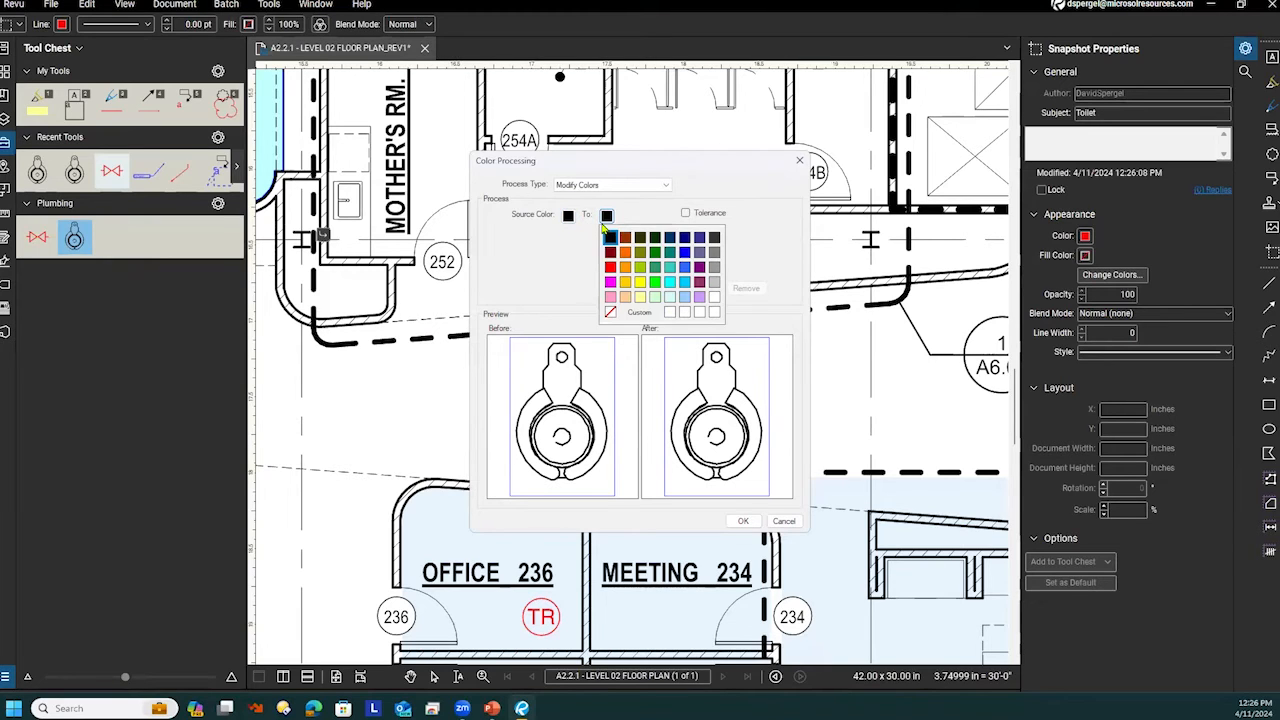
click(611, 267)
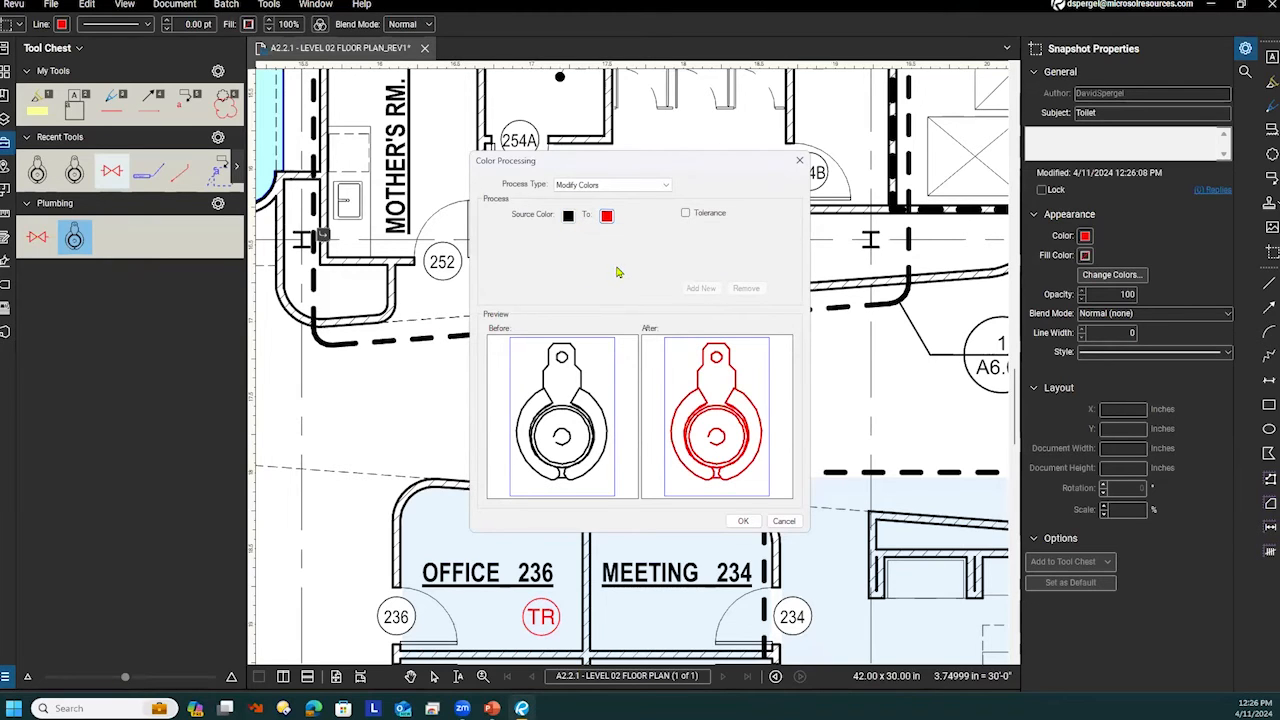
click(740, 522)
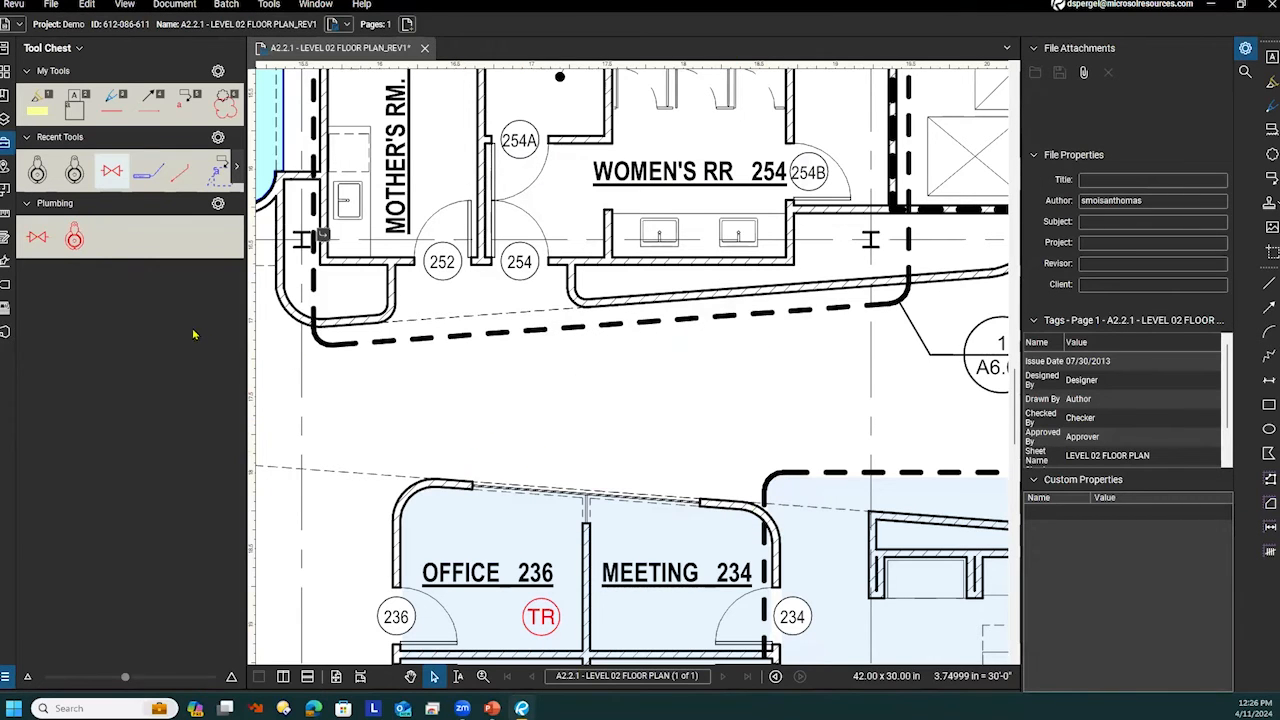
Place a red toilet from the Plumbing tool set in the Storage 254A room beside the women's restroom stalls and deselect it.
click(77, 238)
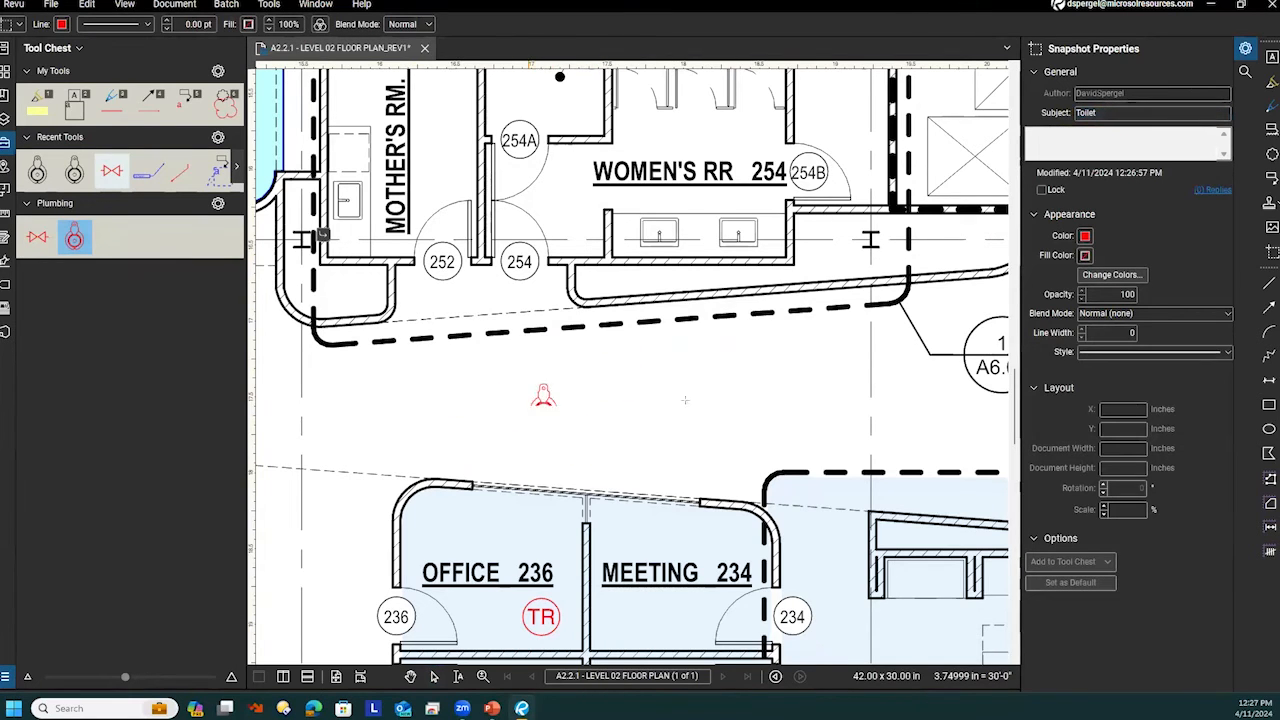
scroll(645, 380, down, 2)
drag(644, 394, 523, 423)
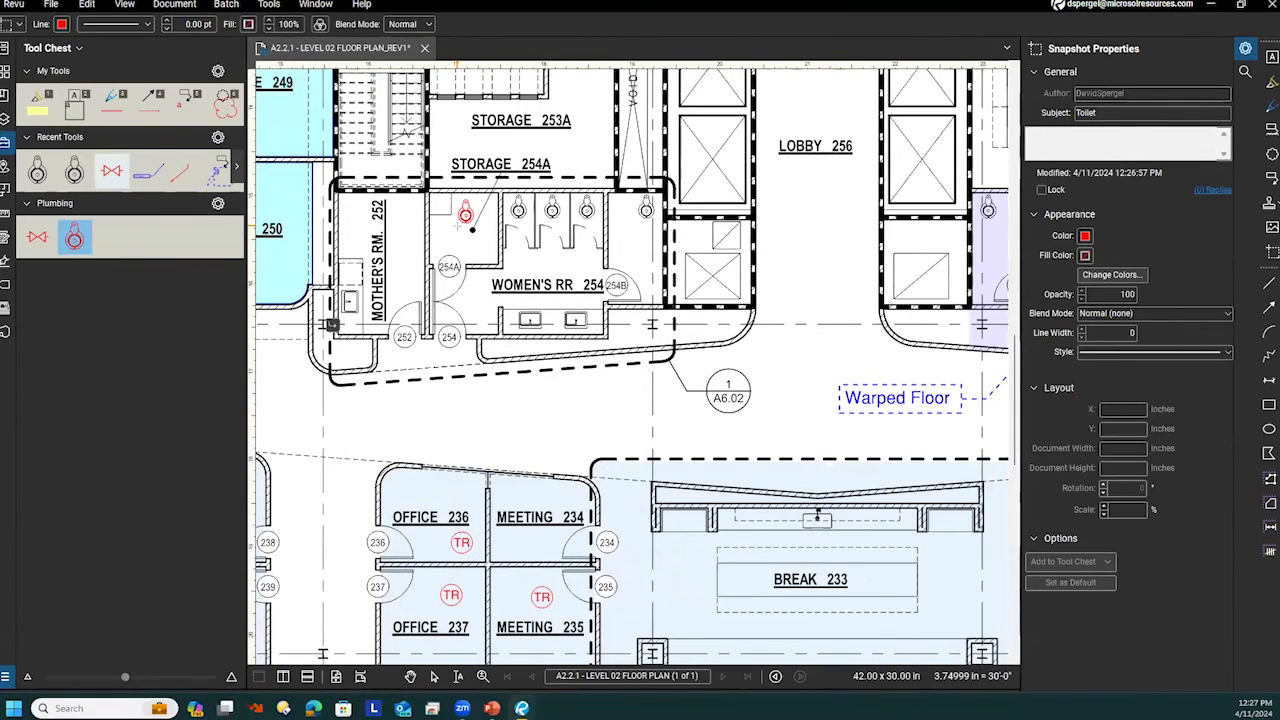
click(465, 213)
scroll(465, 280, up, 4)
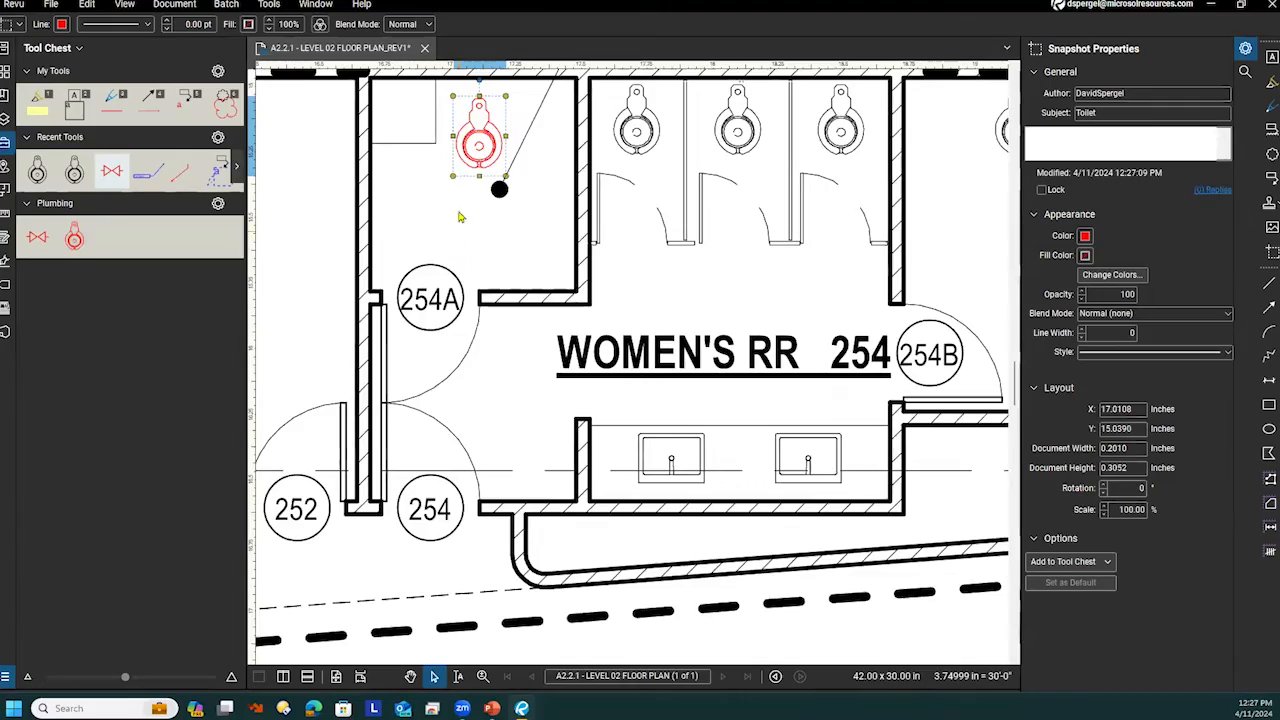
scroll(440, 373, down, 1)
scroll(440, 372, down, 2)
click(467, 440)
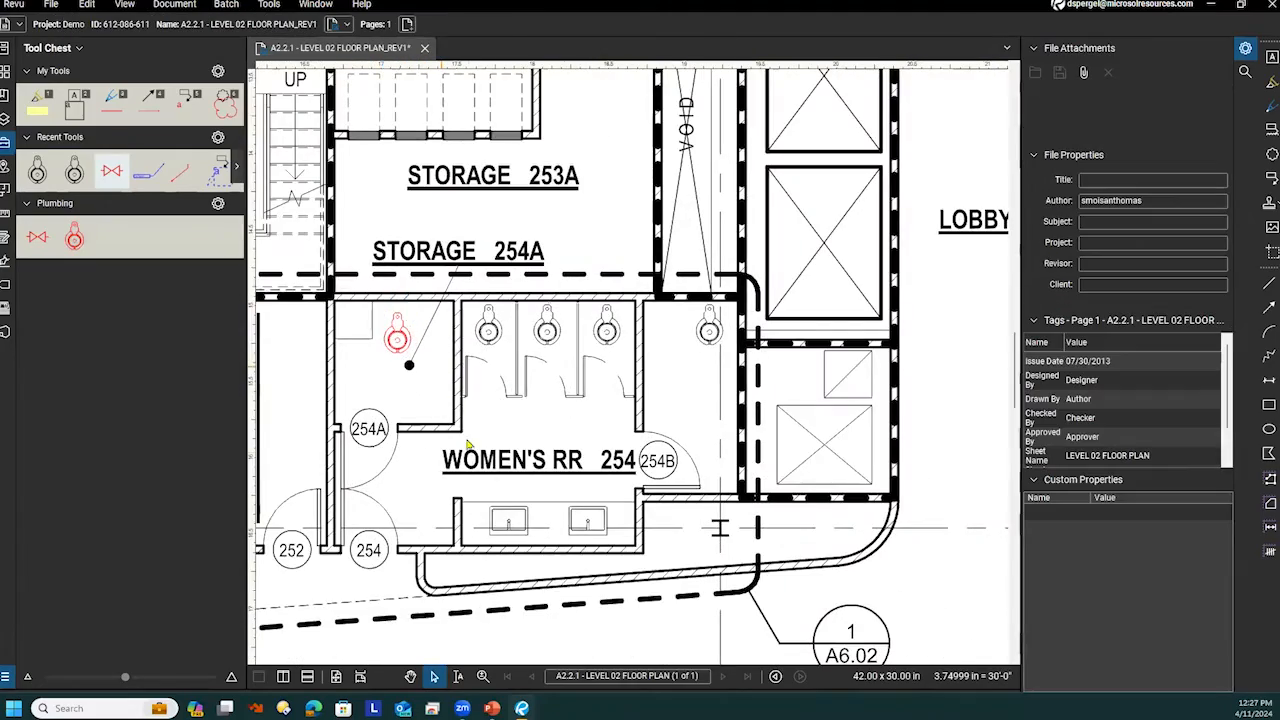
drag(483, 488, 539, 407)
scroll(539, 407, down, 3)
scroll(620, 546, down, 4)
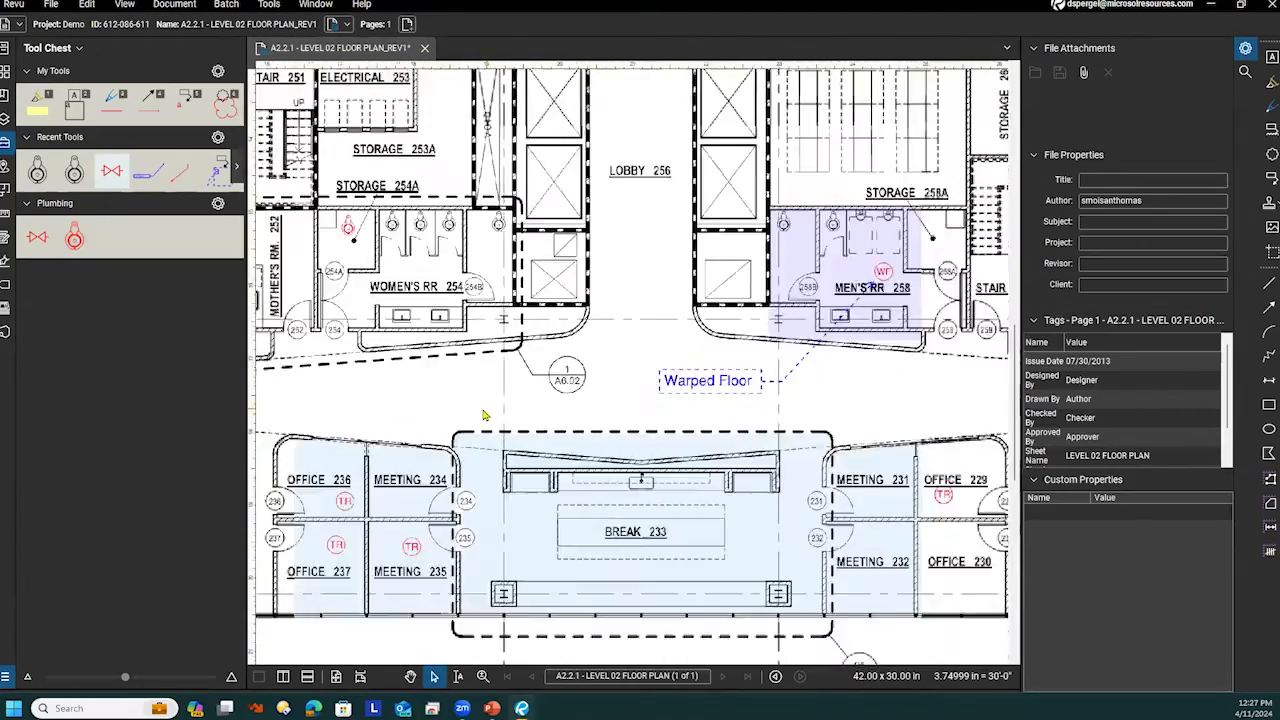
scroll(545, 350, up, 2)
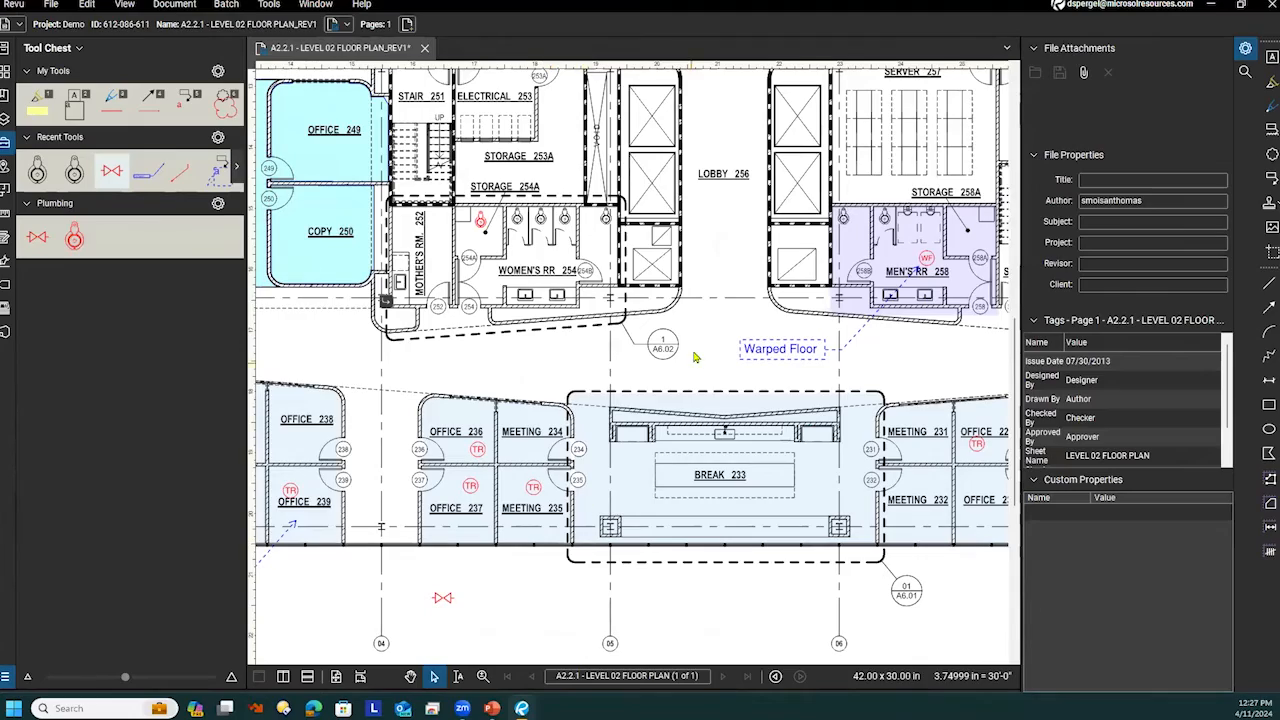
scroll(695, 357, down, 2)
drag(675, 337, 661, 357)
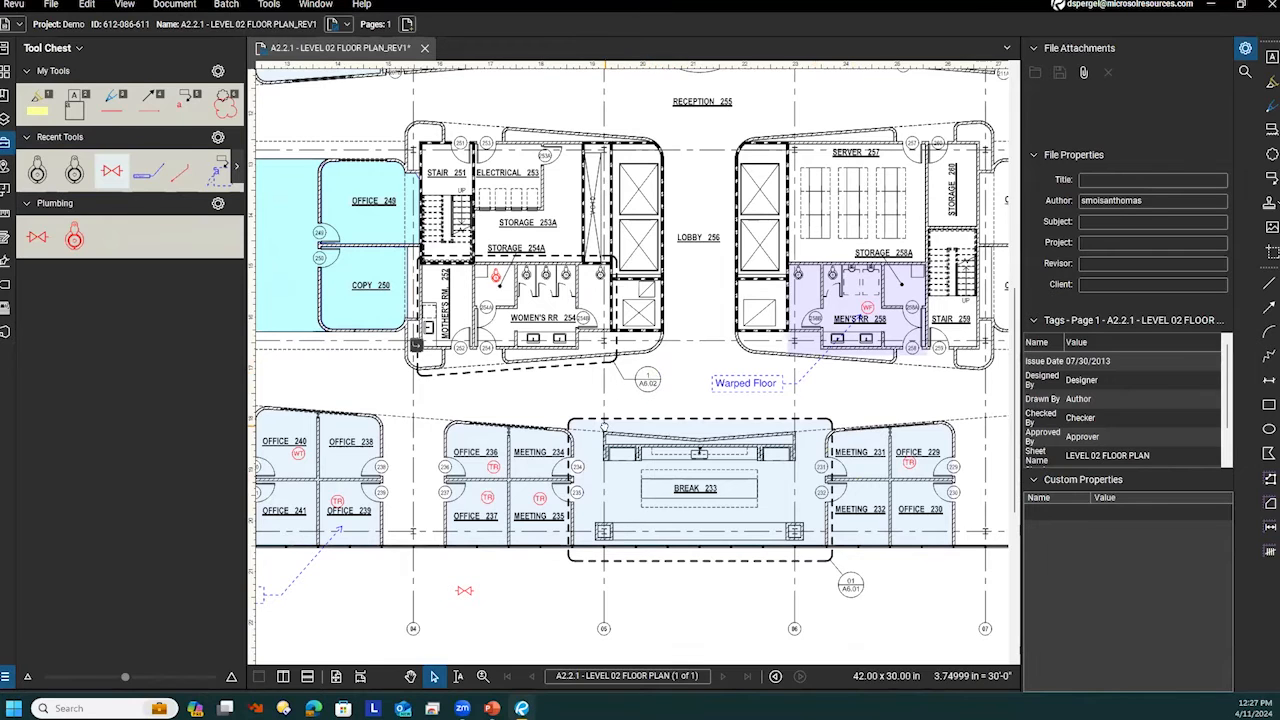
drag(606, 423, 627, 417)
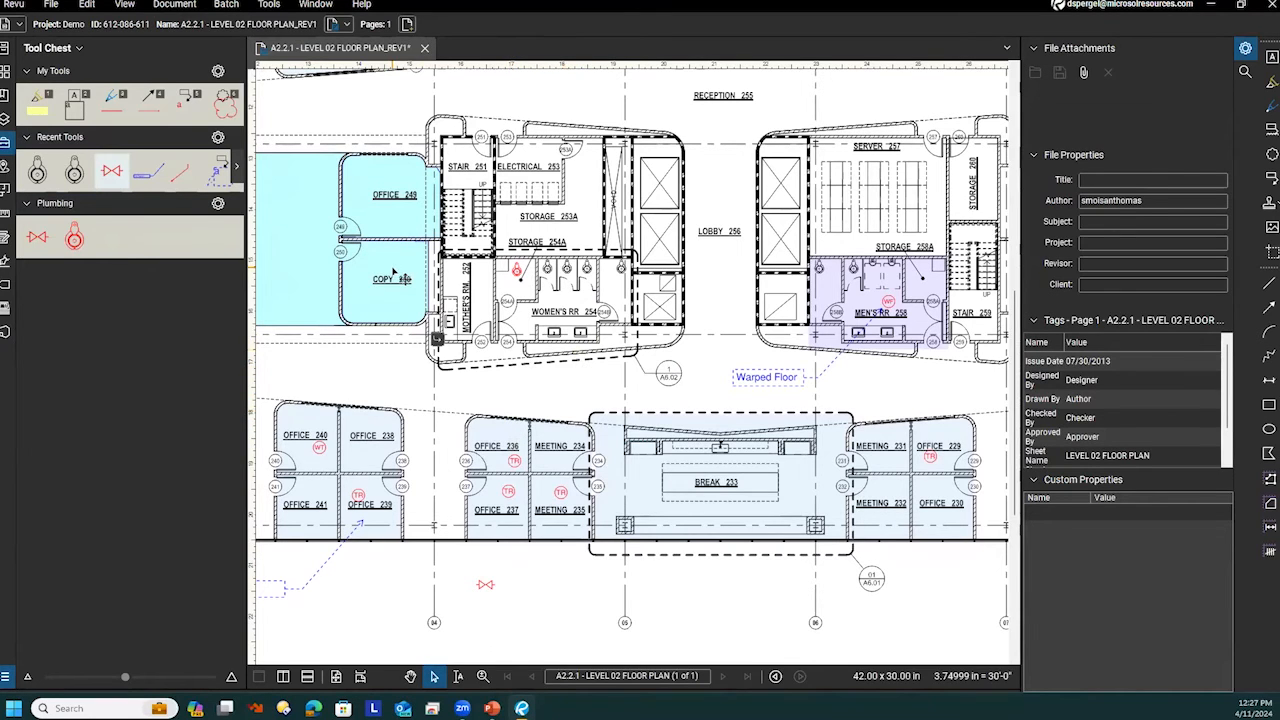
Show the Architect Review tool set in the Tool Chest and briefly activate its Cloud+ tool without drawing.
click(59, 50)
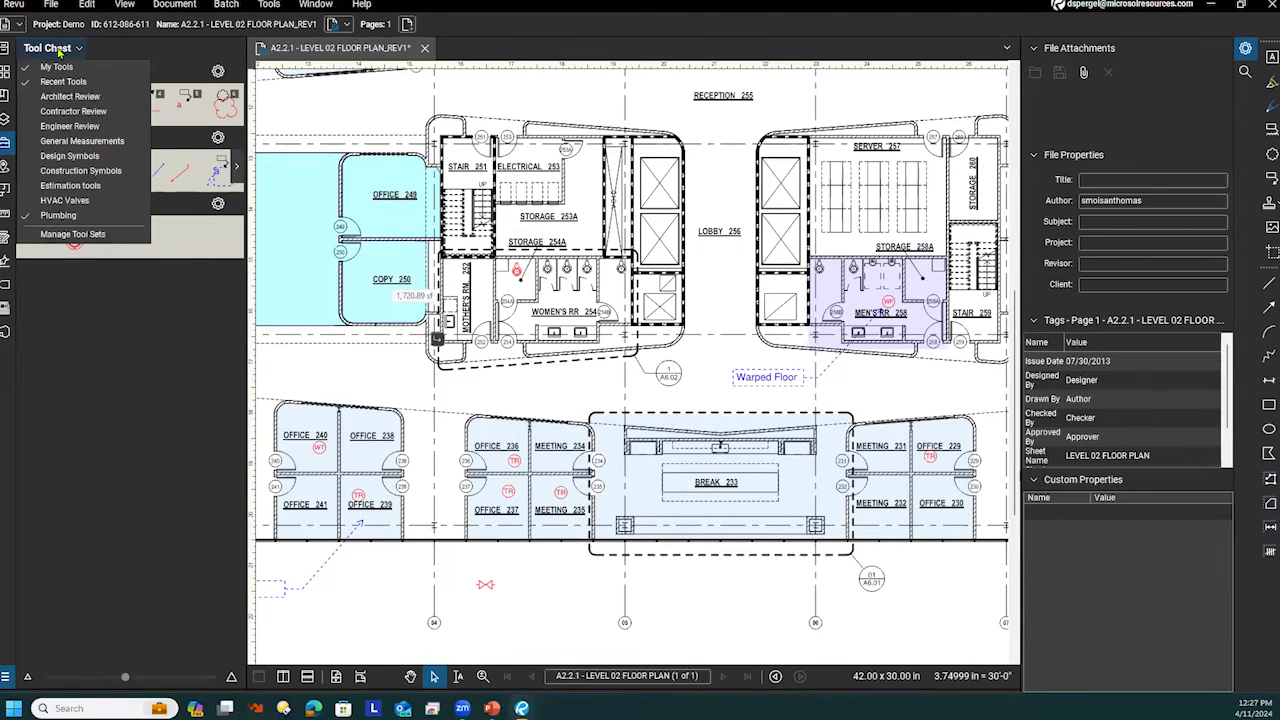
click(107, 103)
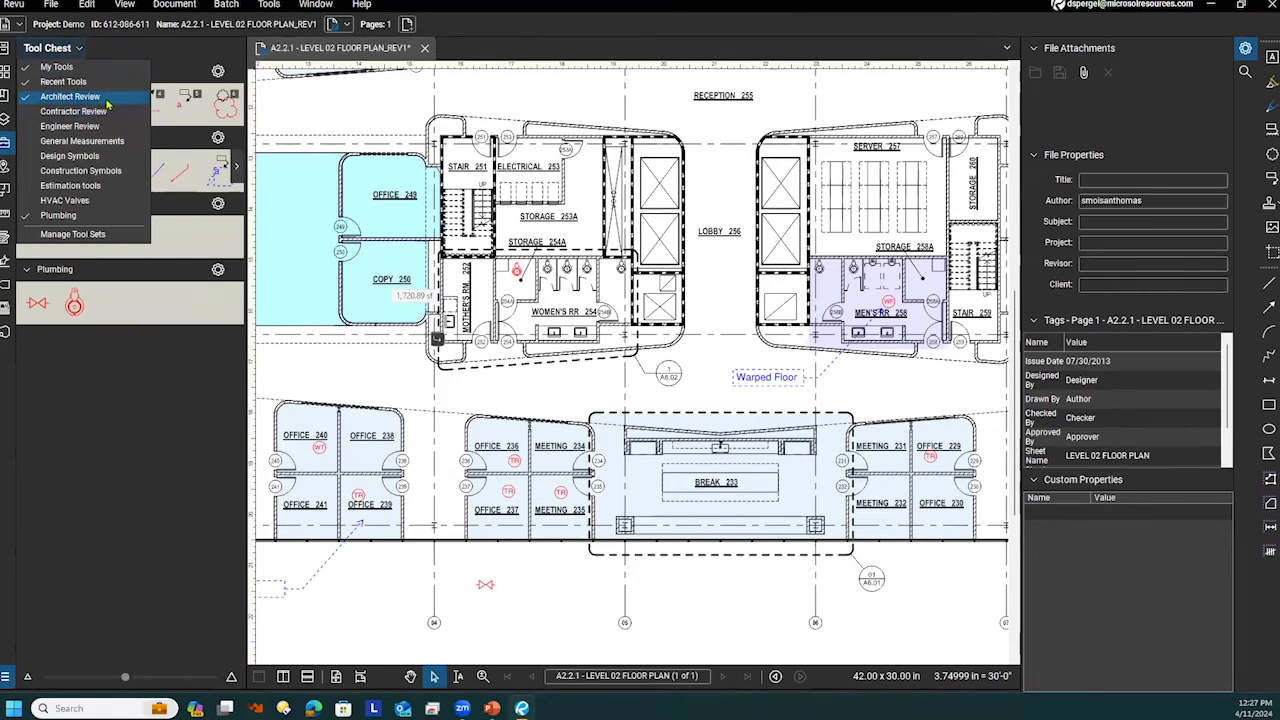
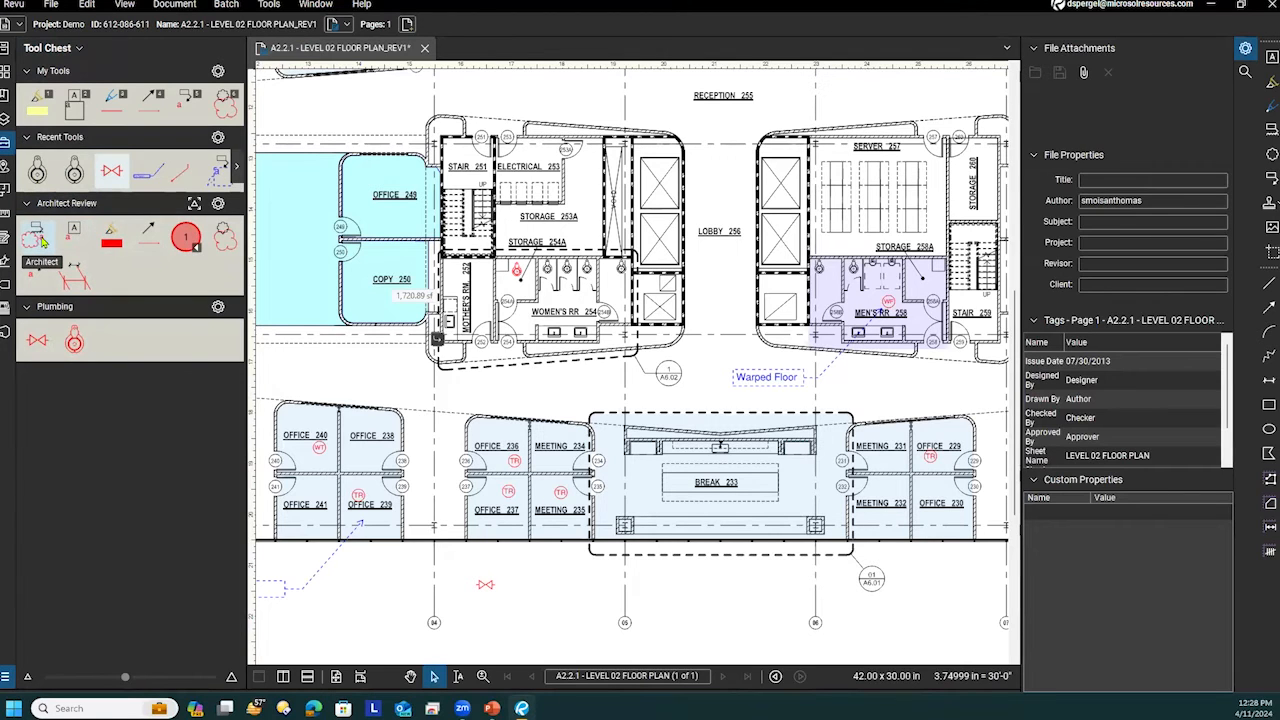
click(43, 242)
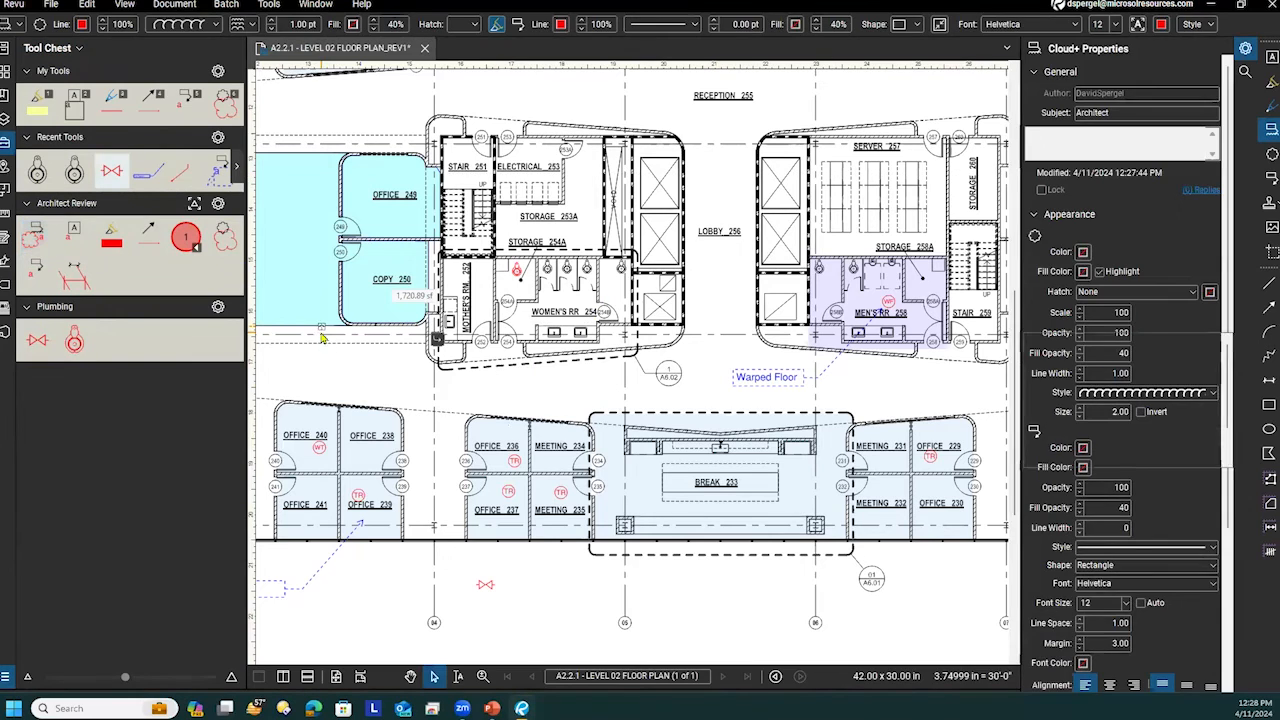
key(Escape)
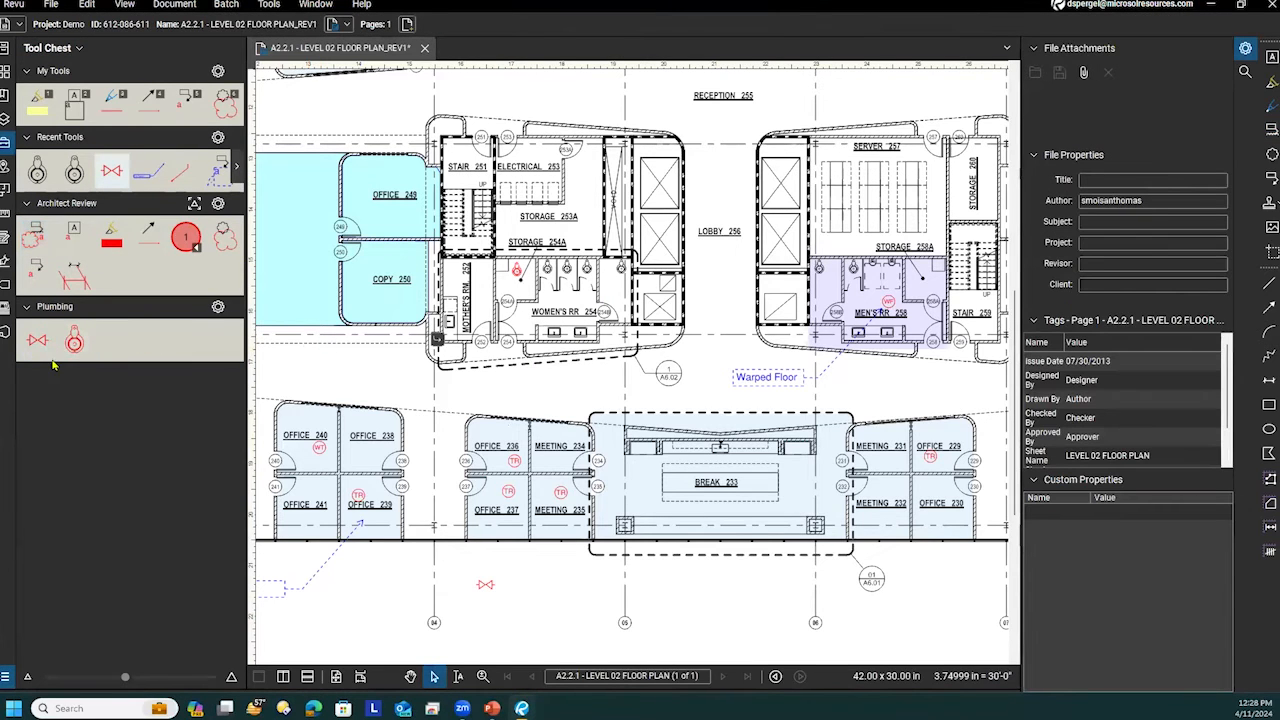
Copy the Cloud+ tool from the Architect Review tool set into the Plumbing tool set.
click(34, 235)
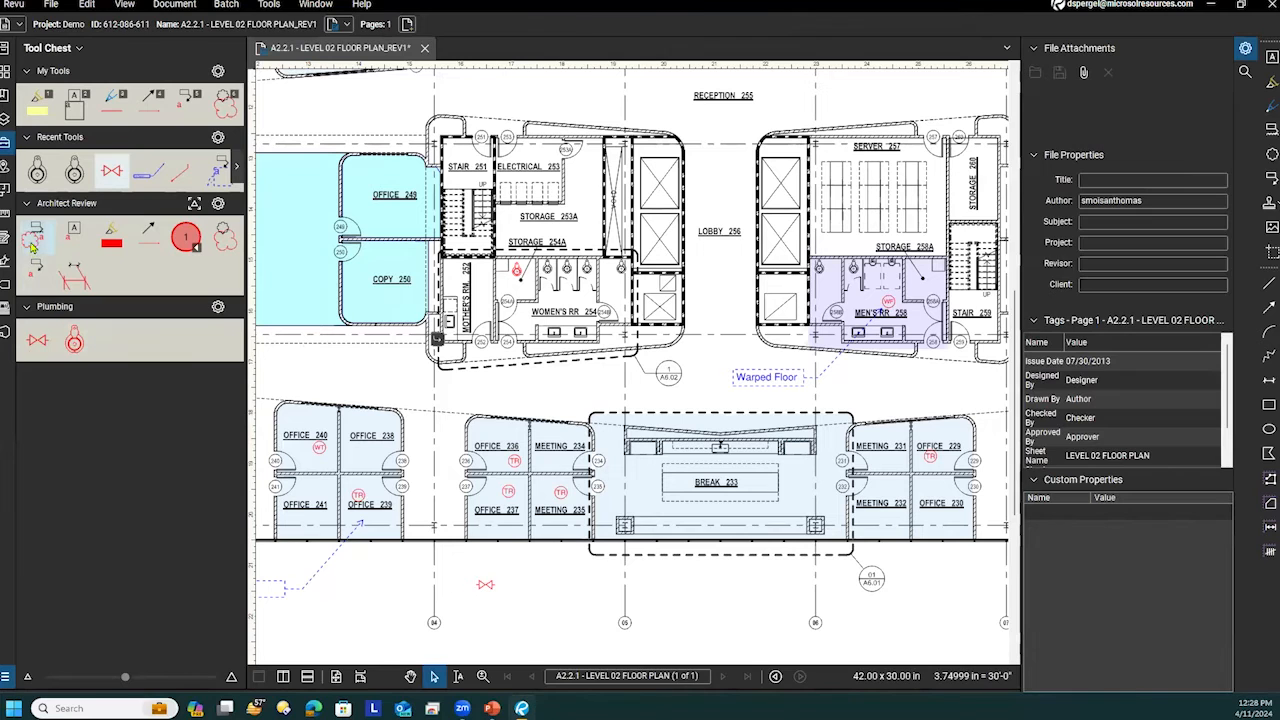
drag(34, 235, 110, 338)
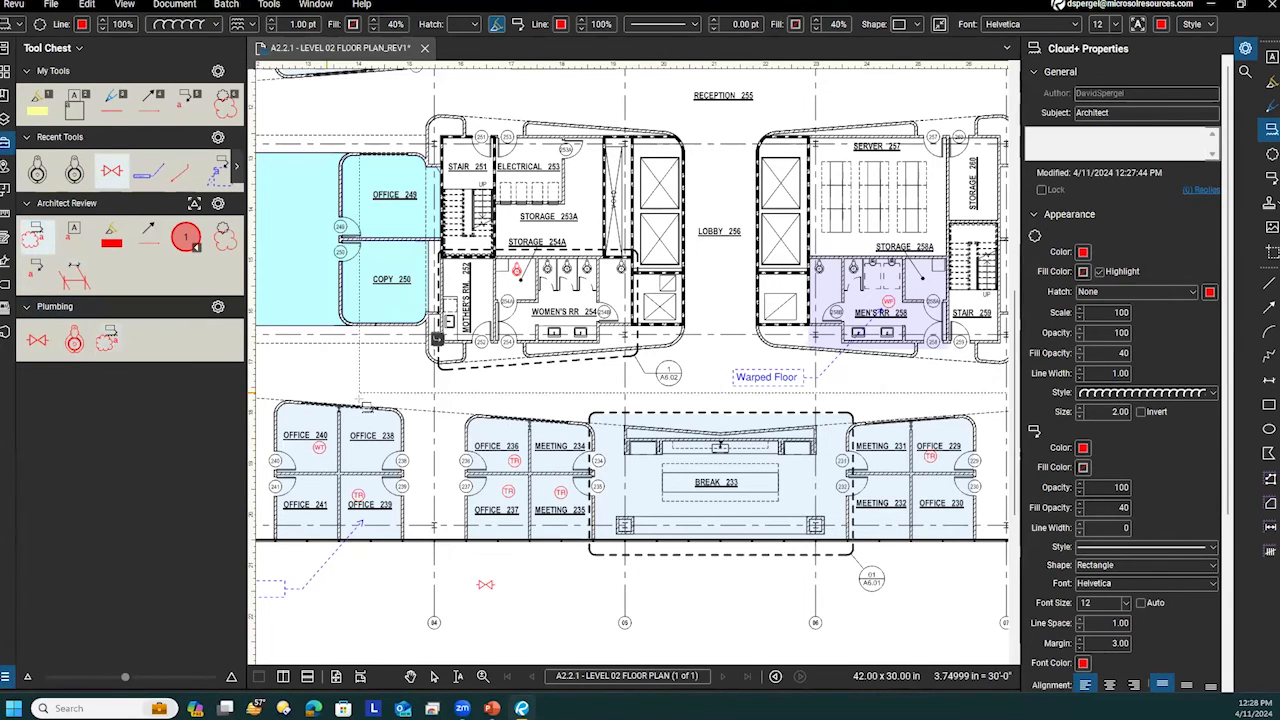
scroll(350, 400, down, 3)
key(Escape)
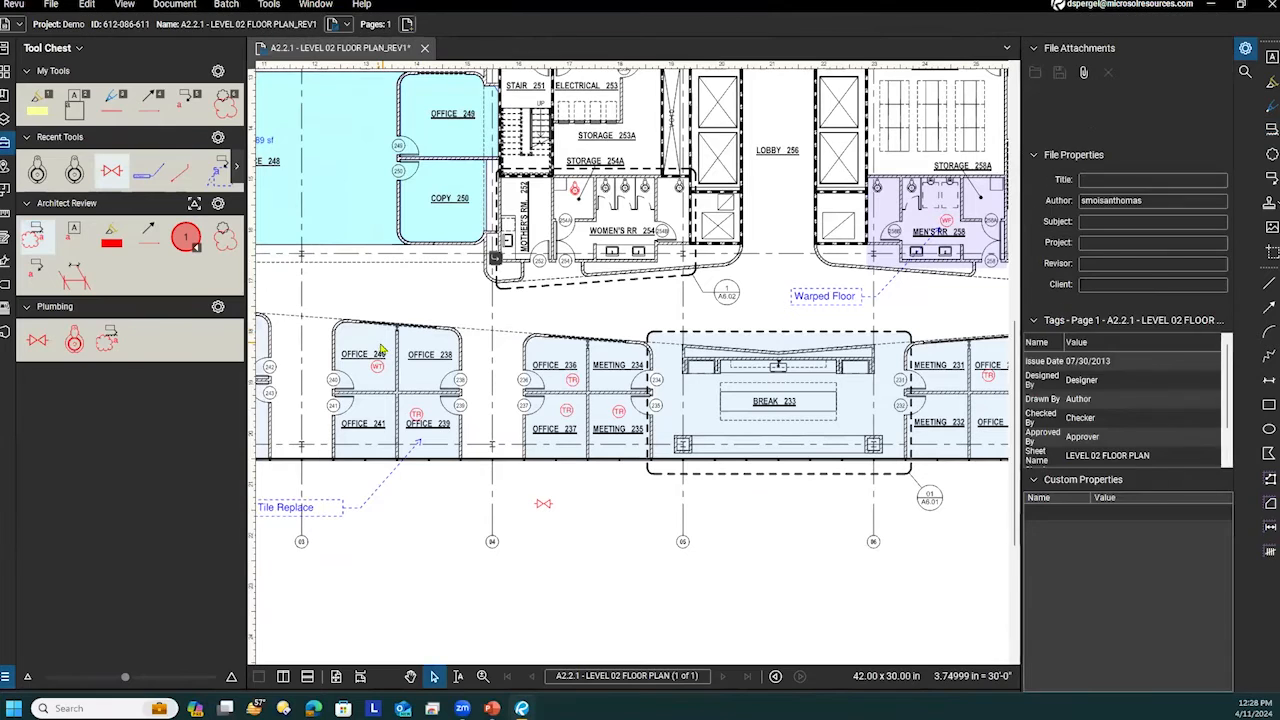
Set the subject of the Cloud+ tool in the Plumbing tool set to Plumbing.
right_click(112, 342)
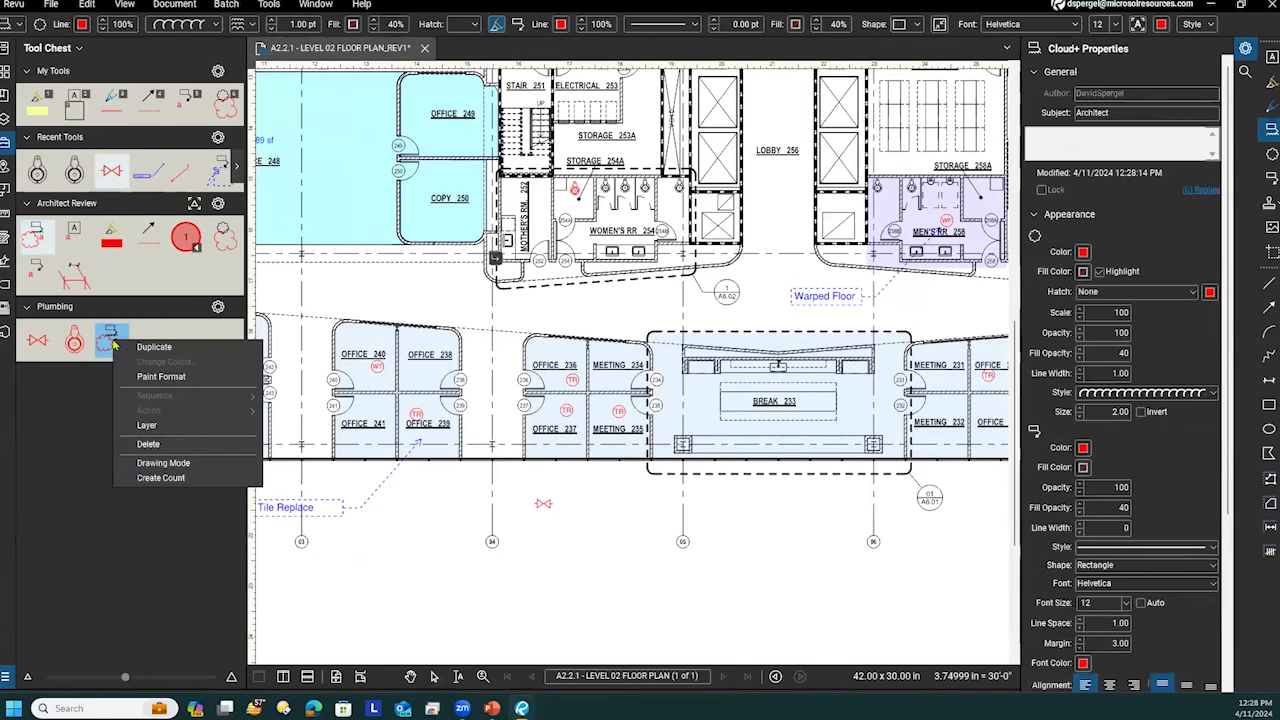
key(Escape)
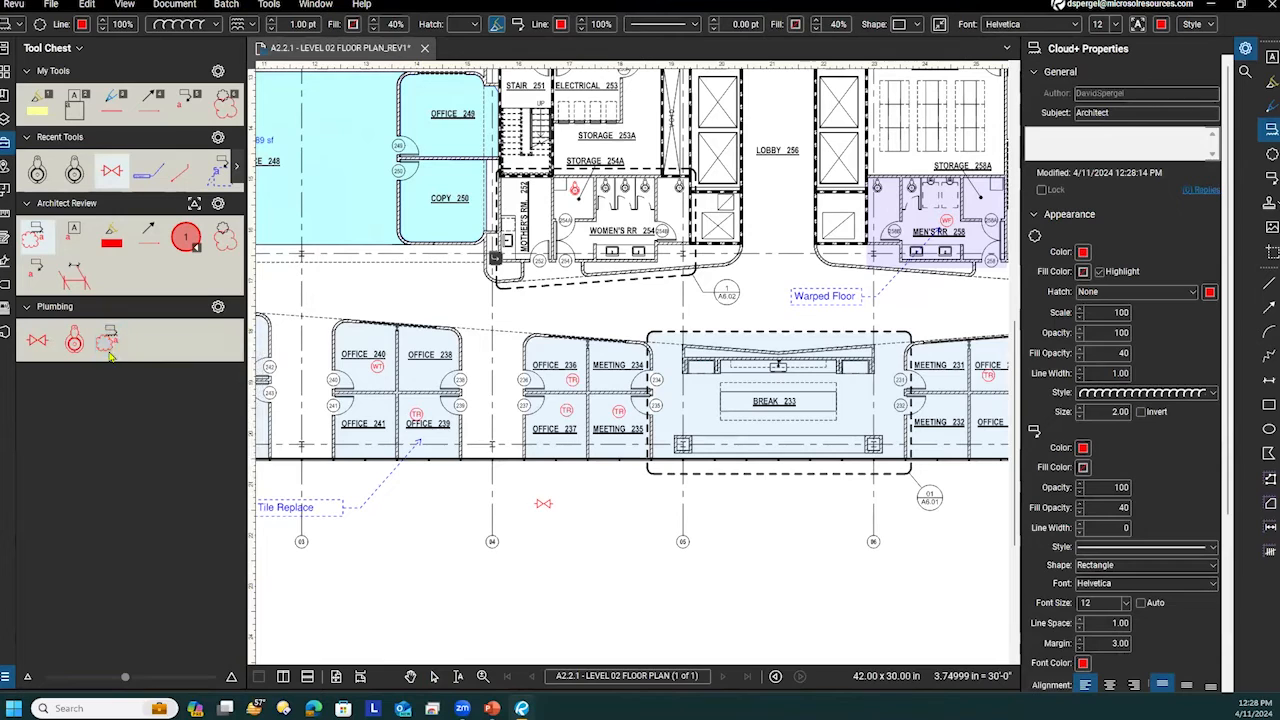
double_click(1105, 113)
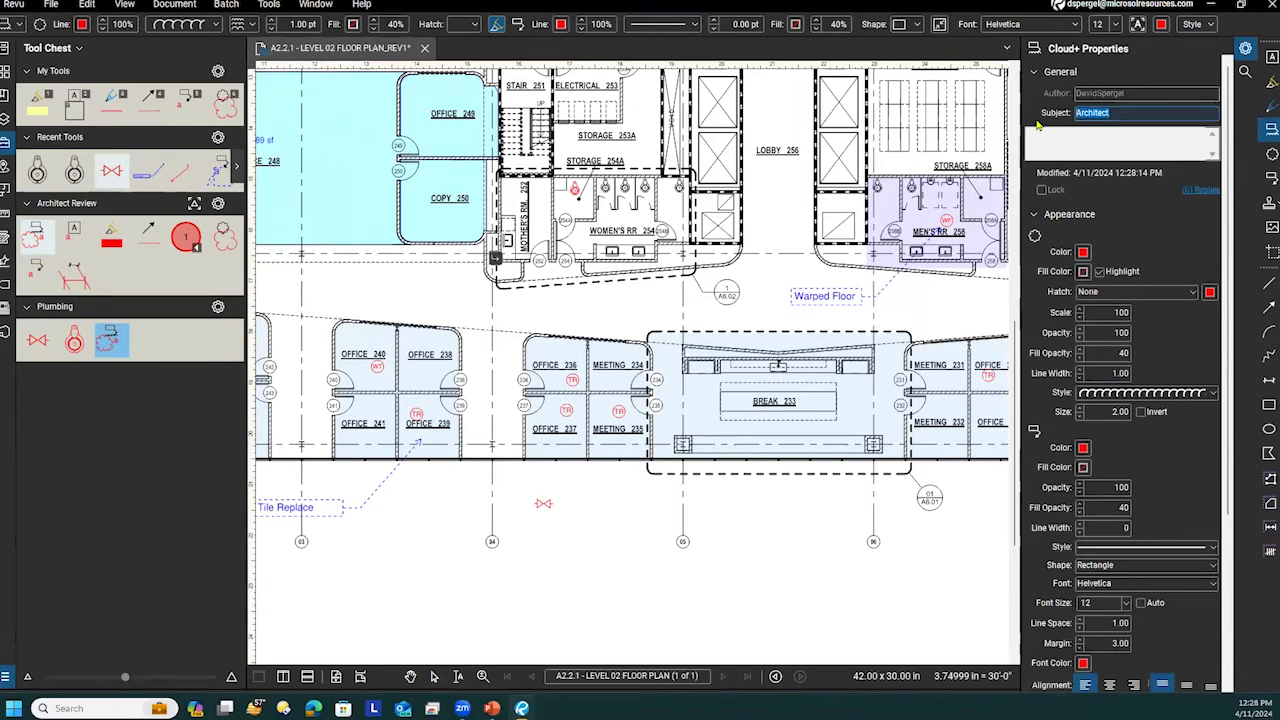
text(Plumbing)
Draw a Cloud+ markup around Offices 229 and 230 with the callout text "Tile Replace" below the plan, and deselect it.
drag(702, 500, 407, 463)
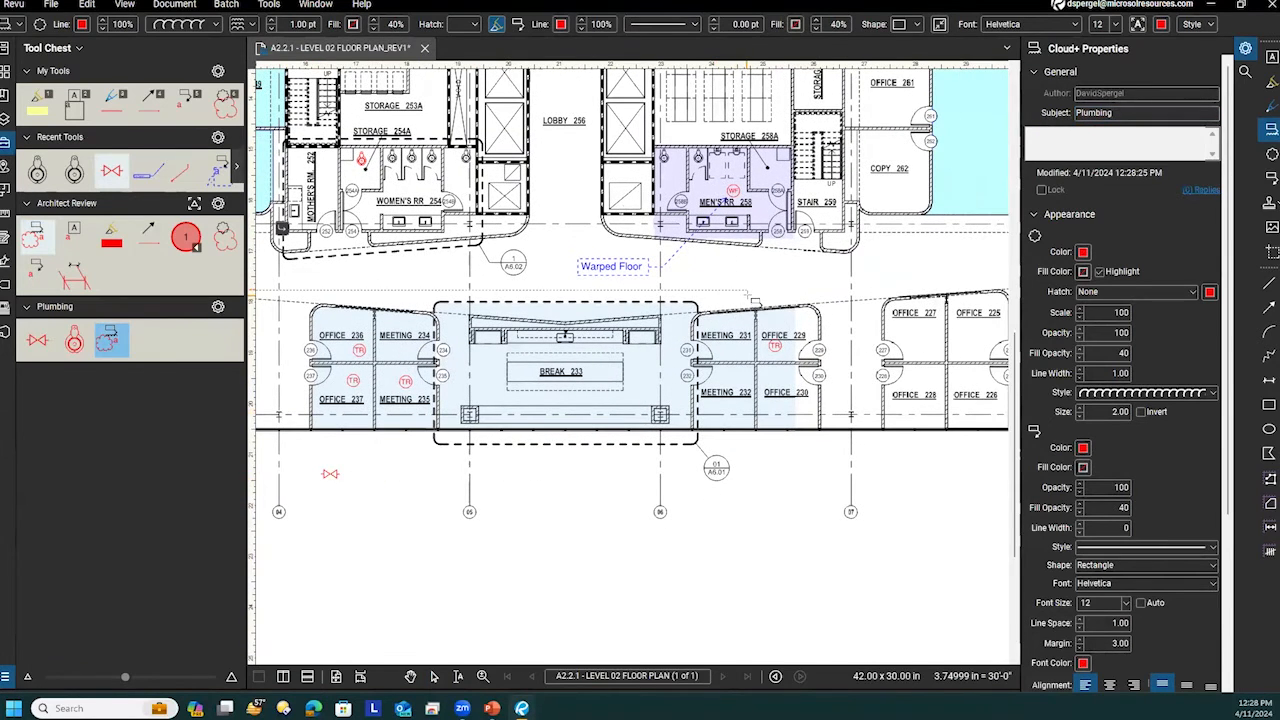
drag(843, 453, 855, 475)
click(670, 550)
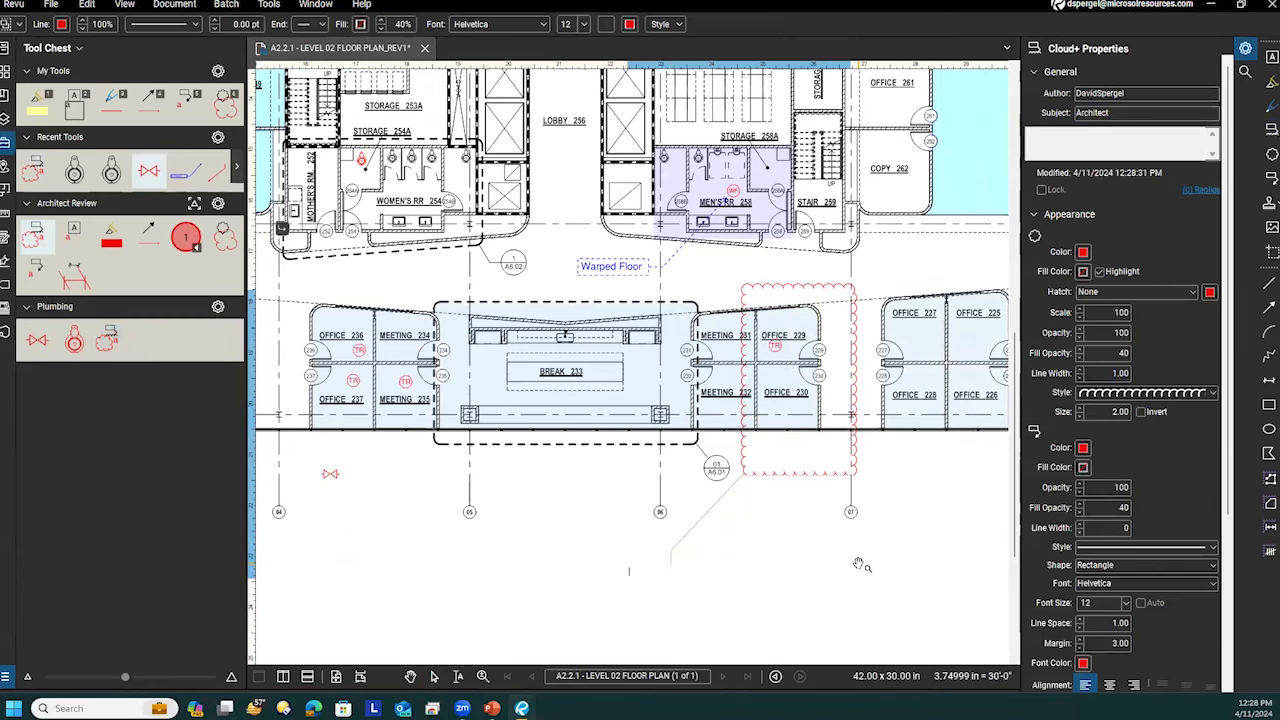
text(Tile Replace)
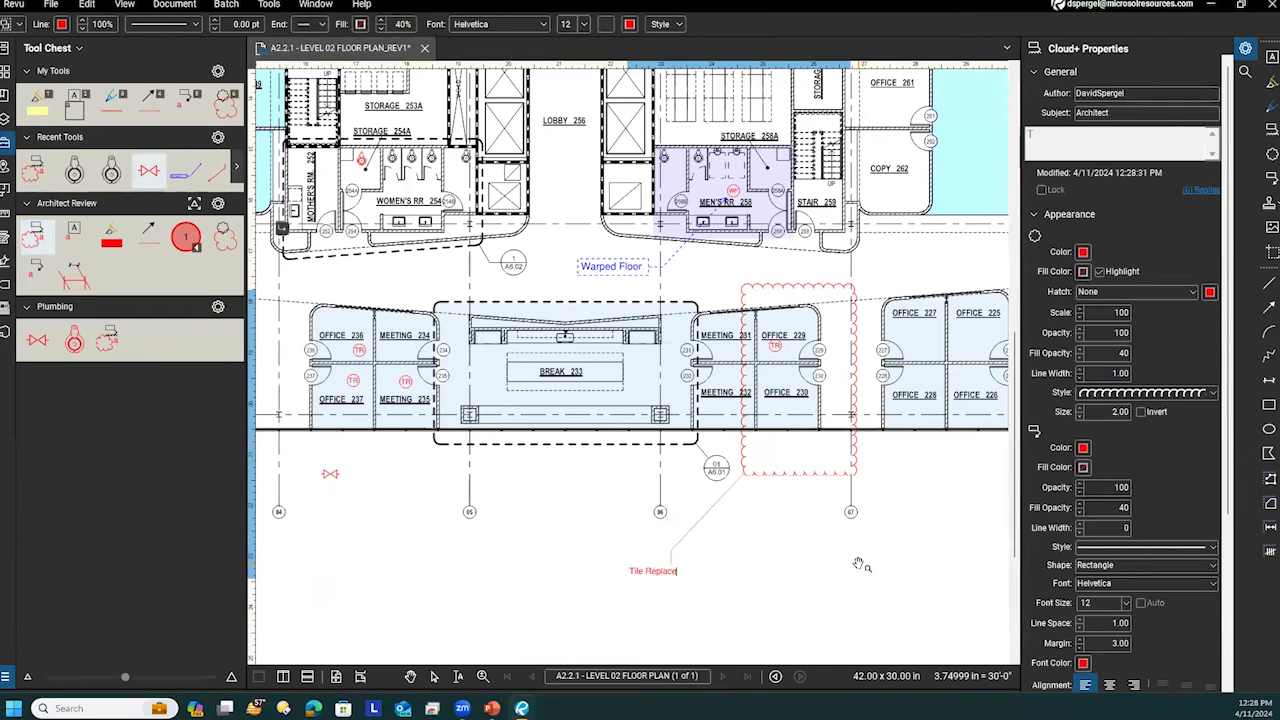
click(860, 572)
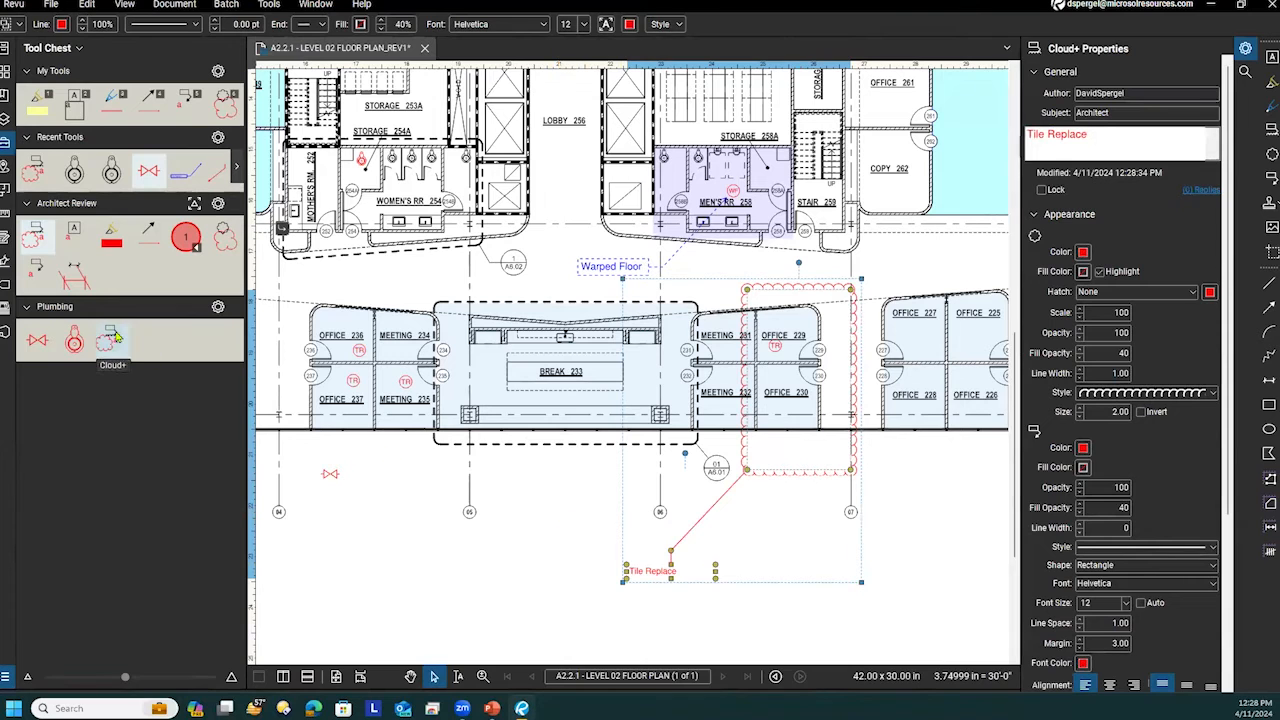
drag(901, 476, 767, 458)
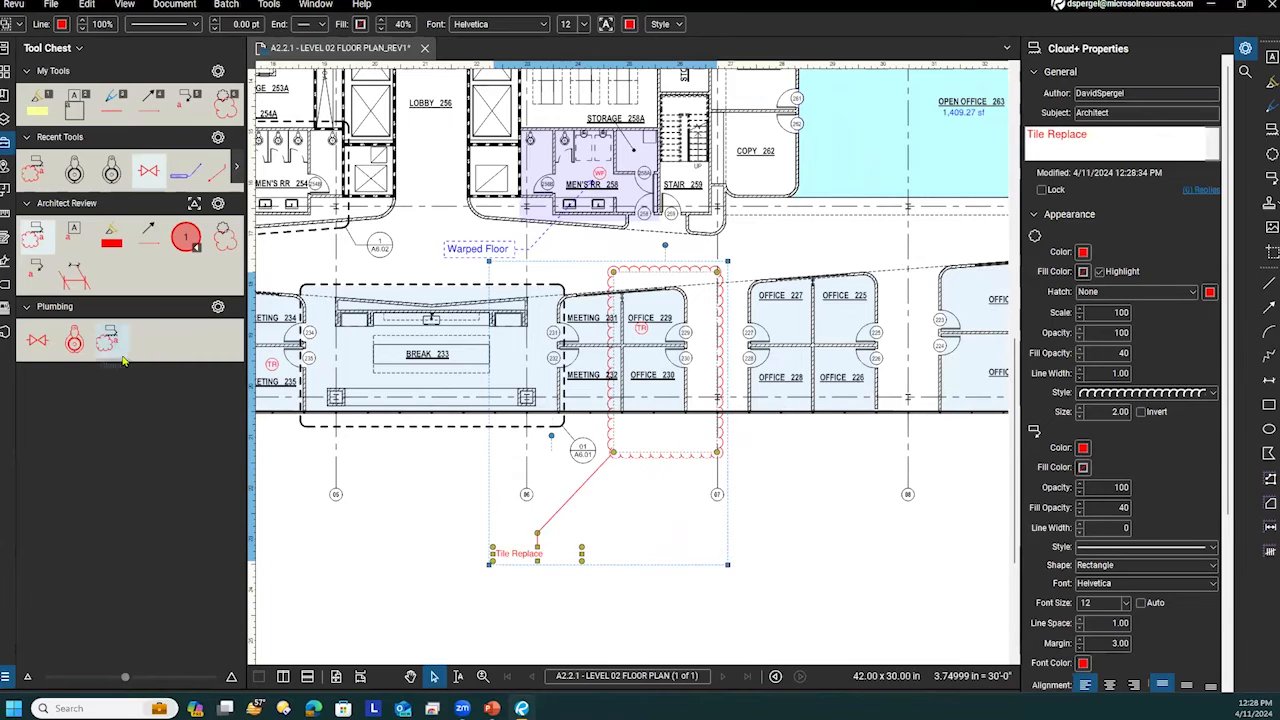
click(761, 503)
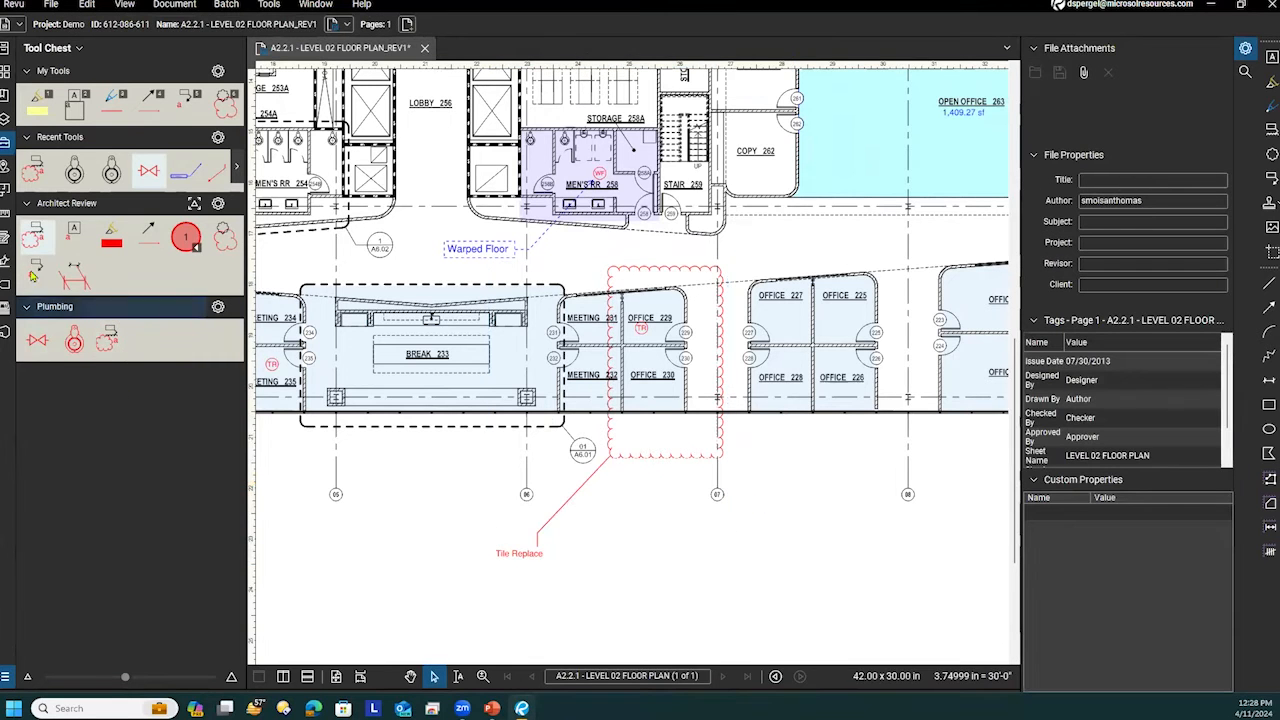
Delete the Tile Replace cloud markup and set the subject of the Plumbing set's Cloud+ tool to Plumbing.
click(650, 460)
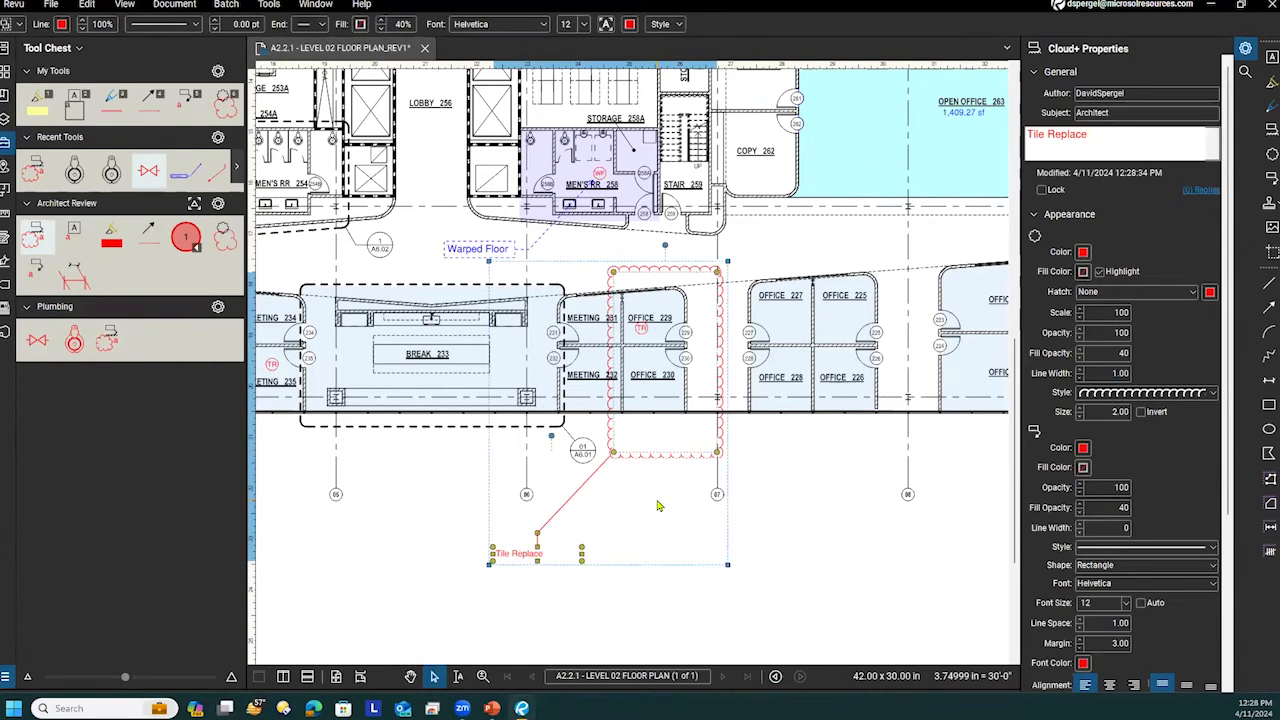
key(Delete)
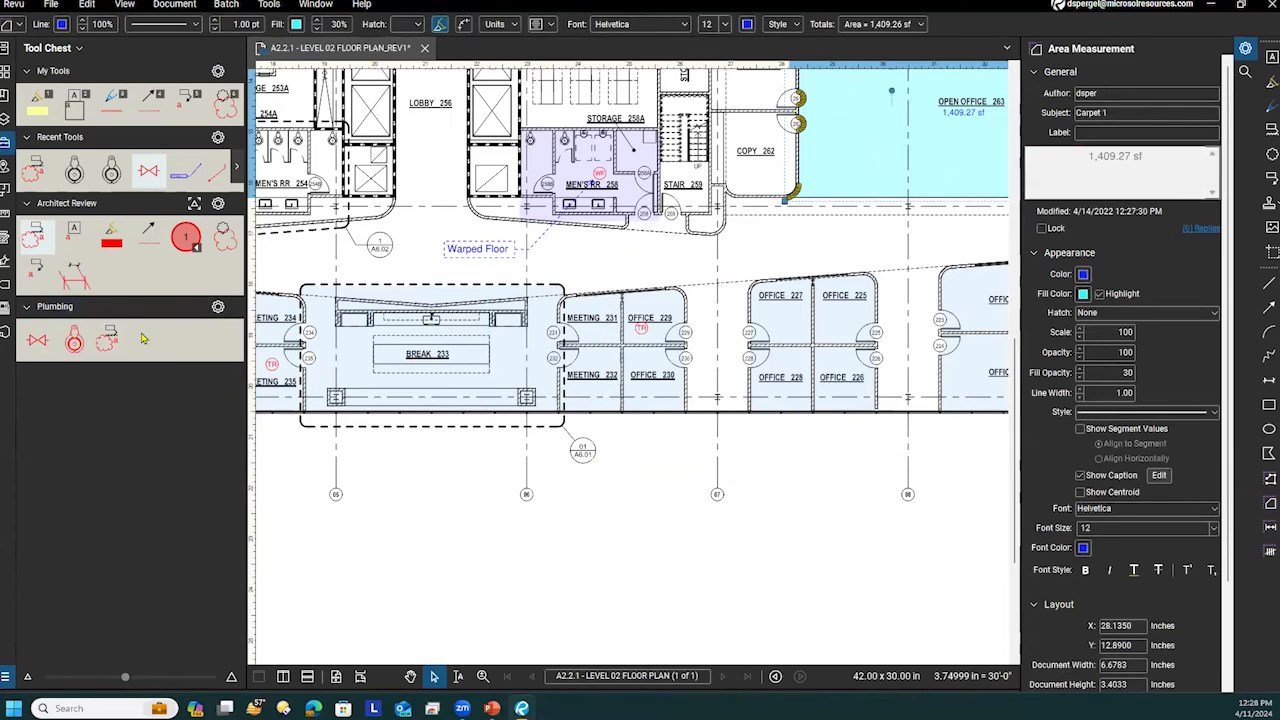
click(112, 342)
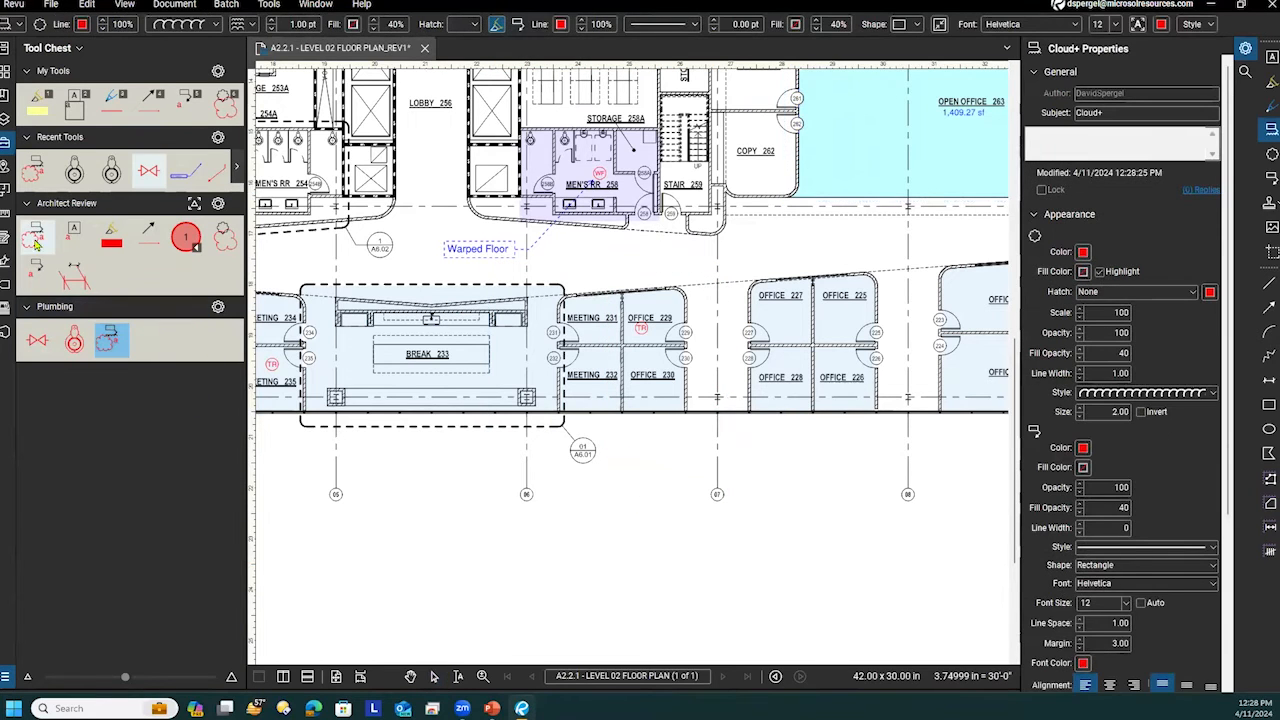
click(1116, 112)
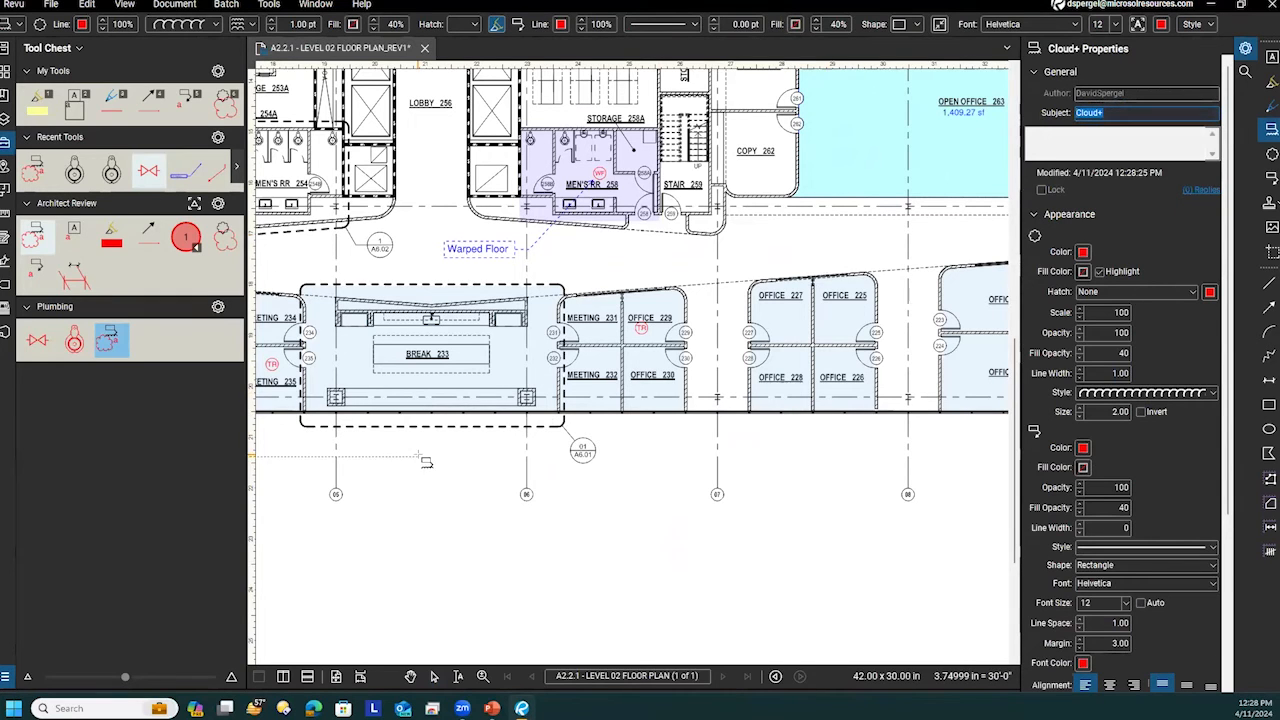
click(35, 256)
text(Plumbing)
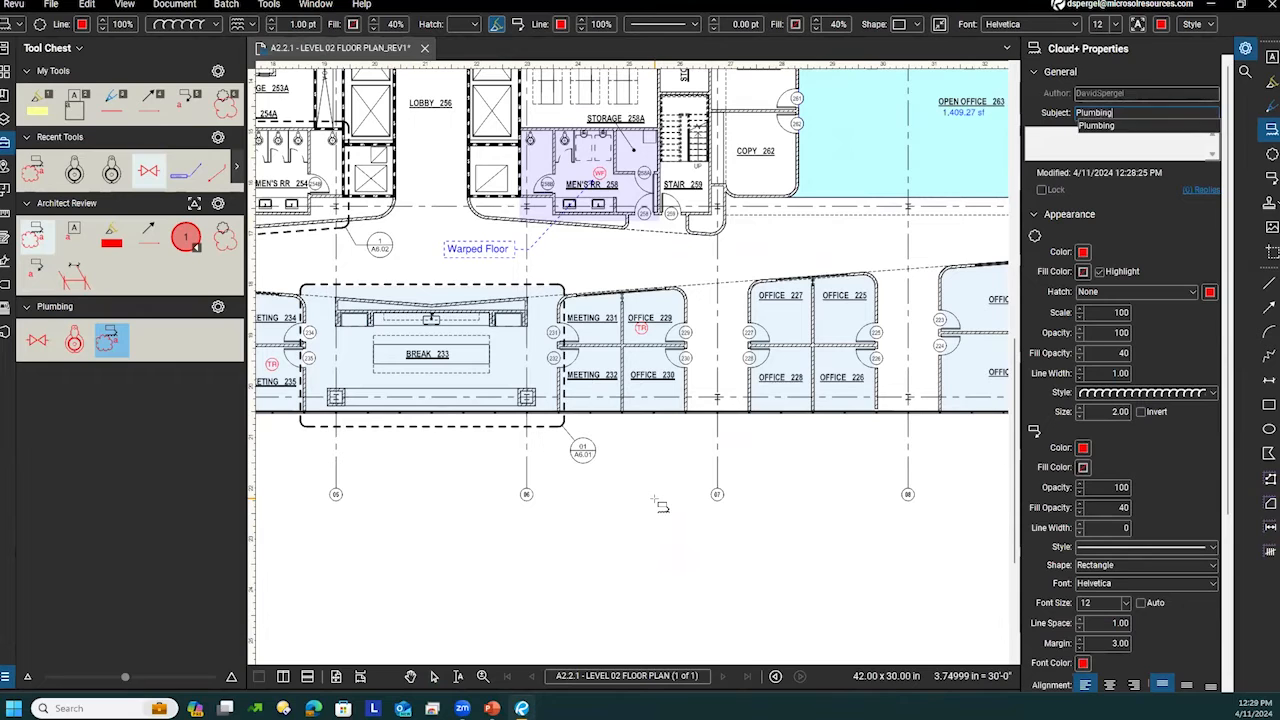
key(Return)
Draw a Cloud+ markup around Offices 229 and 230 with the callout text "Tile Replace" below the plan.
drag(593, 264, 727, 458)
click(511, 528)
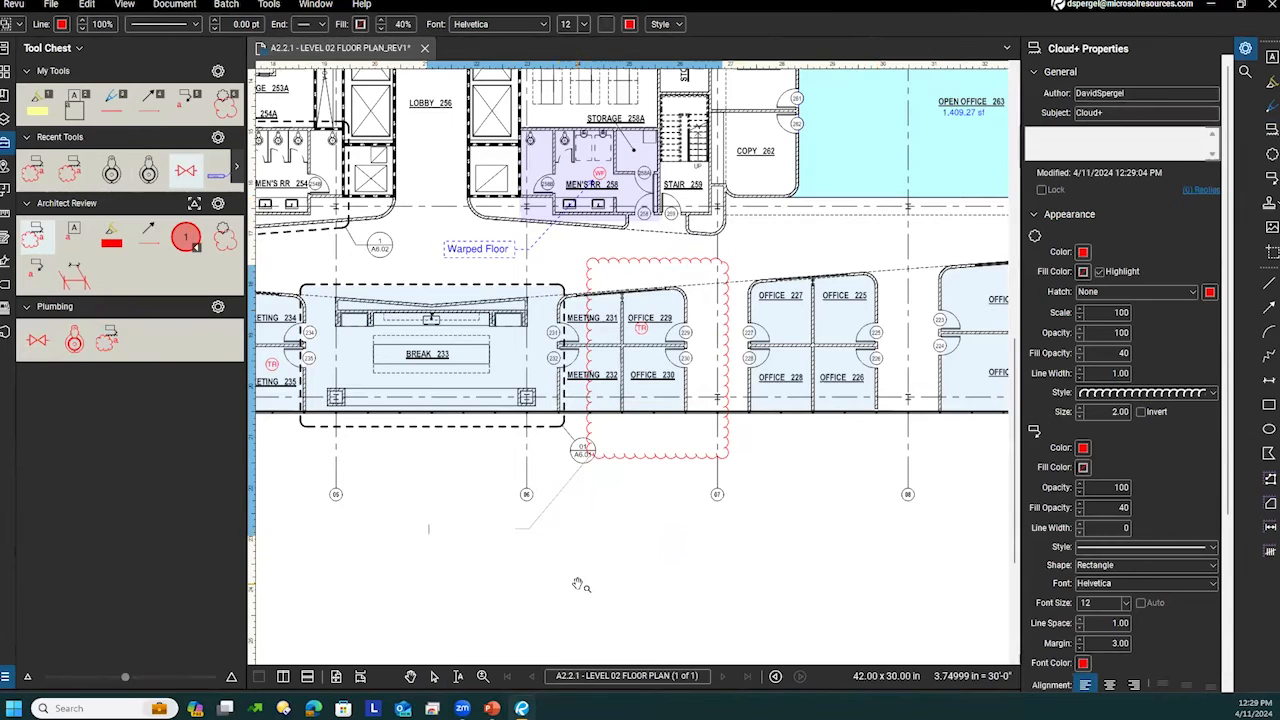
text(Tile Replace)
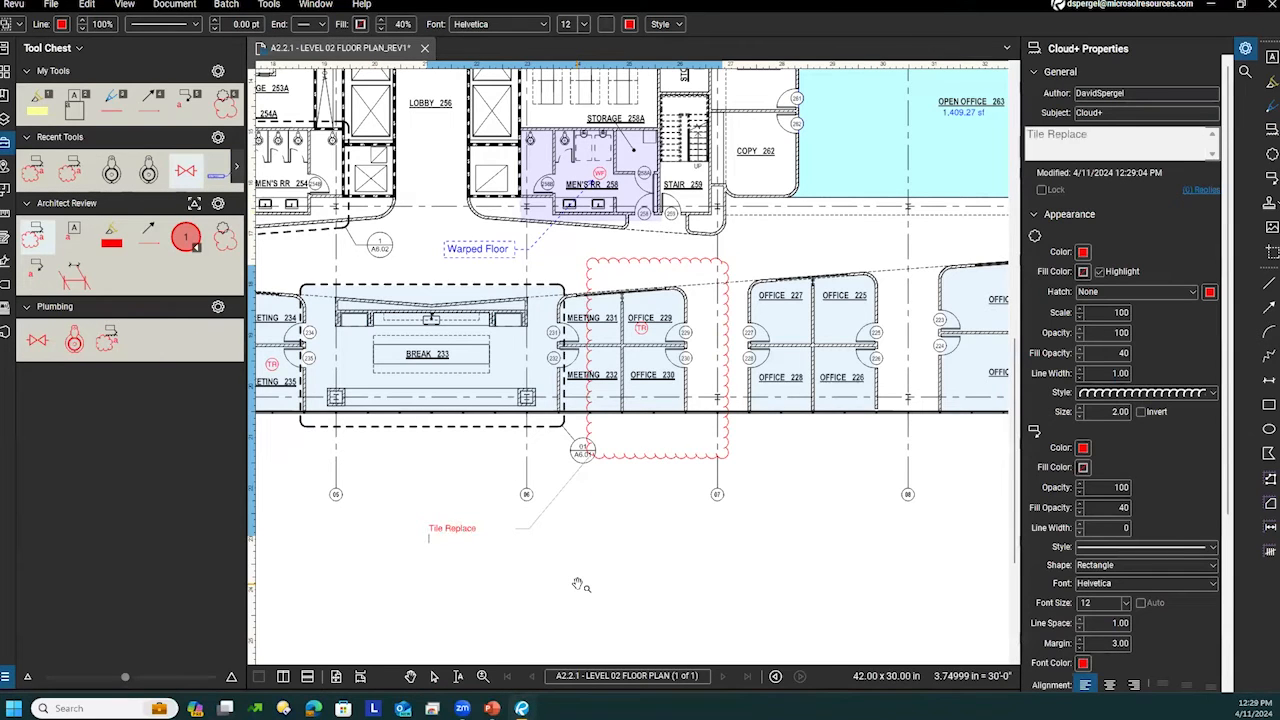
key(Escape)
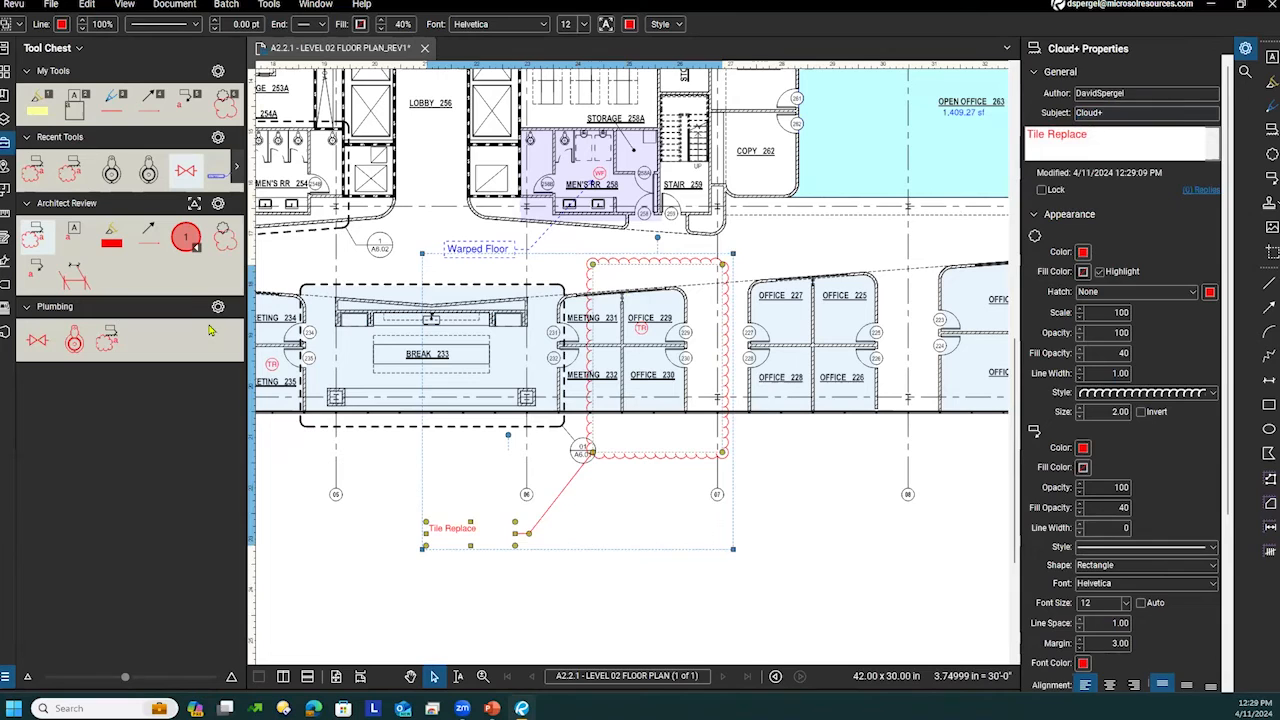
Check the subject of the new Tile Replace cloud markup and delete the markup.
click(760, 460)
click(686, 456)
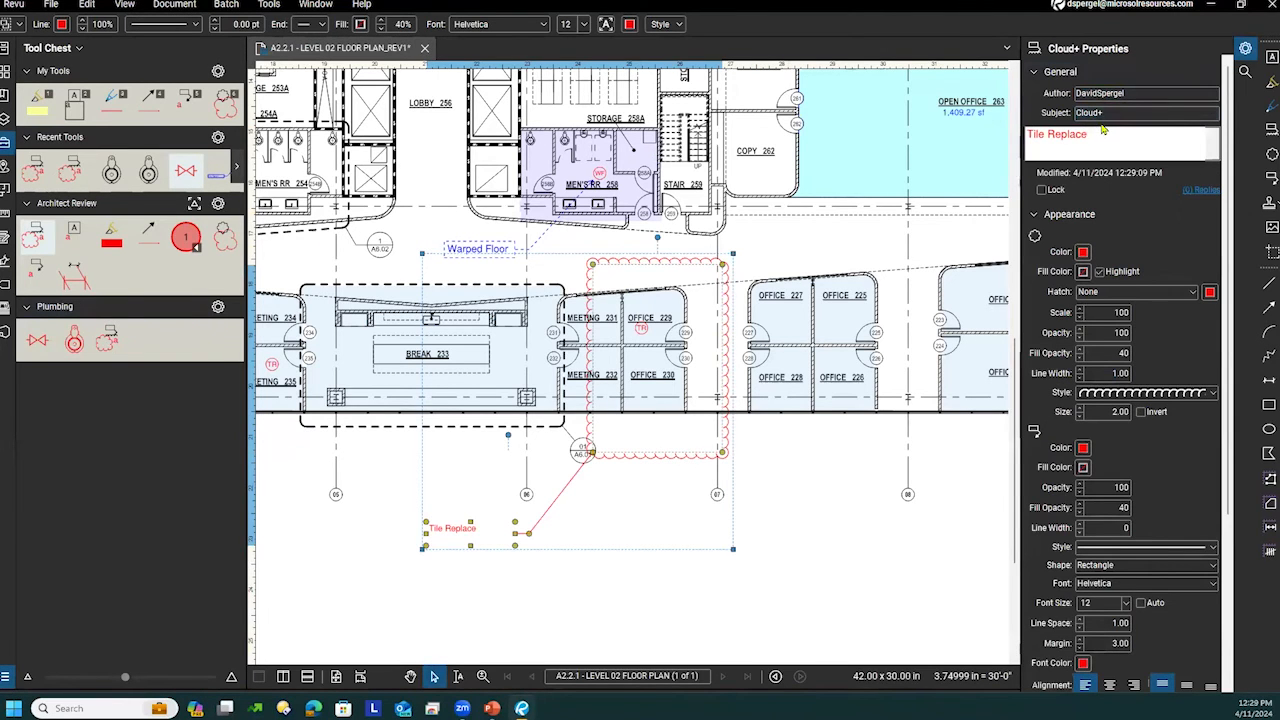
click(763, 481)
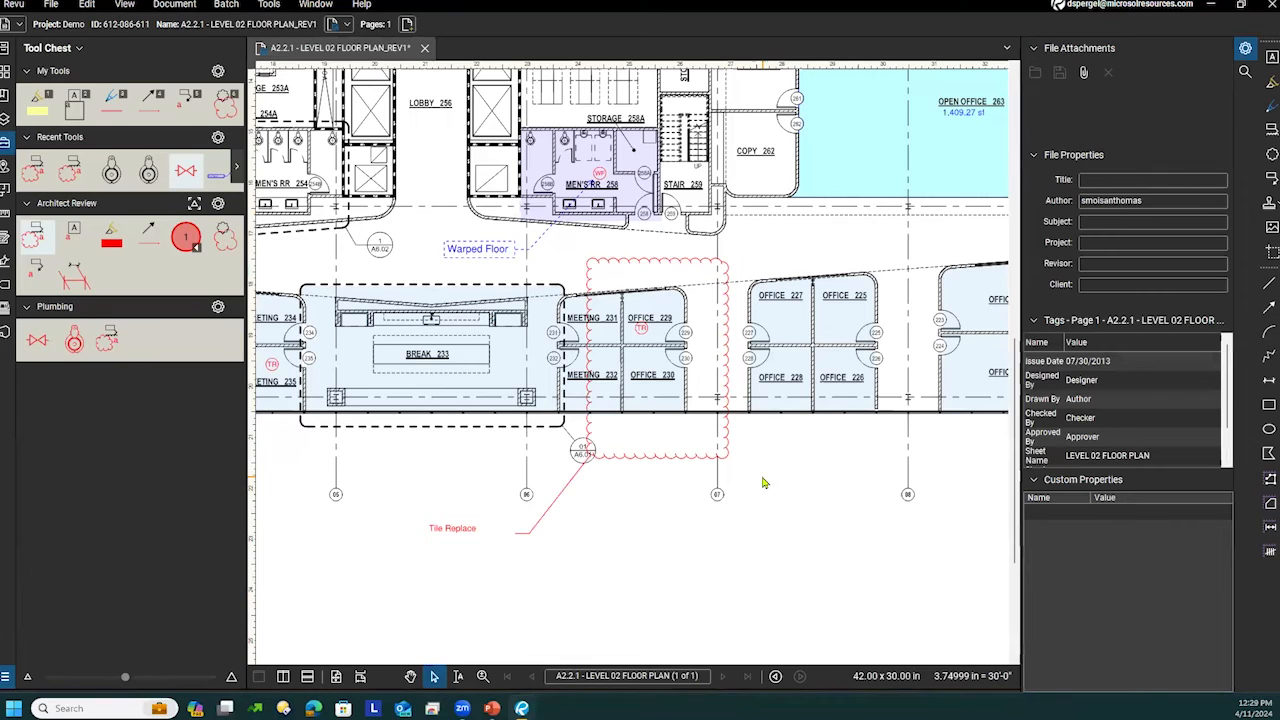
click(686, 458)
key(Delete)
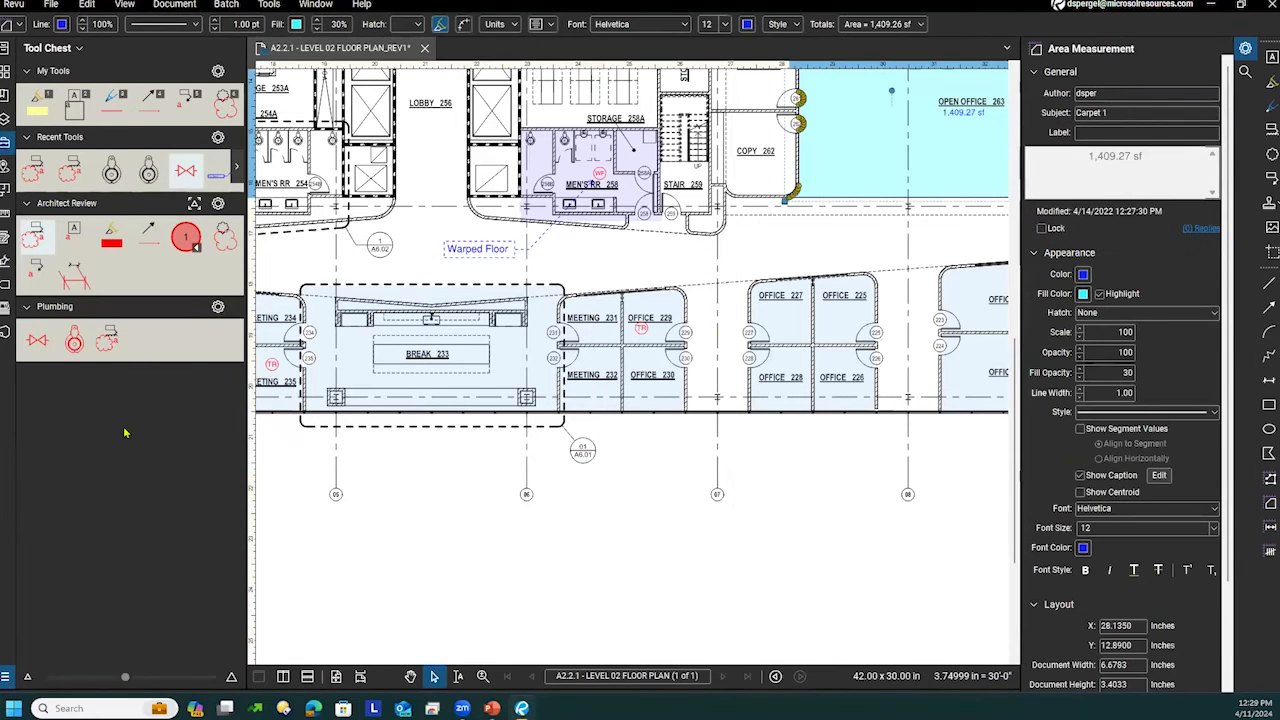
Draw a cloud around Offices 229 and 230 with the Plumbing set's Cloud+ tool and the callout text "Tile Replace".
click(108, 341)
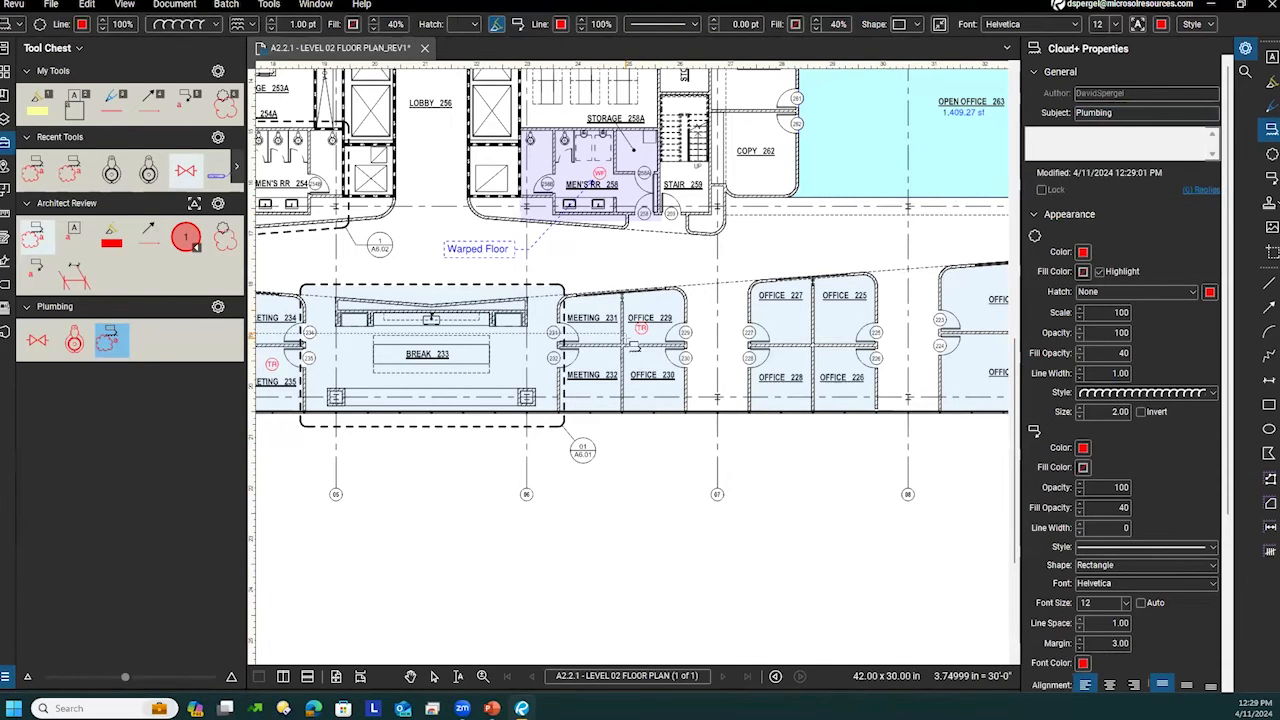
drag(613, 285, 704, 440)
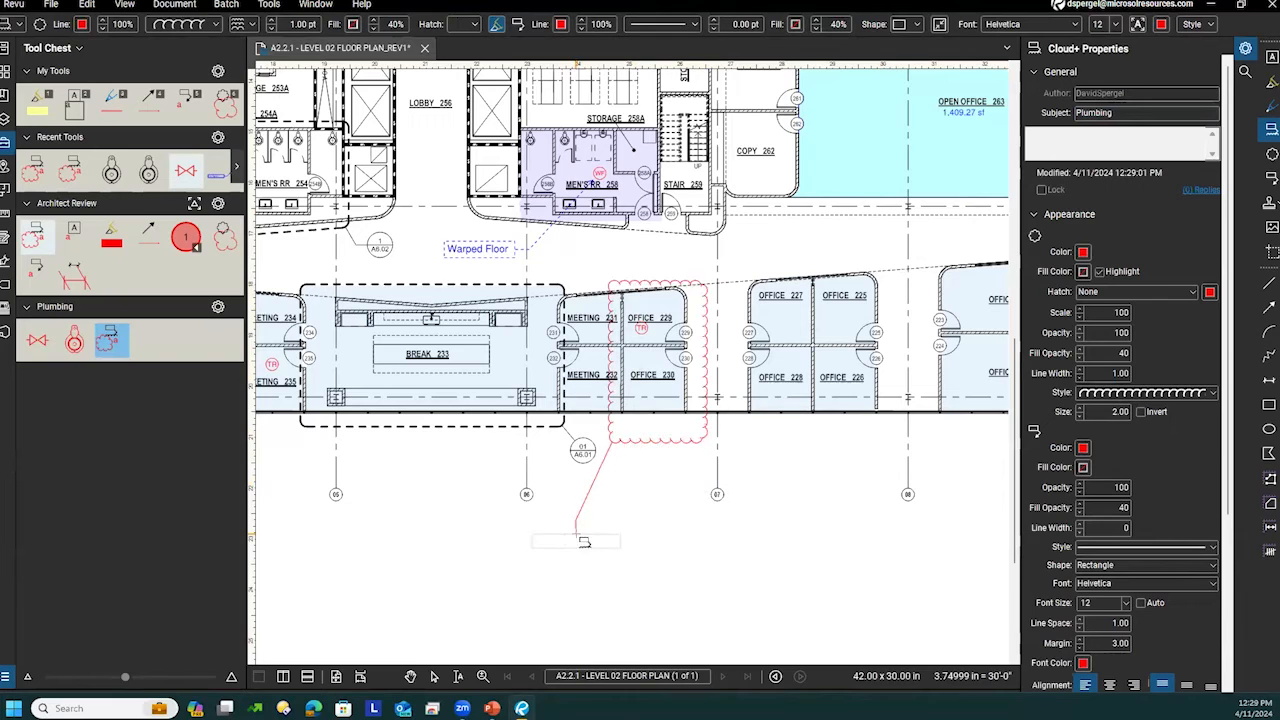
click(577, 535)
click(818, 522)
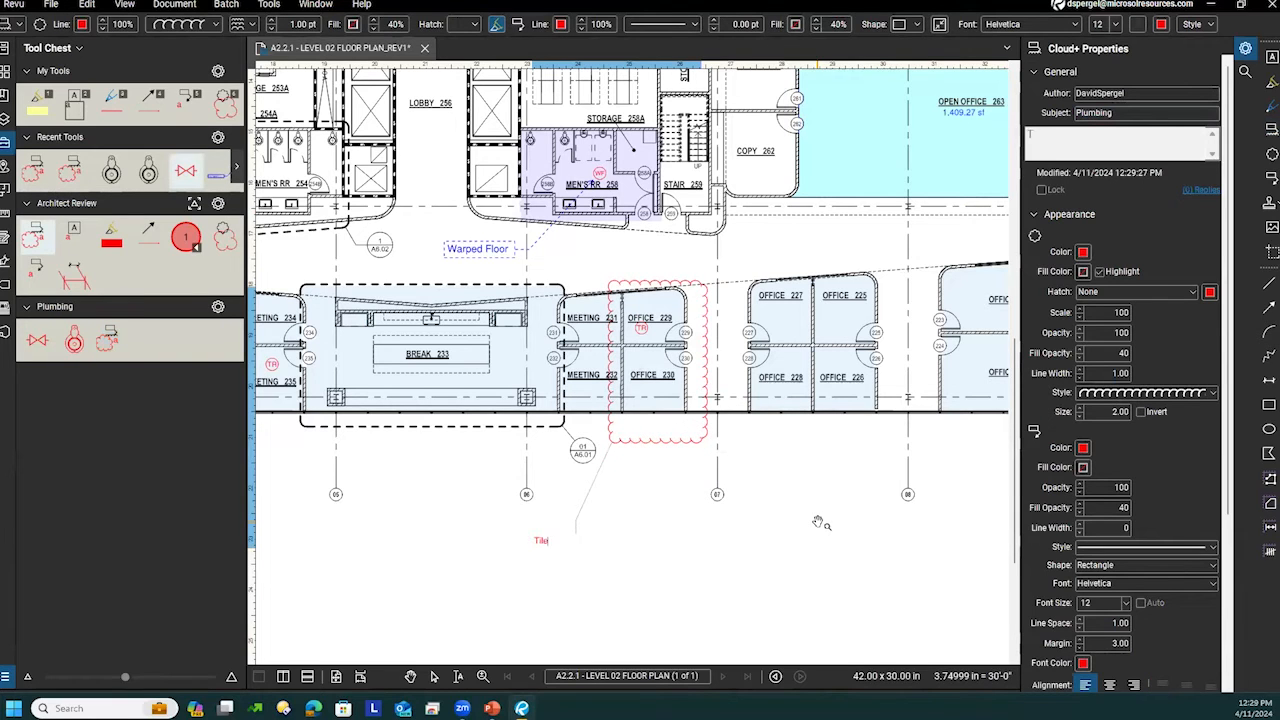
text(Tile Replace)
click(818, 527)
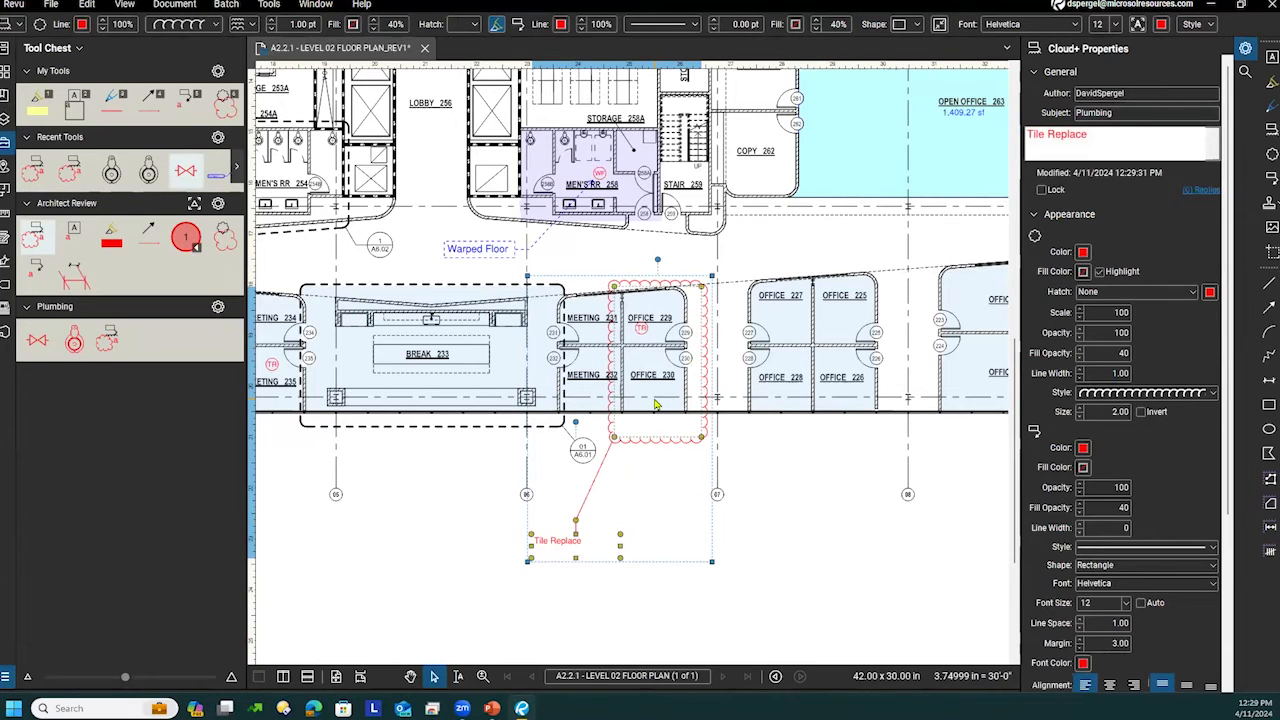
Reselect the Plumbing cloud markup to check its subject, and delete it from the plan.
click(769, 494)
click(706, 440)
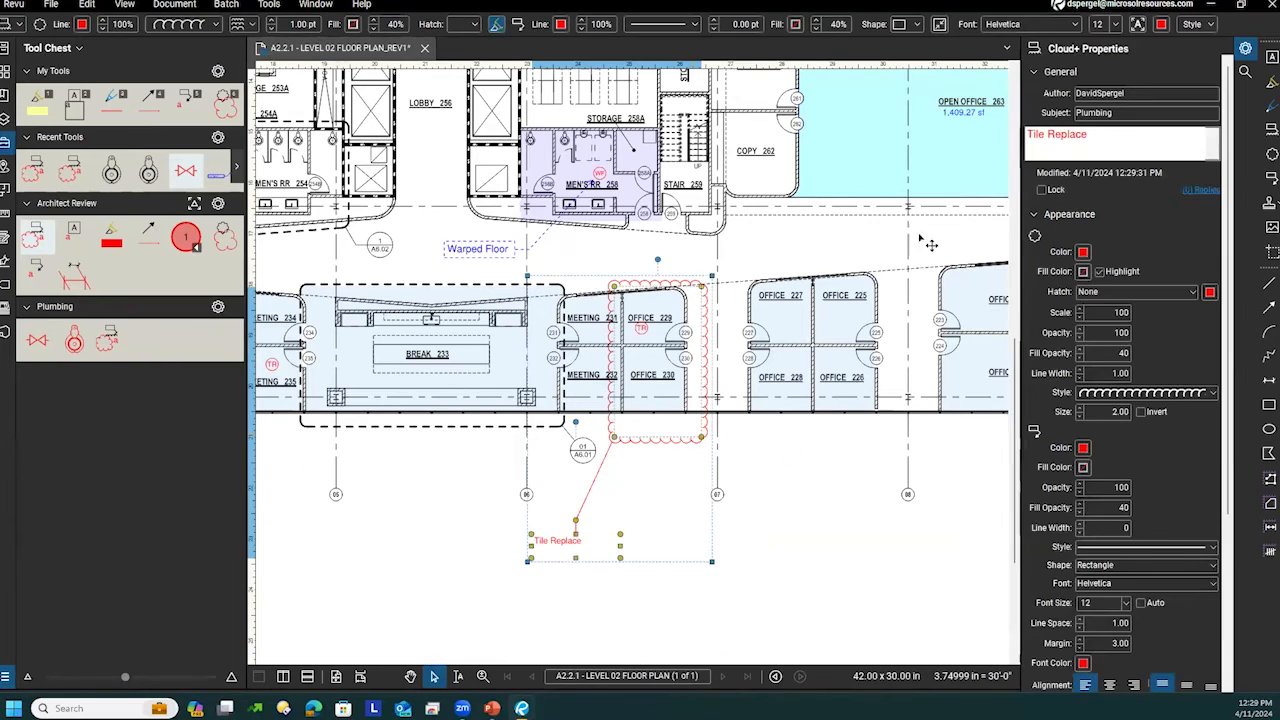
click(757, 547)
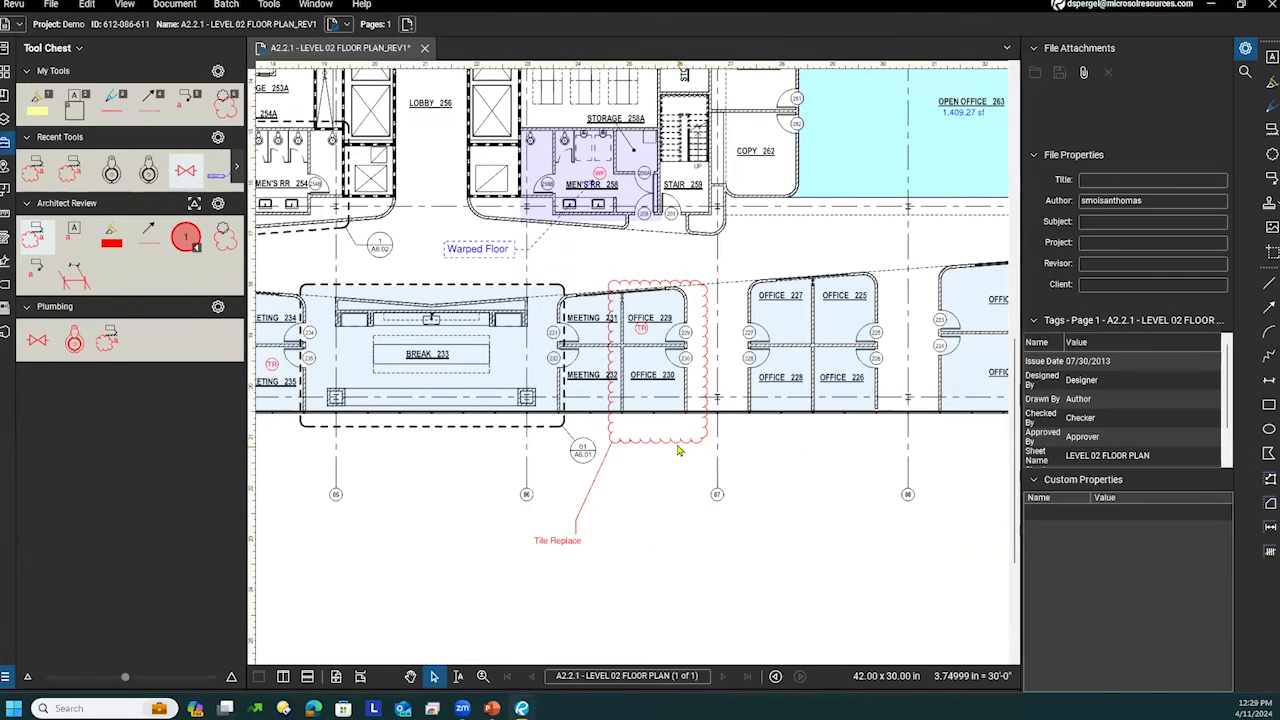
click(677, 457)
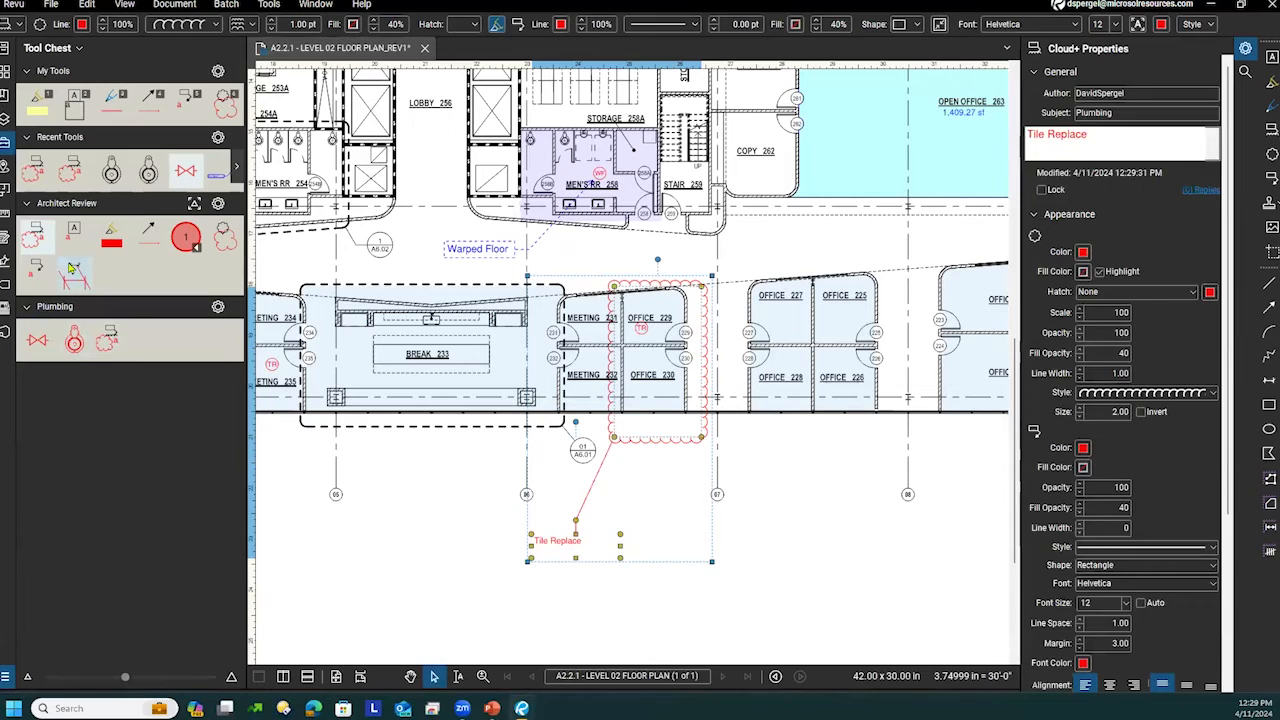
key(Delete)
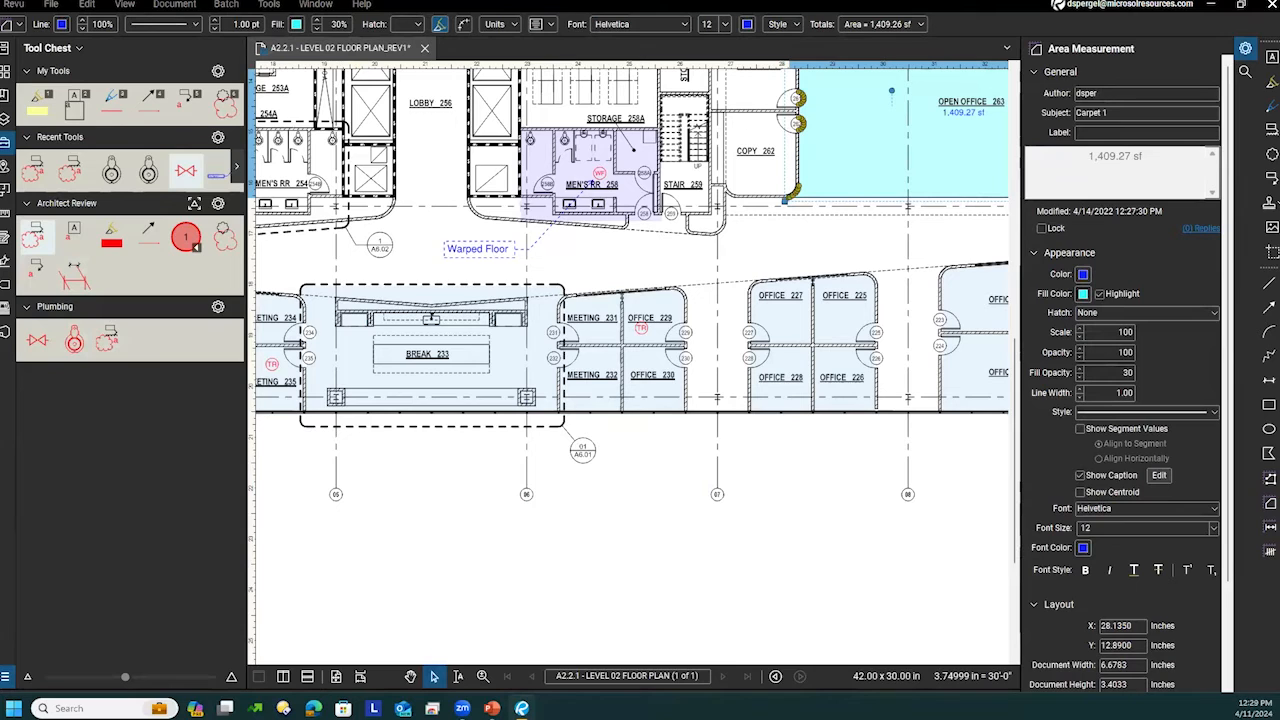
click(417, 546)
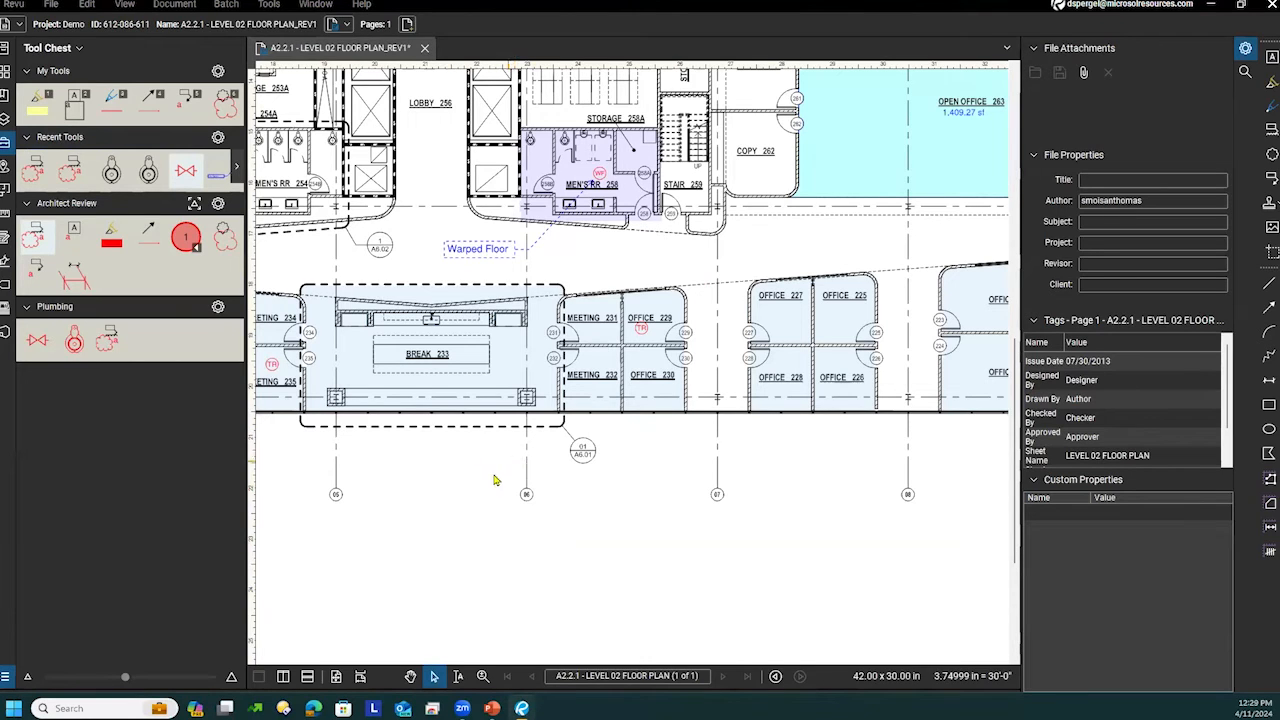
Reduce the size of the tool symbols shown in the Tool Chest.
drag(484, 470, 536, 559)
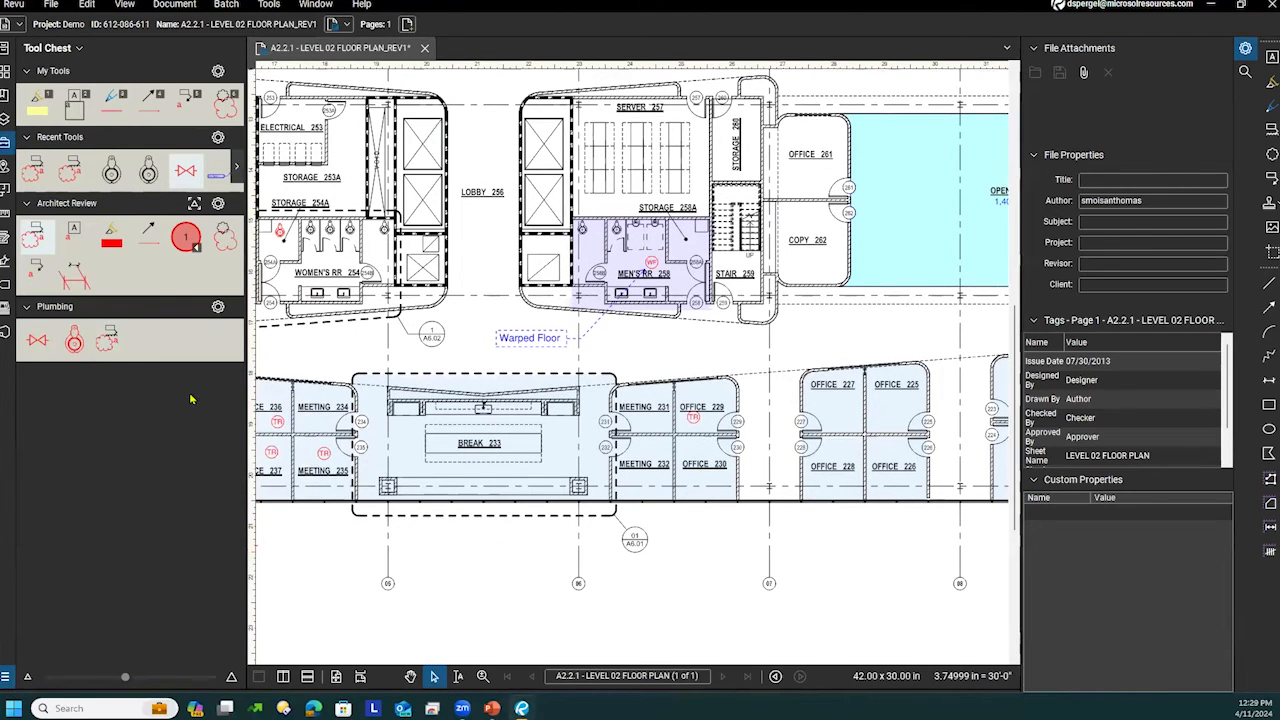
drag(125, 678, 107, 680)
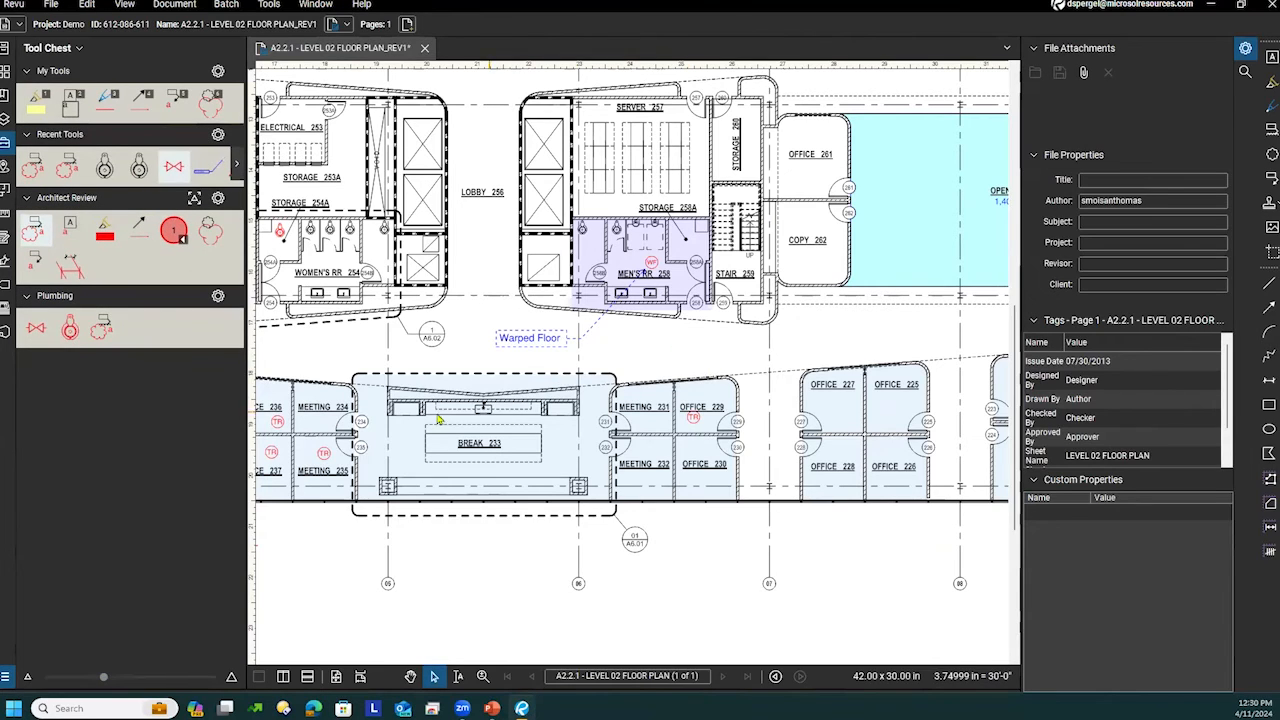
drag(335, 551, 386, 527)
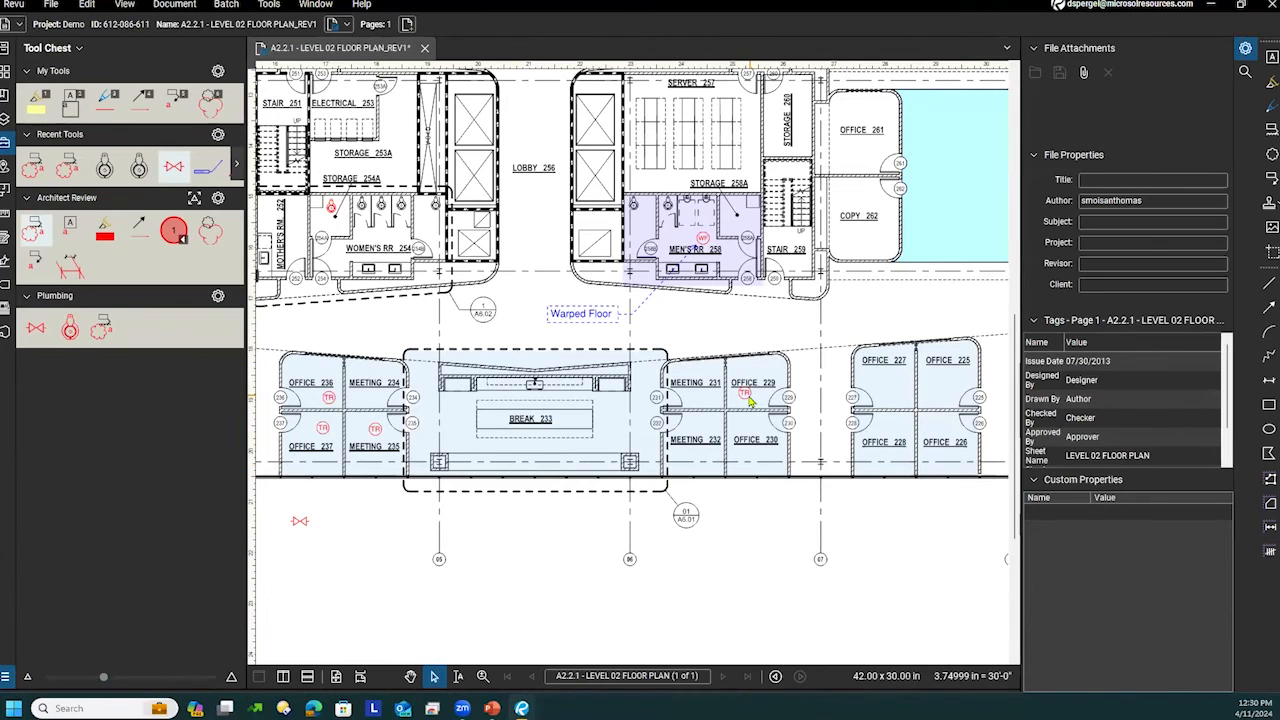
Add the red TR flooring markup in Office 229 to the Plumbing tool set.
drag(760, 405, 615, 425)
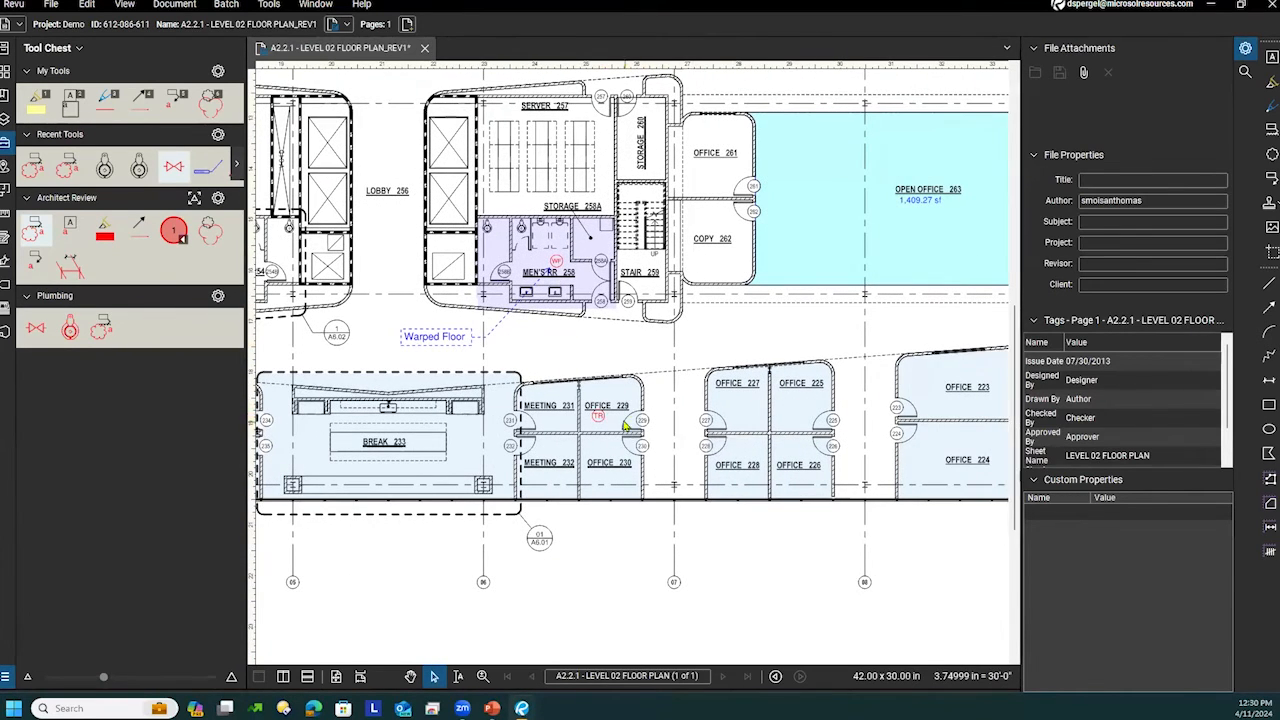
click(603, 419)
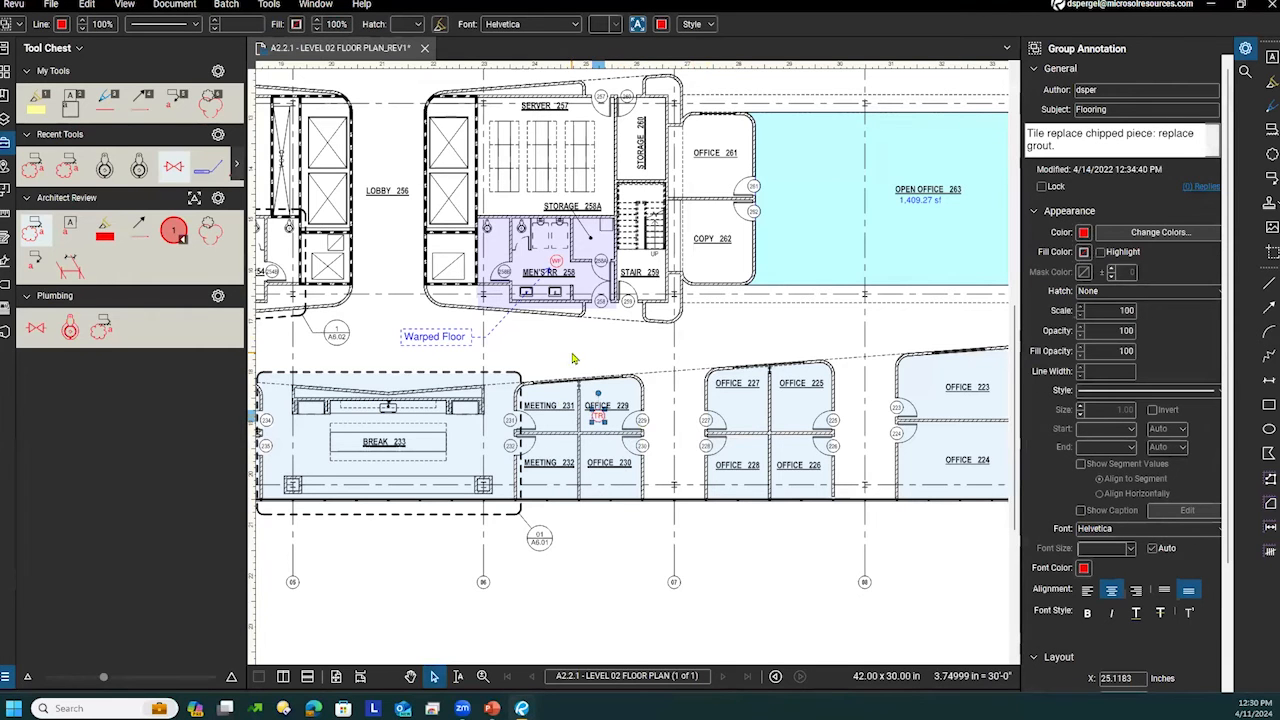
scroll(620, 413, up, 5)
drag(734, 286, 656, 398)
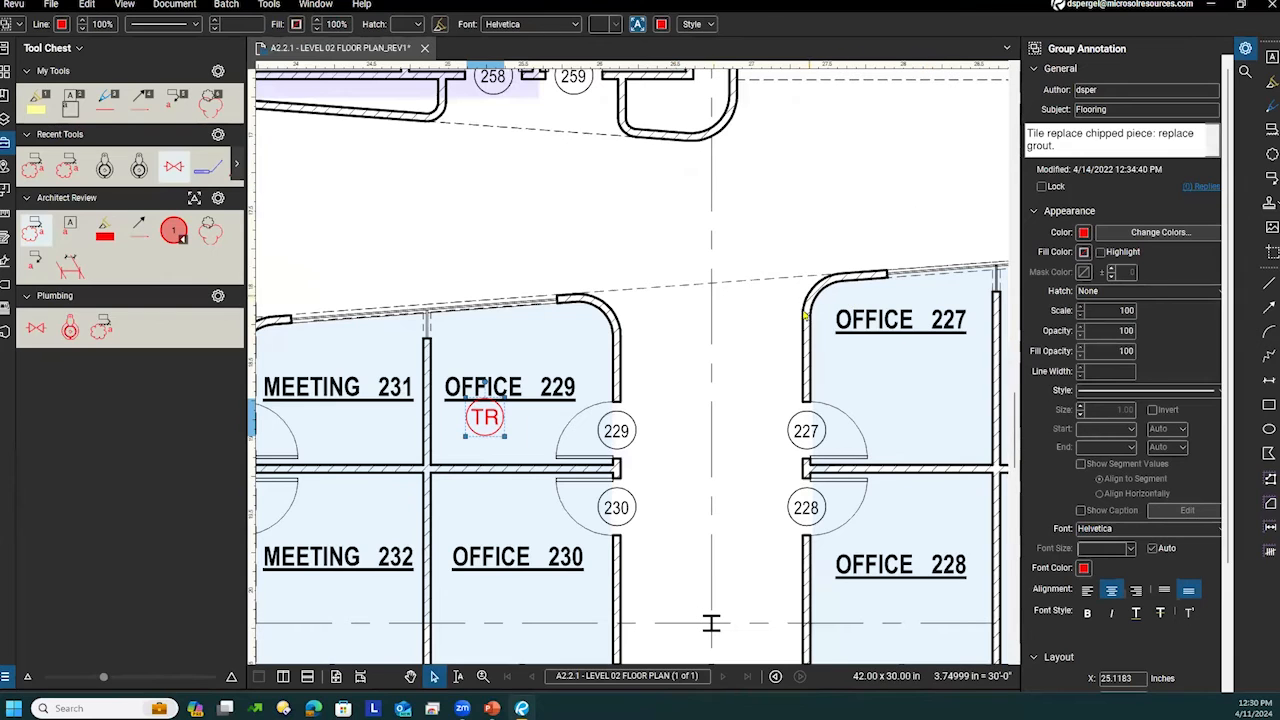
drag(730, 415, 703, 337)
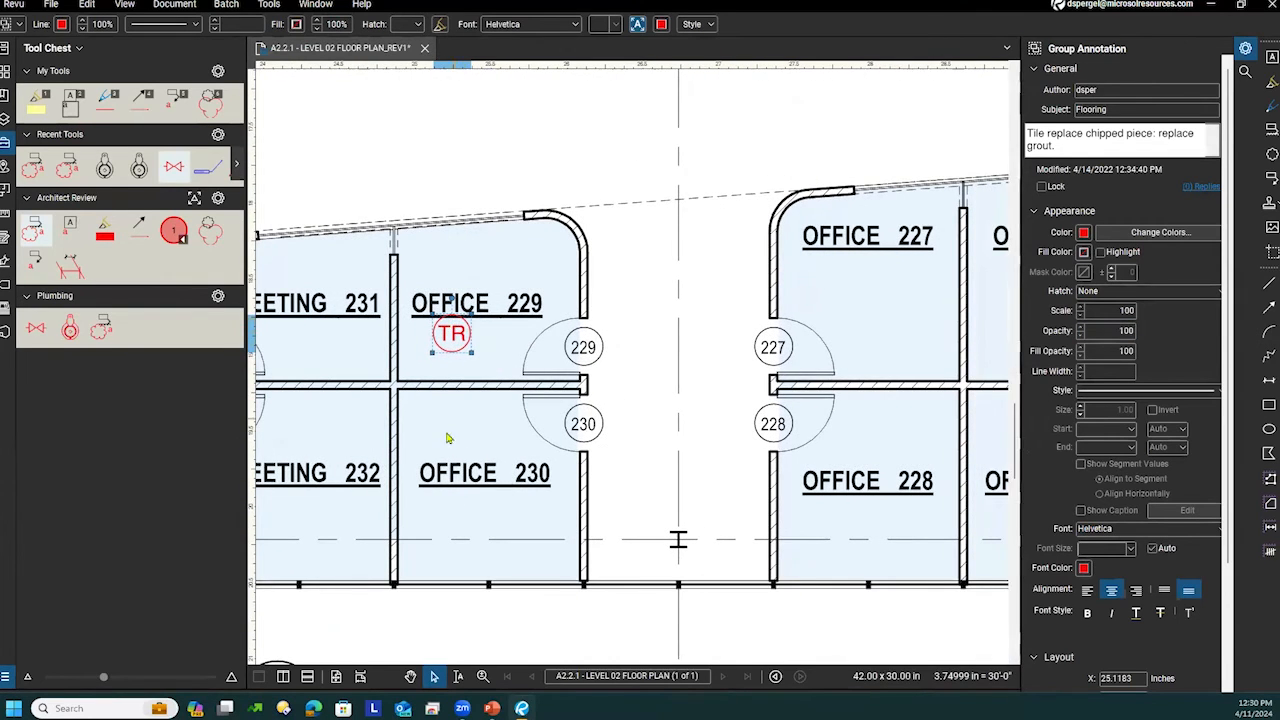
right_click(468, 352)
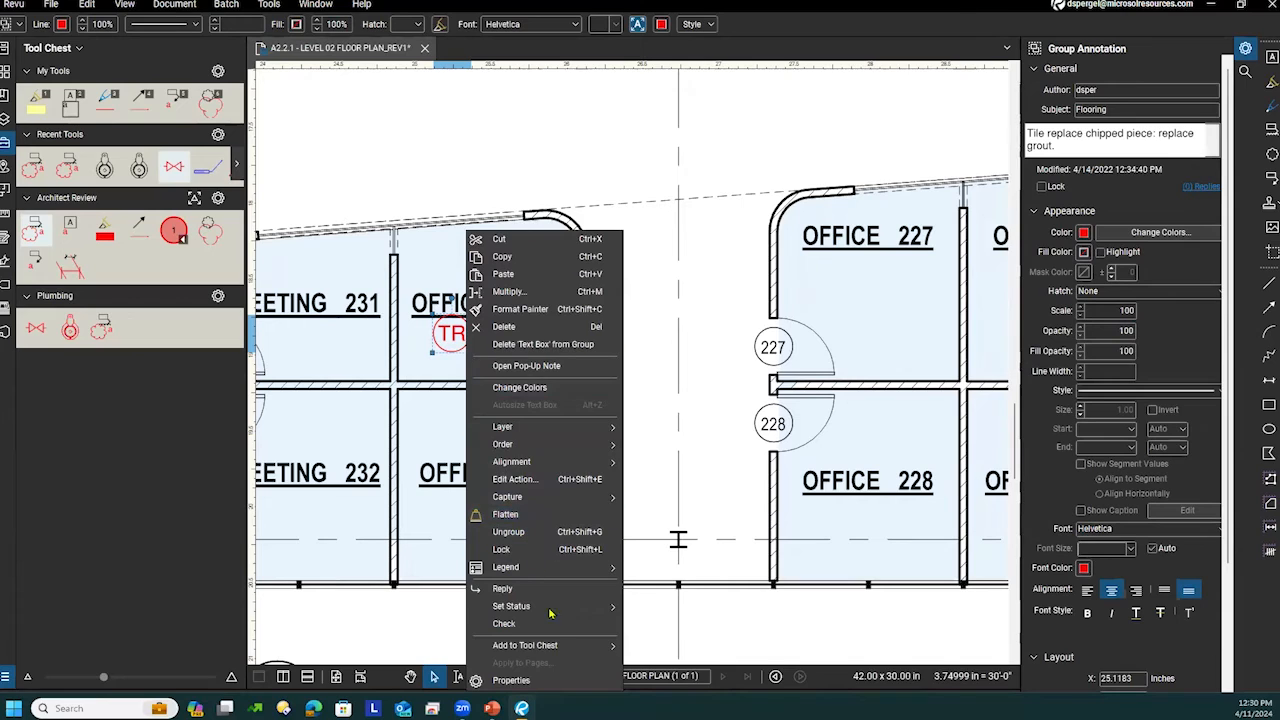
mouse_move(557, 648)
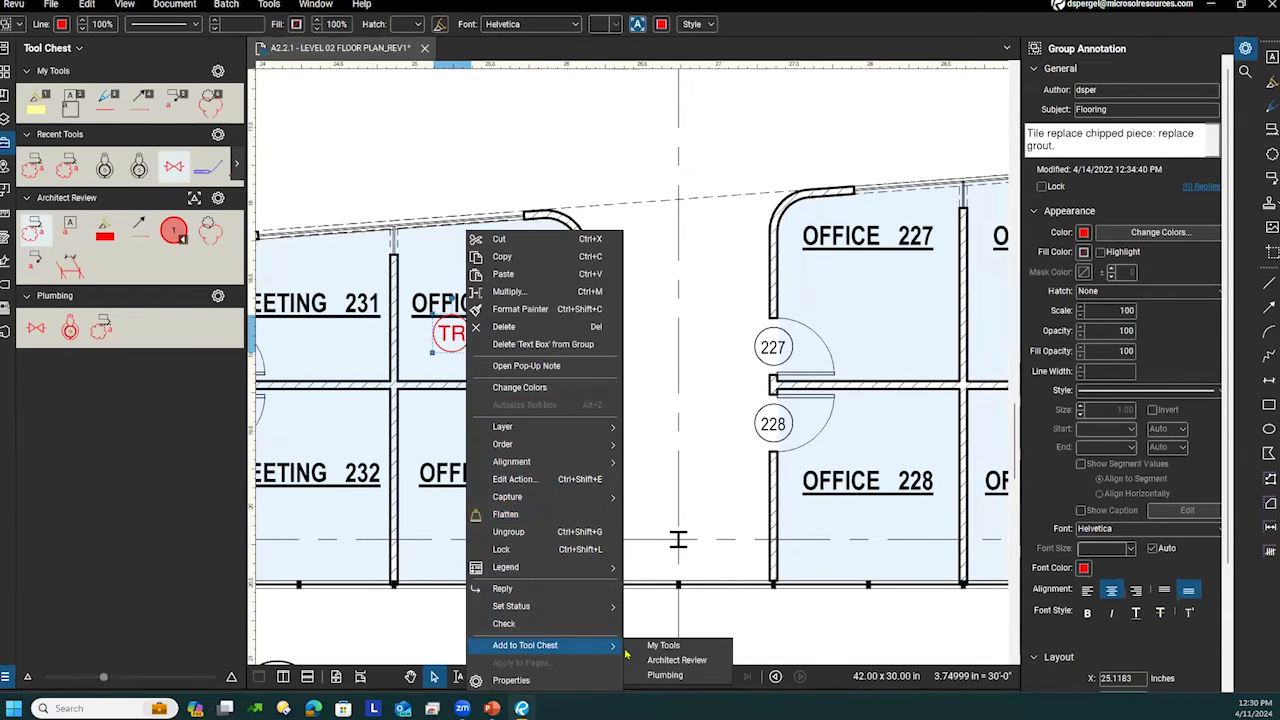
click(665, 675)
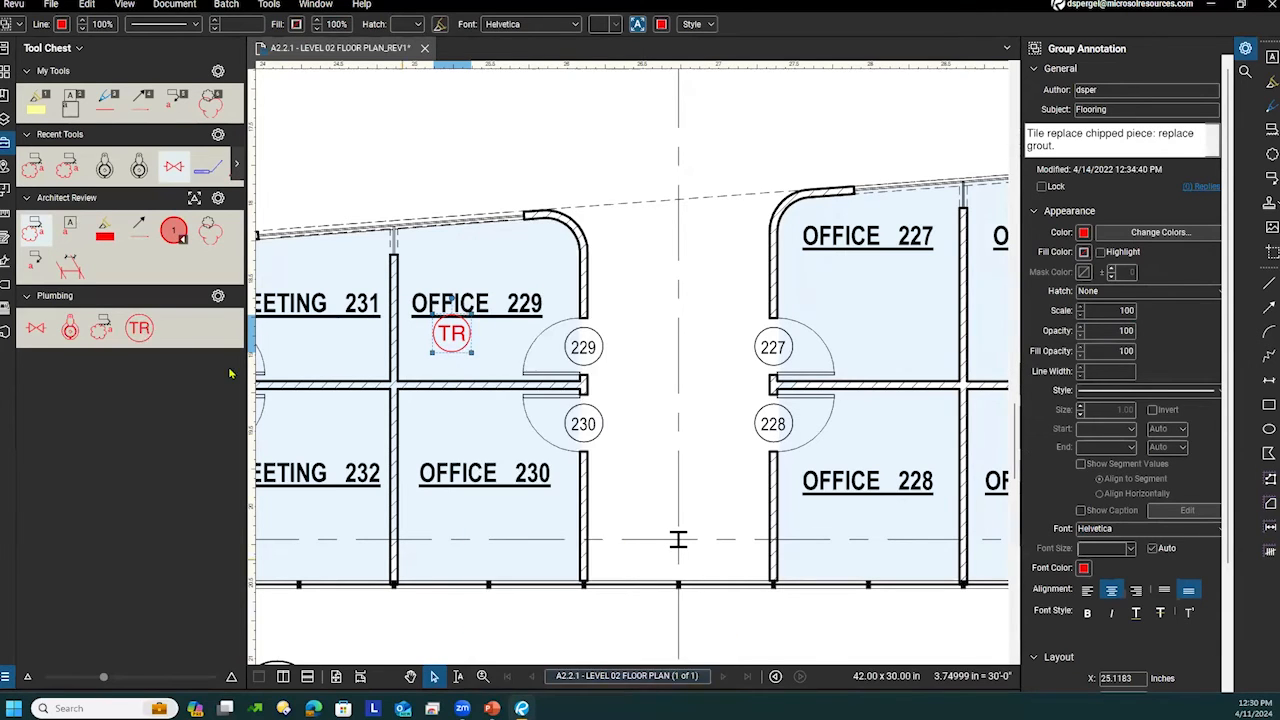
click(397, 343)
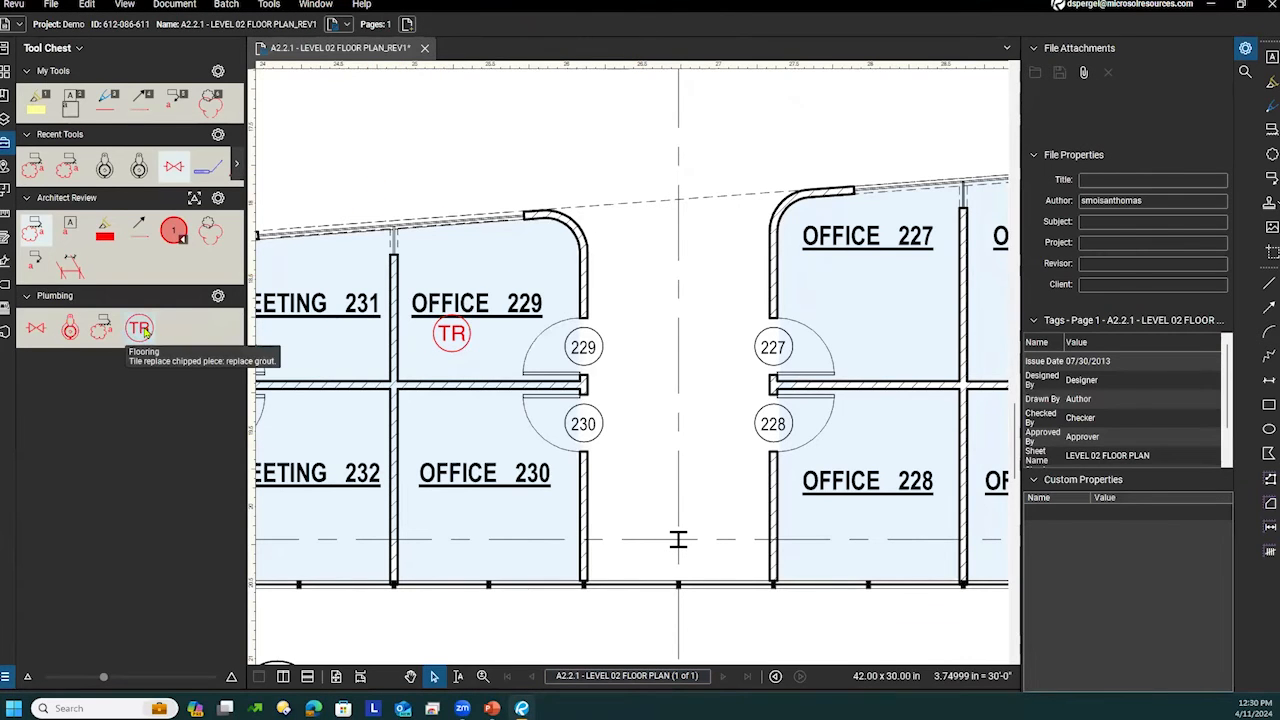
Place the TR symbol from the Plumbing tool set in Office 227.
click(142, 335)
drag(777, 150, 463, 350)
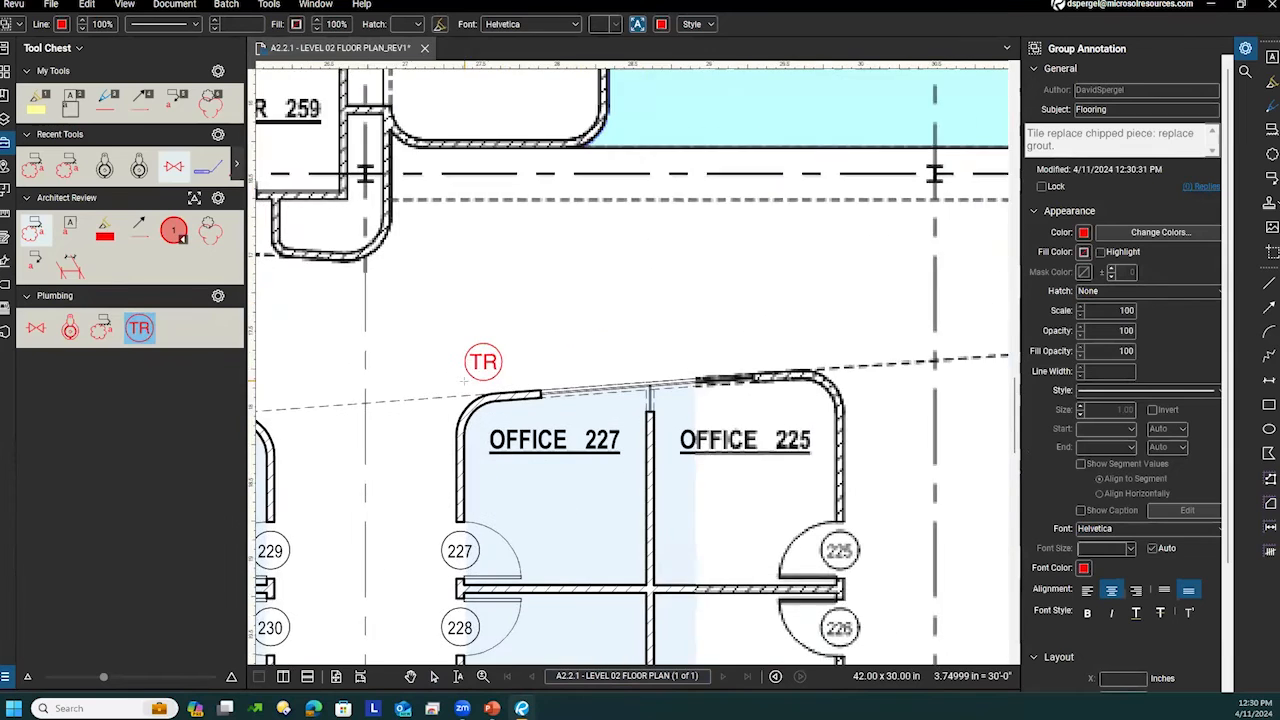
scroll(600, 343, down, 3)
click(556, 305)
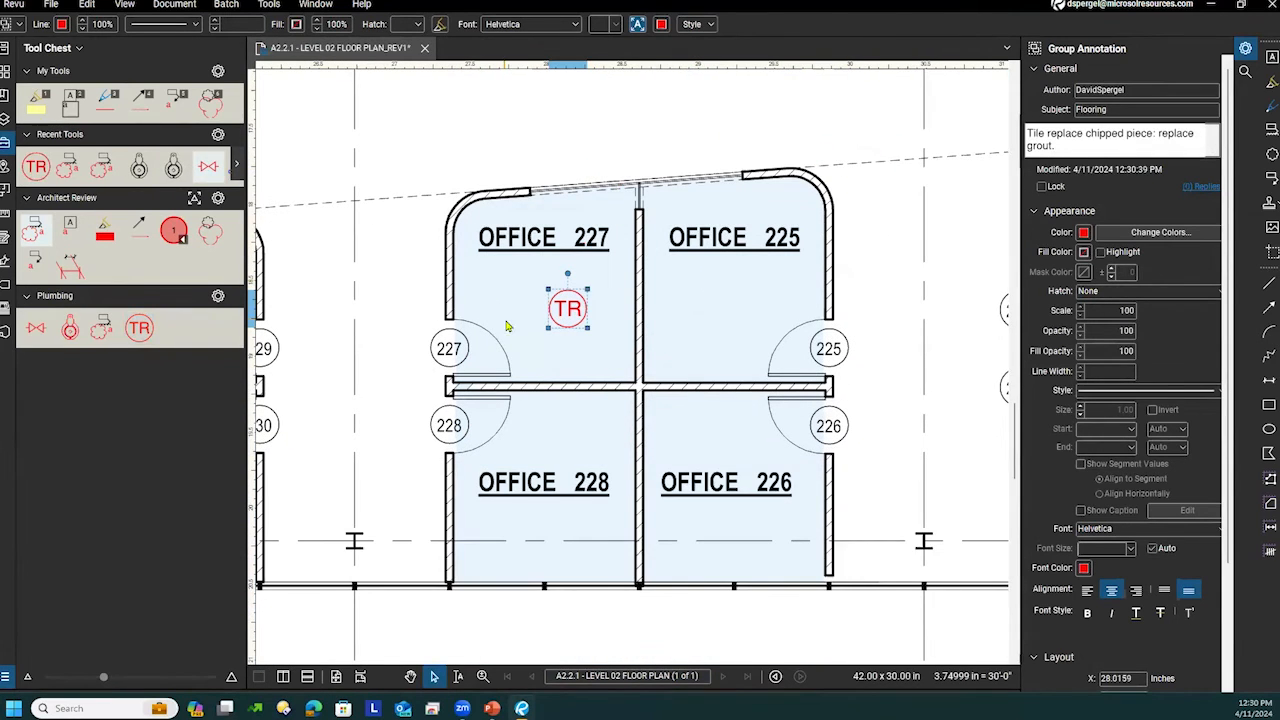
Check the subject of the TR markup in Office 227 and reselect the markup.
click(1128, 112)
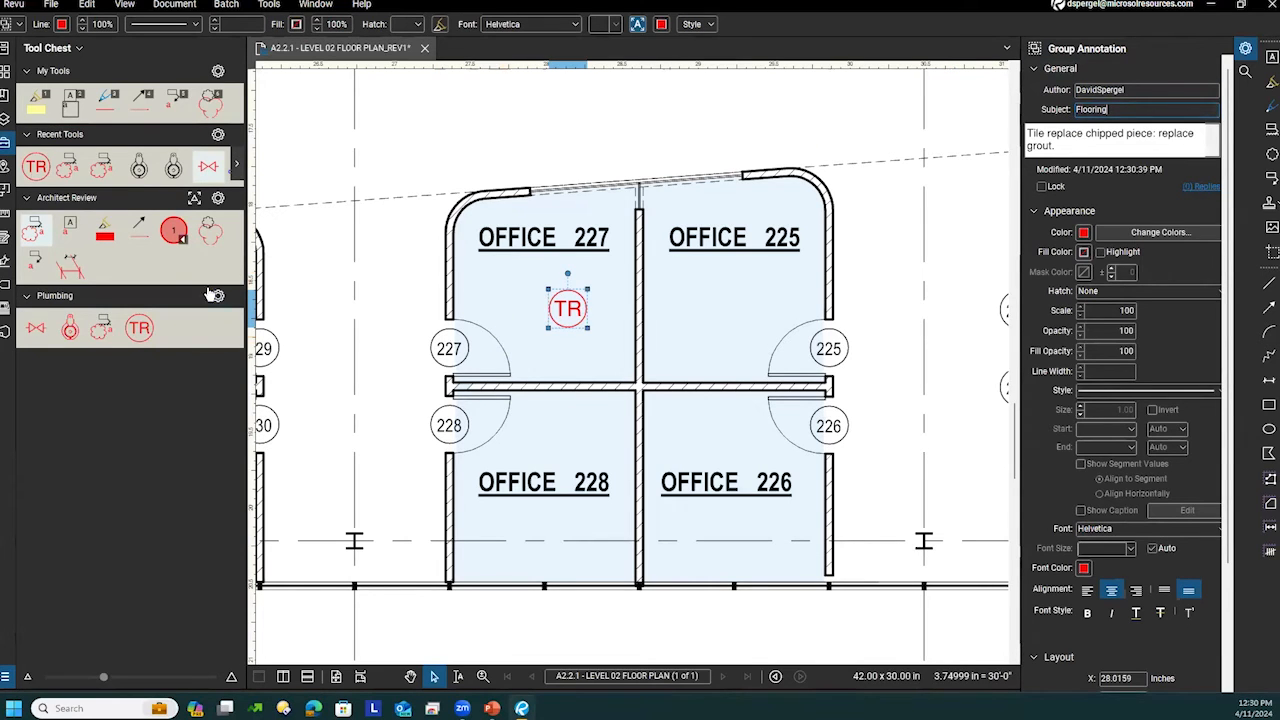
click(428, 278)
click(580, 332)
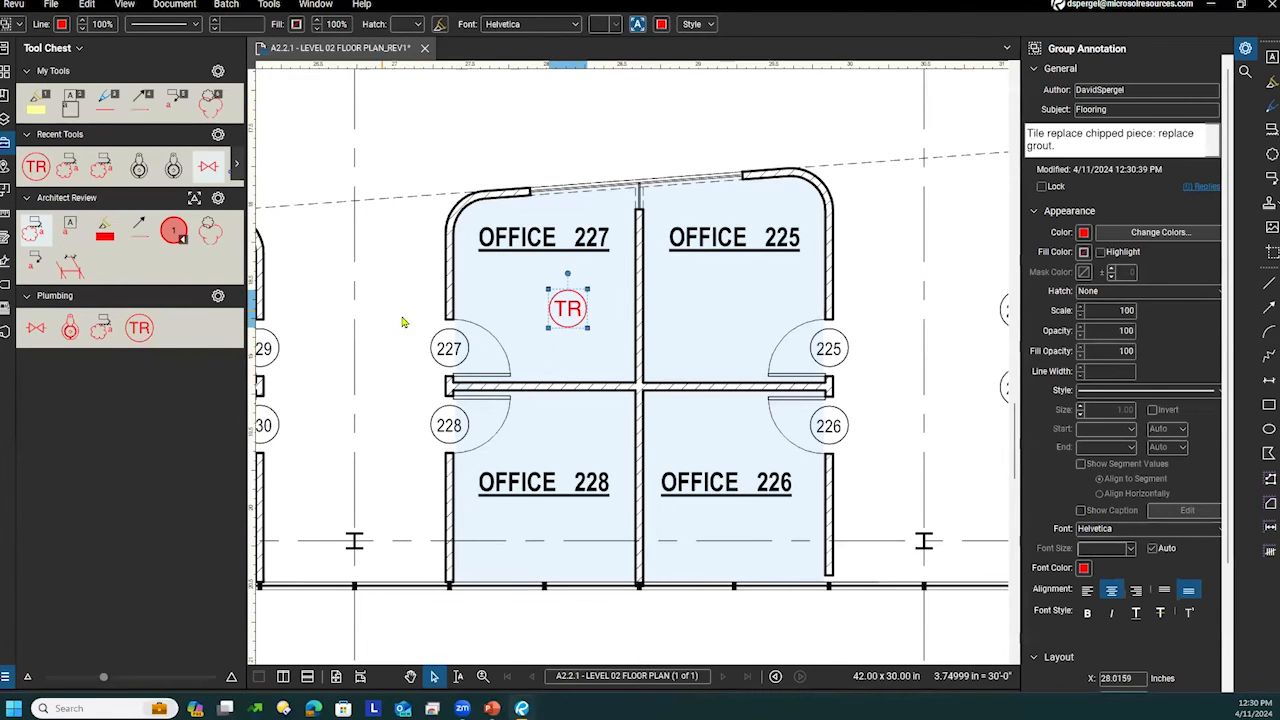
Clear the TR markup from Office 227 and select the Carpet 1 area measurement covering the offices.
click(537, 376)
drag(401, 267, 457, 287)
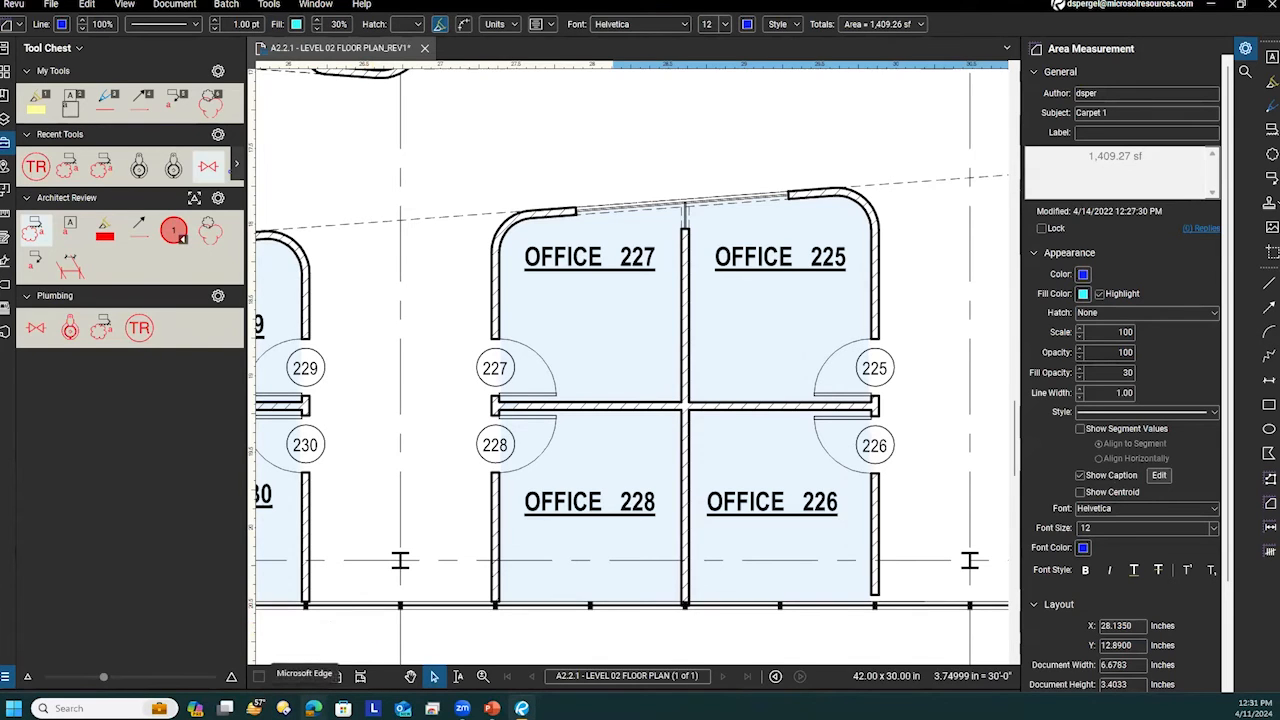
Open the Bluebeam website in a WebTab alongside the floor plan and dismiss the free-trial pop-up.
right_click(468, 50)
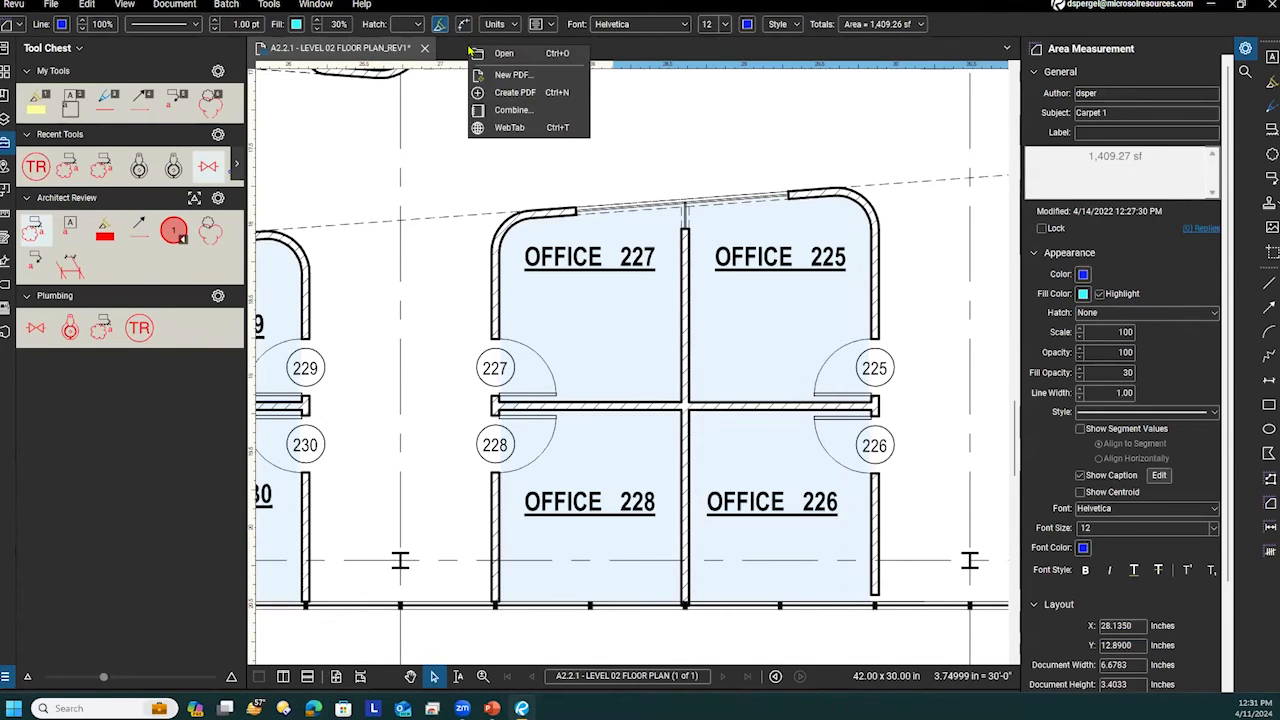
click(510, 127)
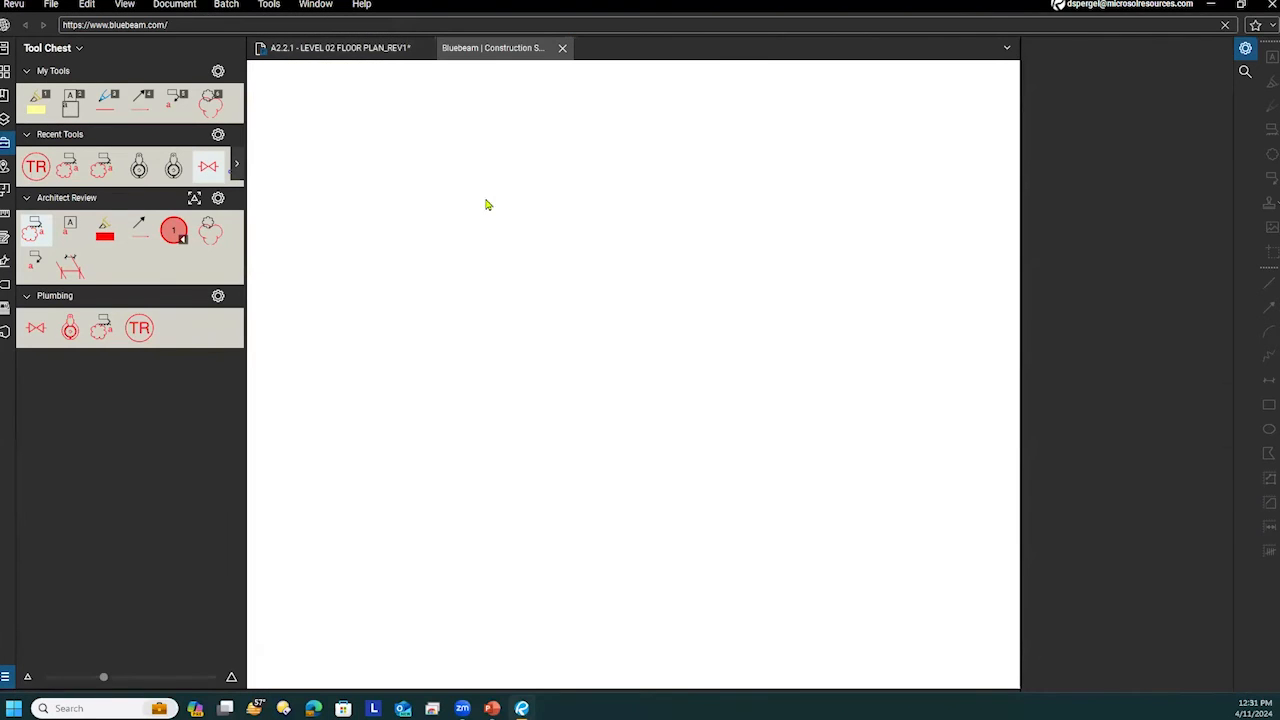
scroll(540, 340, down, 3)
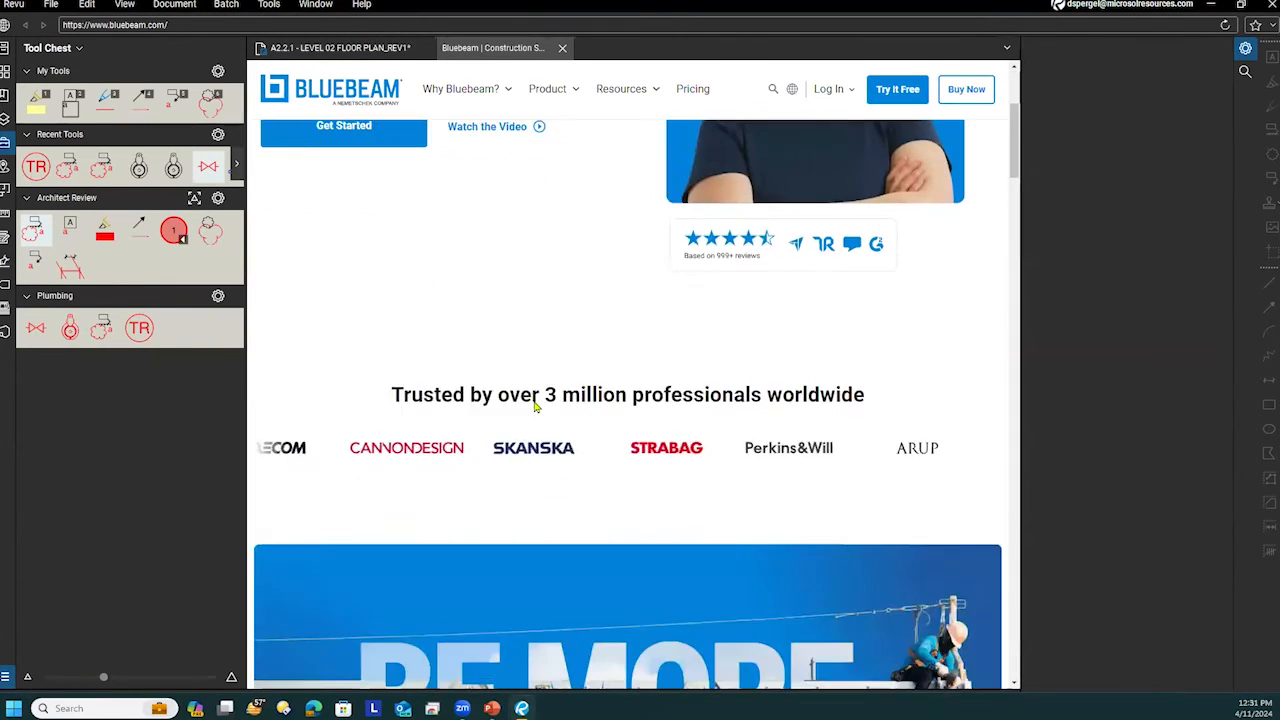
scroll(538, 410, up, 3)
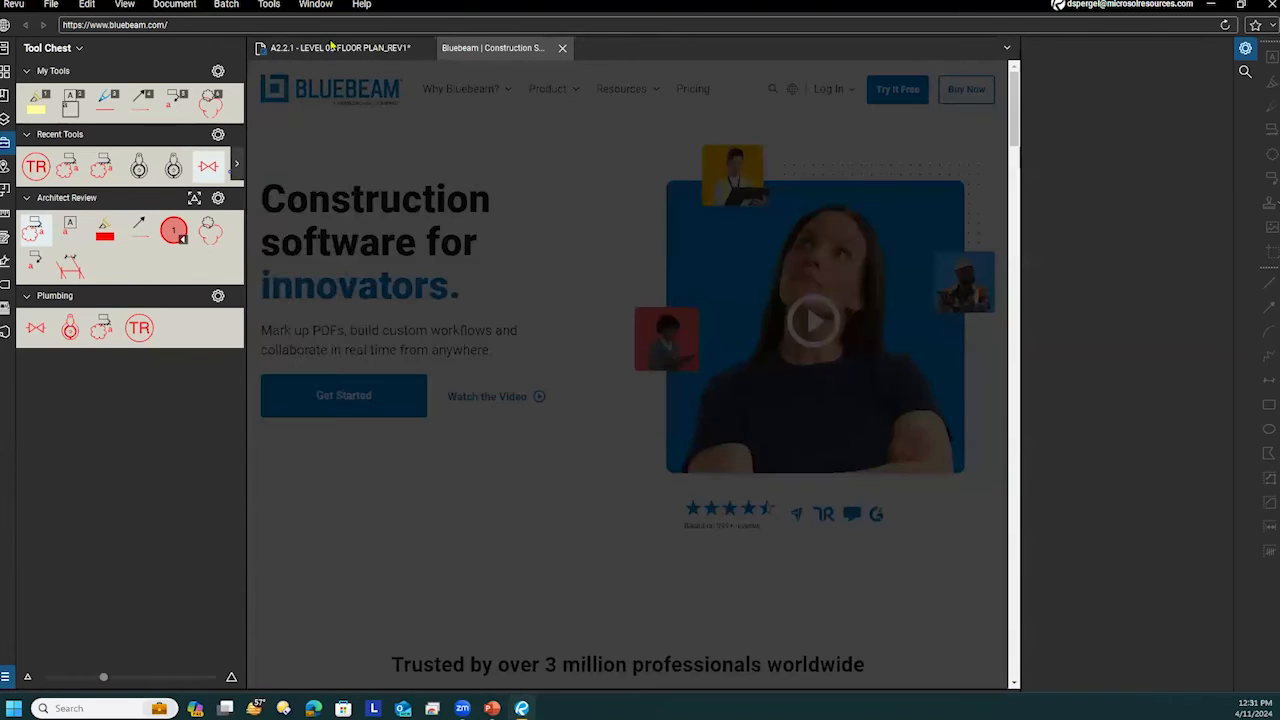
click(244, 22)
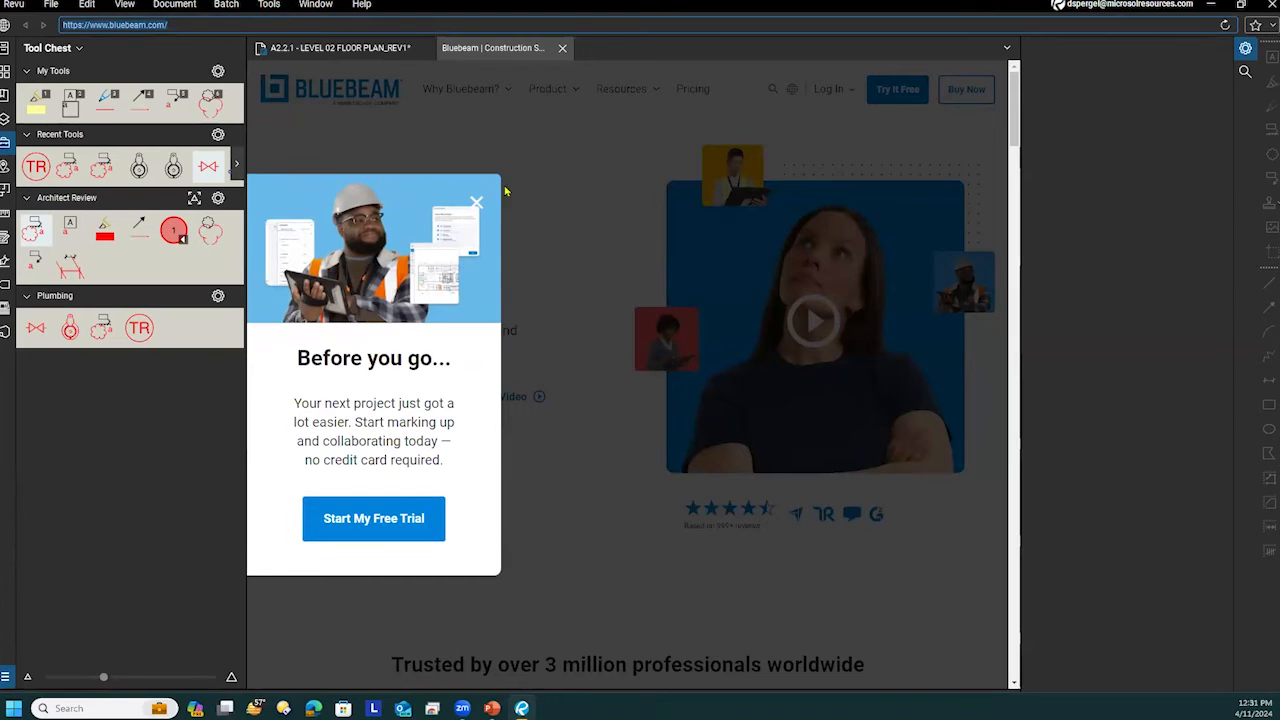
click(476, 203)
Look through the Bluebeam Resource Hub for downloadable tool sets and close the WebTab.
click(650, 93)
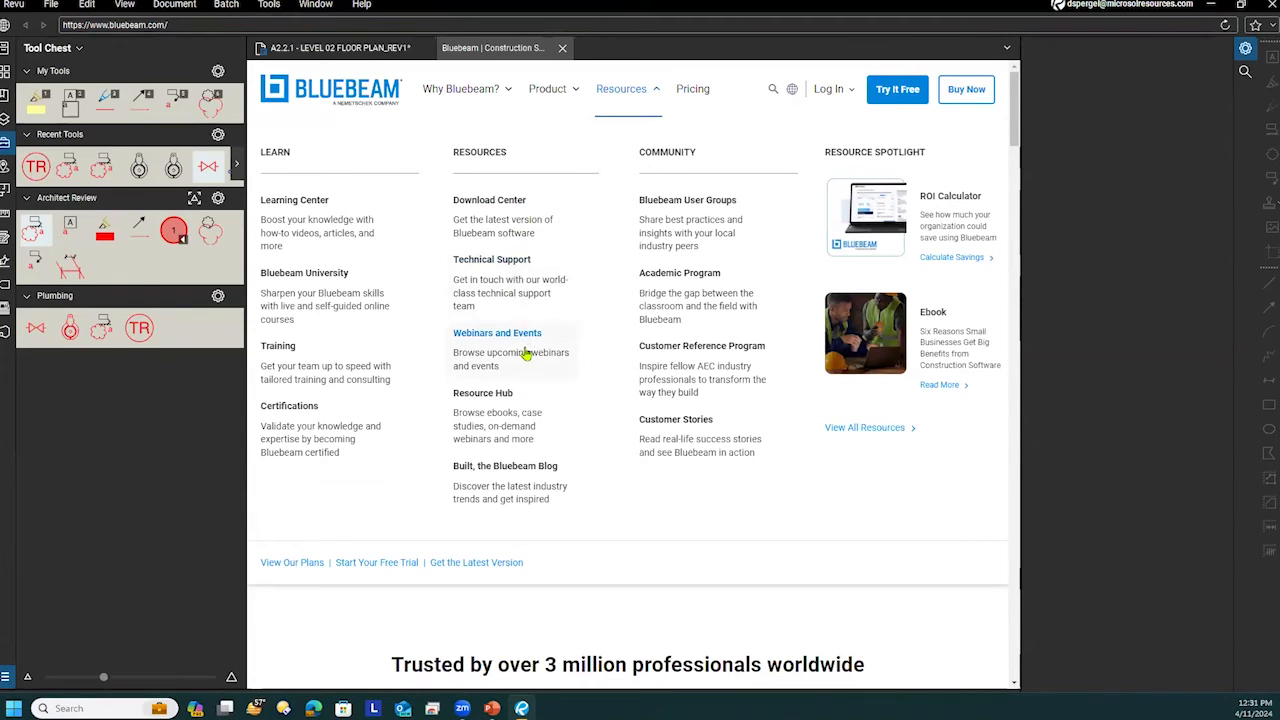
click(489, 403)
scroll(717, 326, down, 3)
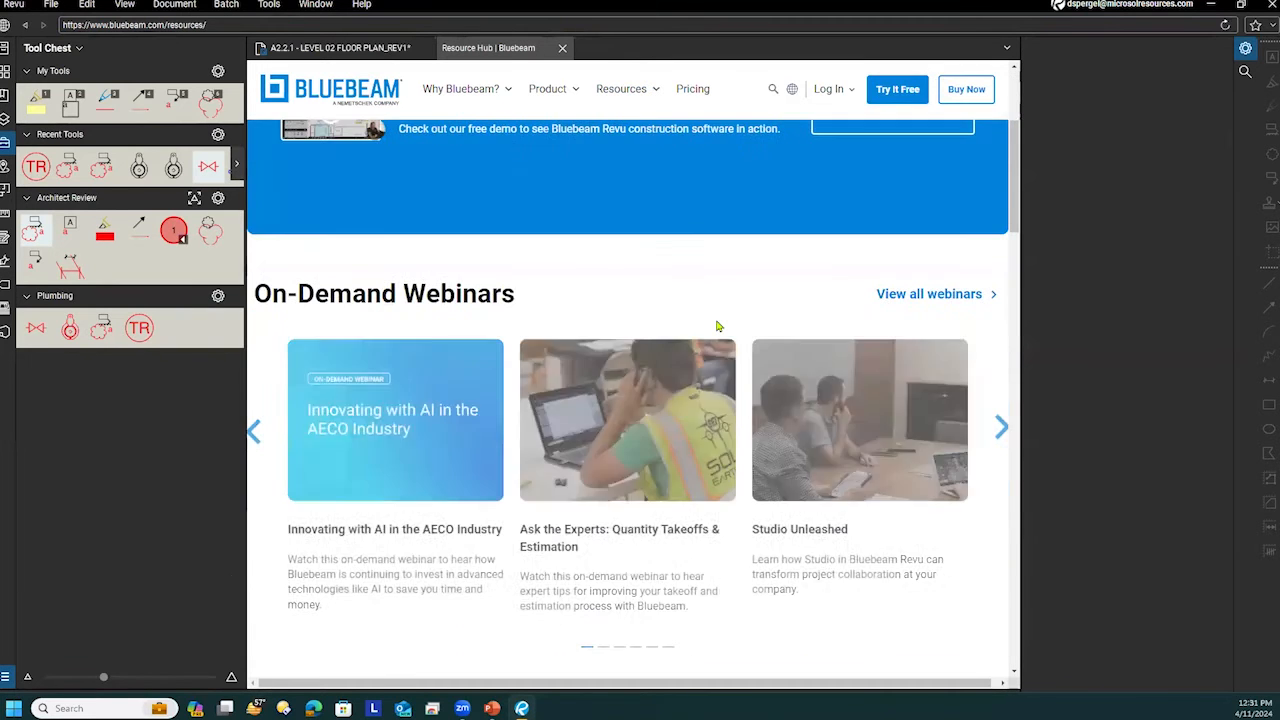
scroll(717, 326, down, 7)
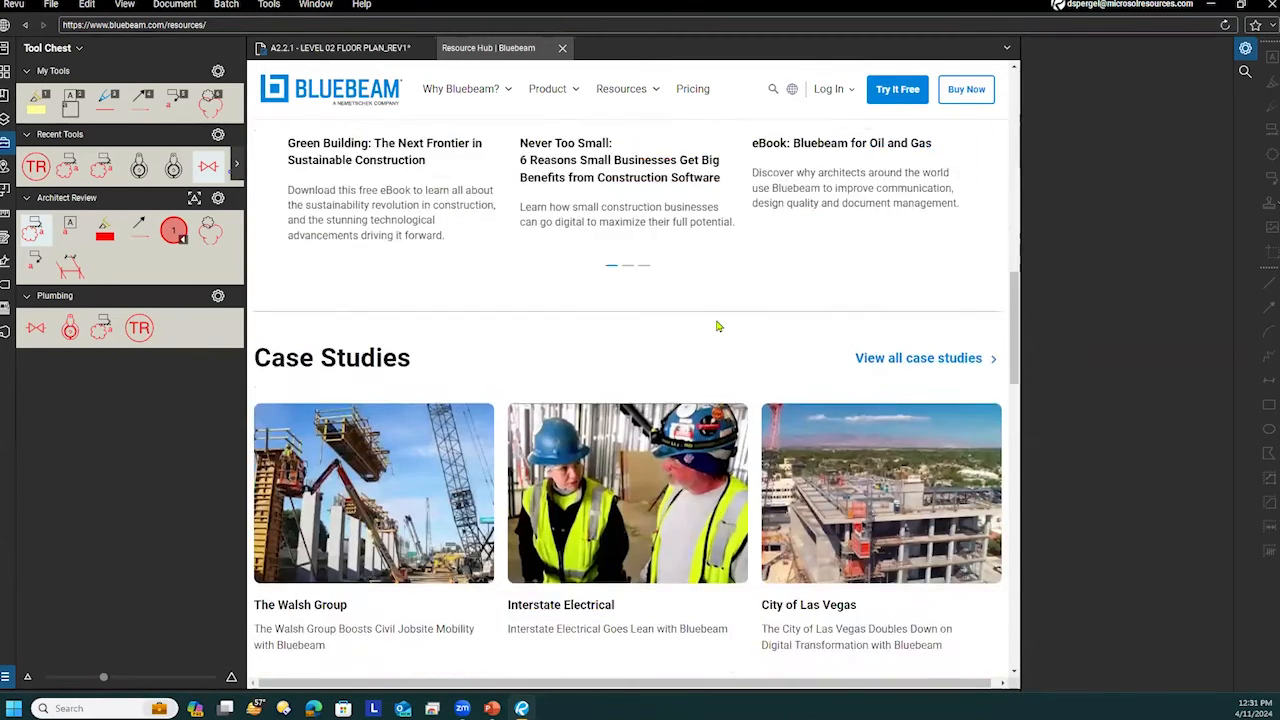
scroll(717, 326, down, 10)
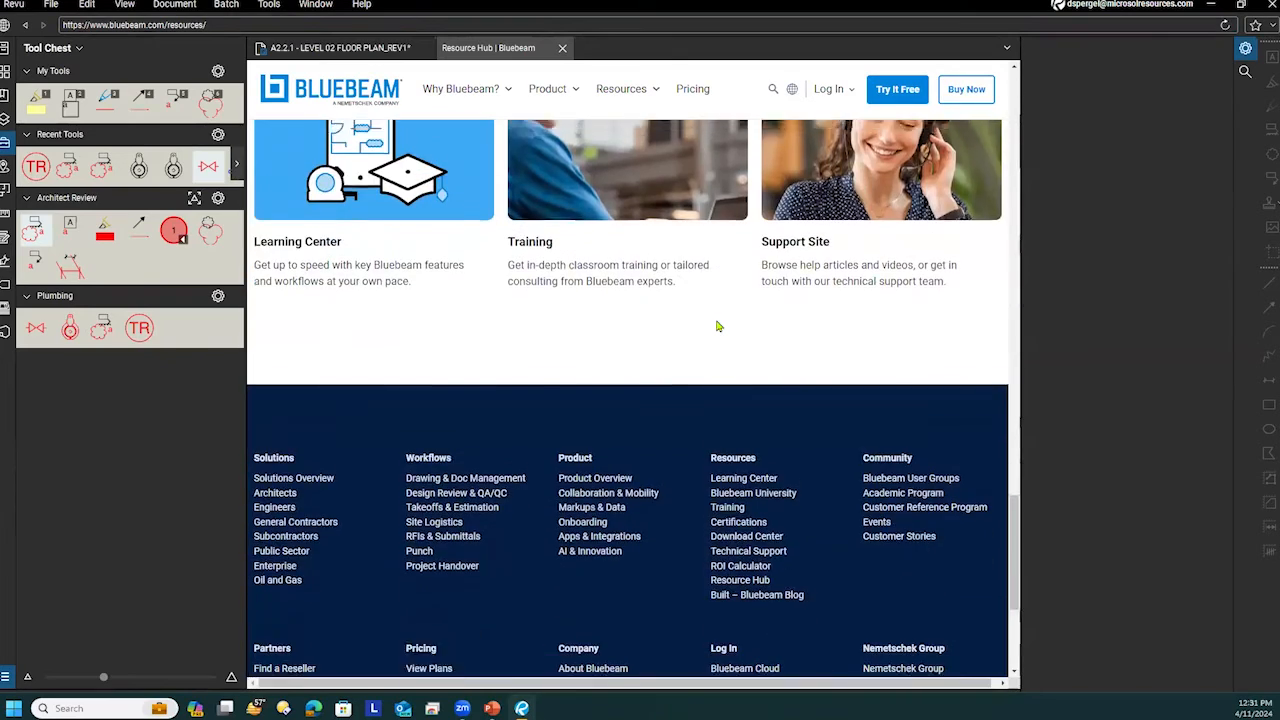
key(Home)
click(562, 48)
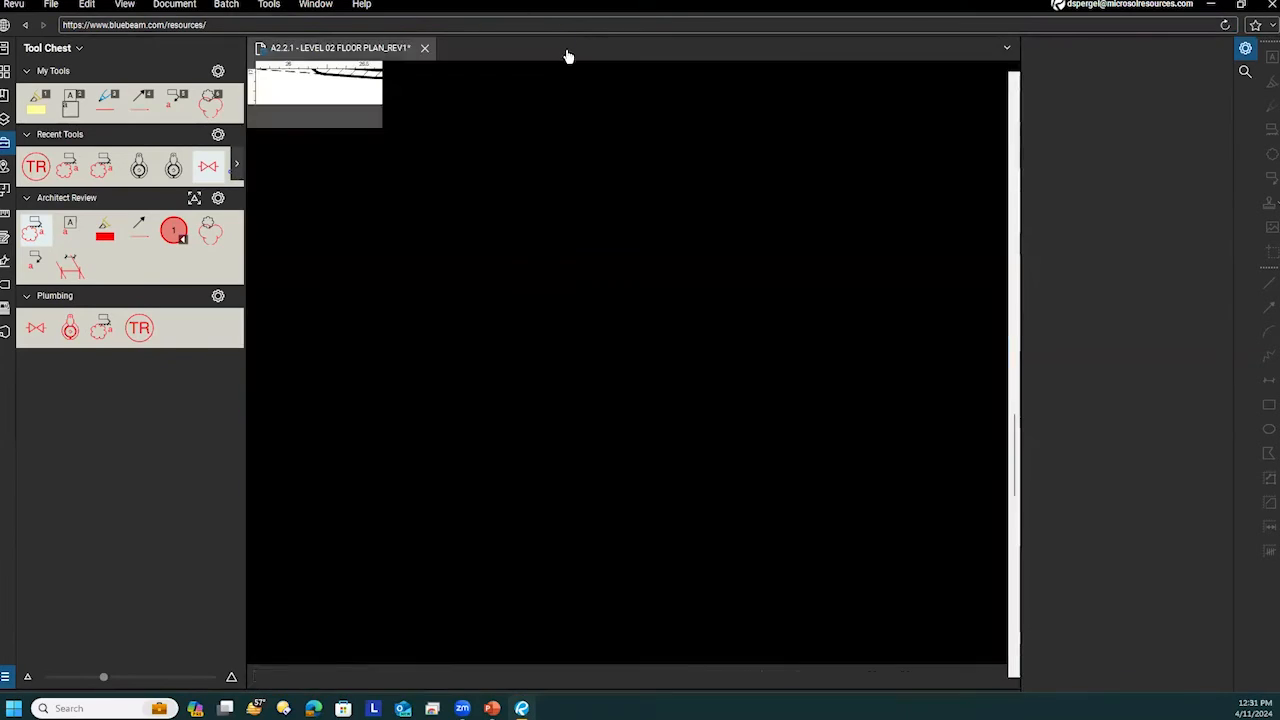
Switch to Microsoft Edge and search the web for "bluebeam tool sets".
click(522, 708)
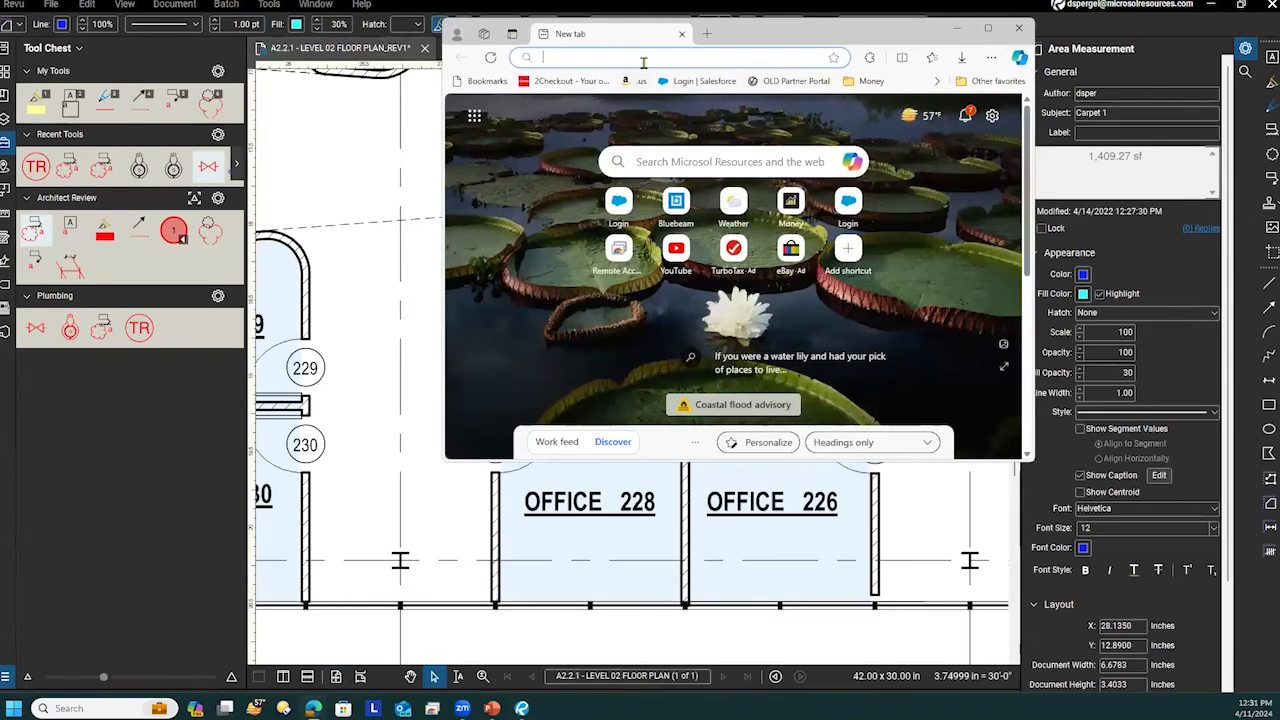
text(bl)
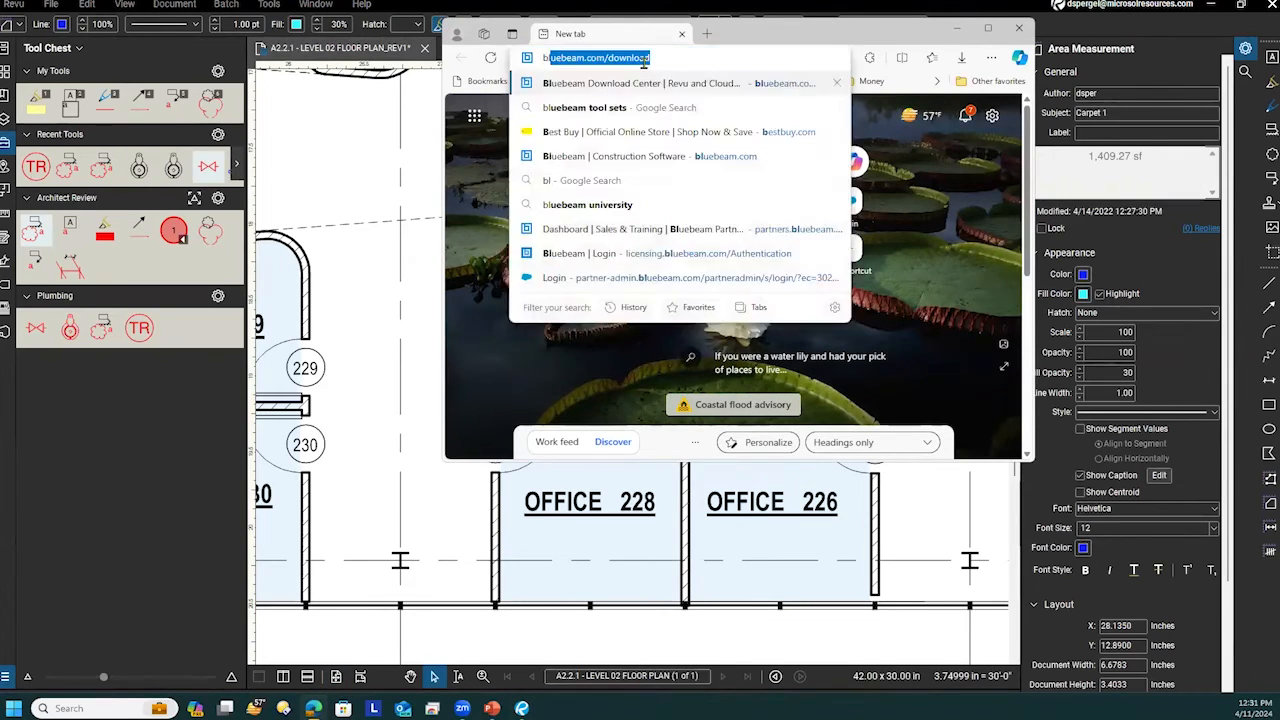
text(uebeam)
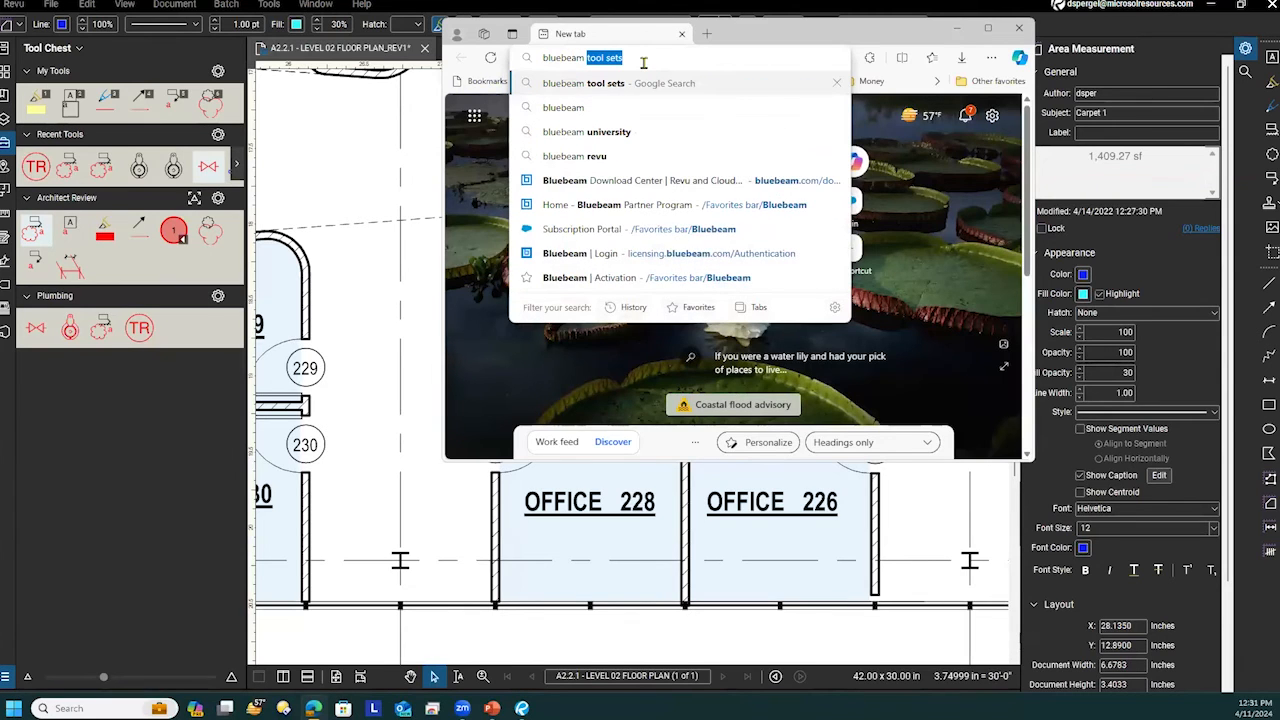
key(Return)
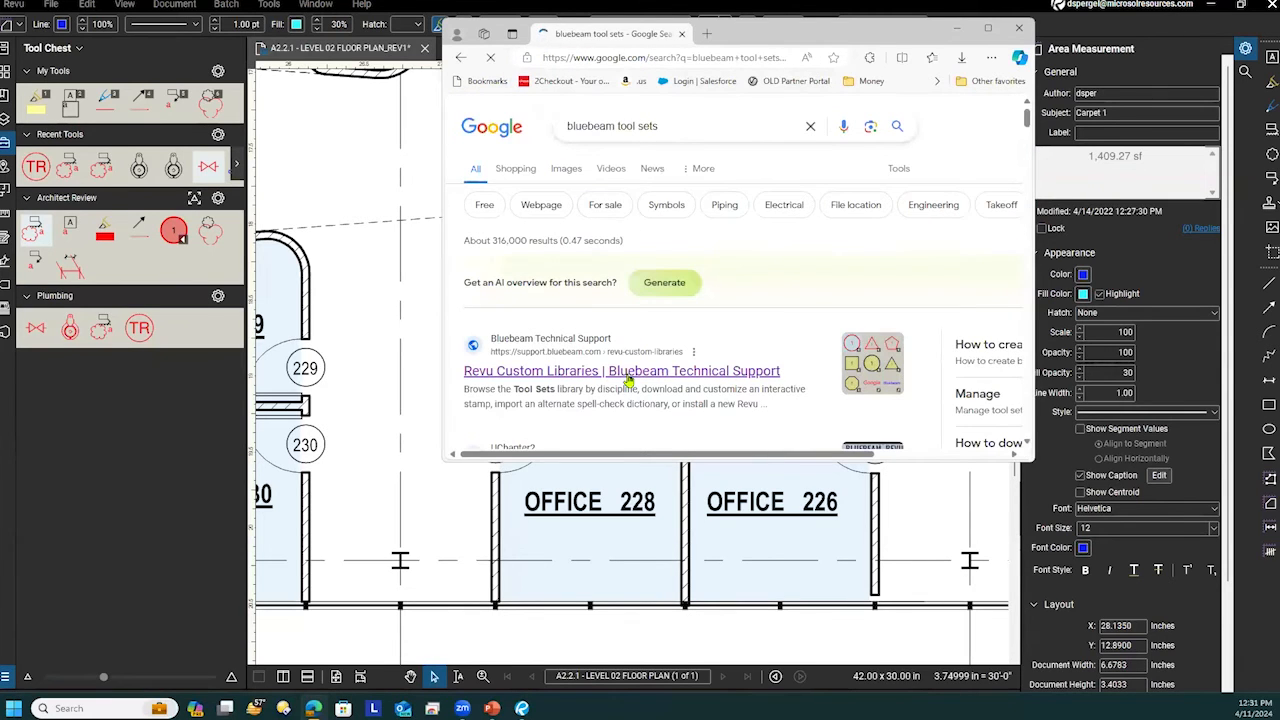
Open Bluebeam Technical Support's Revu Custom Libraries page in a maximized window and go to its Tool Sets section.
click(628, 373)
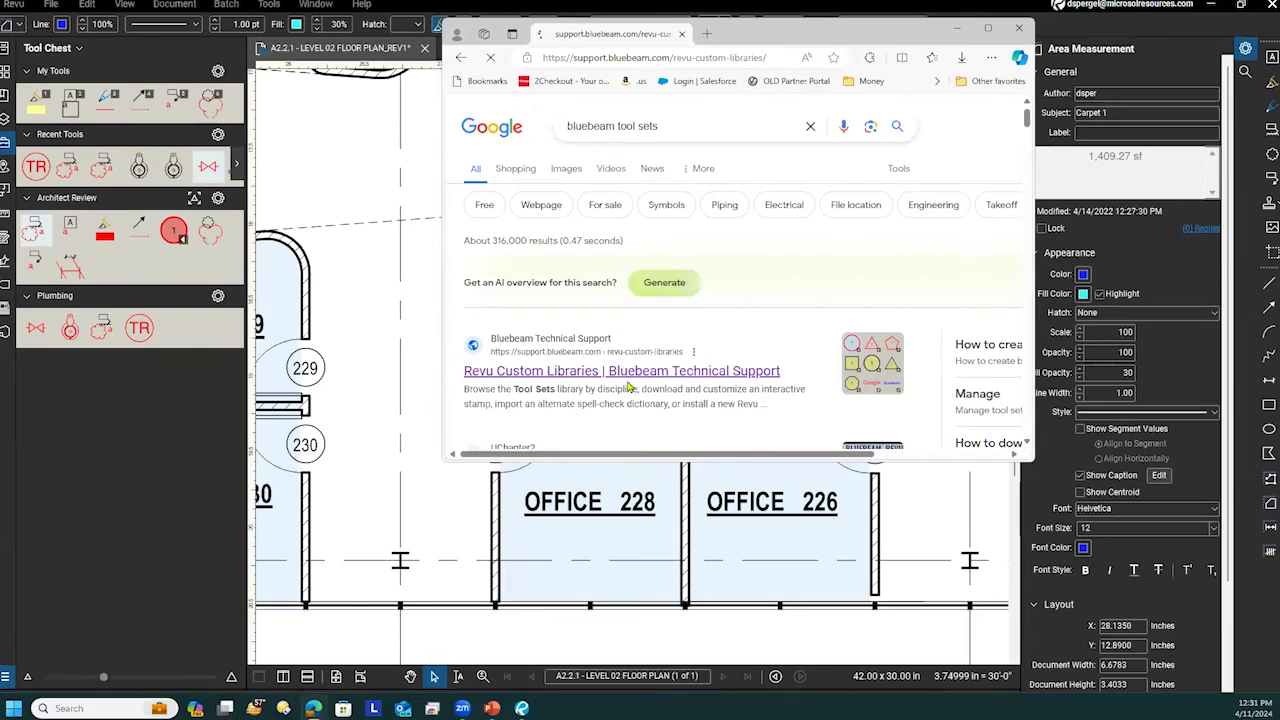
click(987, 28)
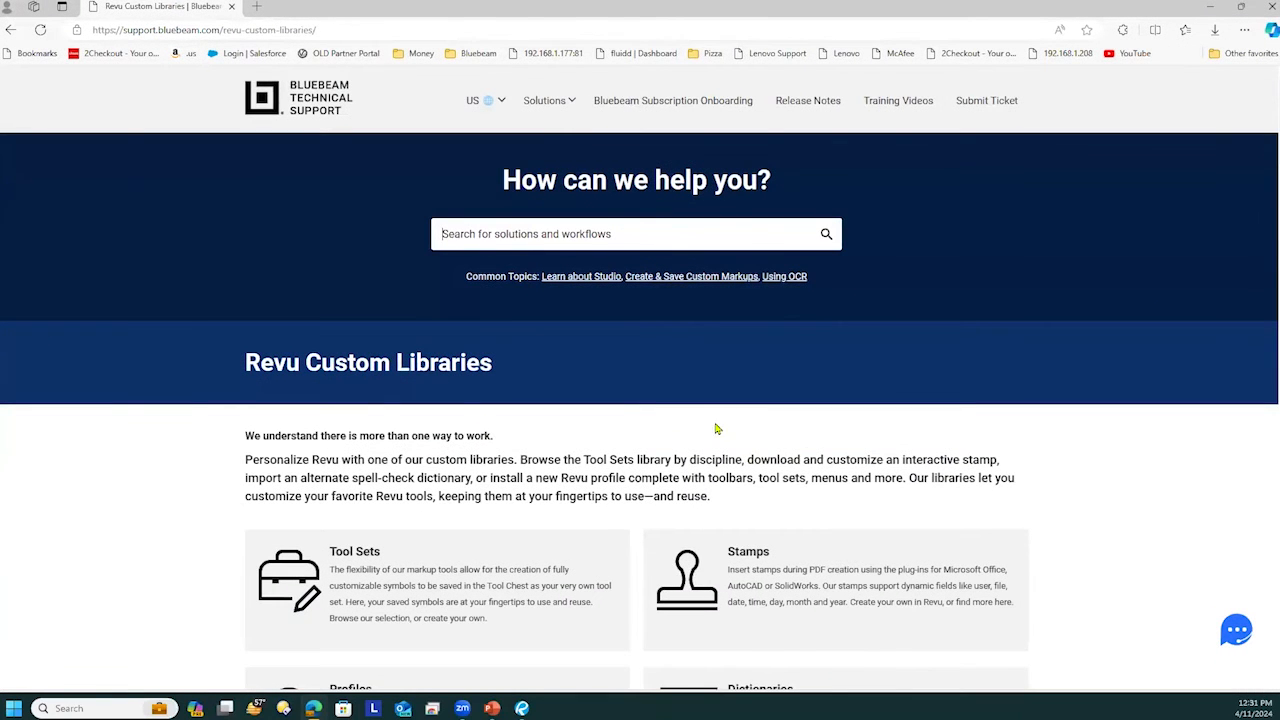
scroll(716, 428, down, 1)
click(440, 480)
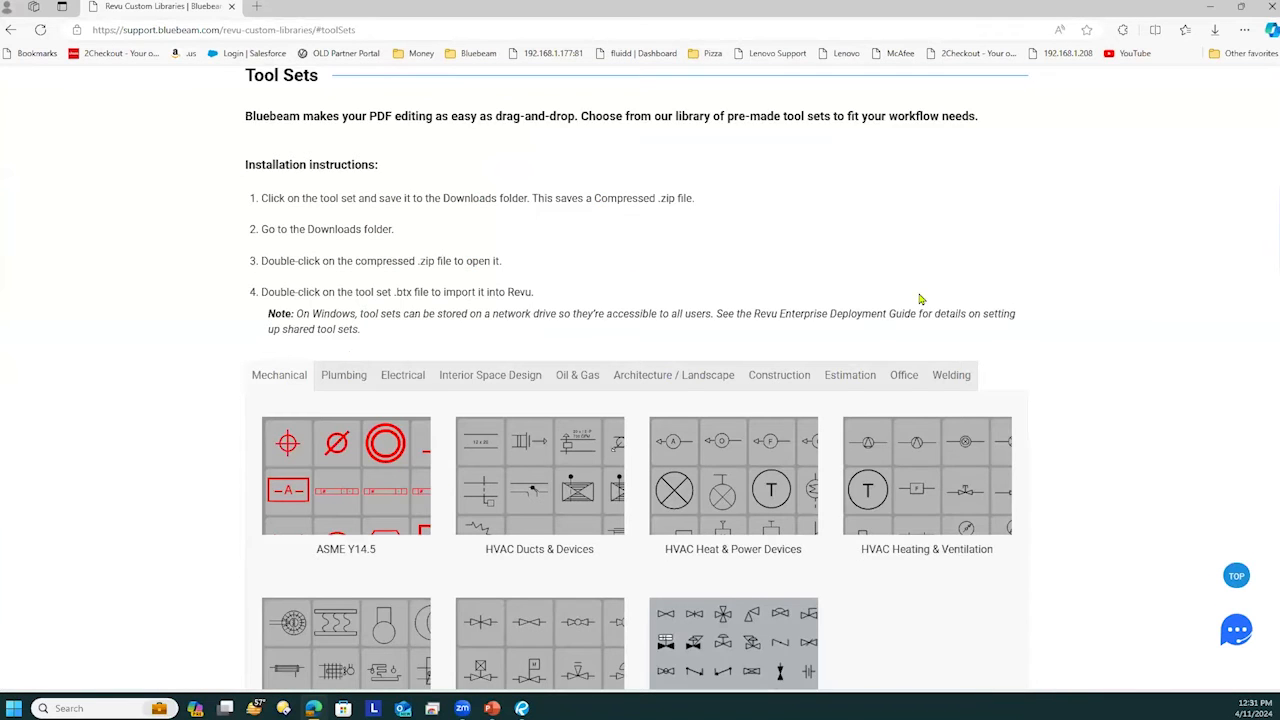
scroll(920, 299, down, 1)
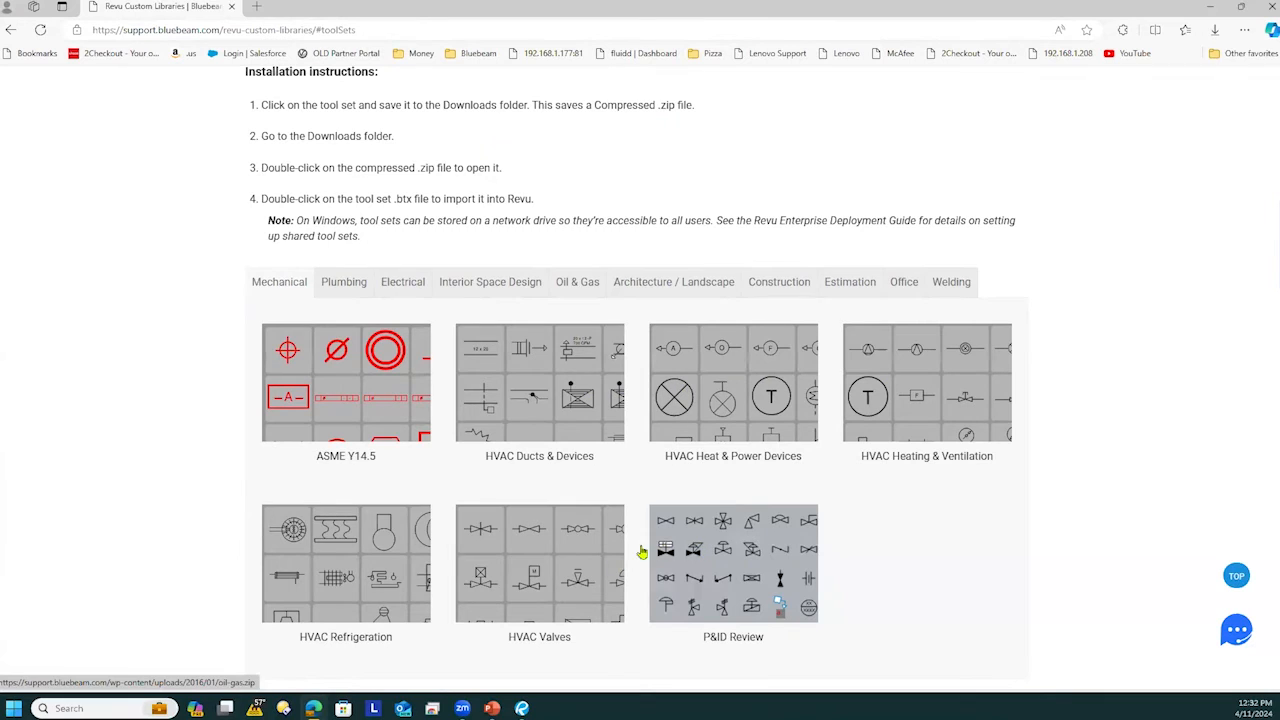
Examine the downloadable tool sets offered in each discipline category, from Plumbing through to Welding.
click(346, 287)
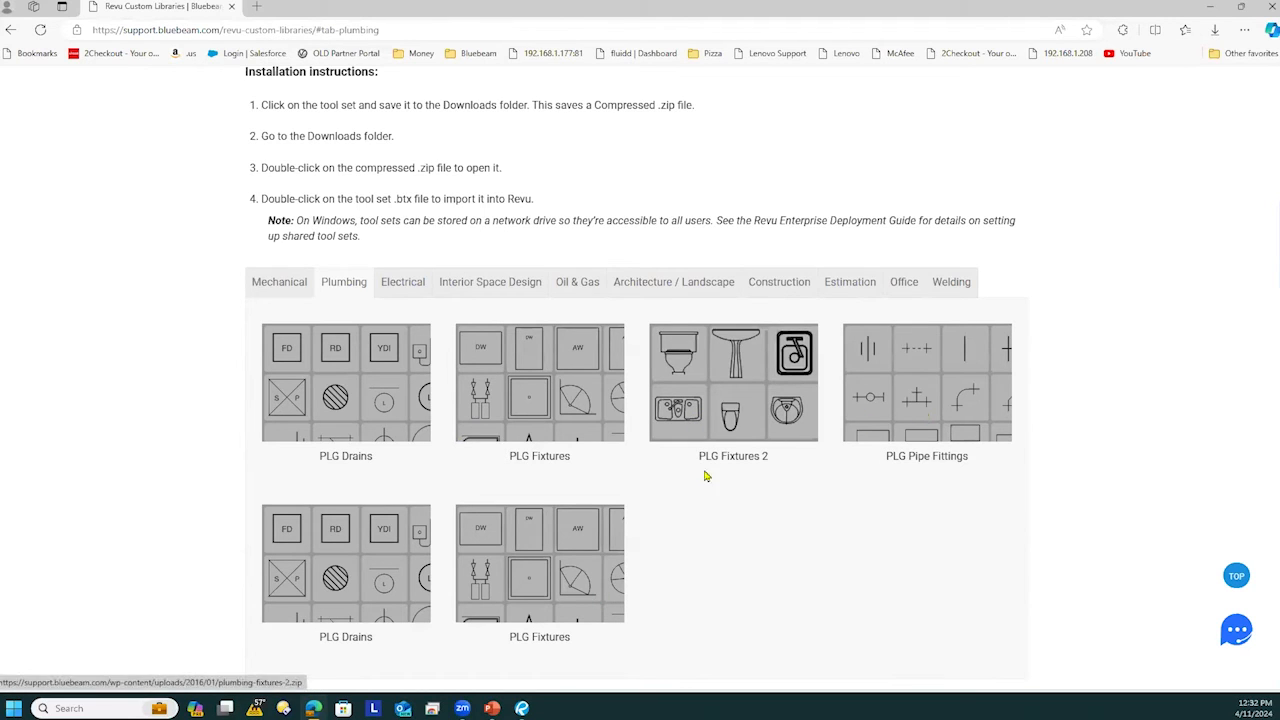
click(415, 285)
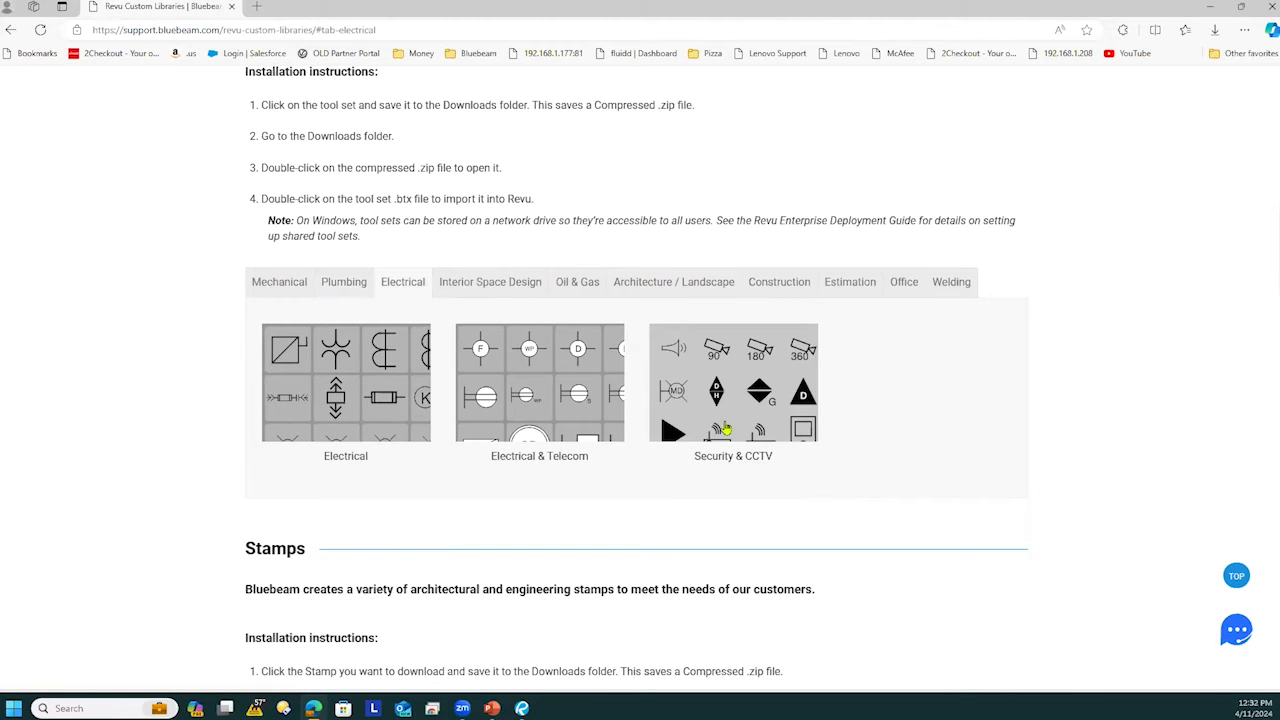
click(512, 288)
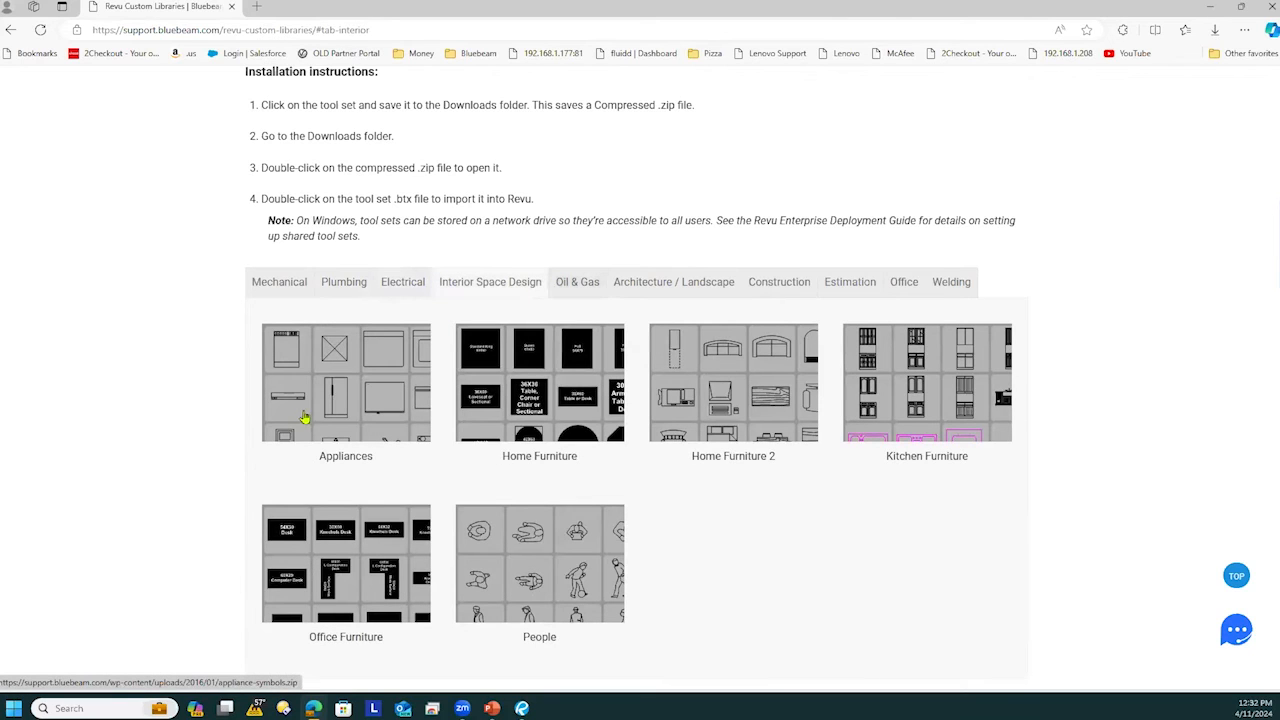
click(575, 285)
click(640, 292)
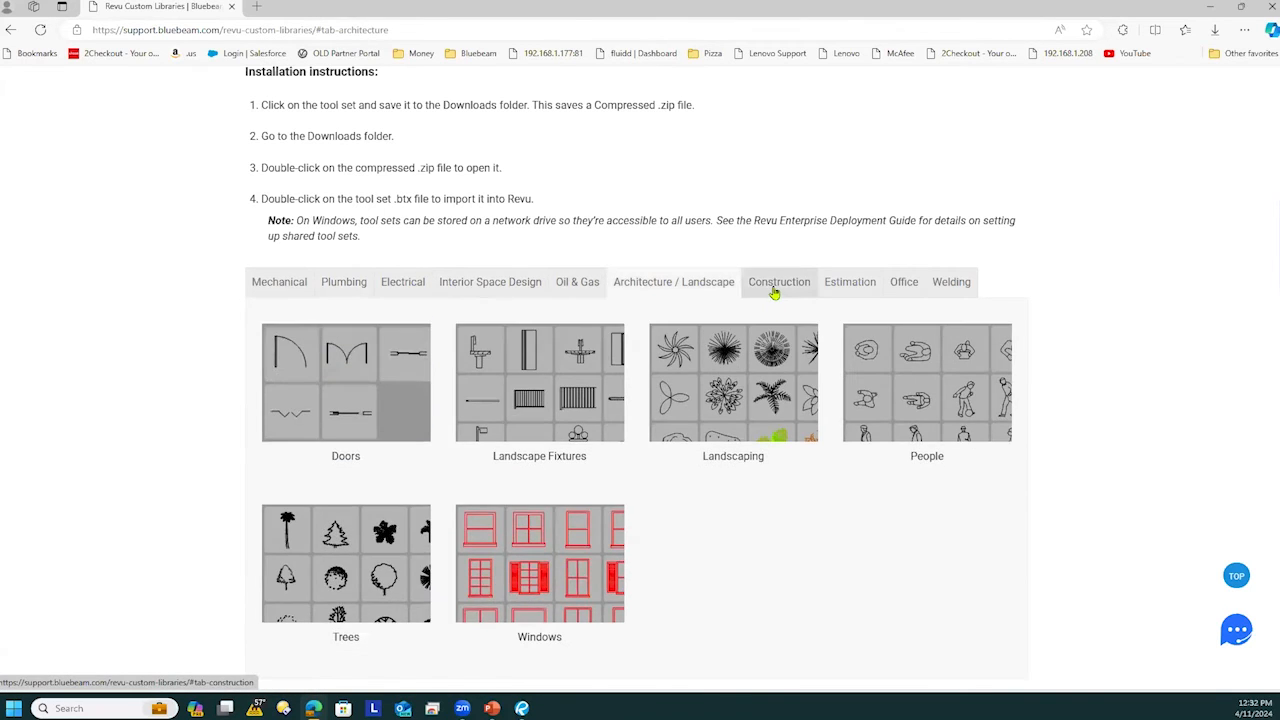
click(776, 290)
click(845, 296)
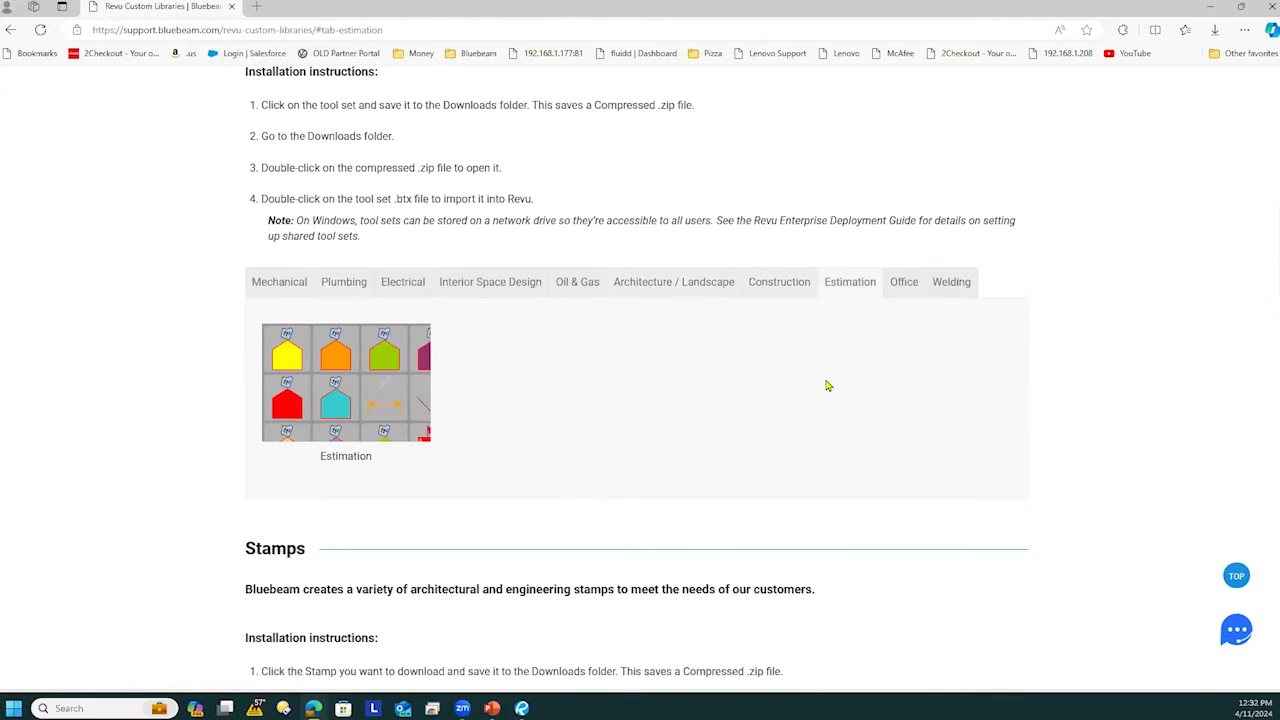
click(897, 290)
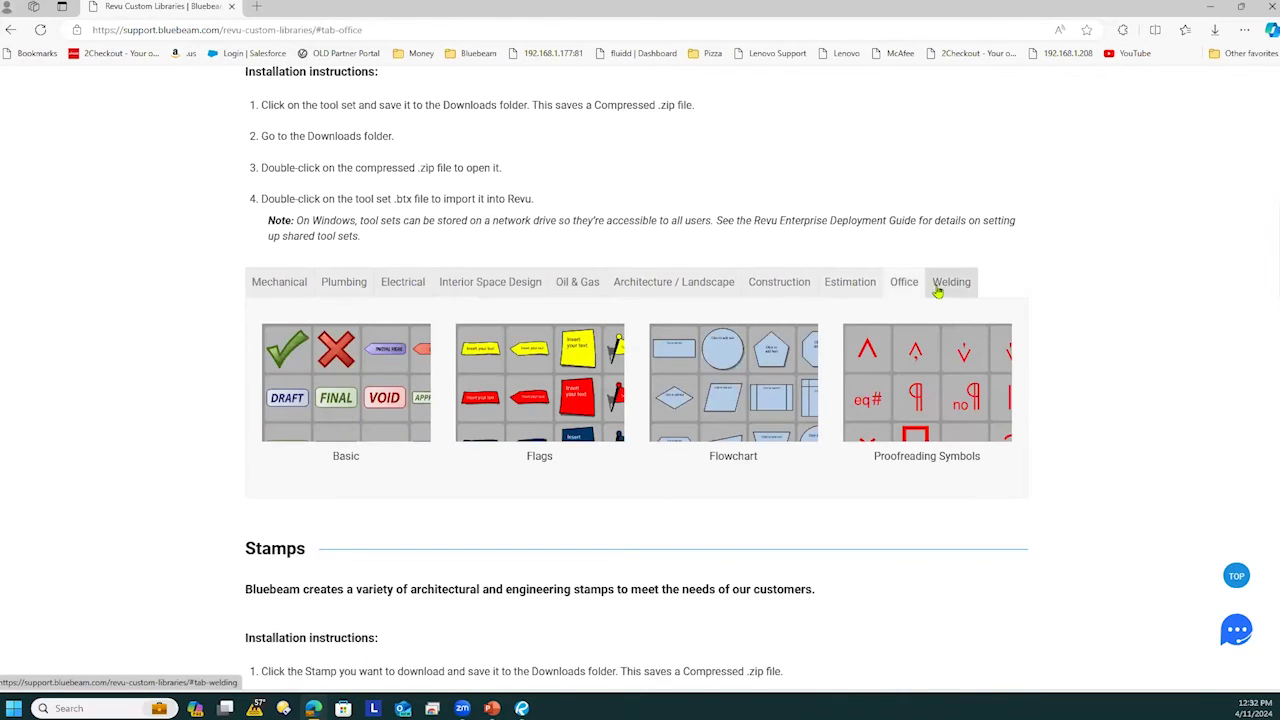
click(940, 288)
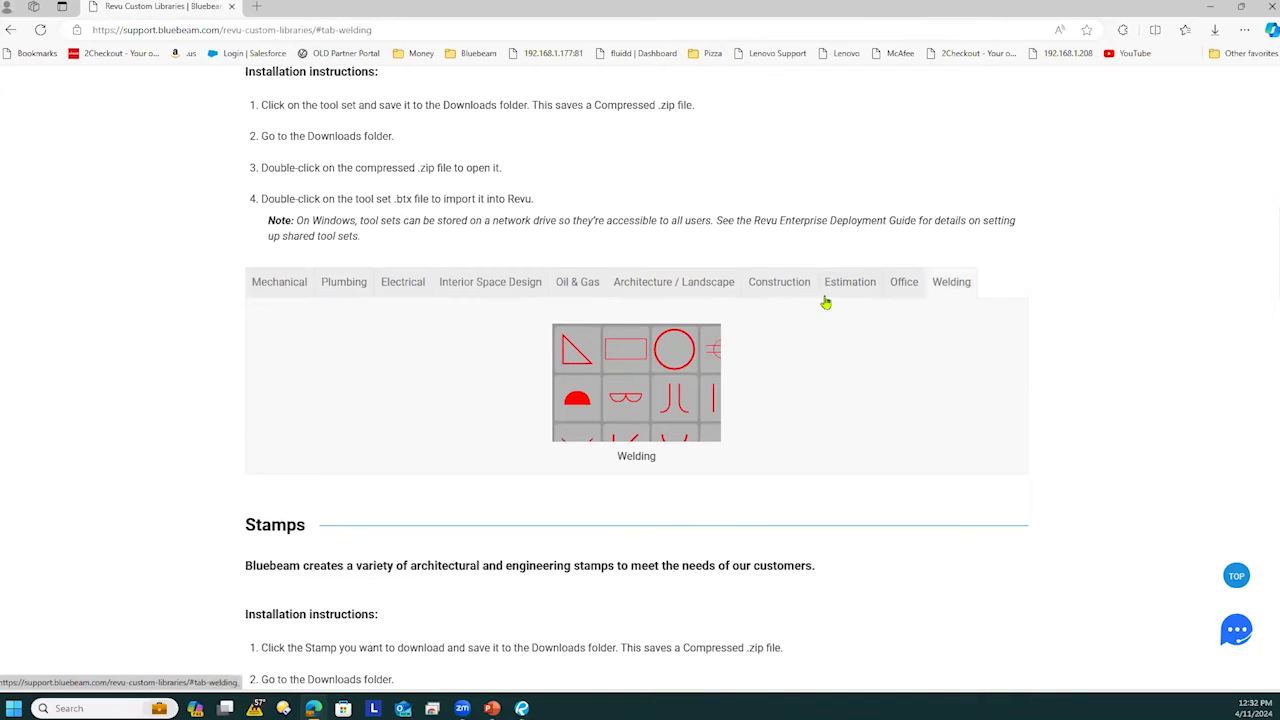
Review the tool set categories again in reverse order, from Construction back to Mechanical.
click(771, 290)
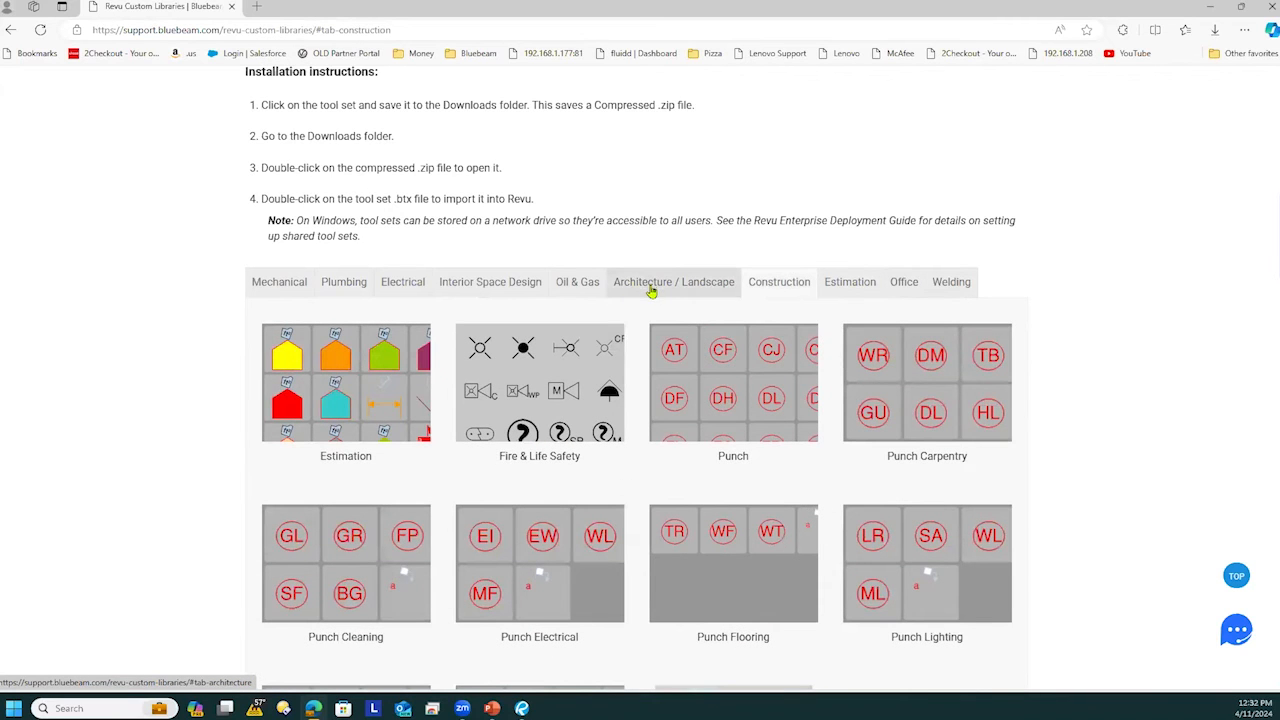
click(651, 290)
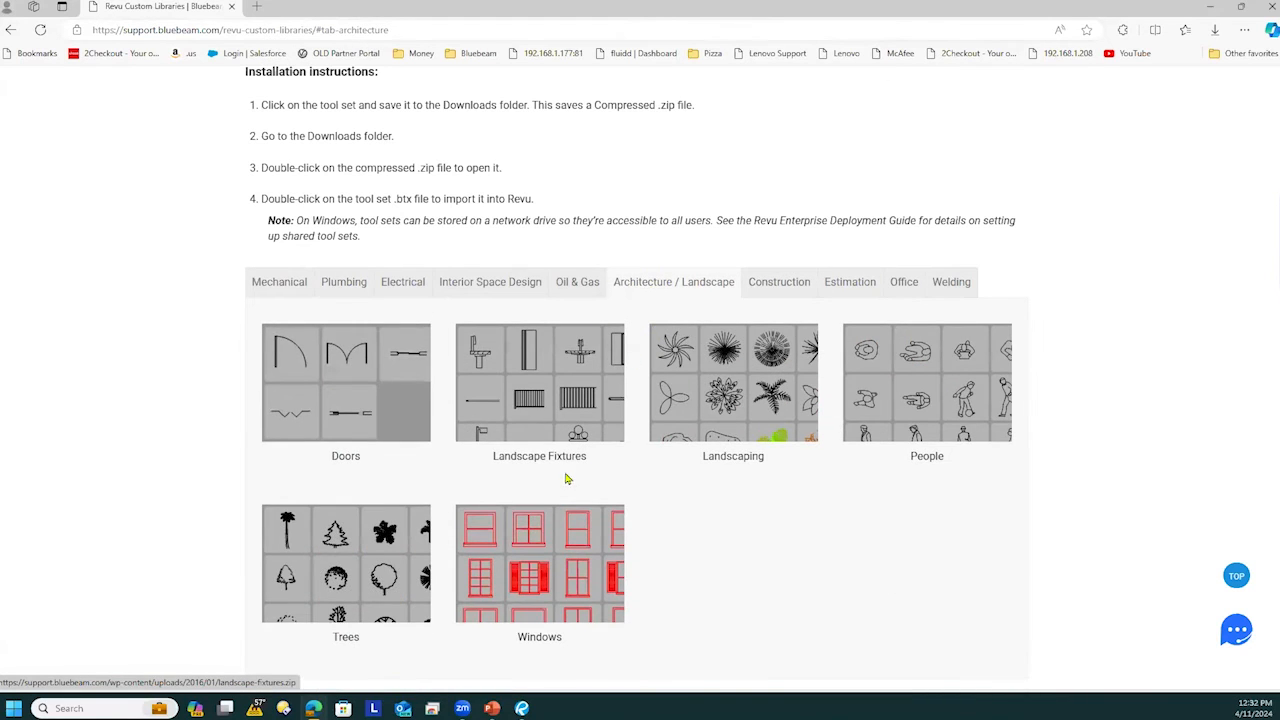
click(568, 288)
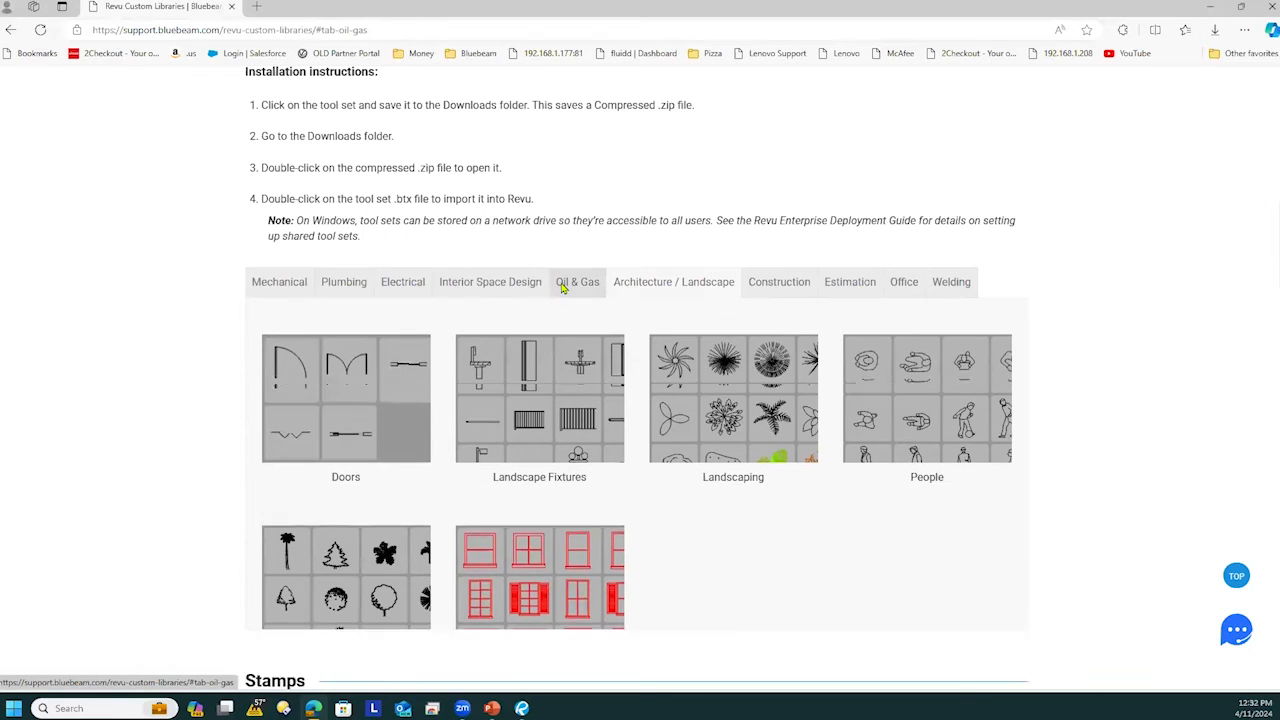
click(513, 290)
click(396, 290)
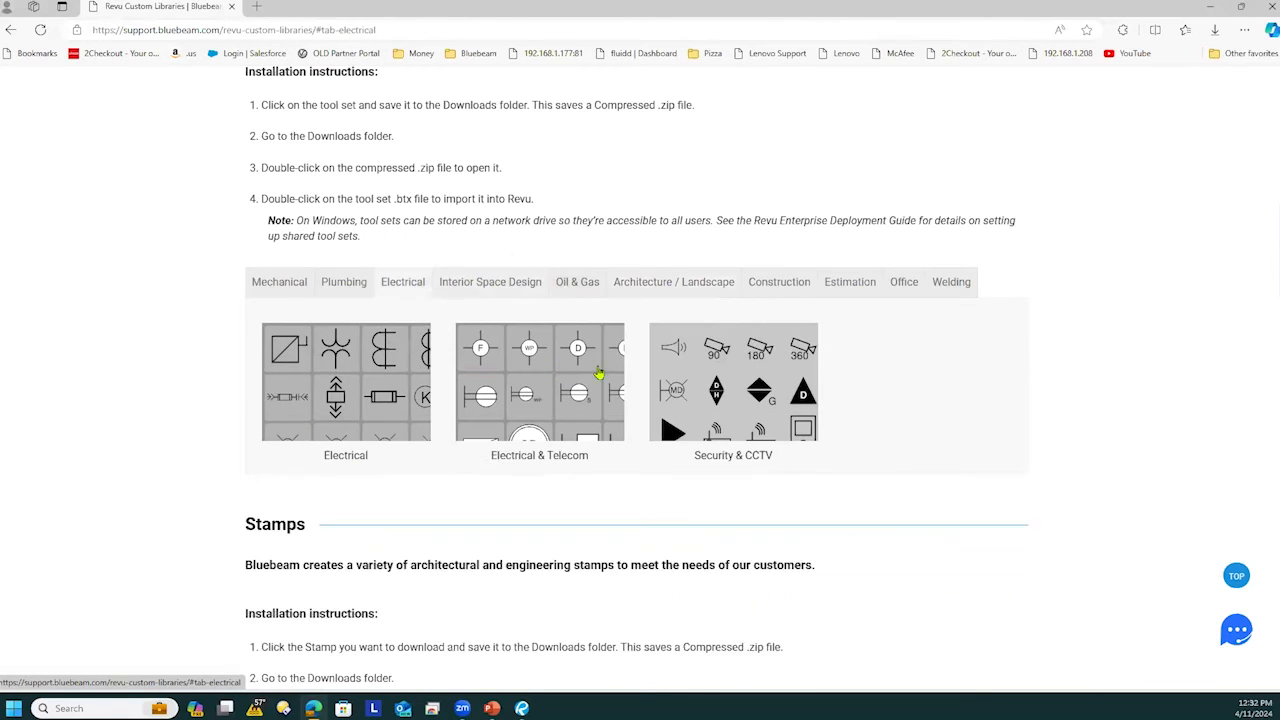
click(333, 284)
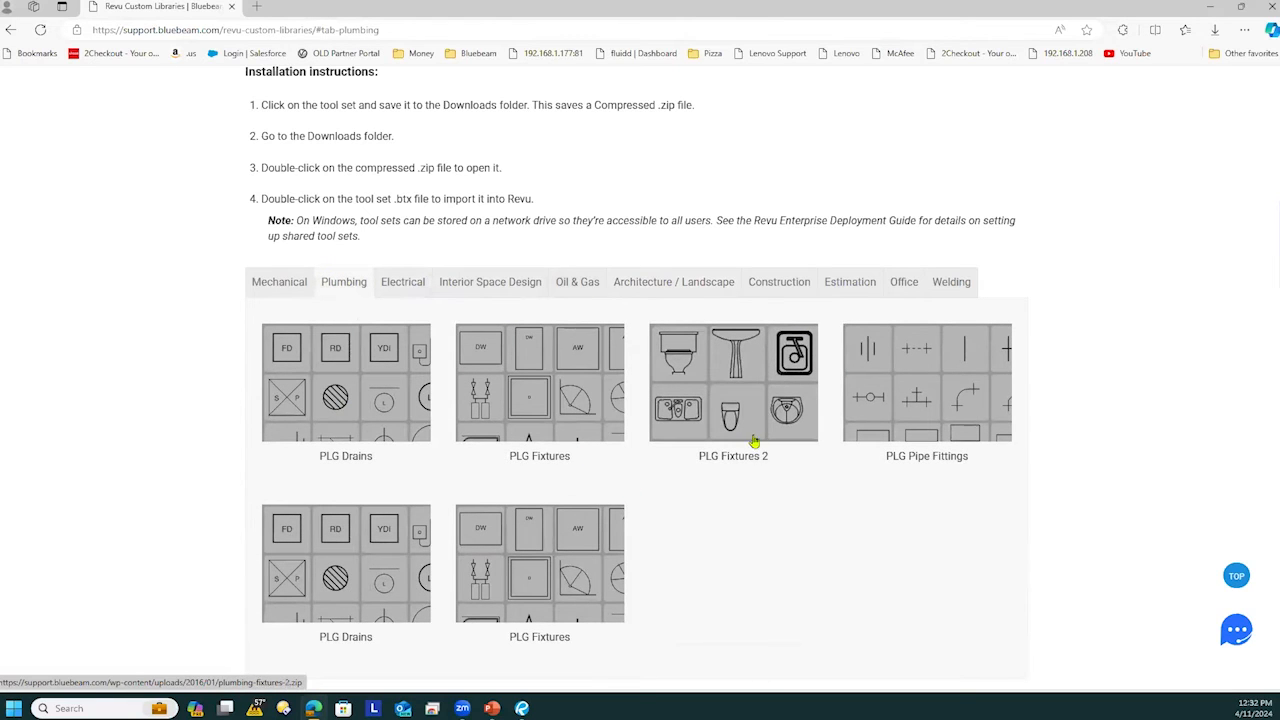
click(287, 299)
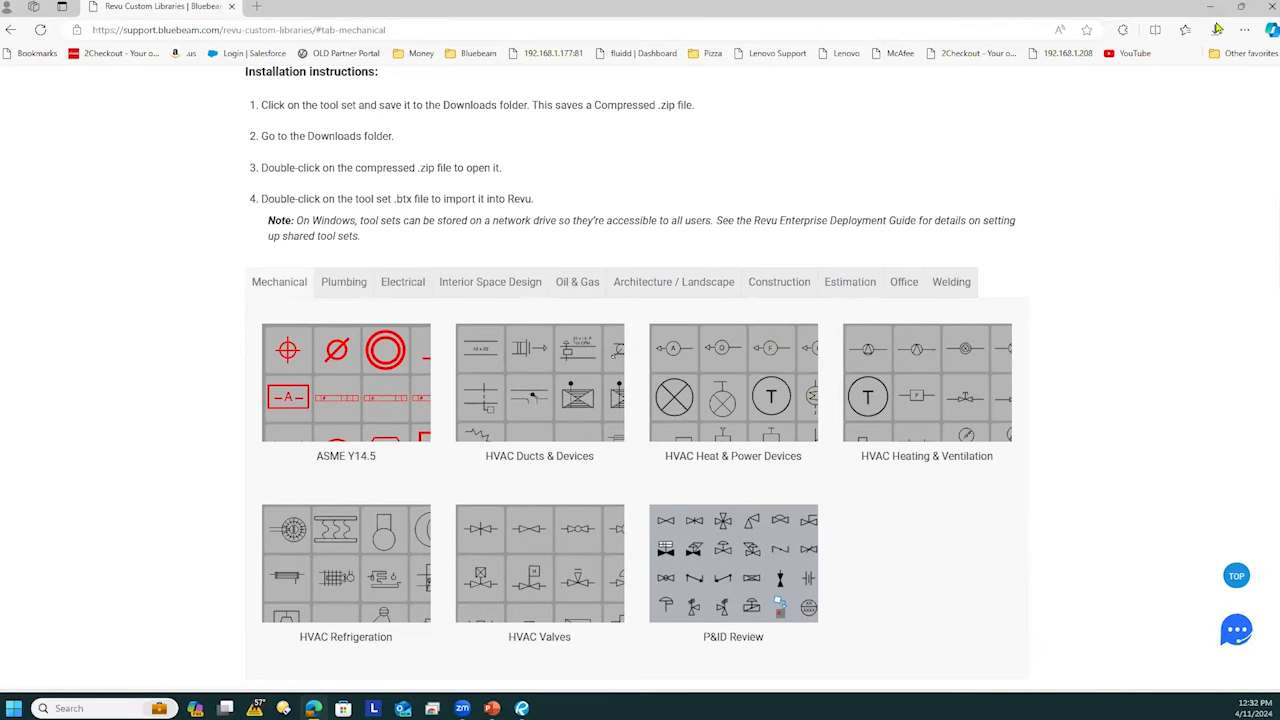
Return to Bluebeam Revu and display the HVAC Valves tool set in the Tool Chest.
click(1210, 6)
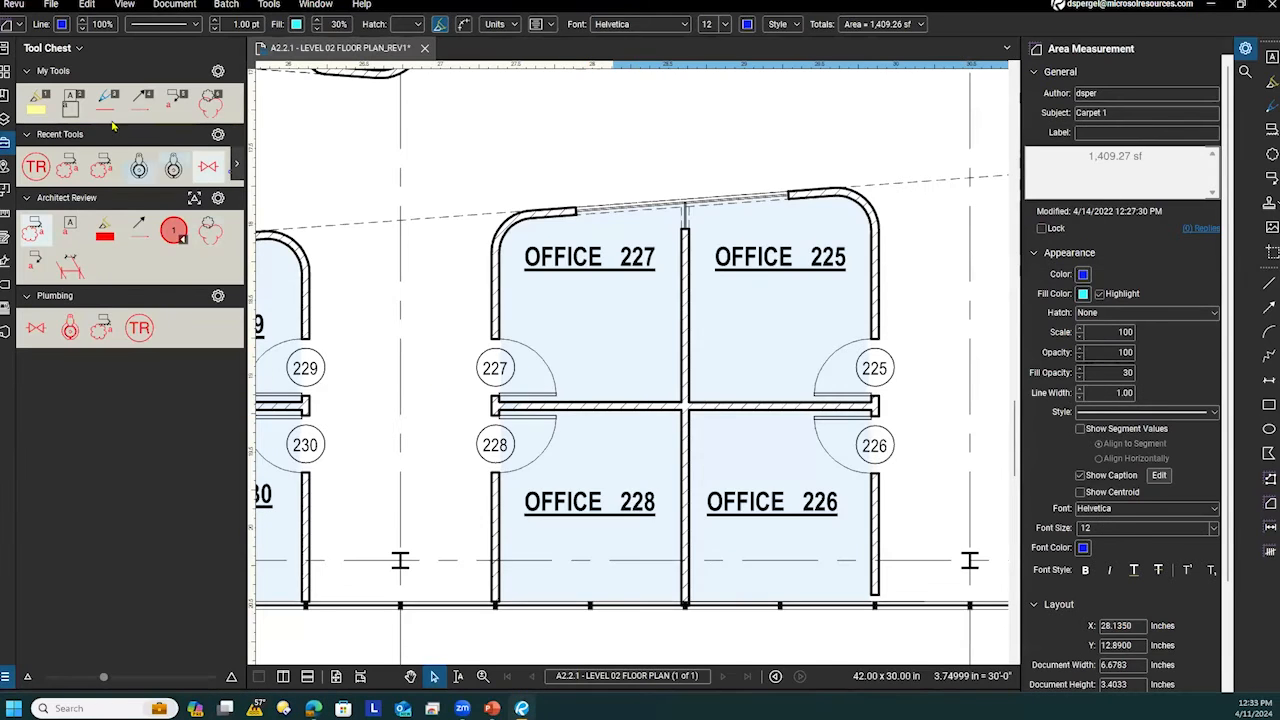
click(74, 49)
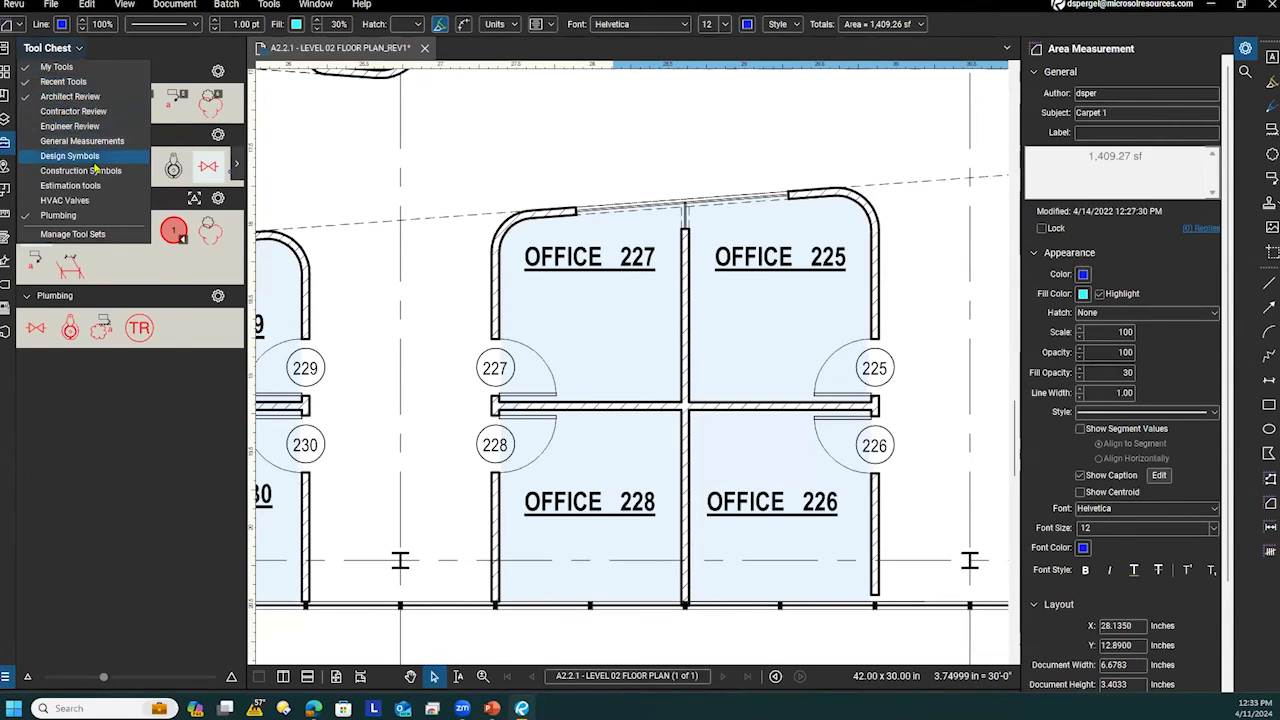
click(87, 204)
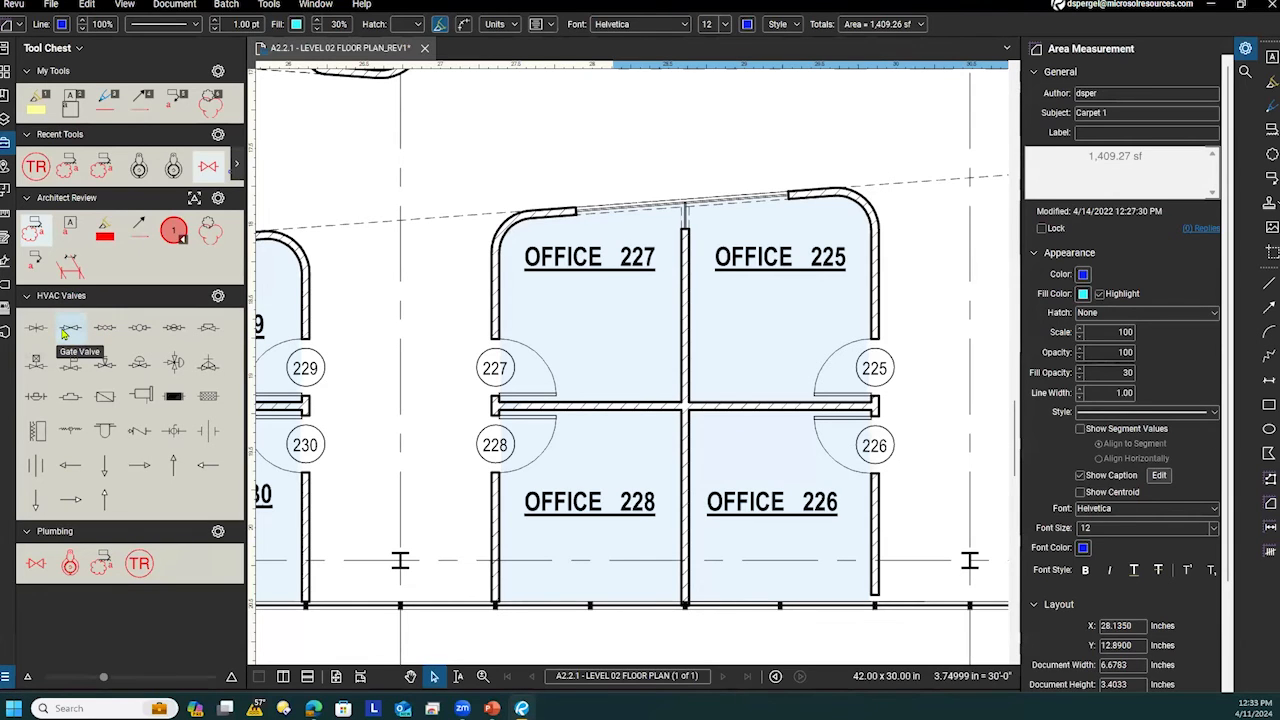
Place a Gate Valve symbol from the HVAC Valves tool set in the corridor above Office 227.
click(67, 330)
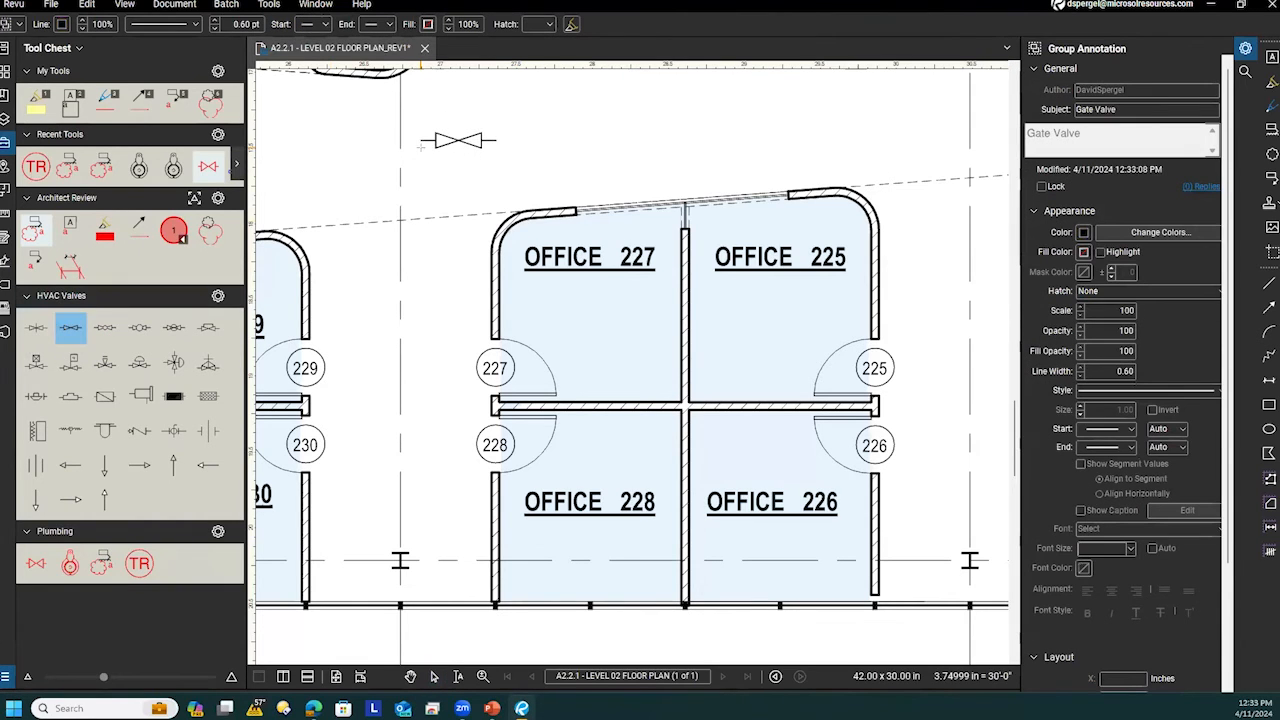
click(458, 140)
click(458, 140)
scroll(468, 140, up, 4)
drag(472, 288, 498, 433)
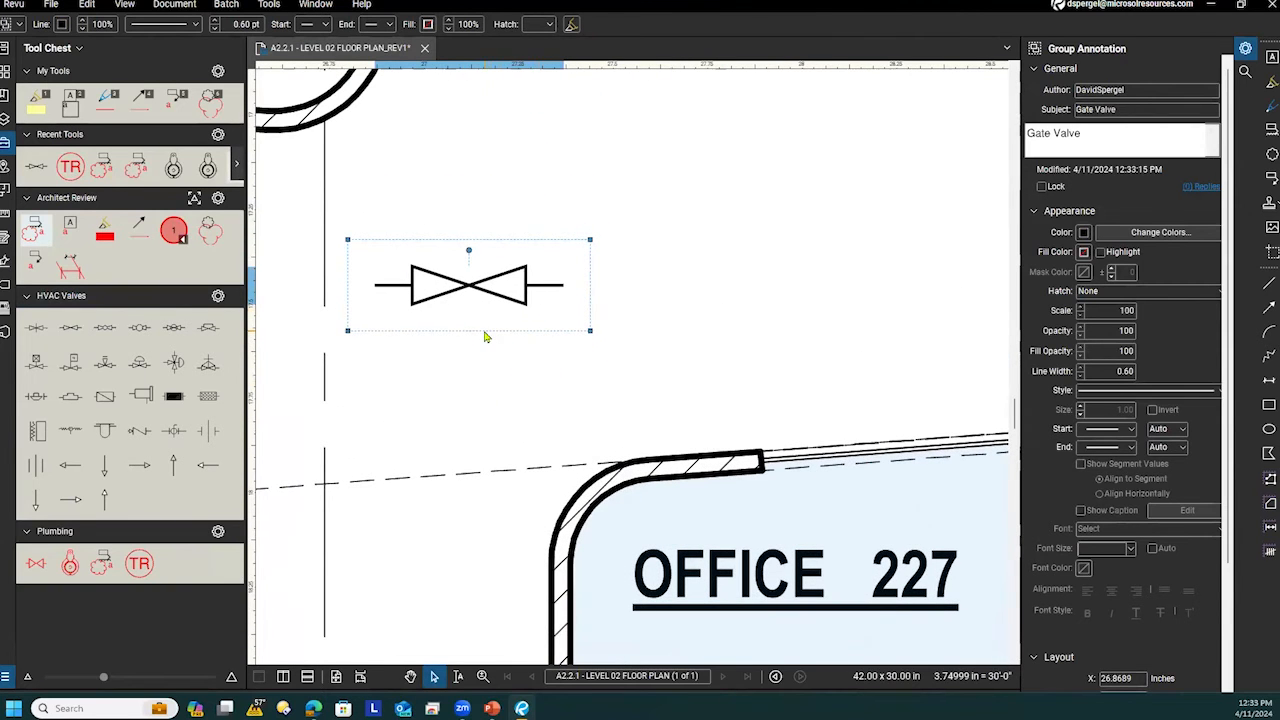
Change the placed gate valve's colour from black to red.
scroll(503, 377, down, 5)
drag(660, 481, 710, 198)
scroll(691, 216, down, 4)
drag(638, 404, 527, 615)
scroll(503, 405, up, 4)
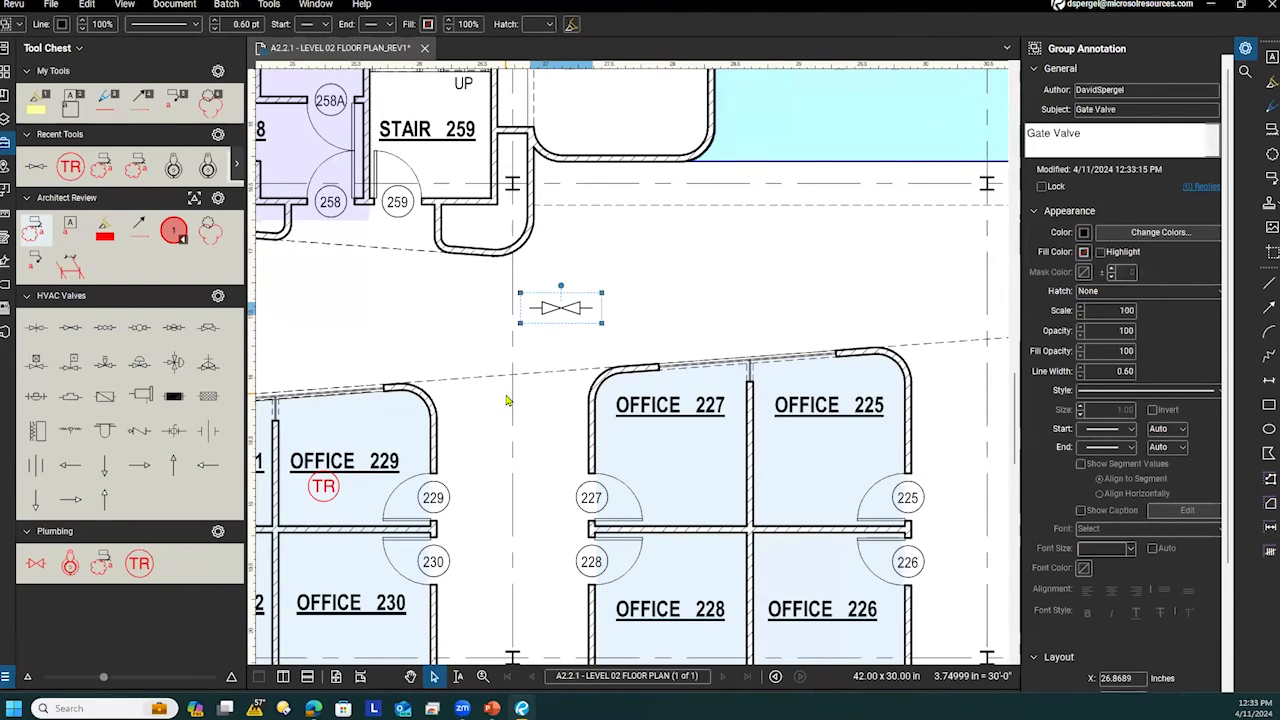
scroll(533, 341, up, 4)
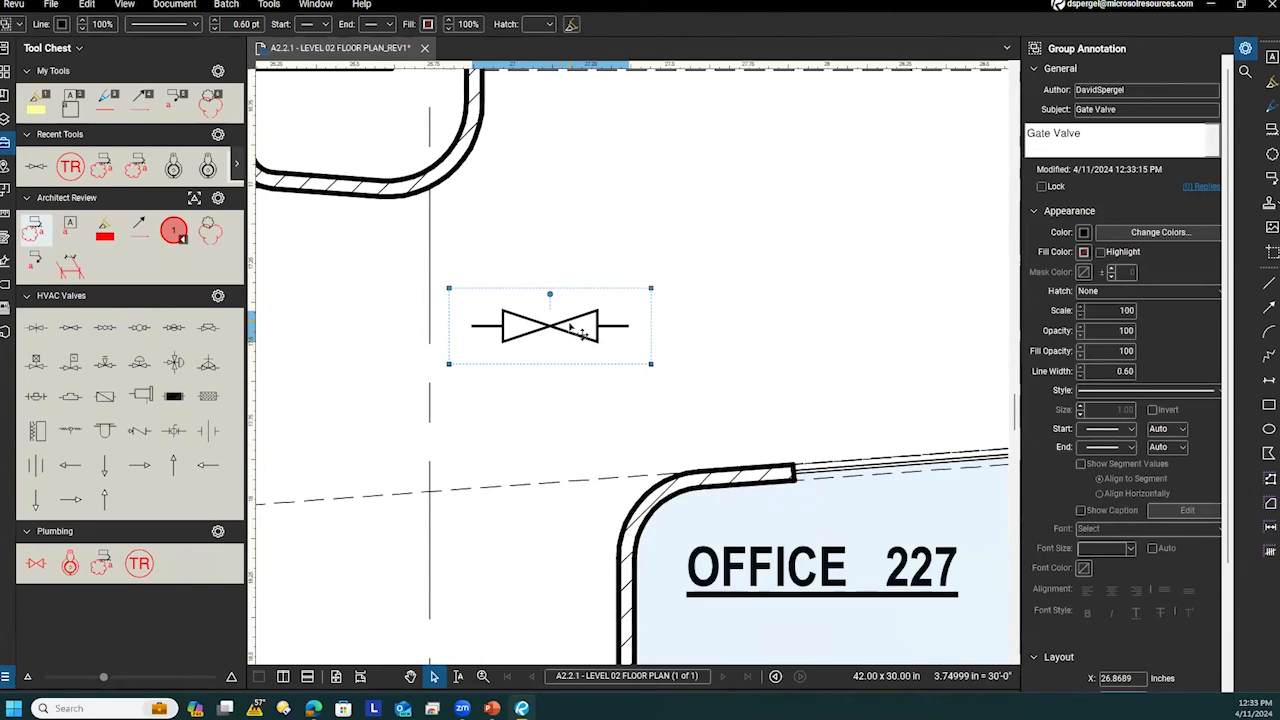
click(1183, 238)
click(610, 272)
click(615, 291)
click(610, 288)
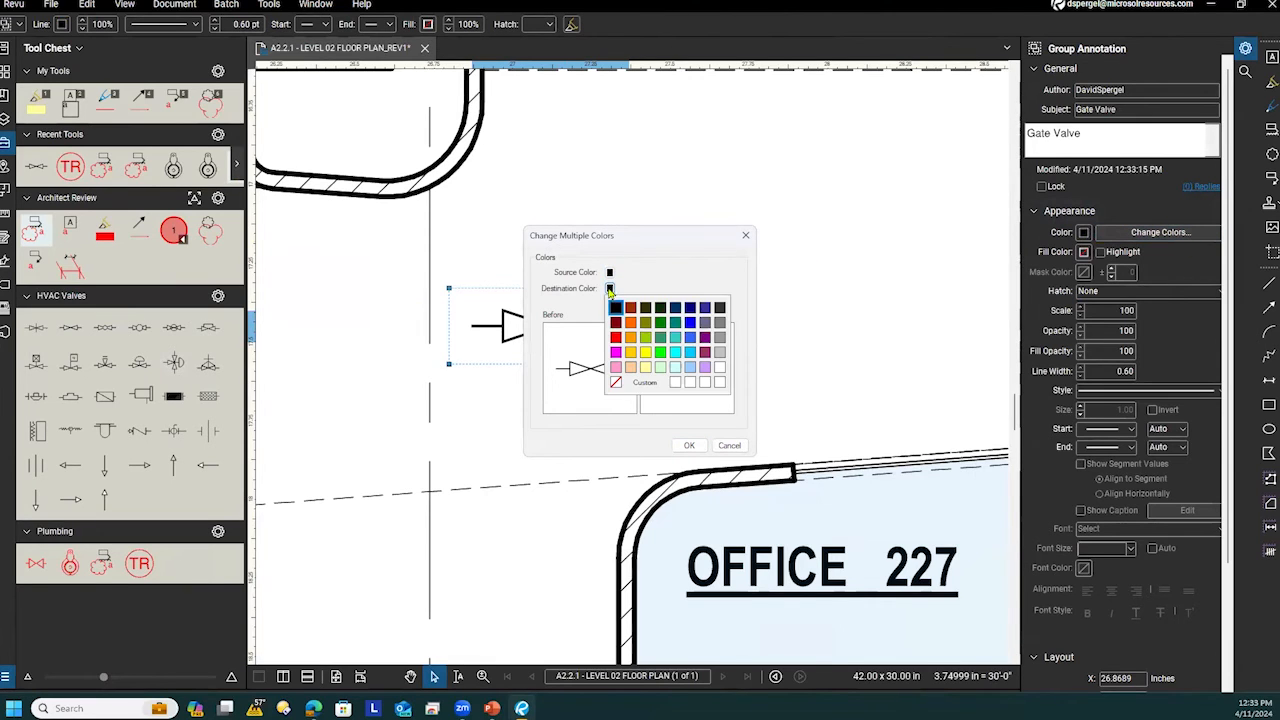
click(615, 337)
click(689, 445)
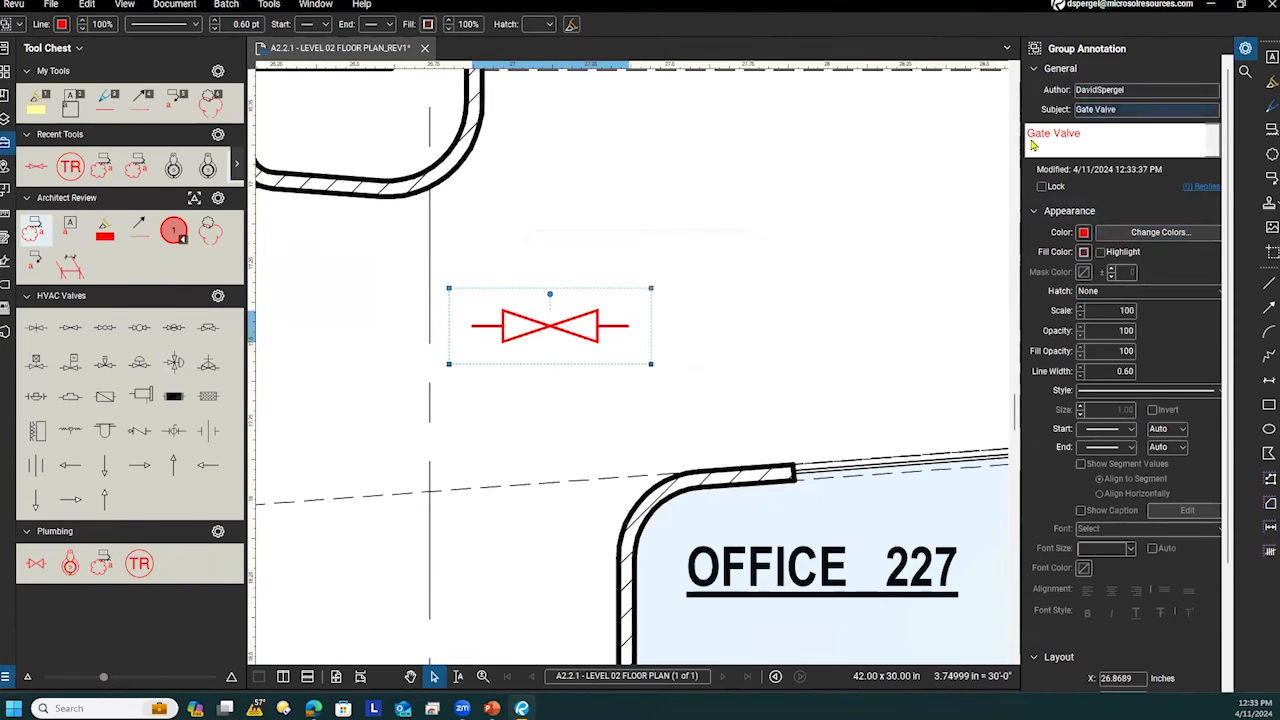
Set the red gate valve's comment to "Gate Valve 2".
click(606, 417)
click(606, 350)
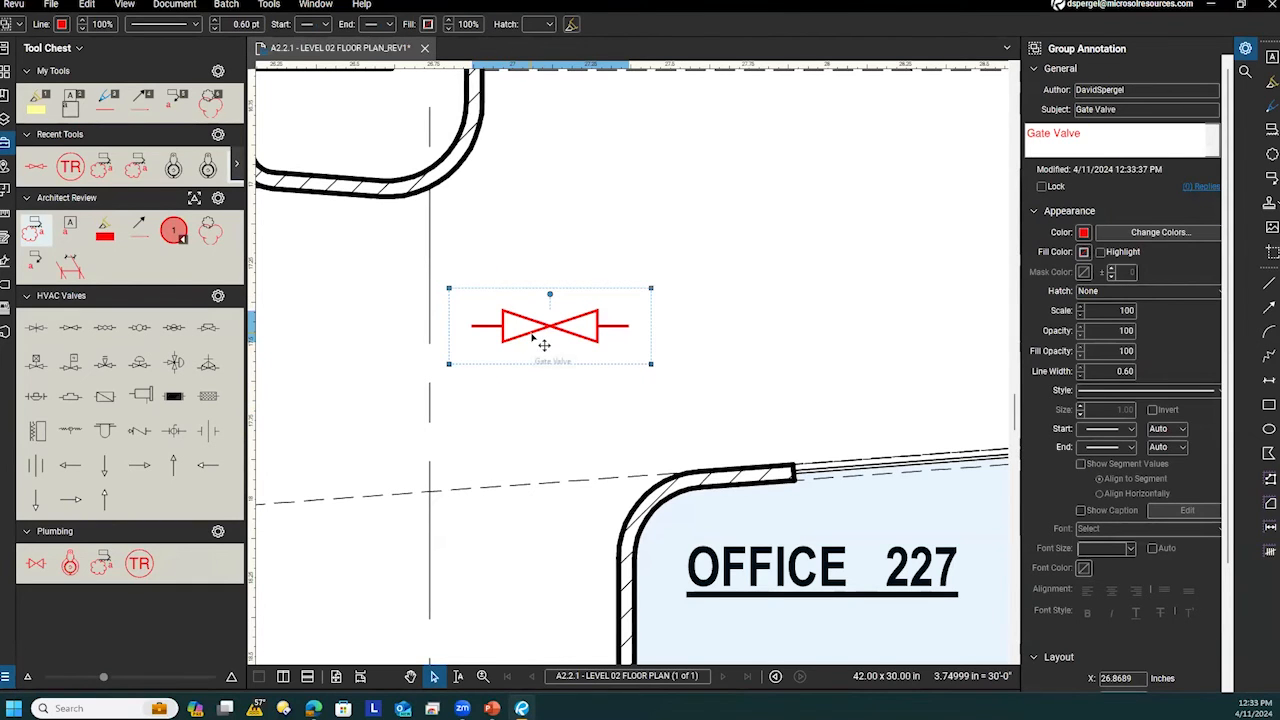
click(514, 405)
scroll(516, 406, down, 3)
drag(520, 446, 532, 393)
click(561, 307)
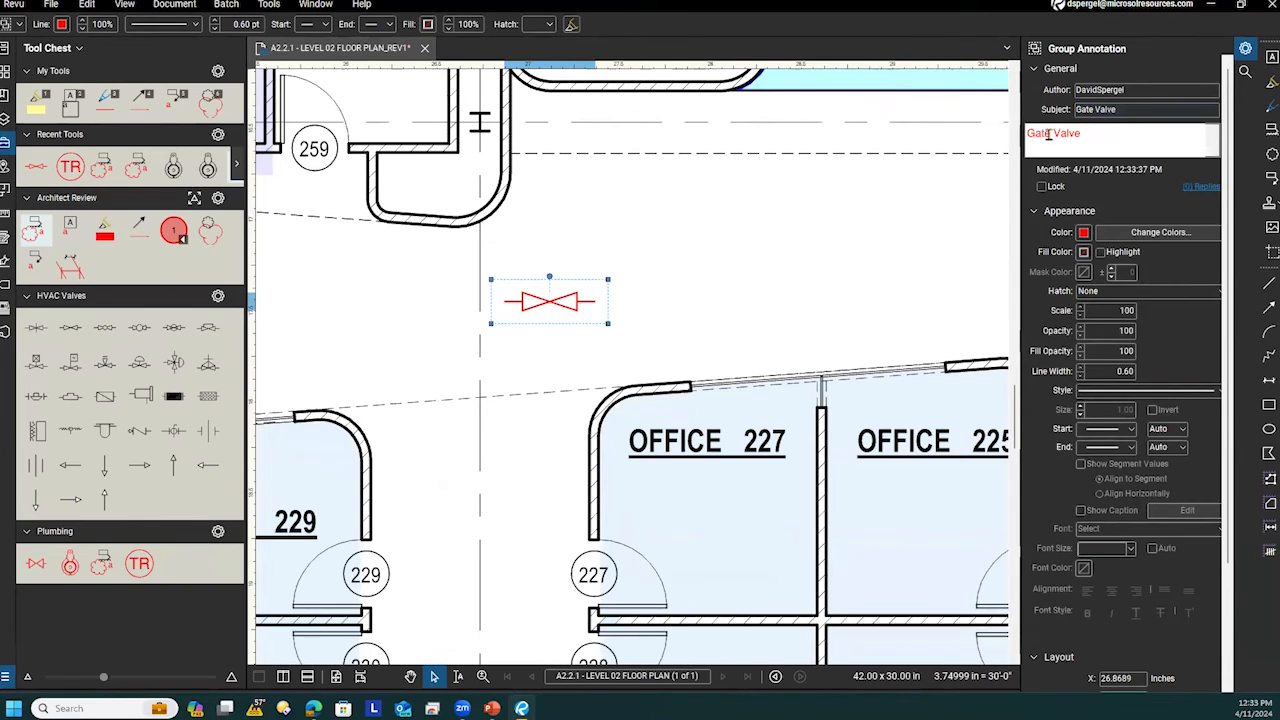
click(1083, 143)
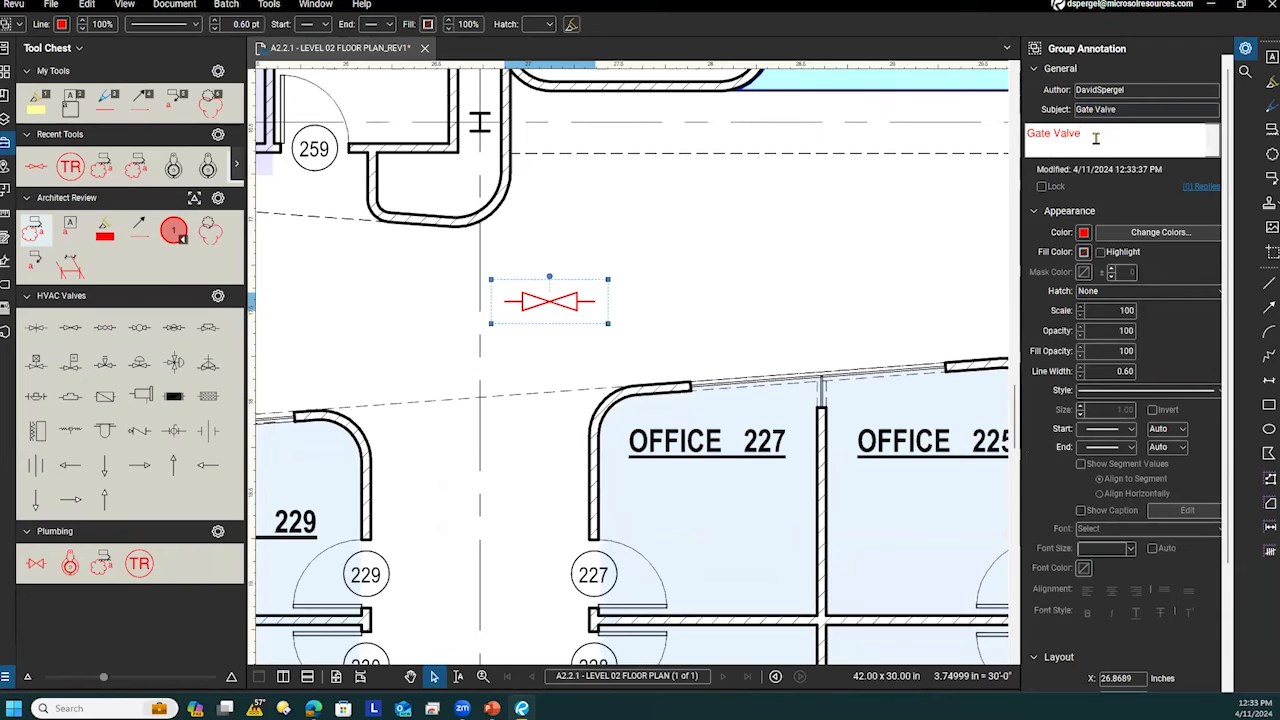
click(636, 305)
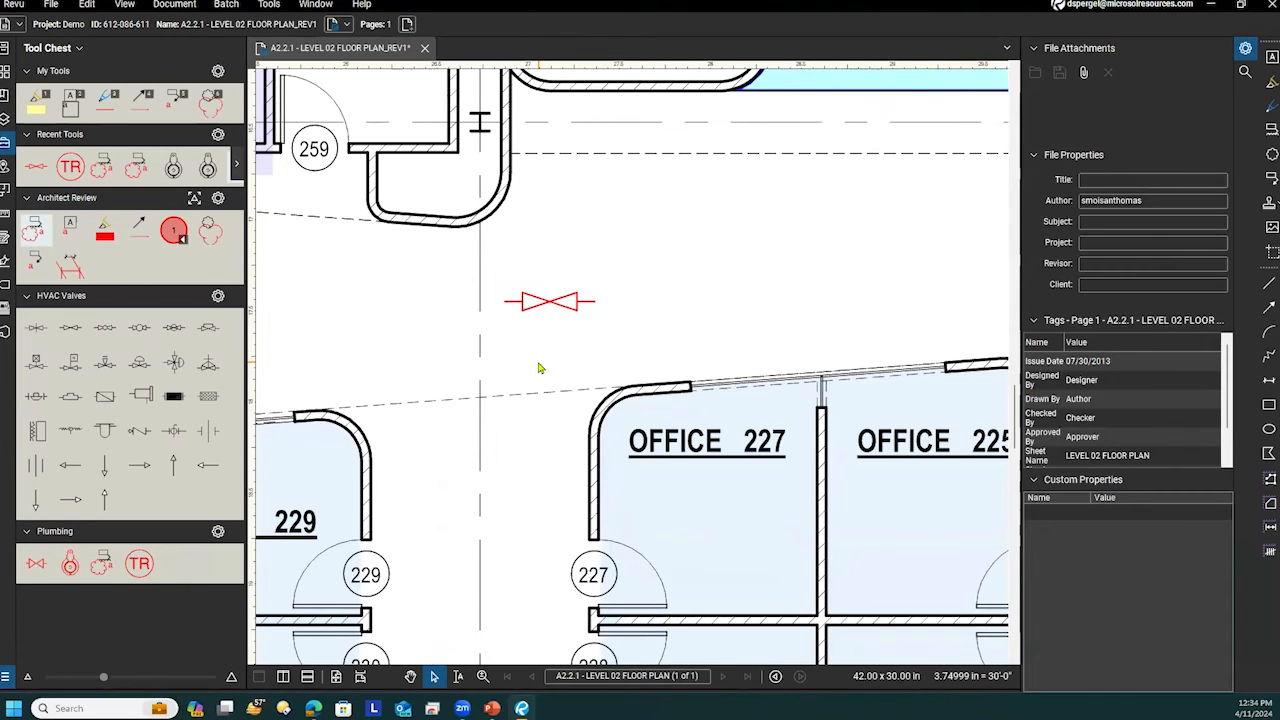
click(563, 312)
text(2)
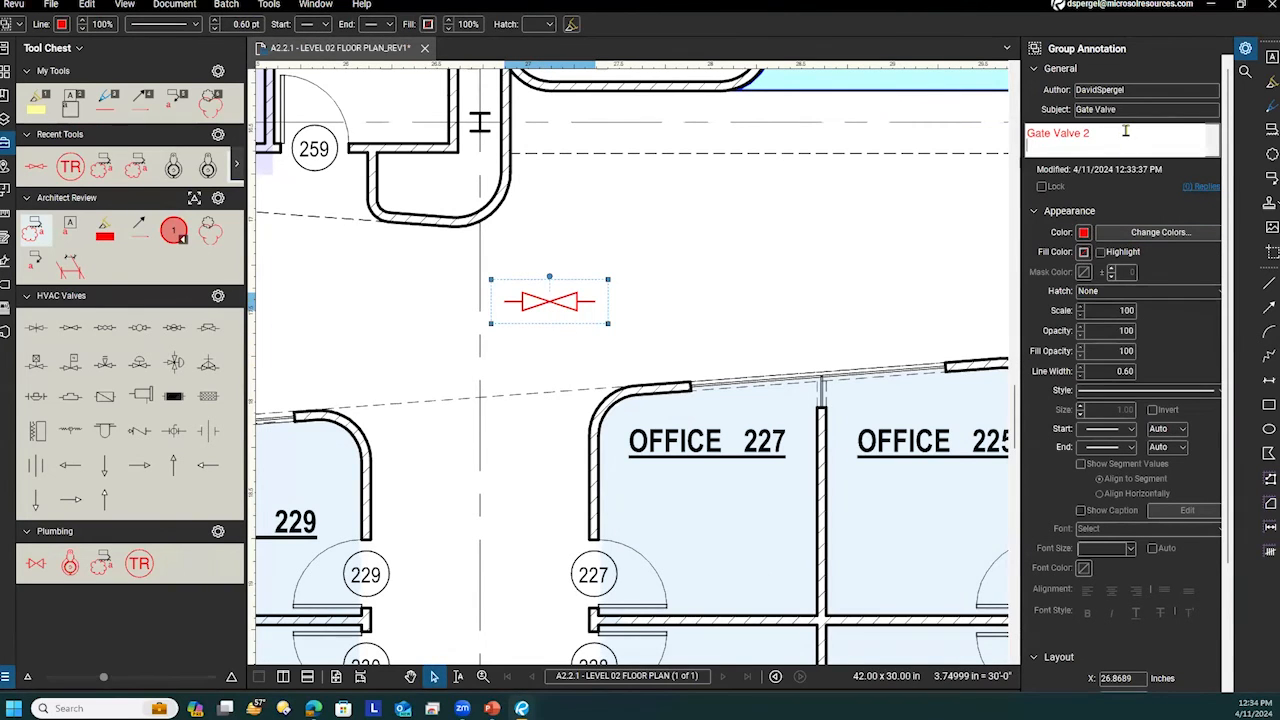
click(694, 331)
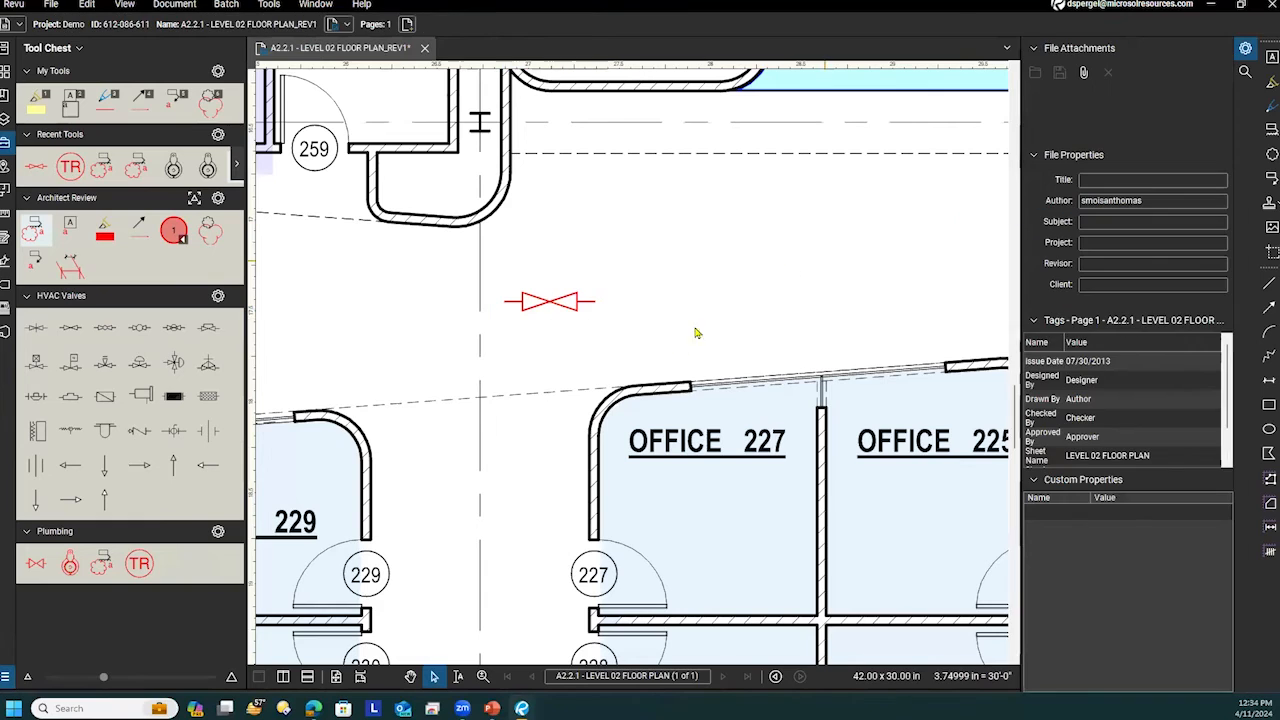
Check the comment shown on the gate valve in the plan and remove the valve.
click(547, 307)
key(Escape)
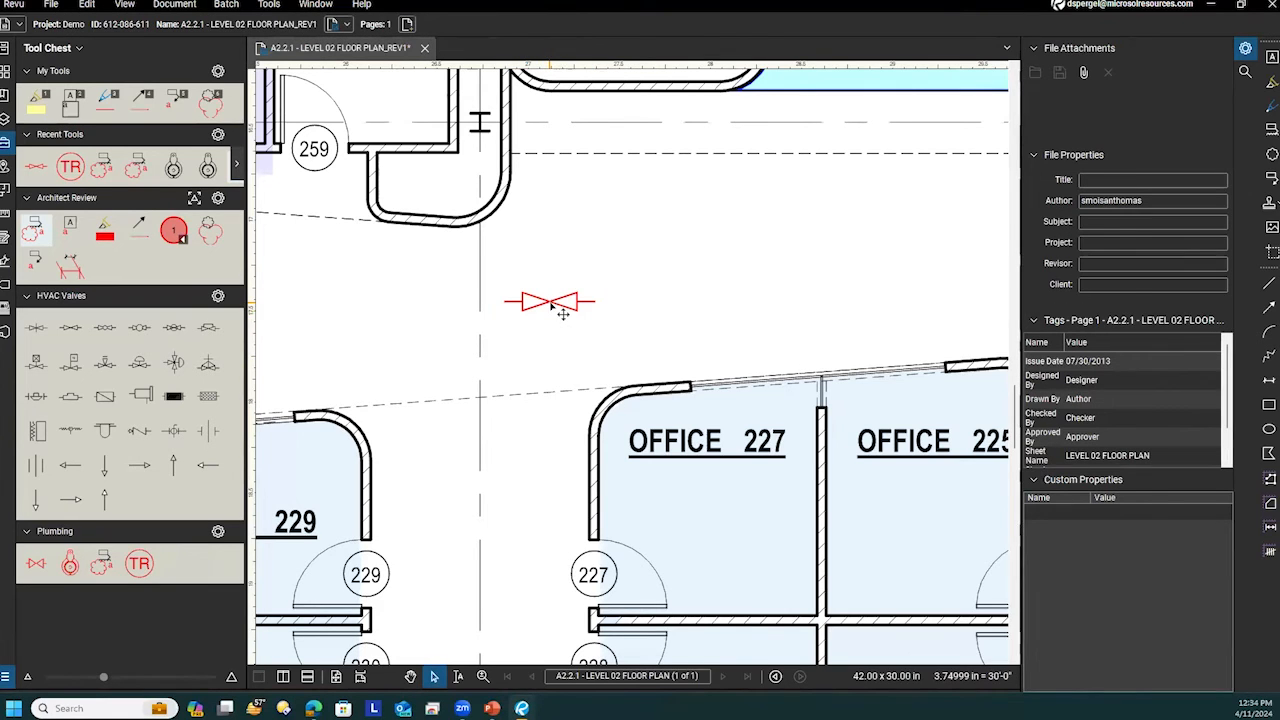
click(551, 305)
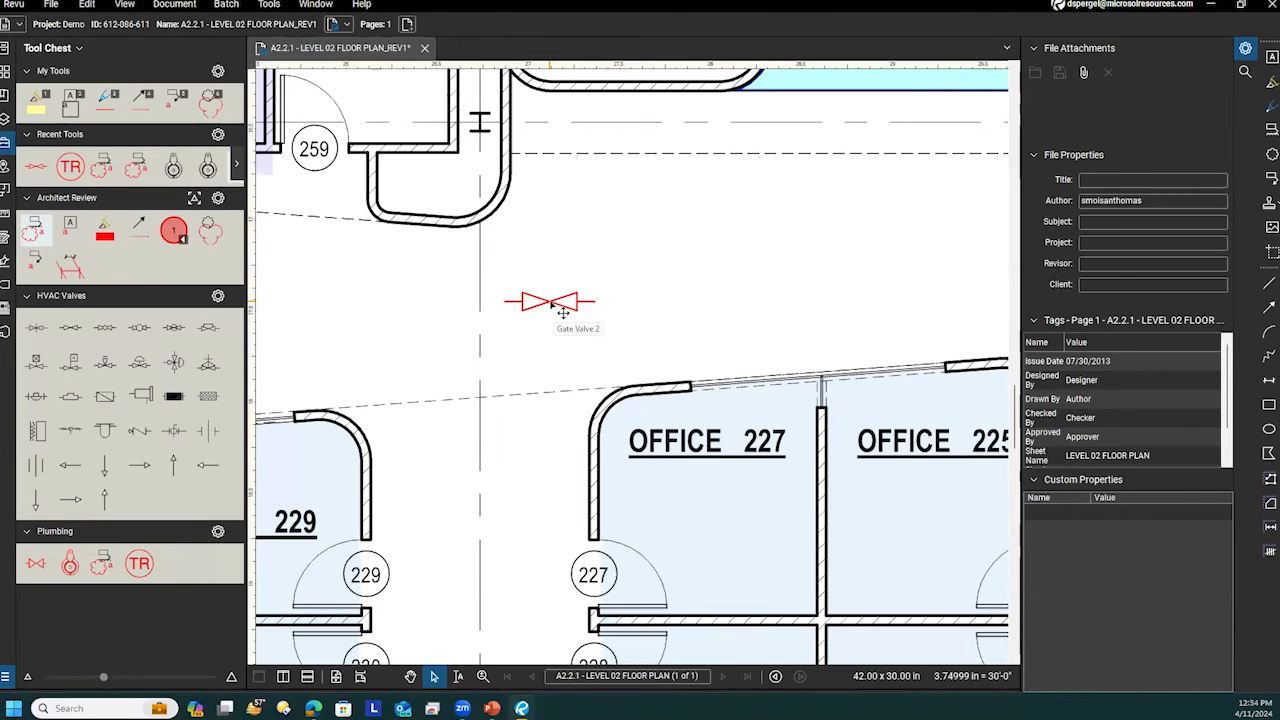
click(563, 312)
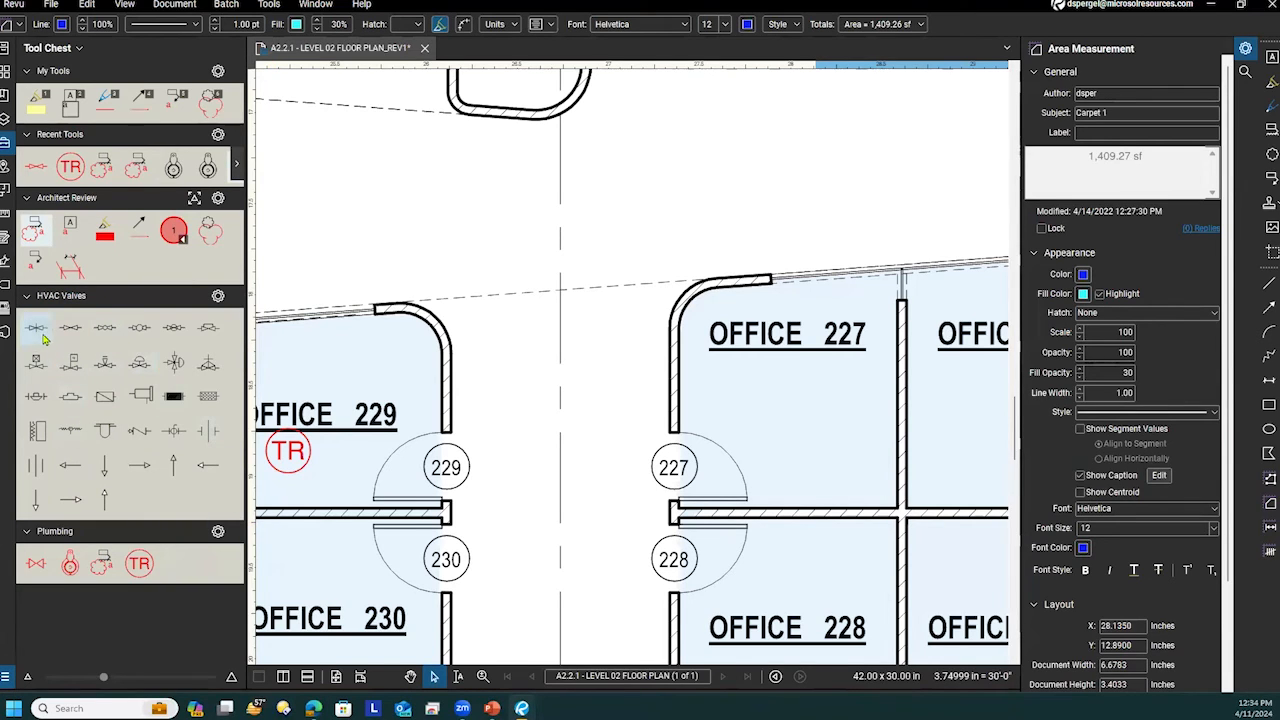
Add the Triple Duty Valve from HVAC Valves to the Plumbing tool set and change that tool's colour from black to red.
drag(38, 330, 179, 570)
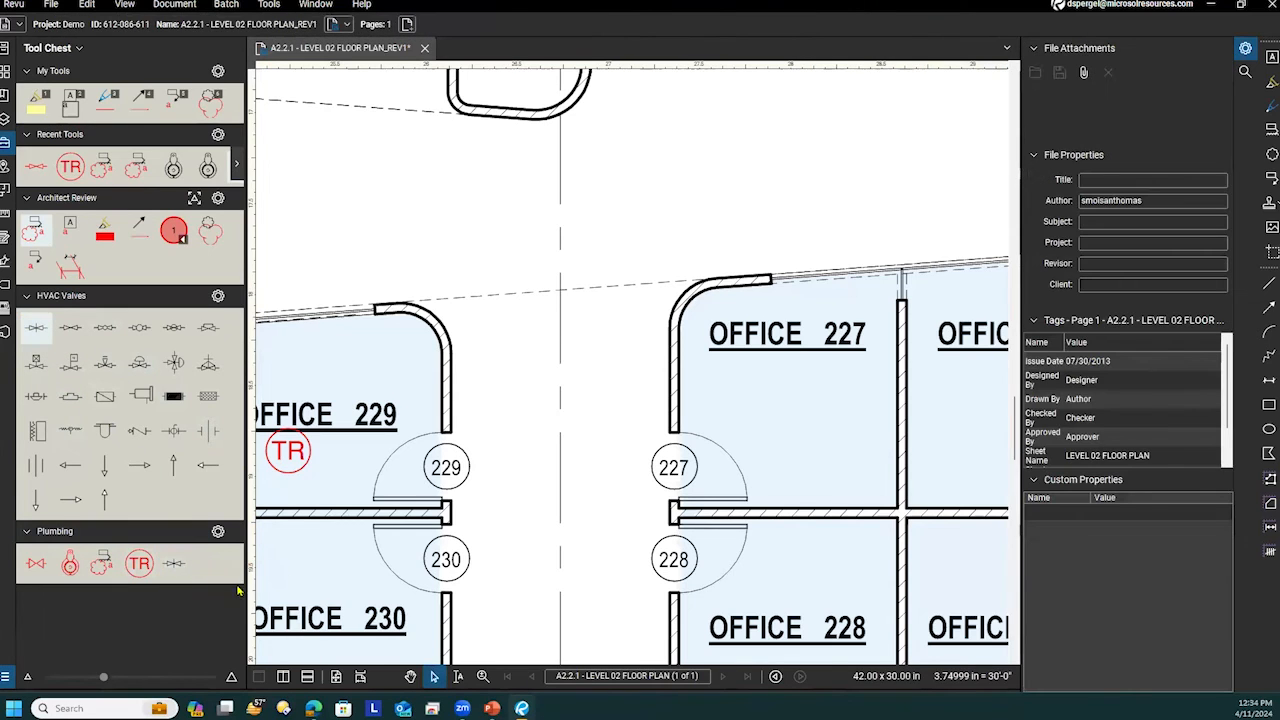
right_click(173, 565)
click(231, 588)
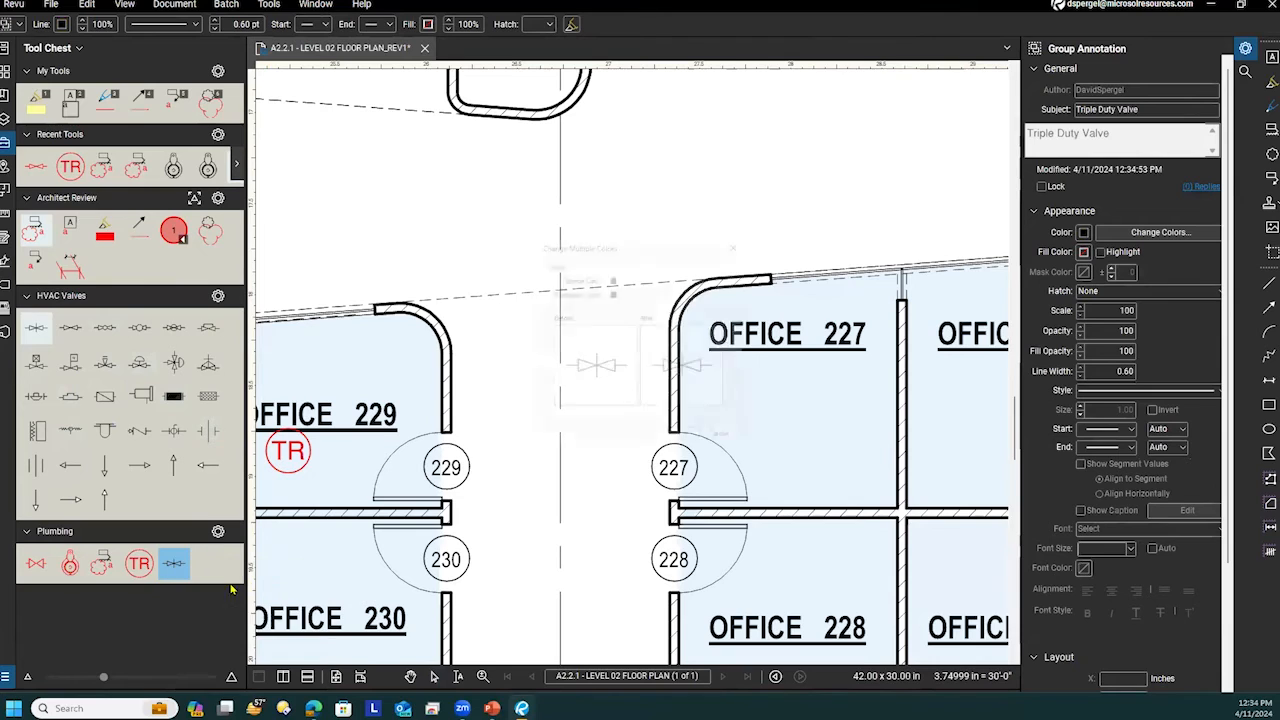
click(610, 288)
click(615, 337)
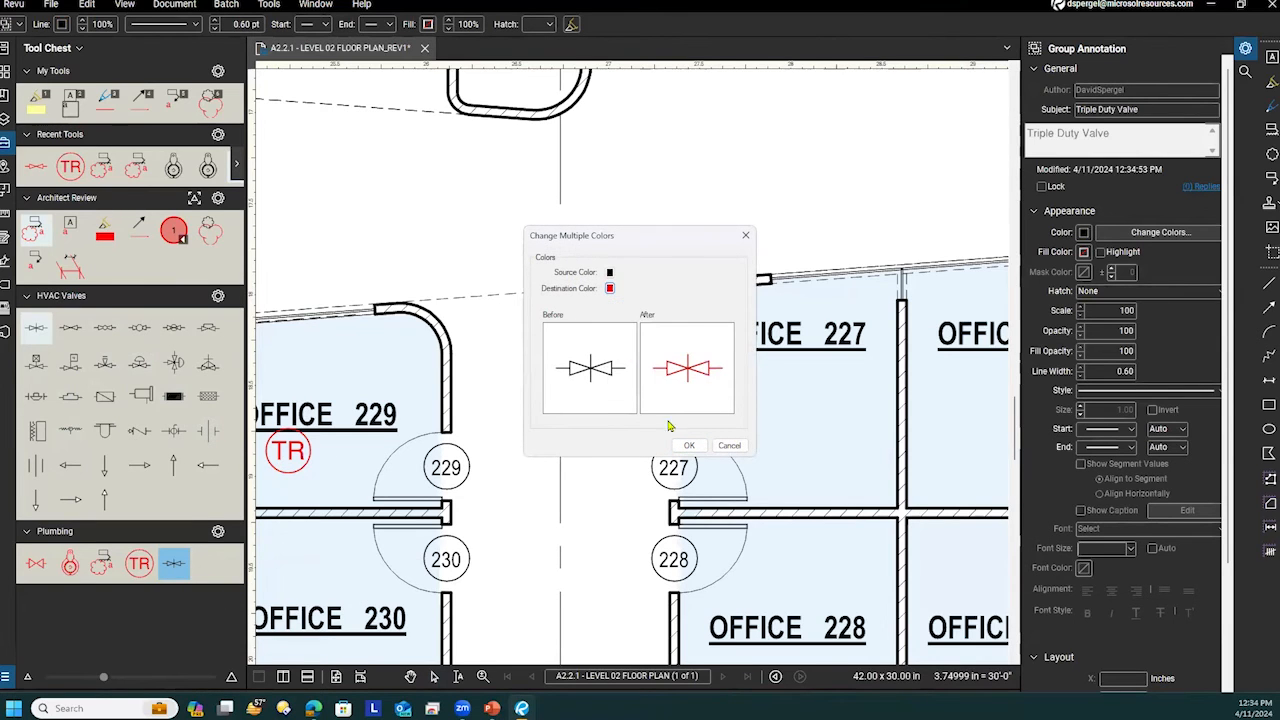
click(689, 445)
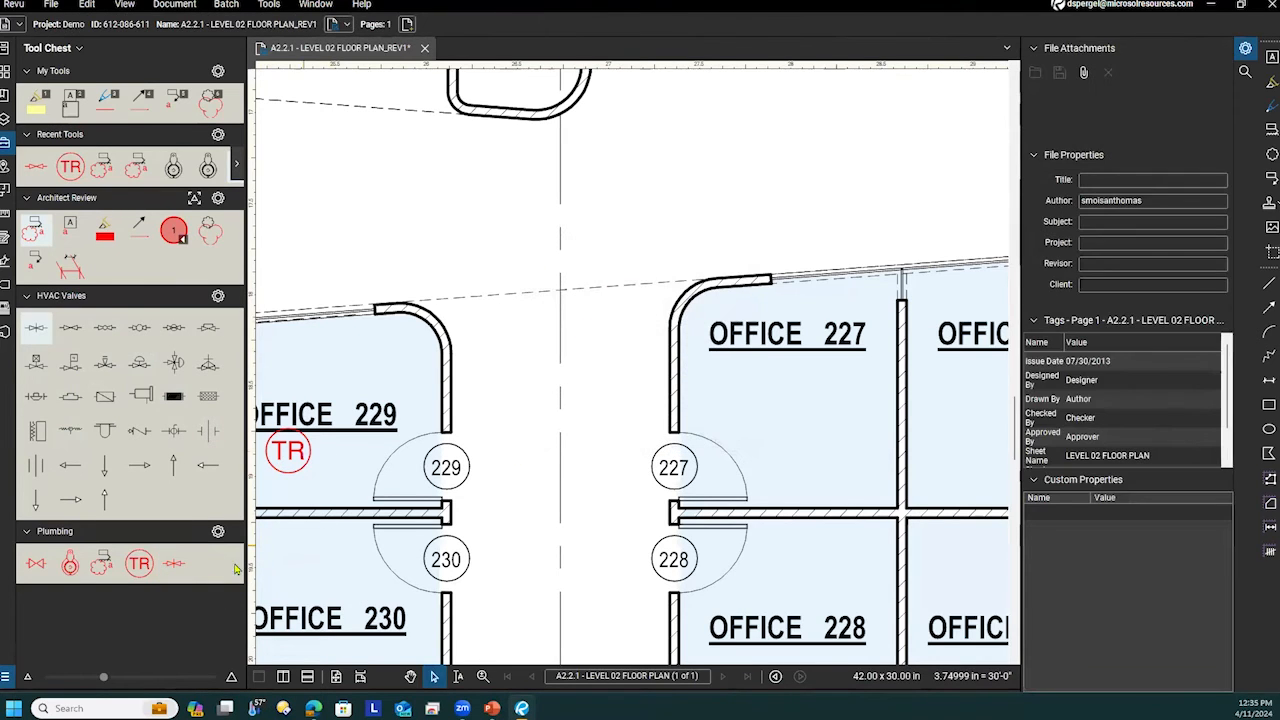
Place two red Triple Duty Valves from the Plumbing set in the corridor, one between Offices 229 and 227 and one above Office 227.
click(173, 563)
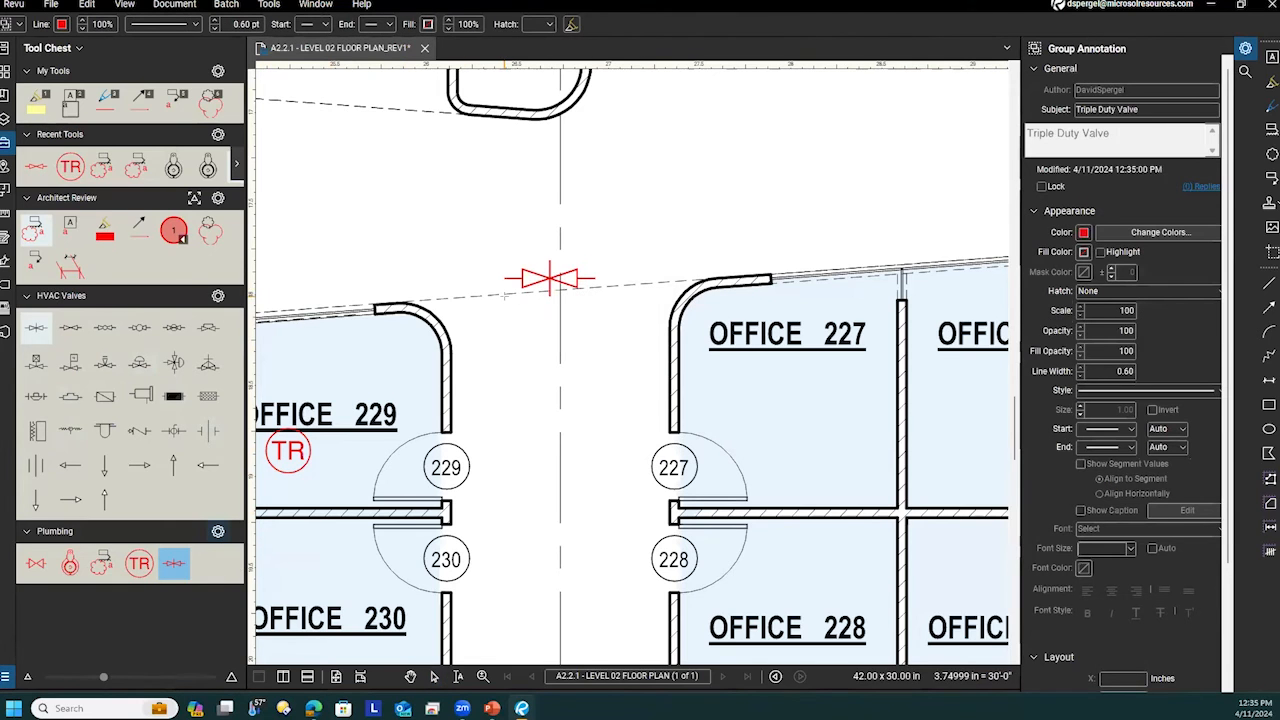
click(568, 280)
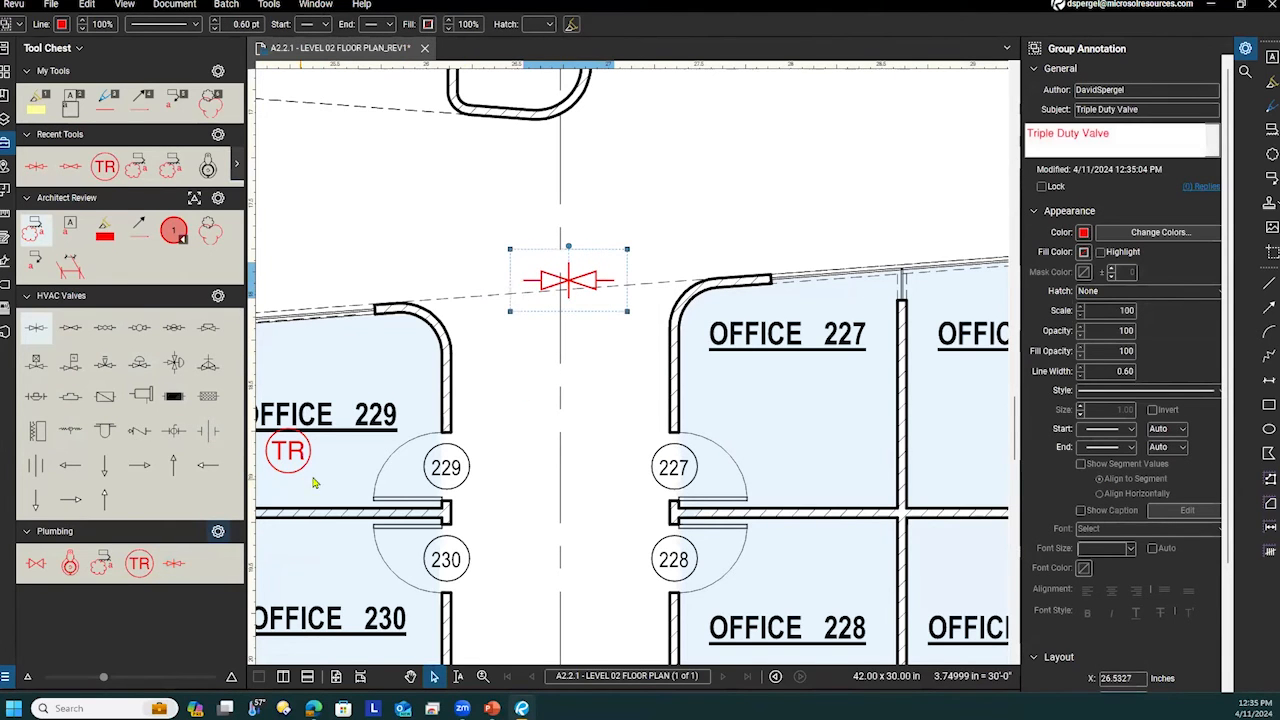
scroll(505, 418, down, 4)
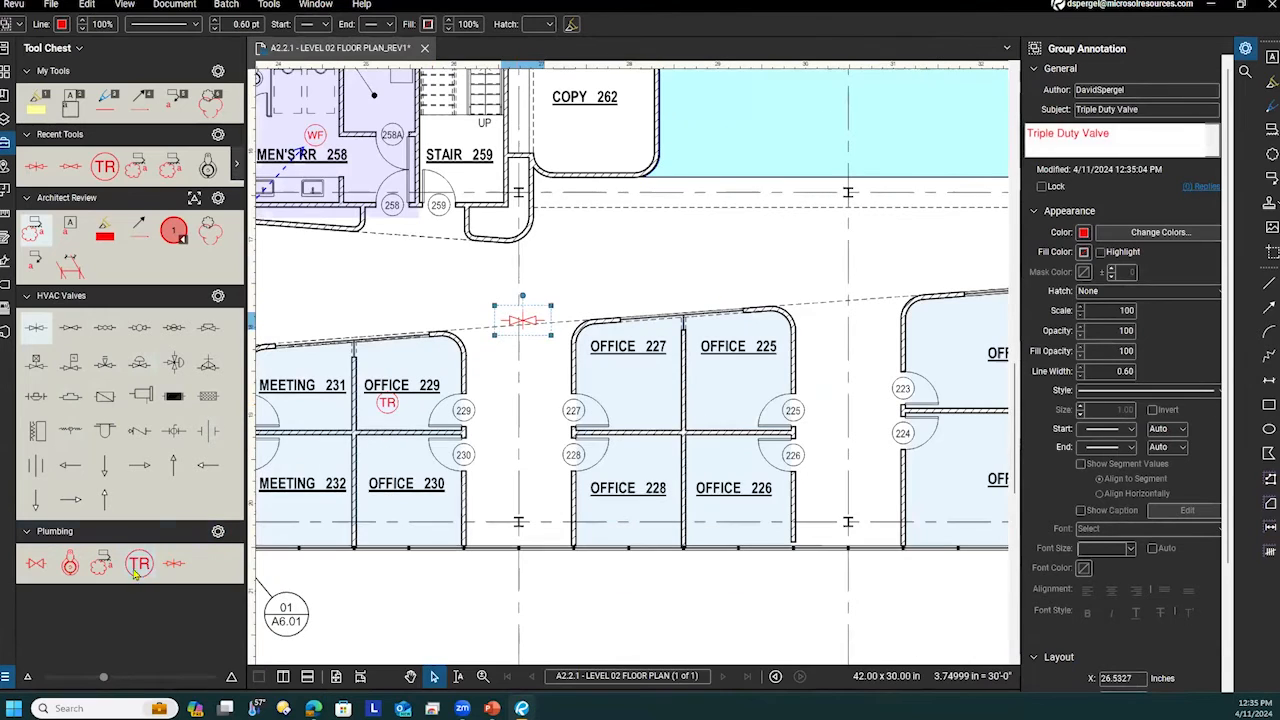
click(173, 563)
click(671, 250)
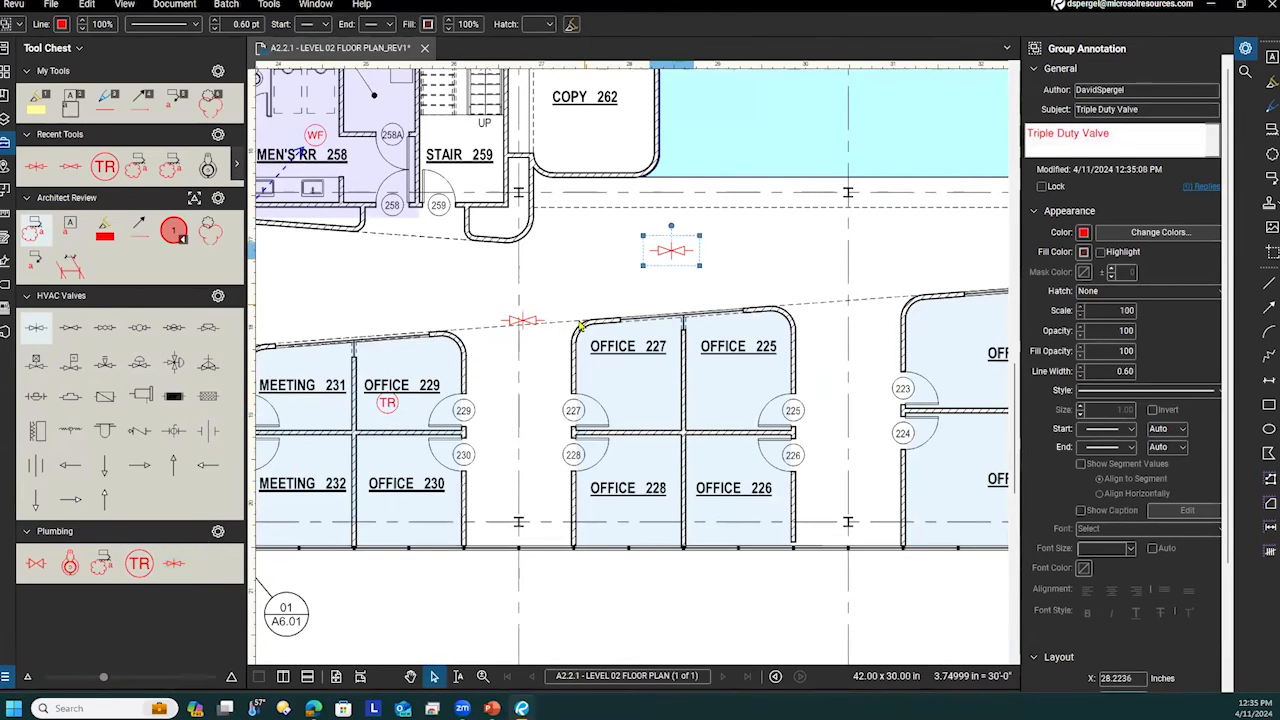
Place two more Triple Duty Valves, one between Offices 226 and 224 and one in the corridor below Meeting 215.
click(173, 563)
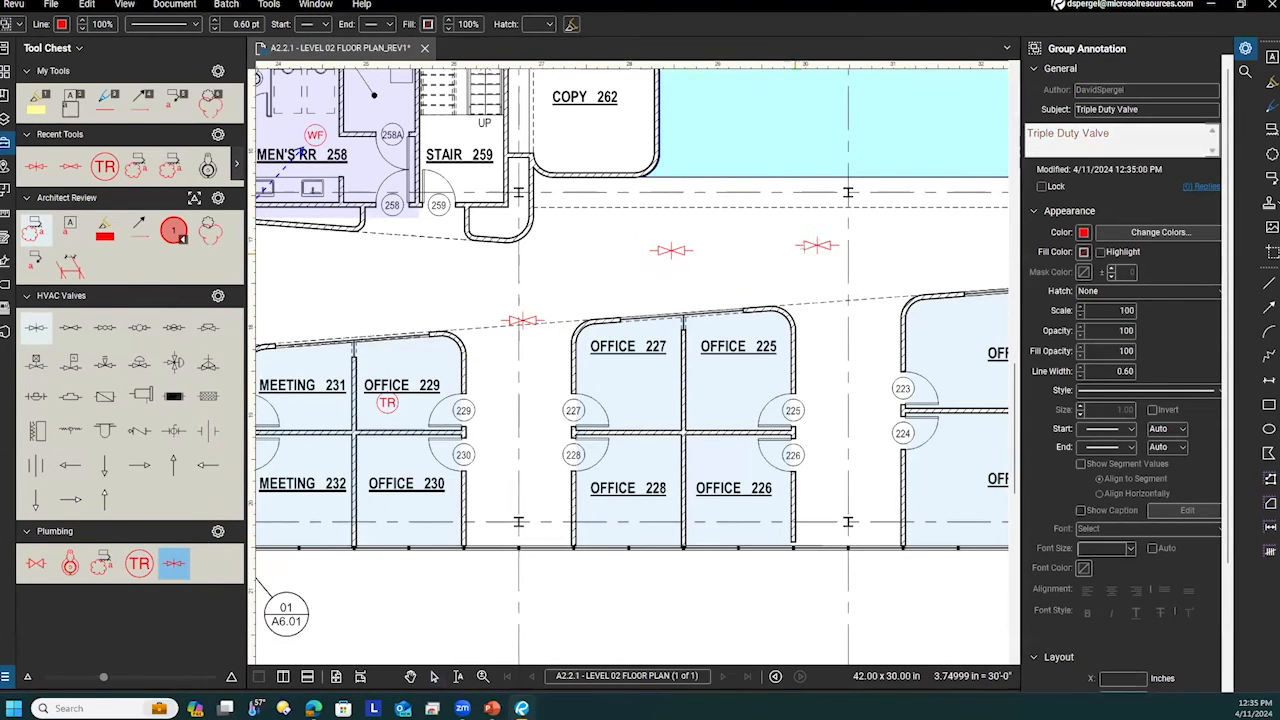
click(821, 493)
click(173, 563)
drag(907, 182, 545, 409)
scroll(569, 403, down, 3)
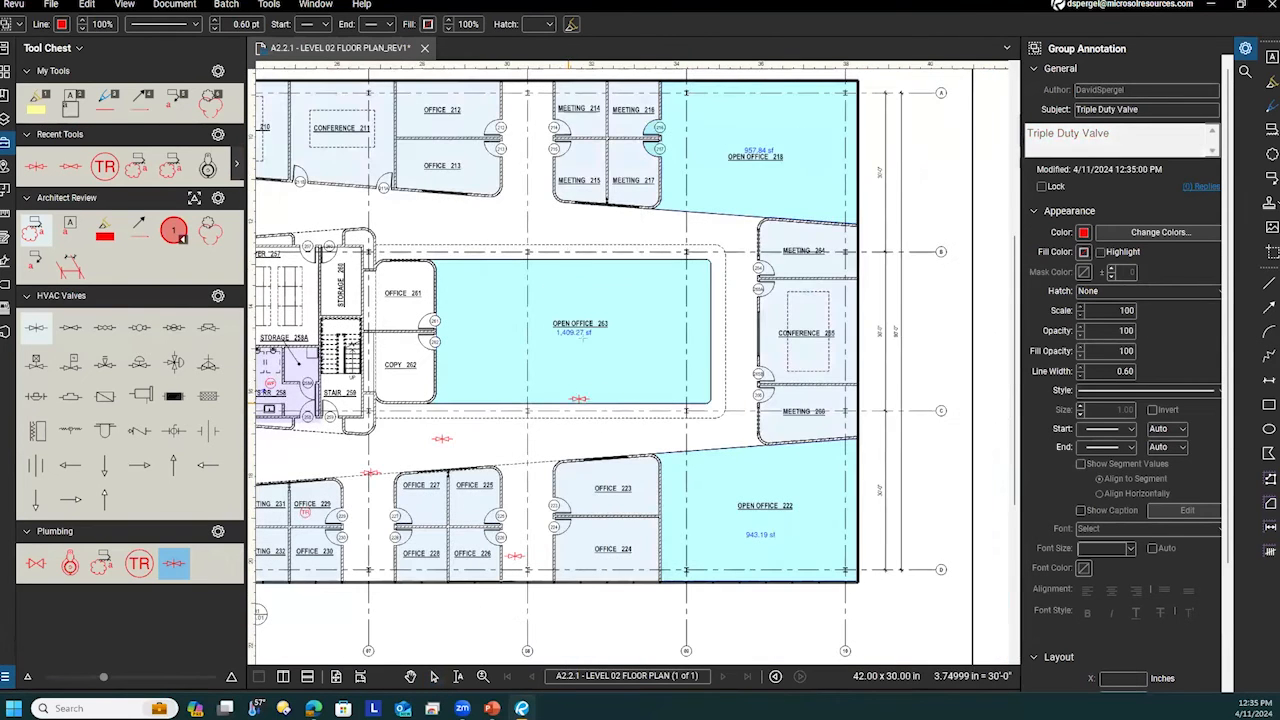
click(572, 226)
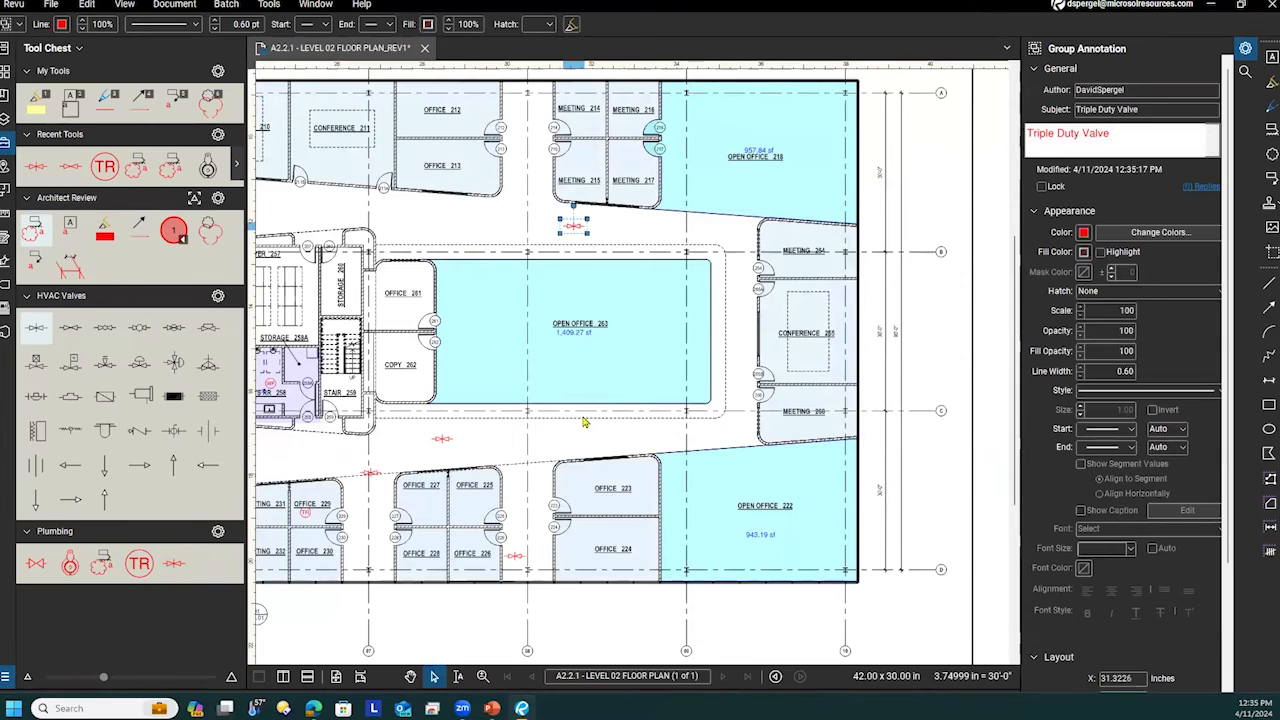
click(519, 445)
Create a count version of the red Triple Duty Valve tool in the Plumbing tool set.
drag(560, 429, 677, 352)
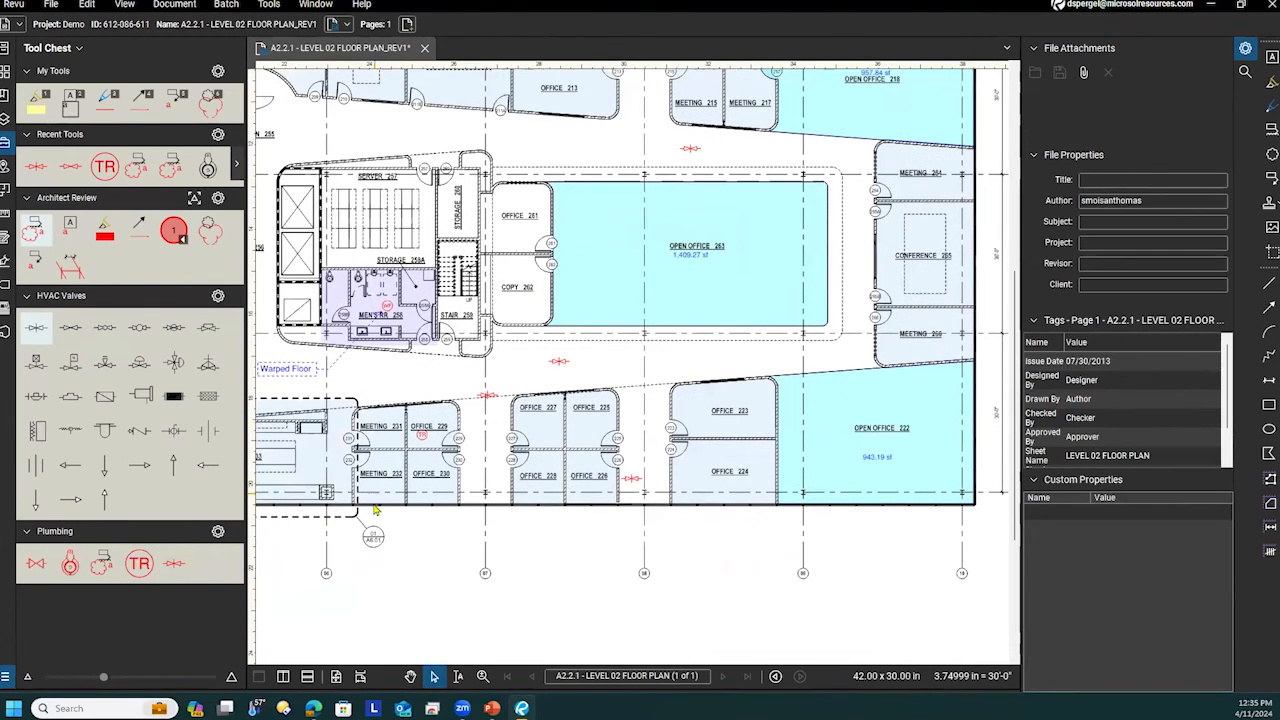
click(172, 565)
right_click(172, 565)
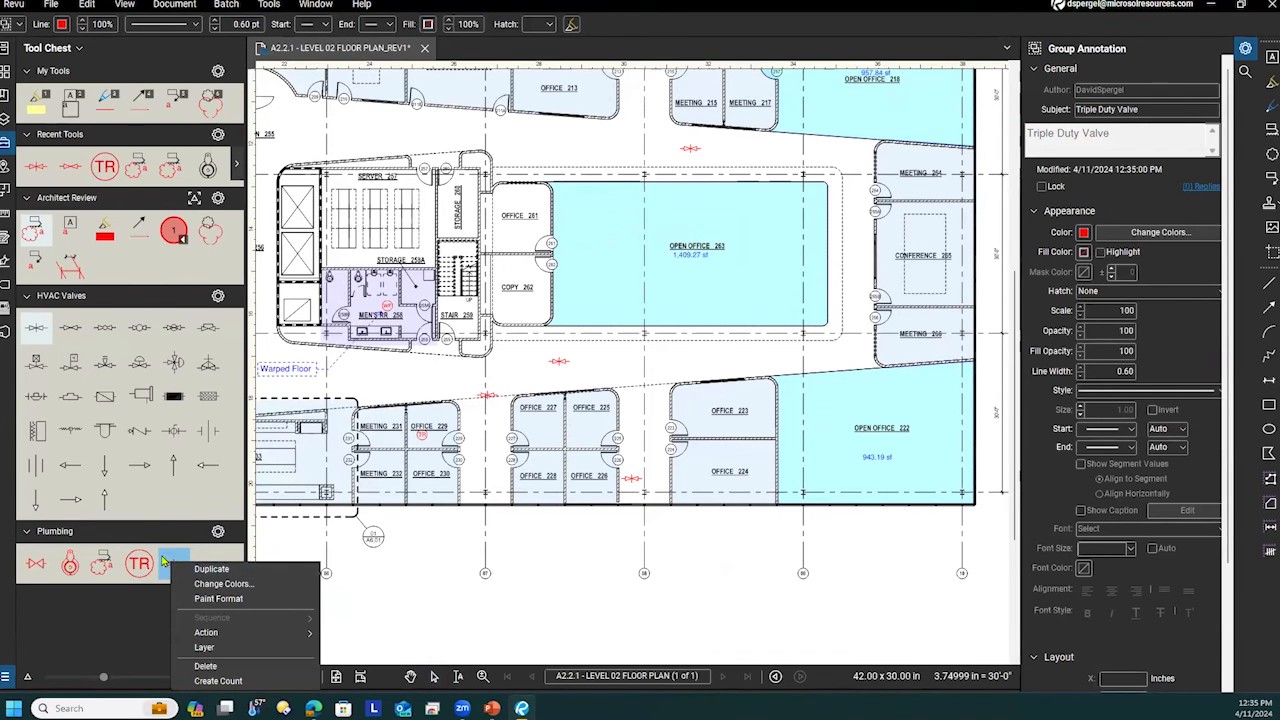
click(237, 681)
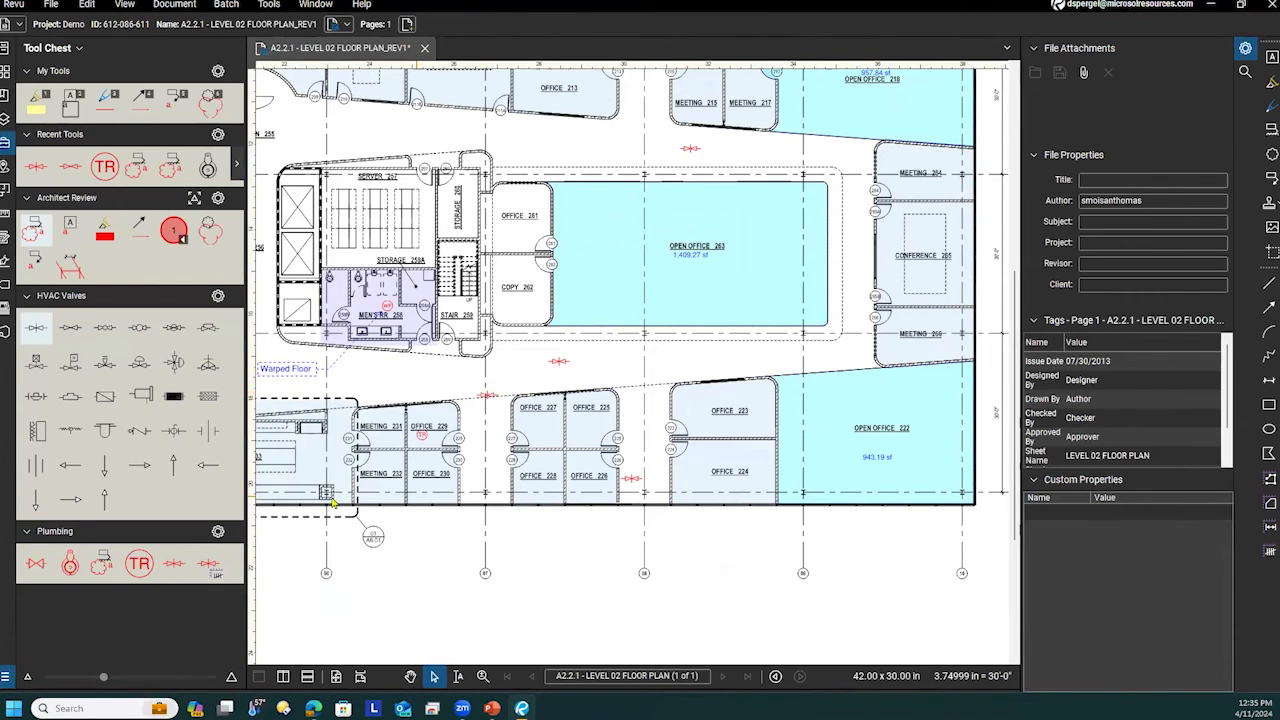
Use the valve count tool to mark four Triple Duty Valves around Offices 236 and 238, and check the resulting count group.
drag(401, 580, 571, 496)
drag(427, 312, 525, 463)
click(208, 564)
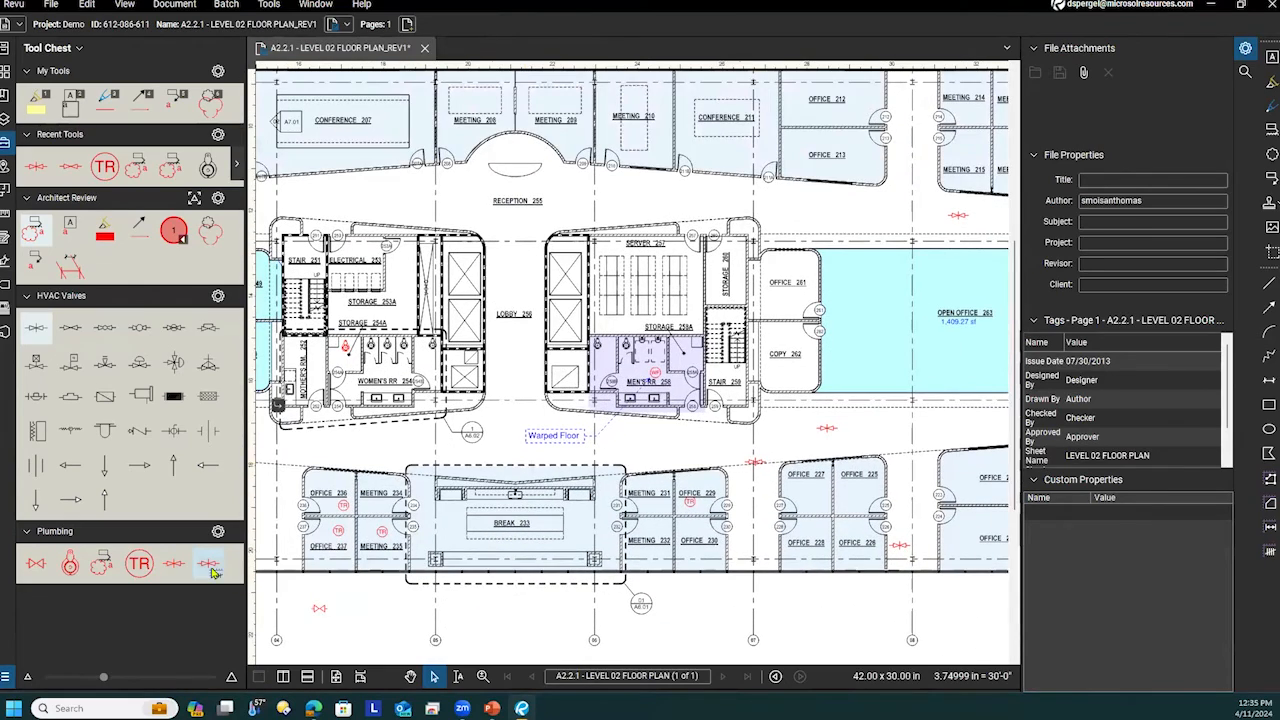
click(452, 463)
drag(304, 545, 474, 471)
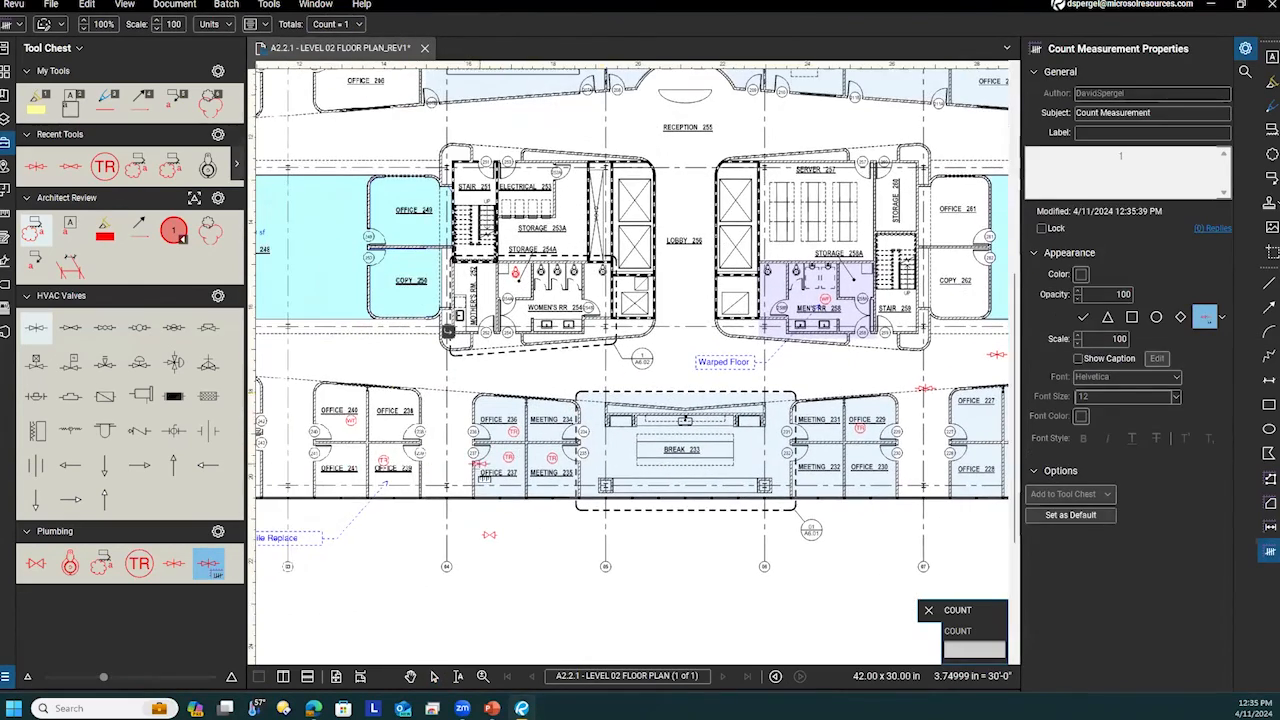
click(459, 482)
click(455, 385)
click(369, 365)
click(519, 377)
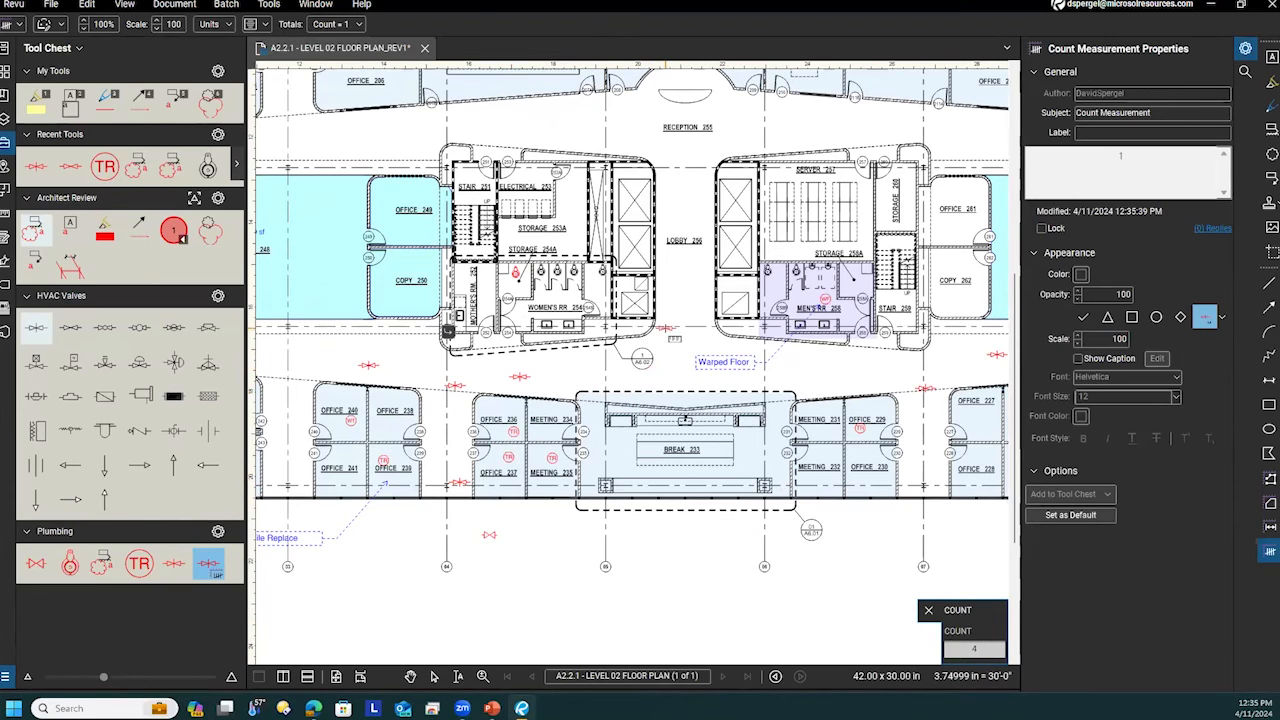
key(Escape)
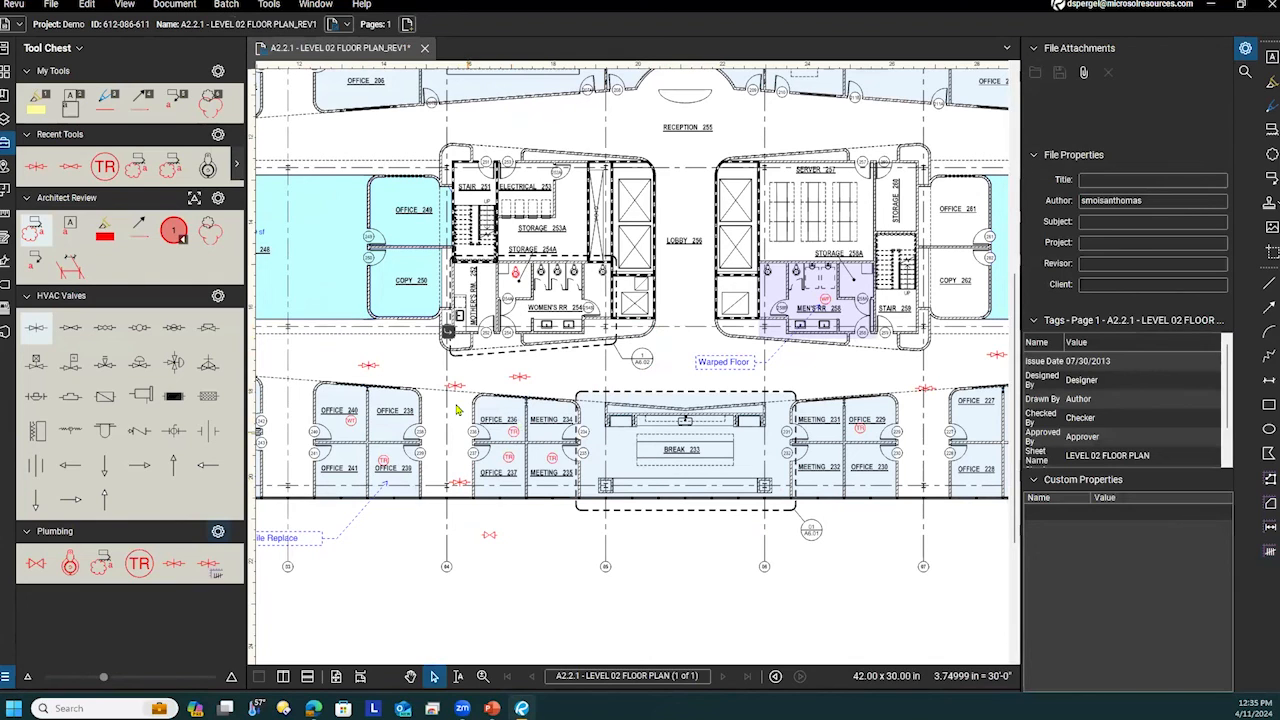
click(405, 380)
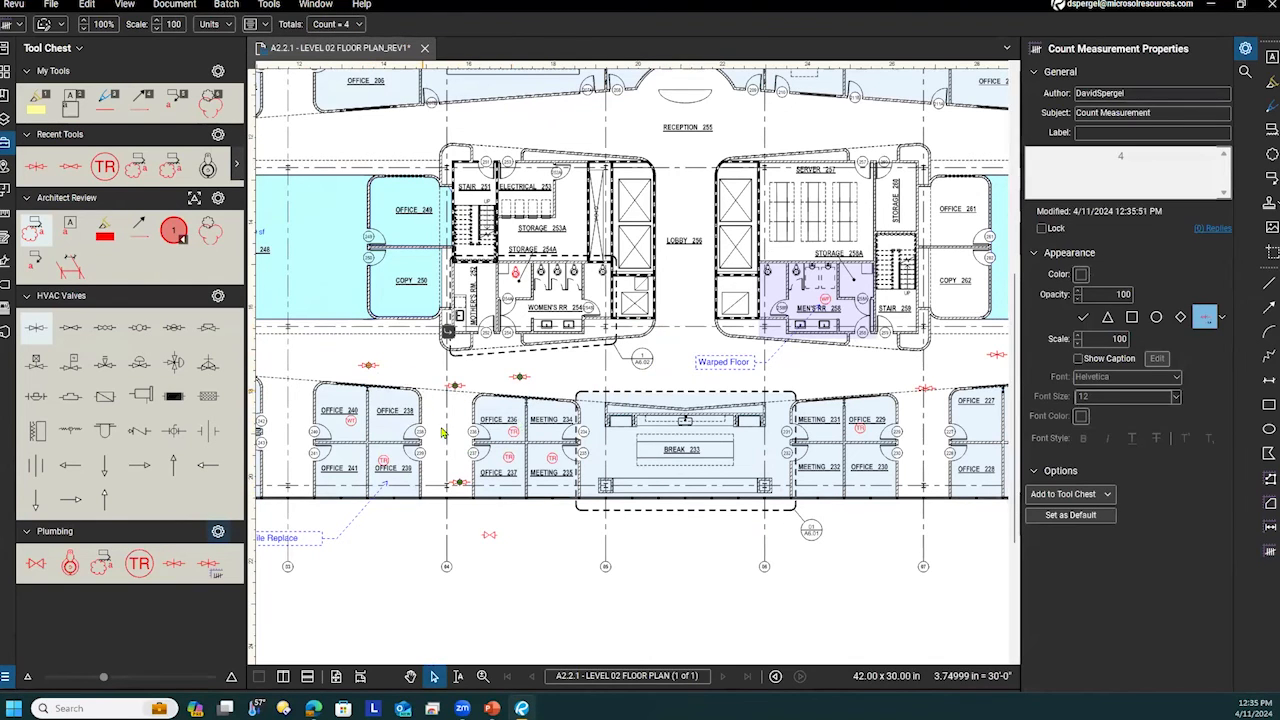
click(561, 553)
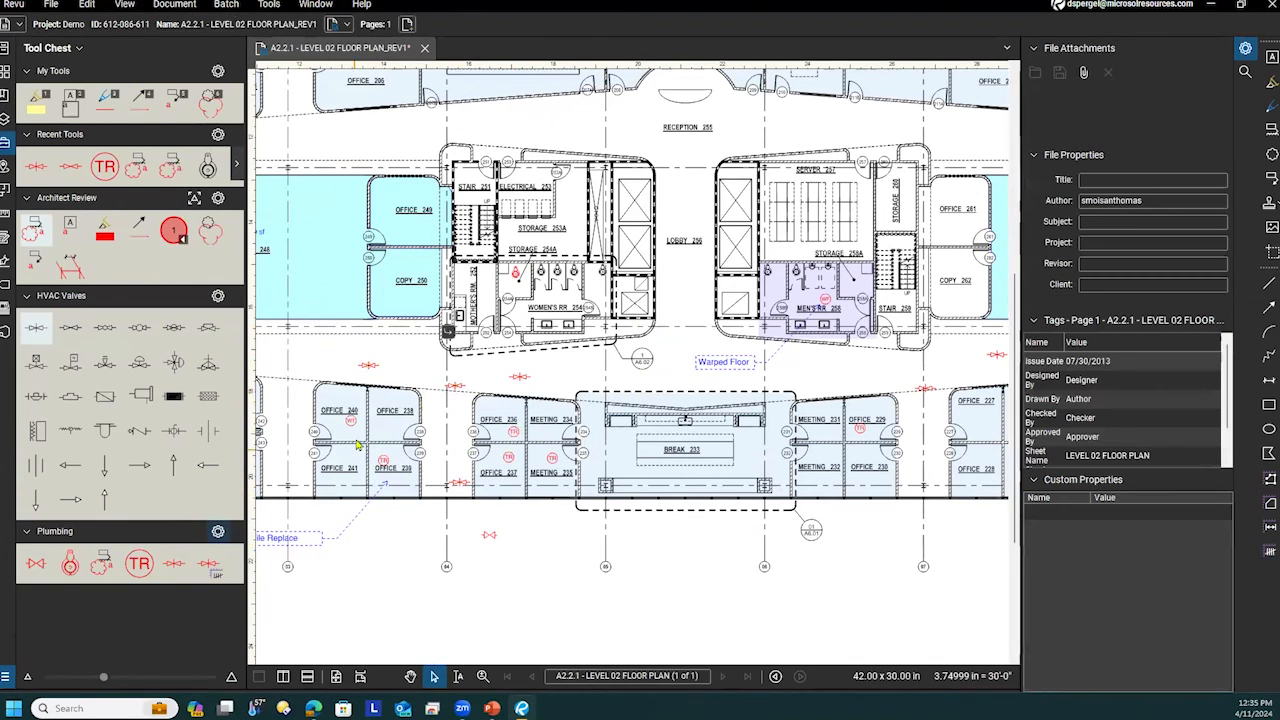
Start a Count measurement, choose the custom Triple Duty Valve from the Plumbing set as its symbol, and exit without placing a count.
click(269, 5)
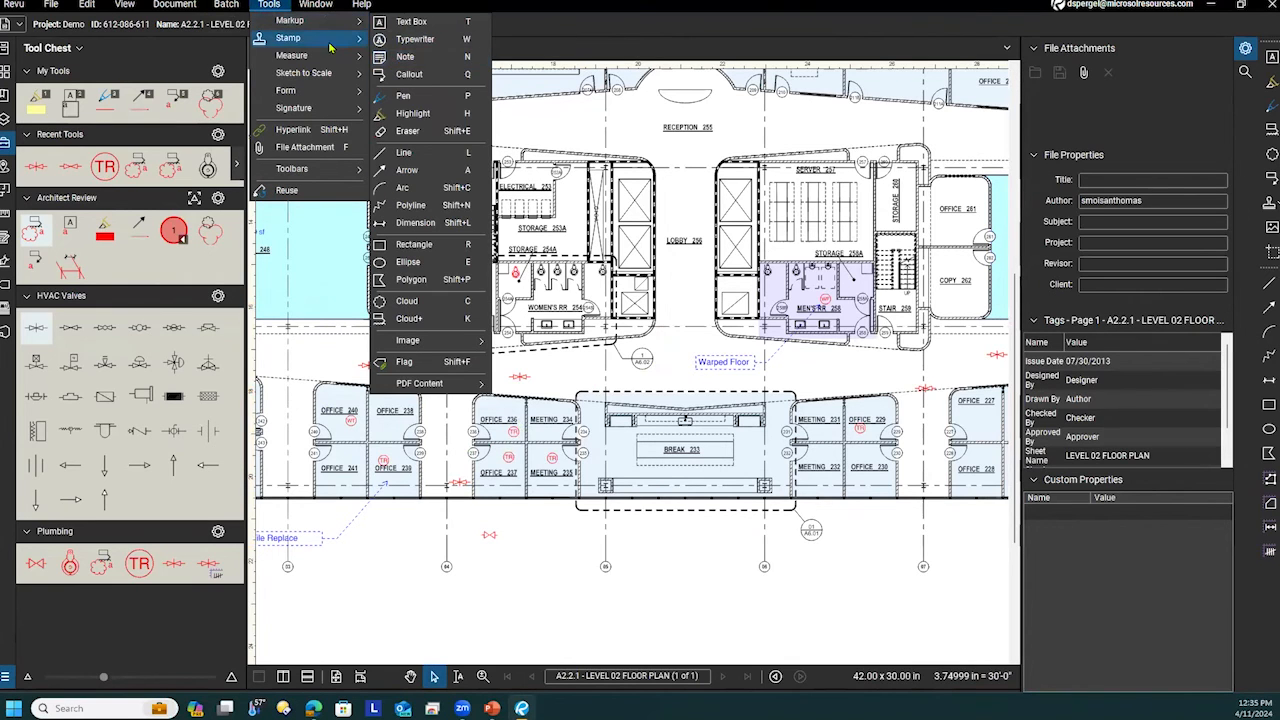
mouse_move(303, 58)
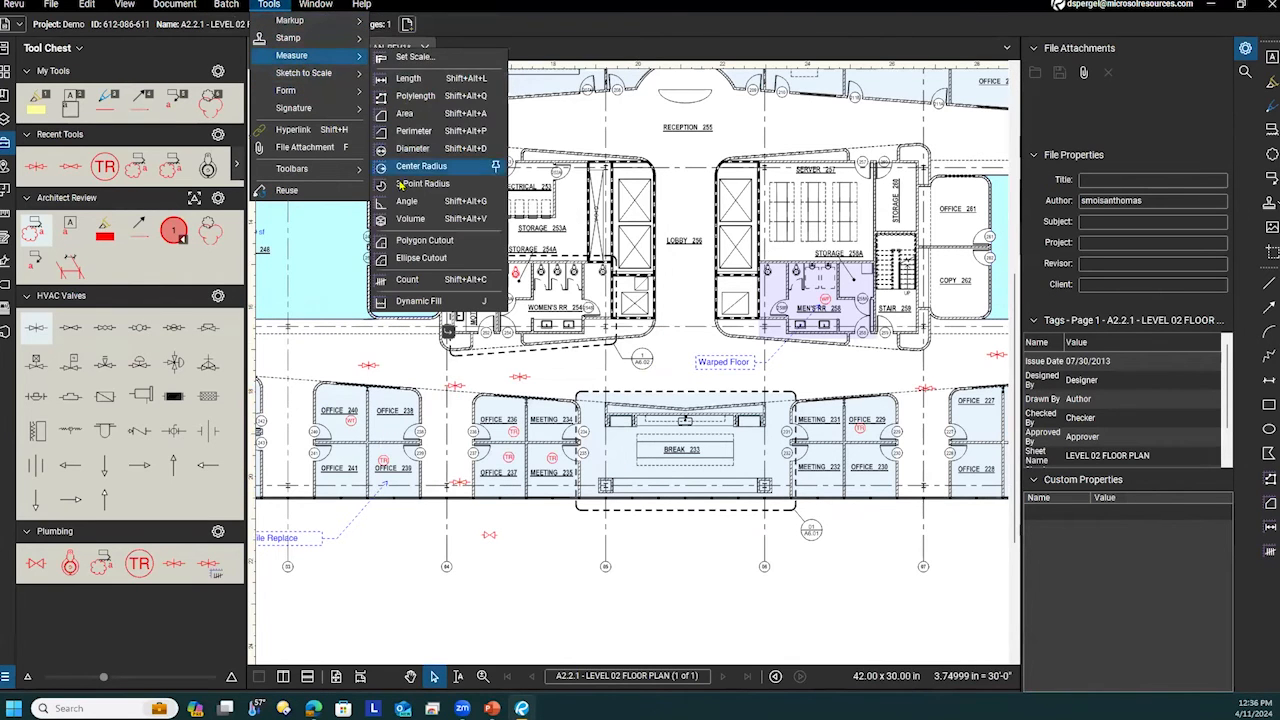
click(410, 279)
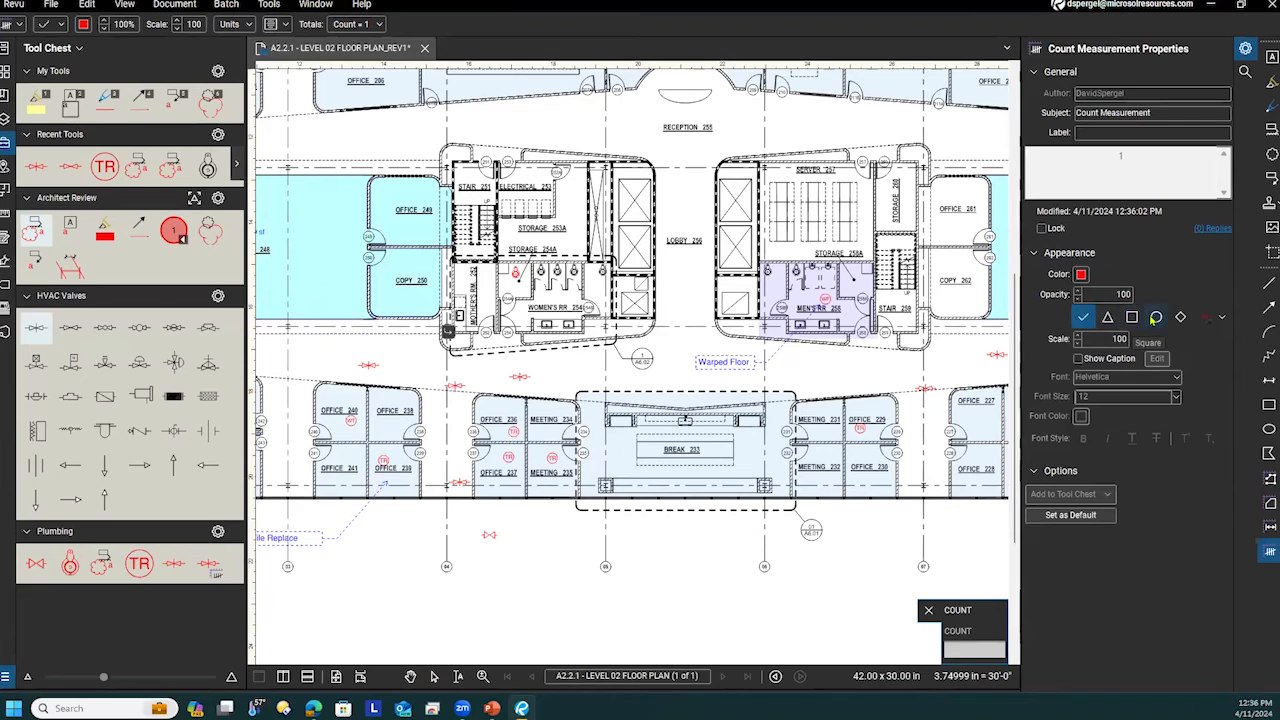
click(1218, 320)
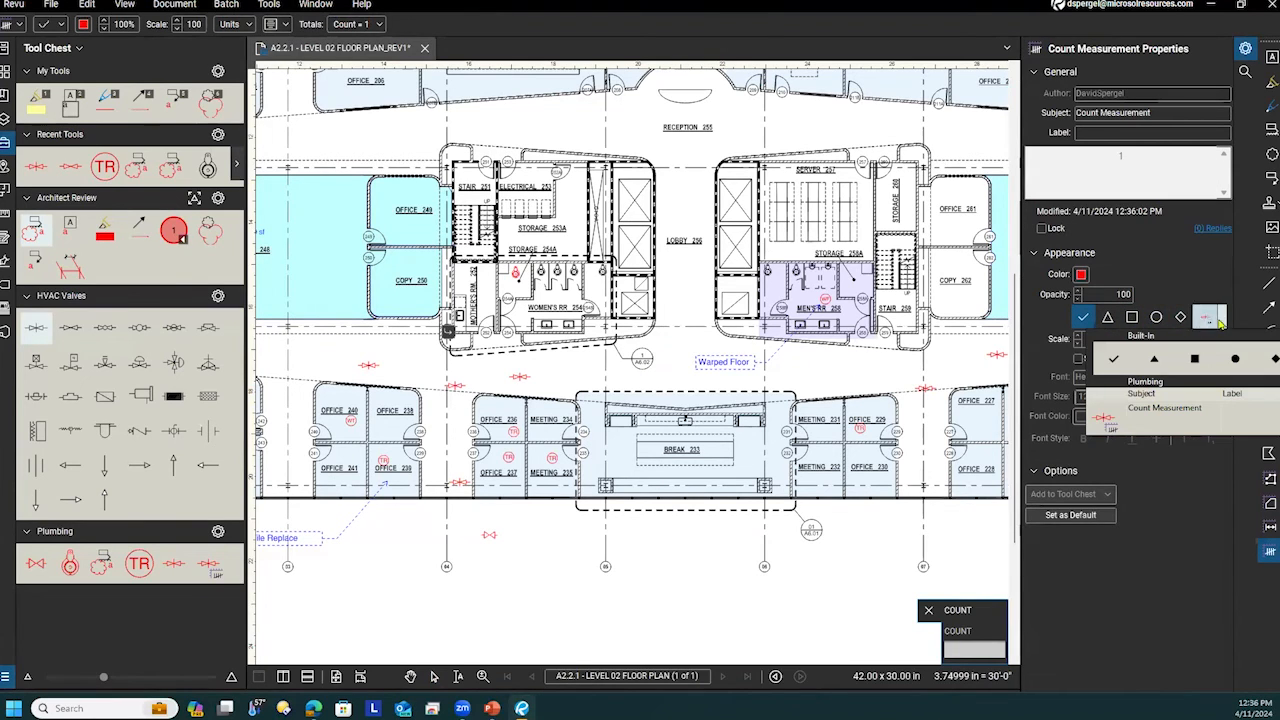
click(1136, 600)
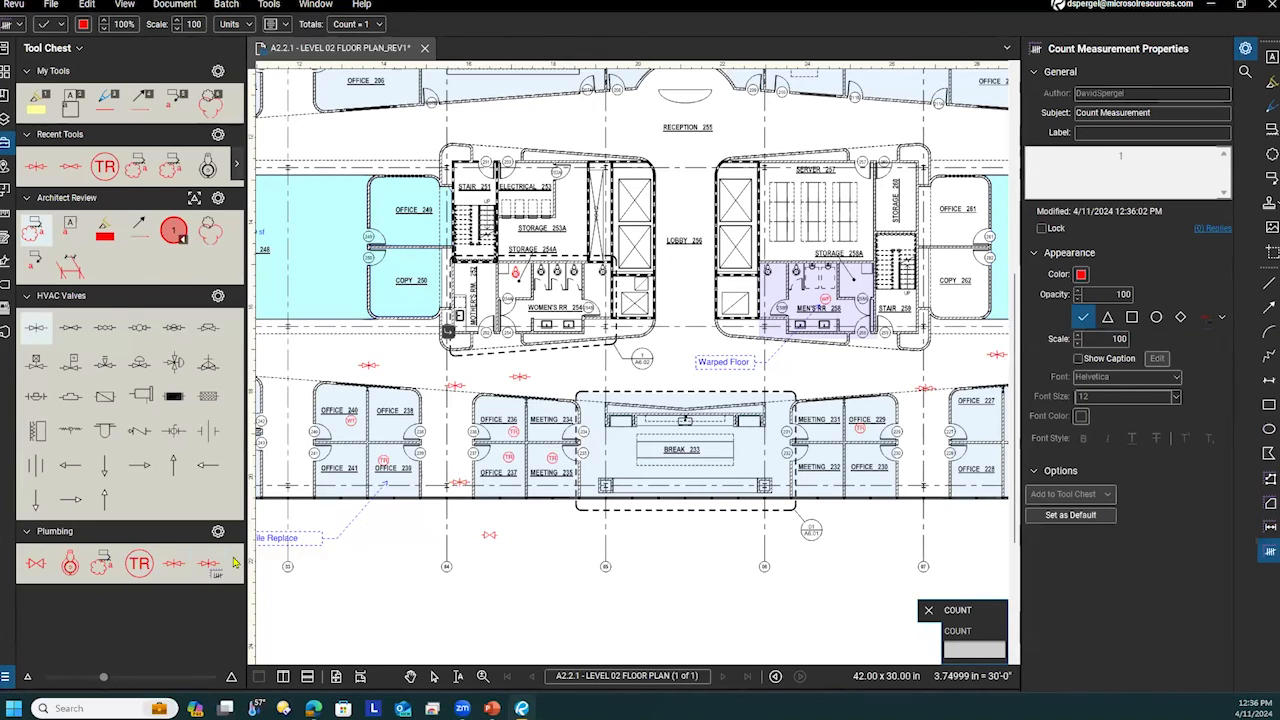
click(1204, 320)
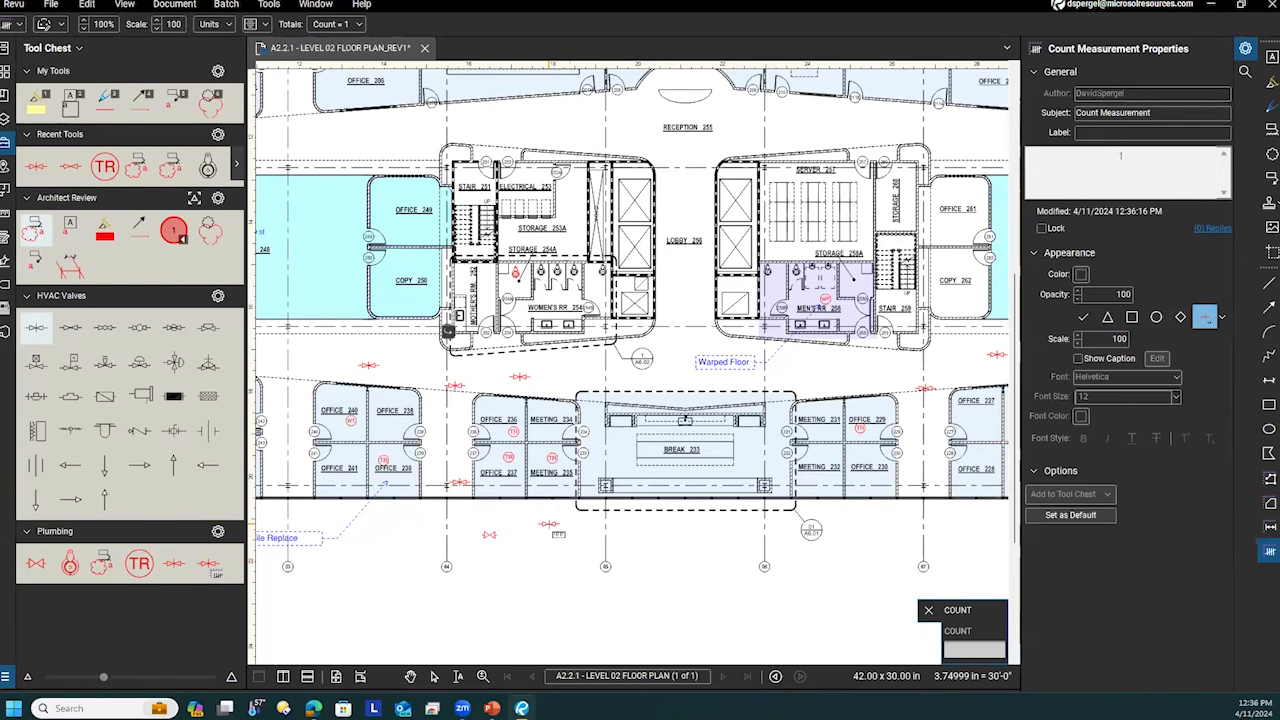
key(Escape)
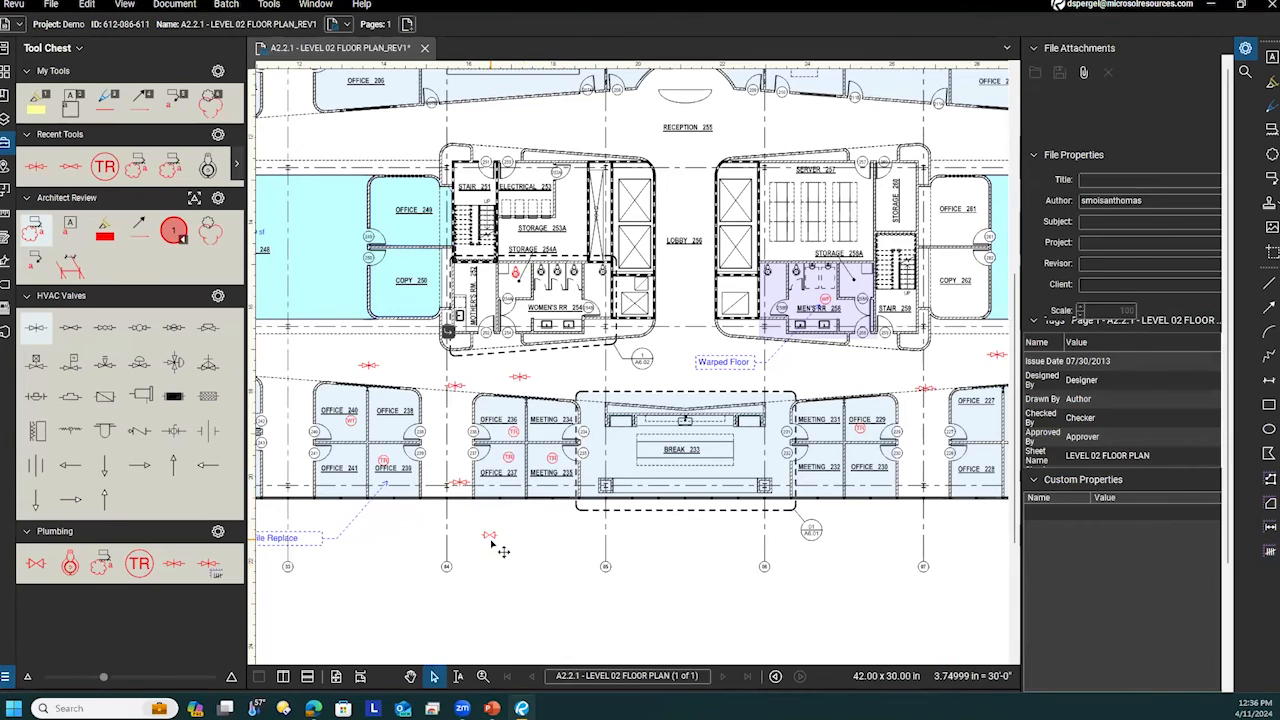
Delete the stray red valve symbol below the building, near grid line 04.
click(494, 538)
click(553, 563)
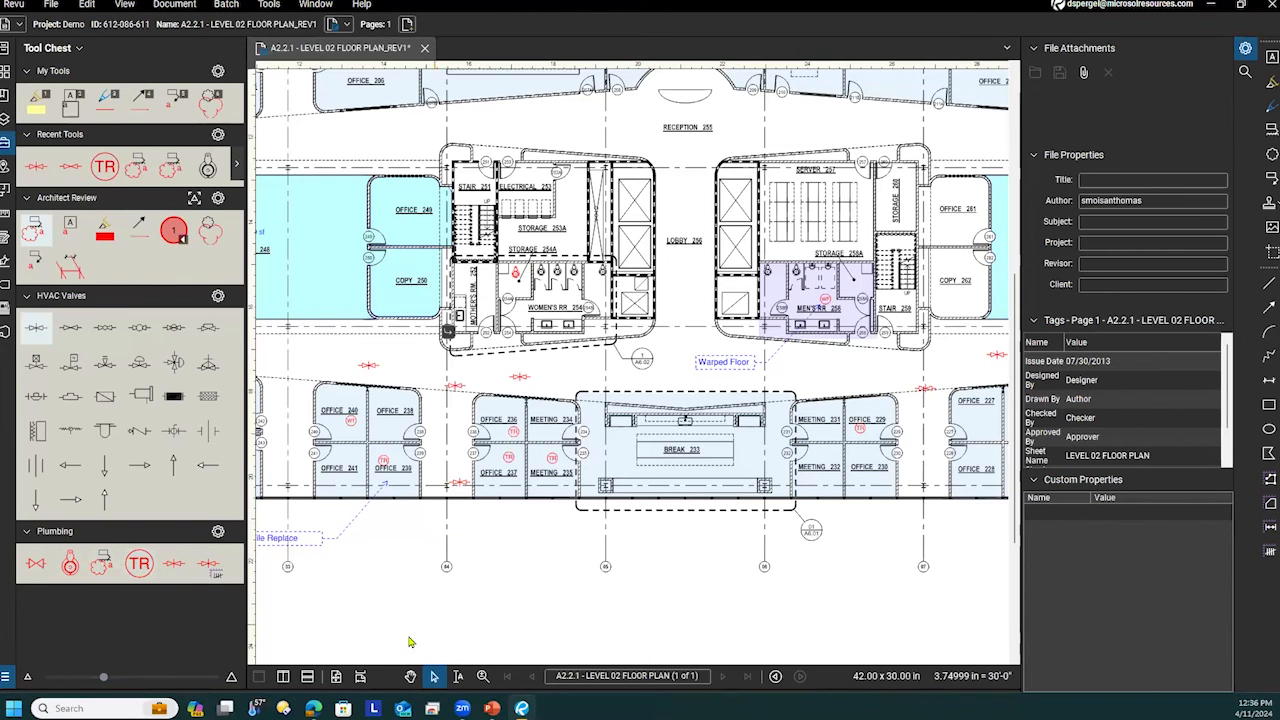
Switch to the Edge browser, view the Construction tool sets on Bluebeam's custom libraries page, and return to Revu.
click(313, 708)
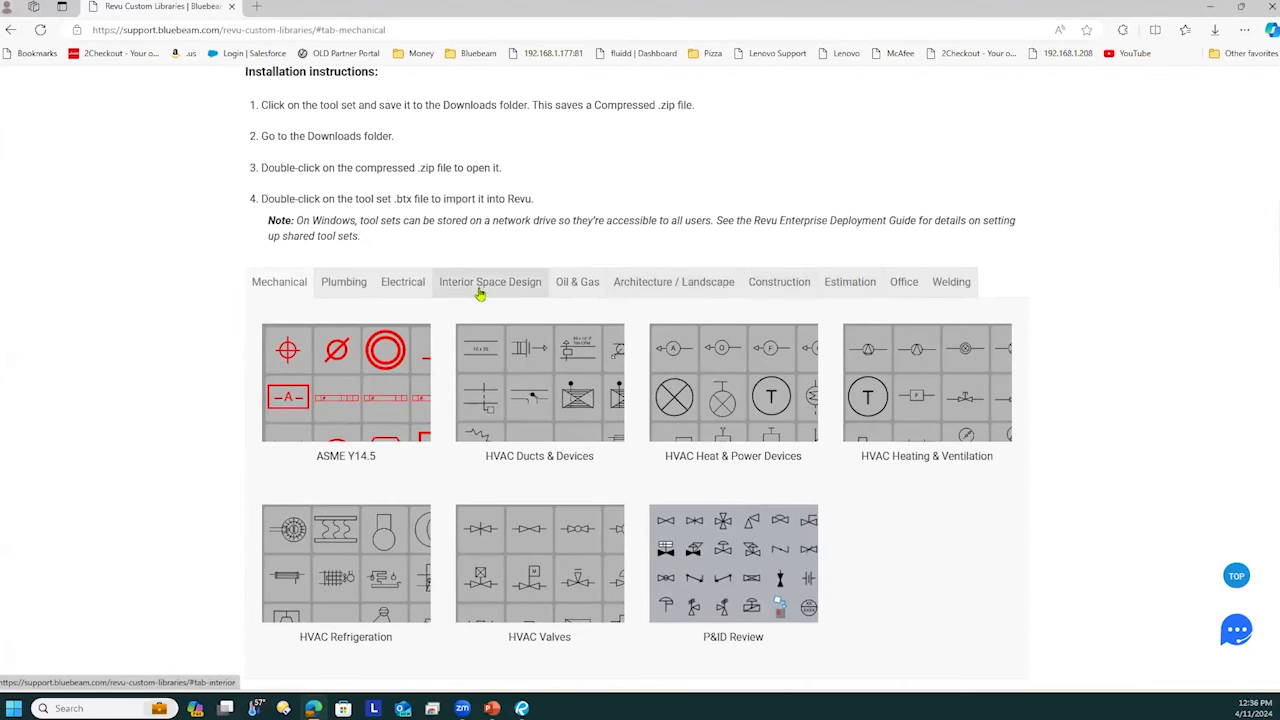
click(779, 282)
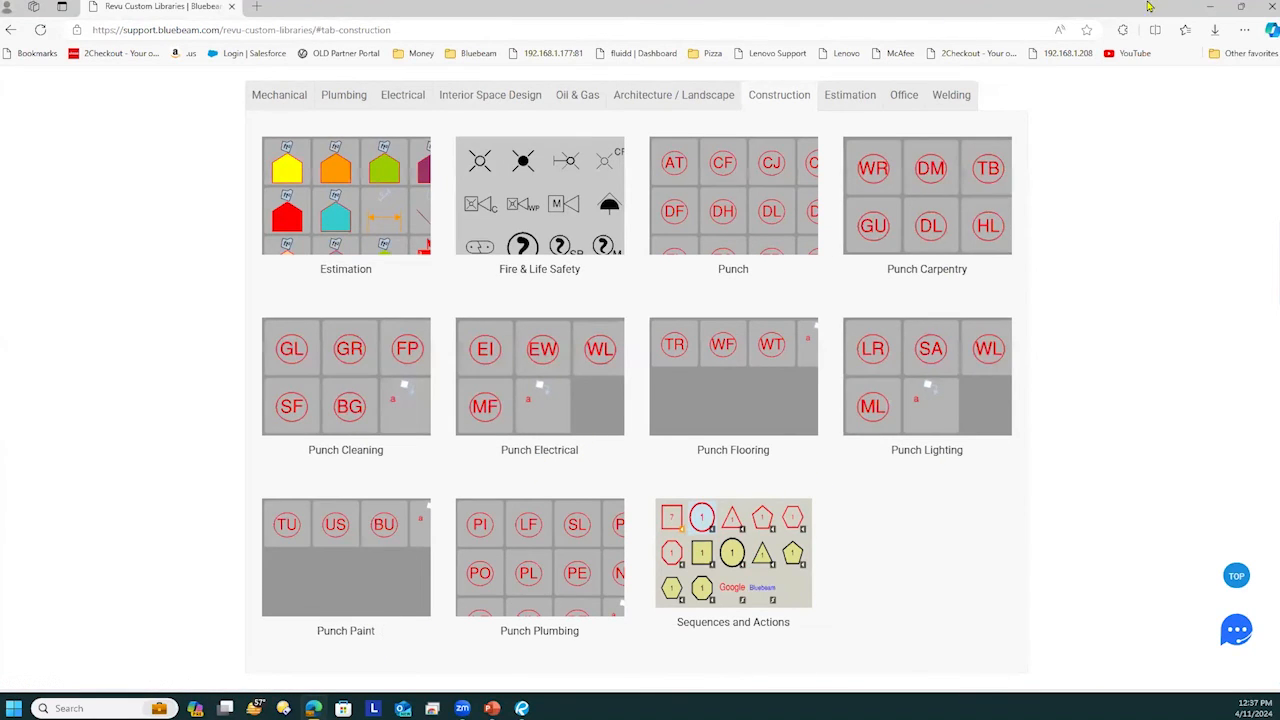
click(1213, 10)
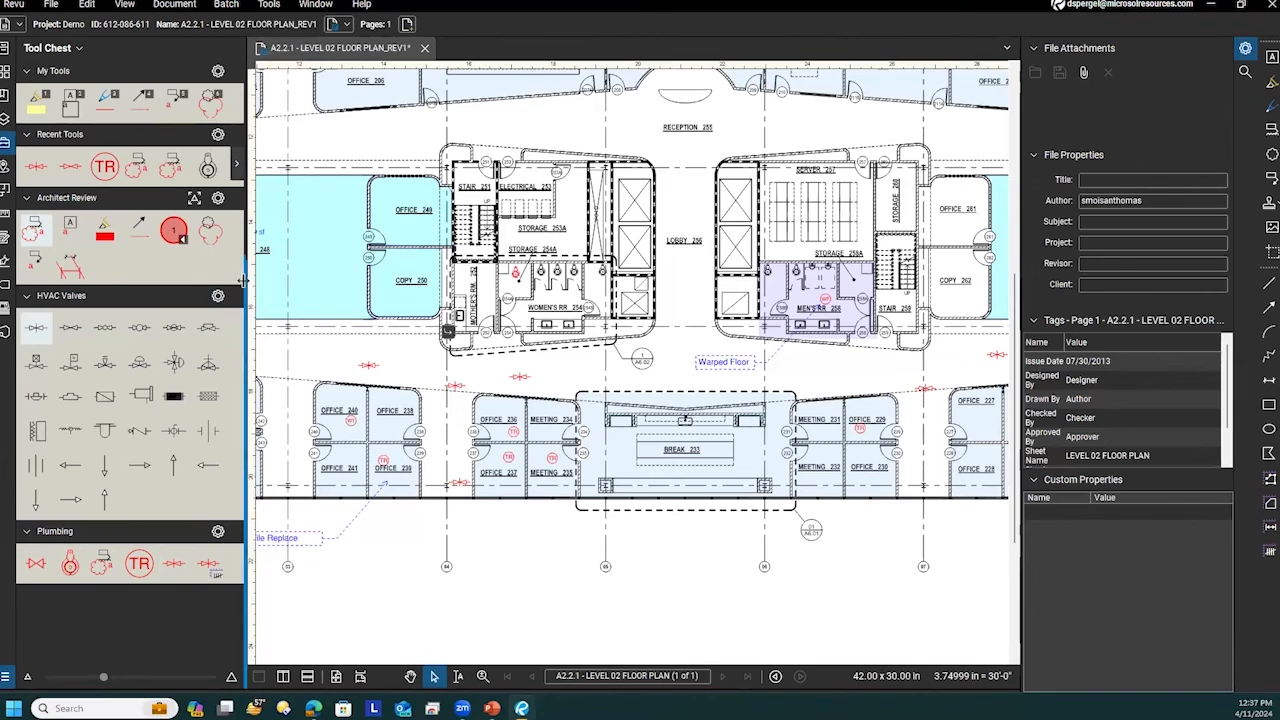
Save the Plumbing tool set and export it to the Desktop as a Bluebeam Tool Set named Plumbing.
click(218, 533)
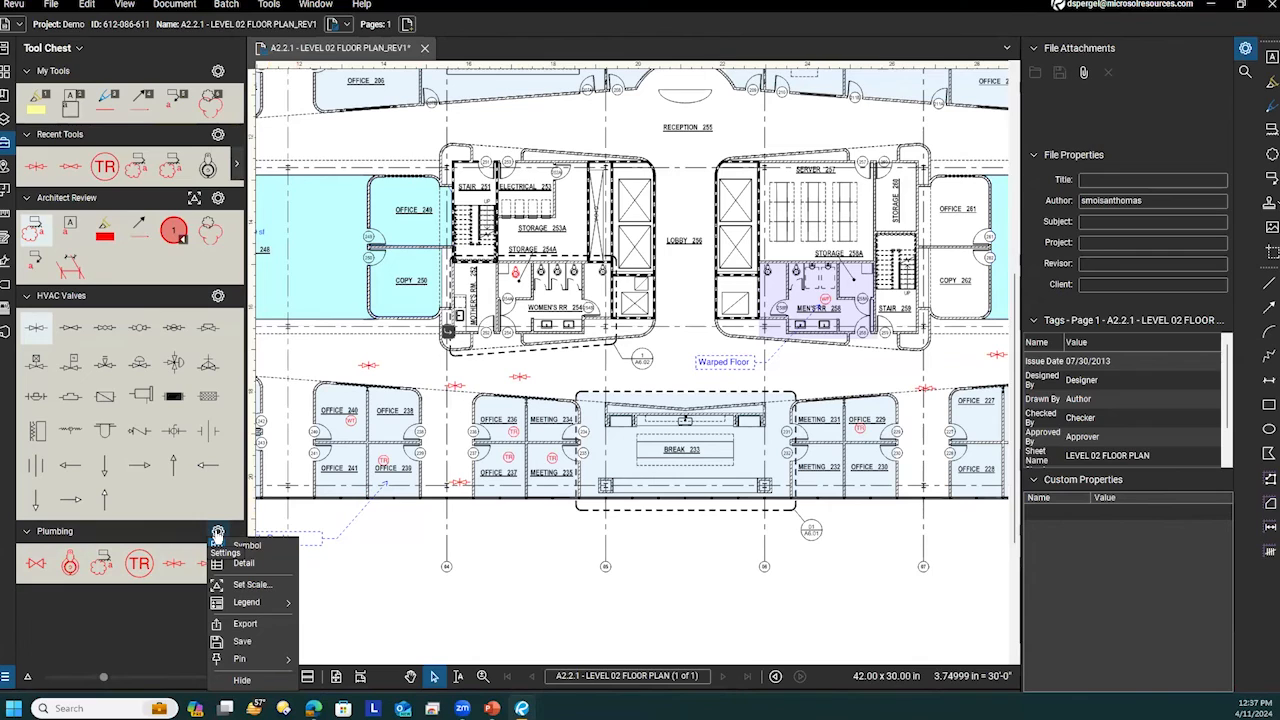
click(243, 641)
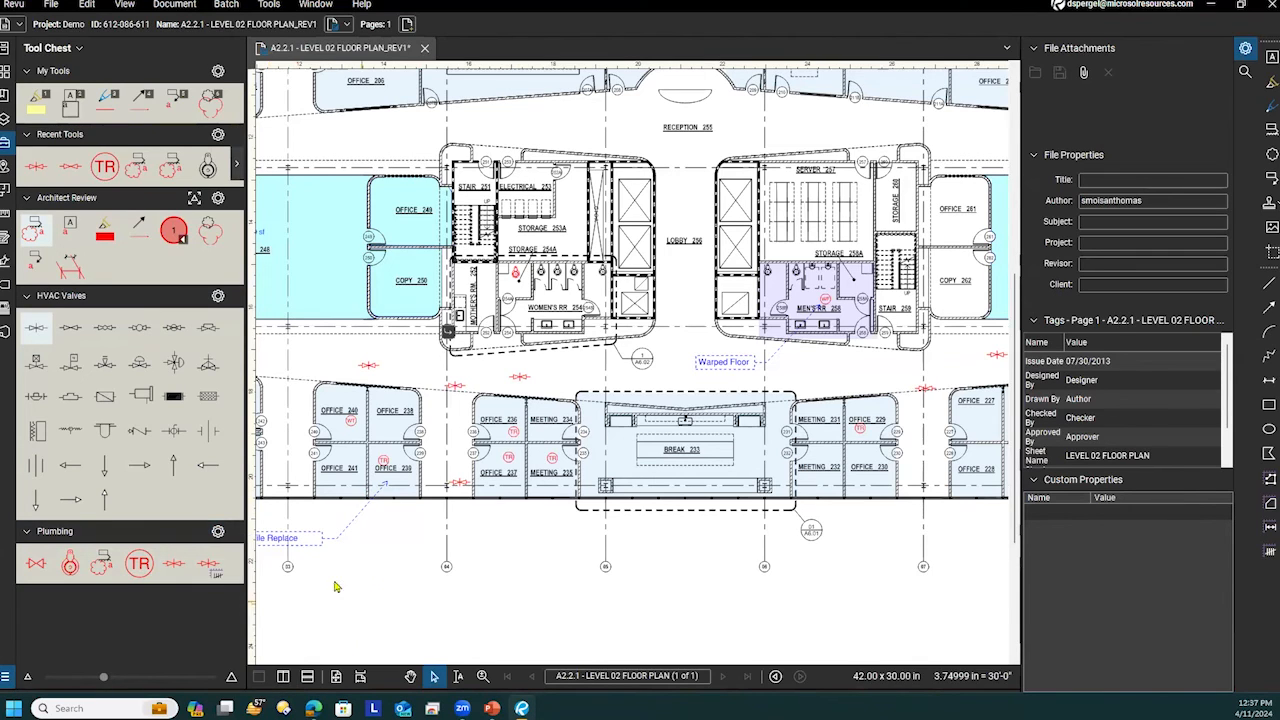
click(218, 533)
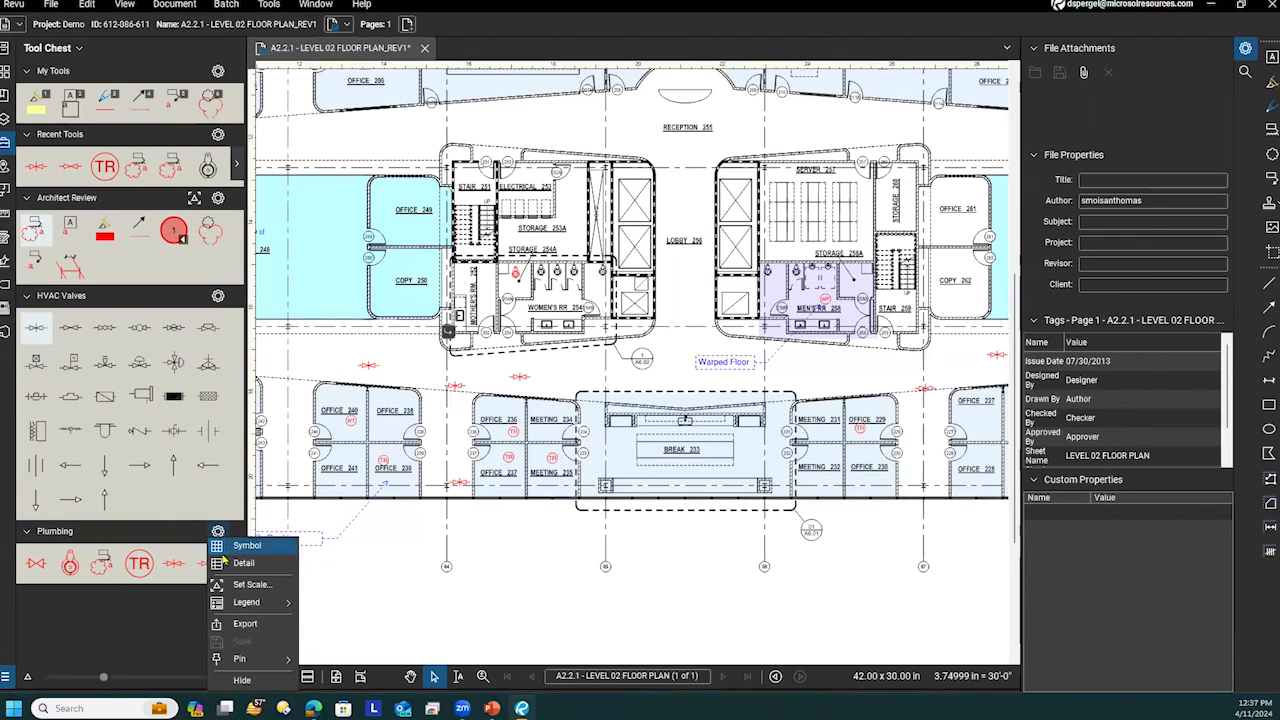
click(272, 627)
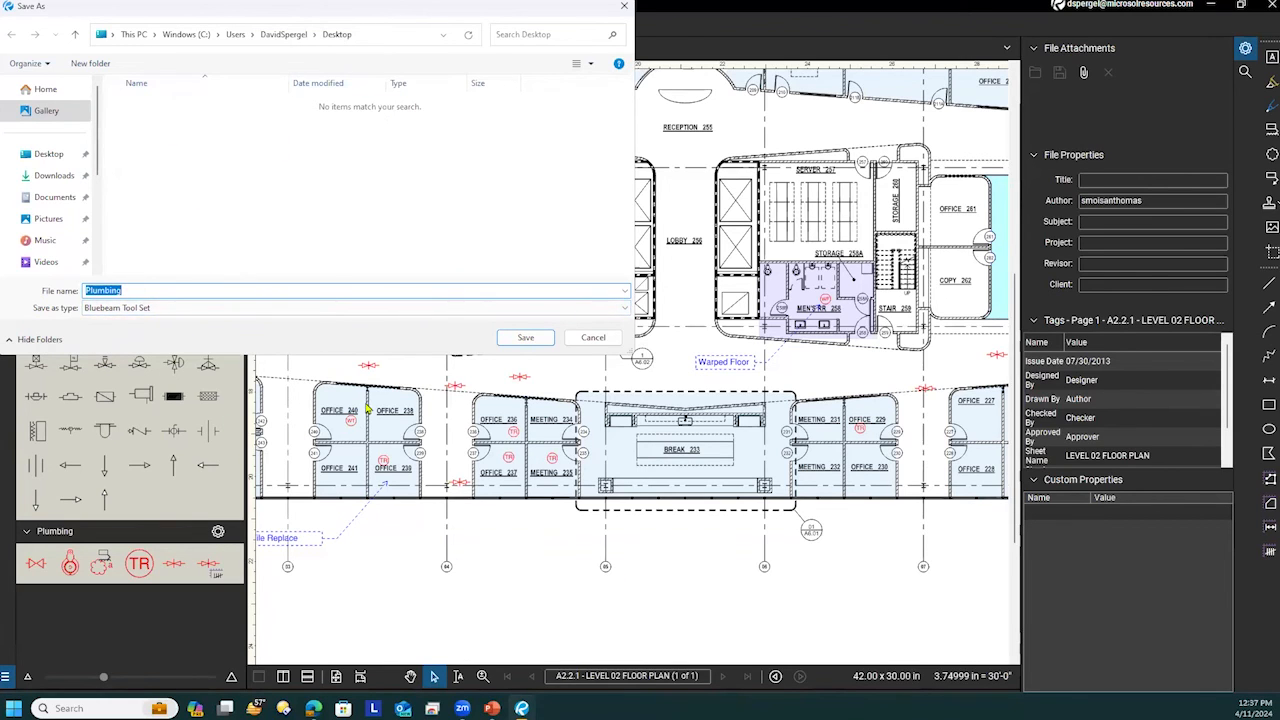
click(549, 342)
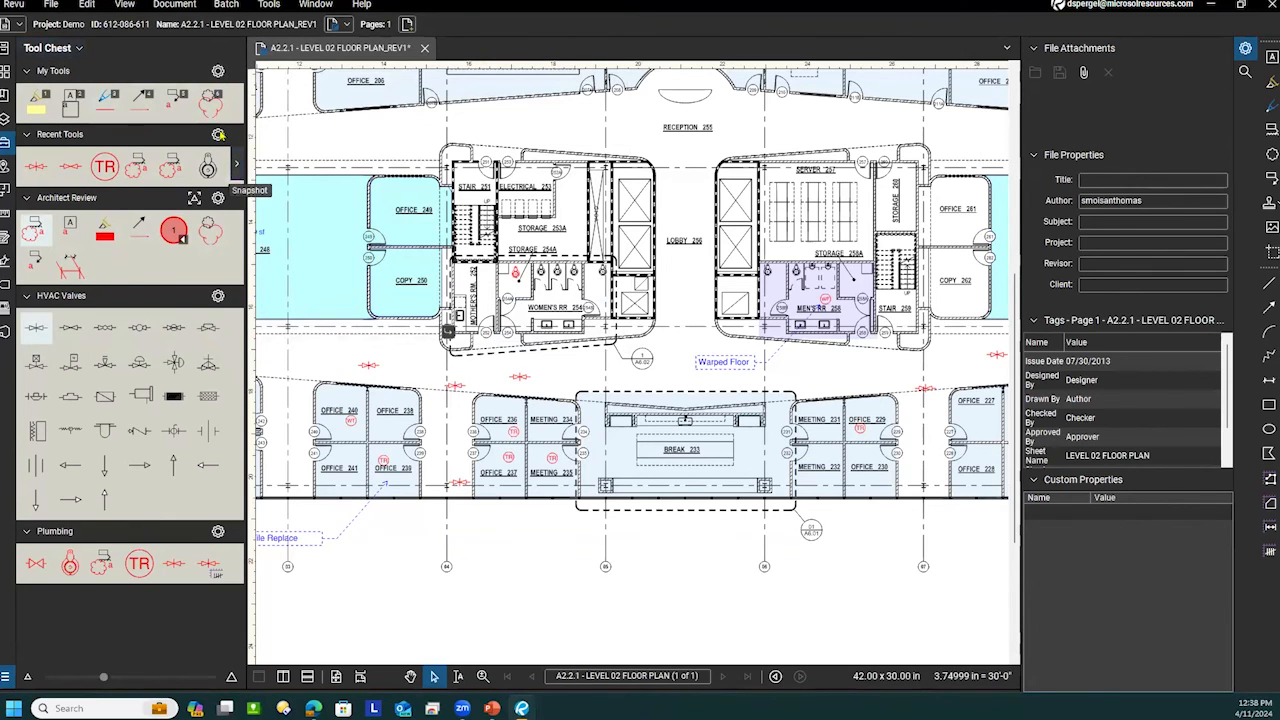
Add the existing Plumbing tool set file from the Desktop to the Tool Chest, with Display and Relative Path enabled.
click(58, 52)
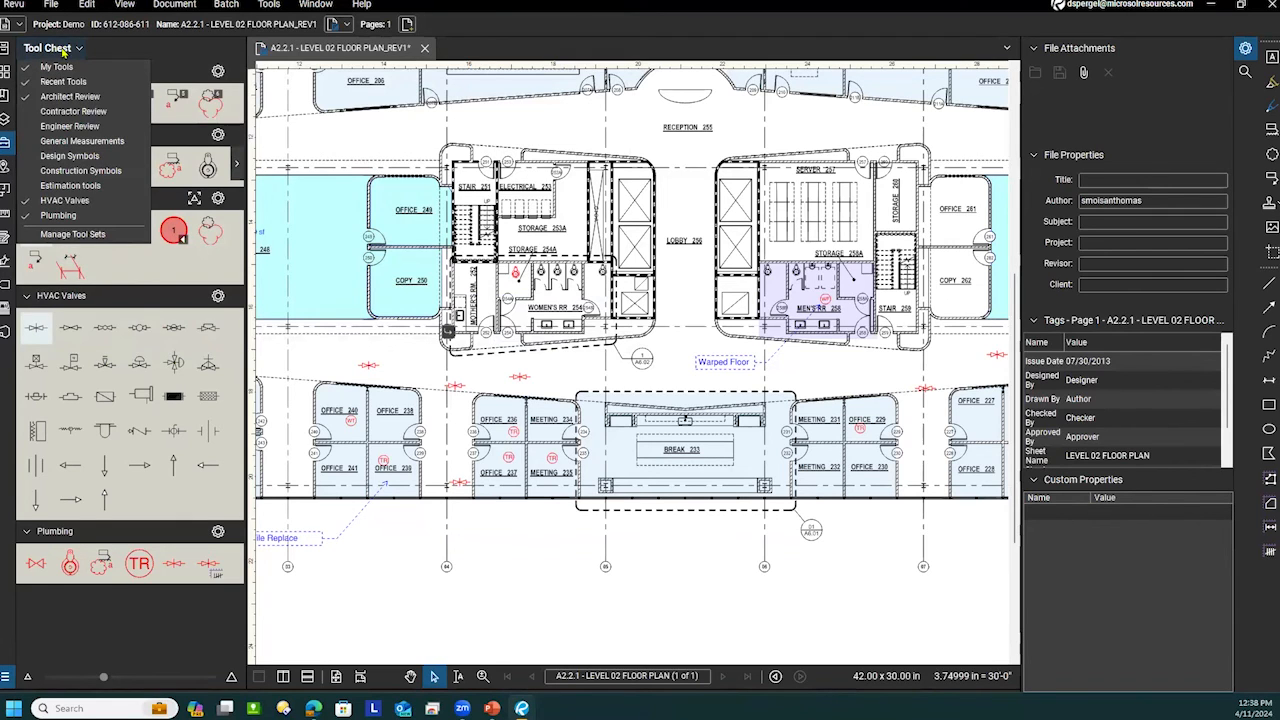
click(72, 234)
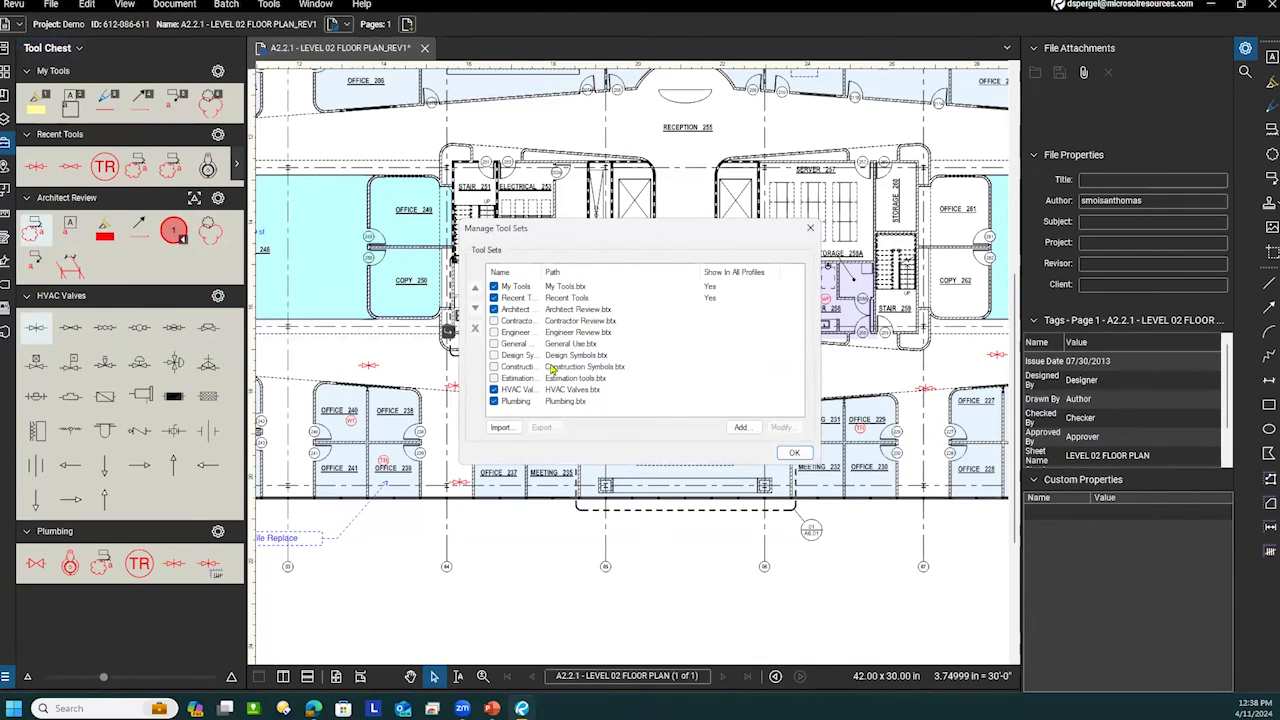
drag(537, 231, 431, 174)
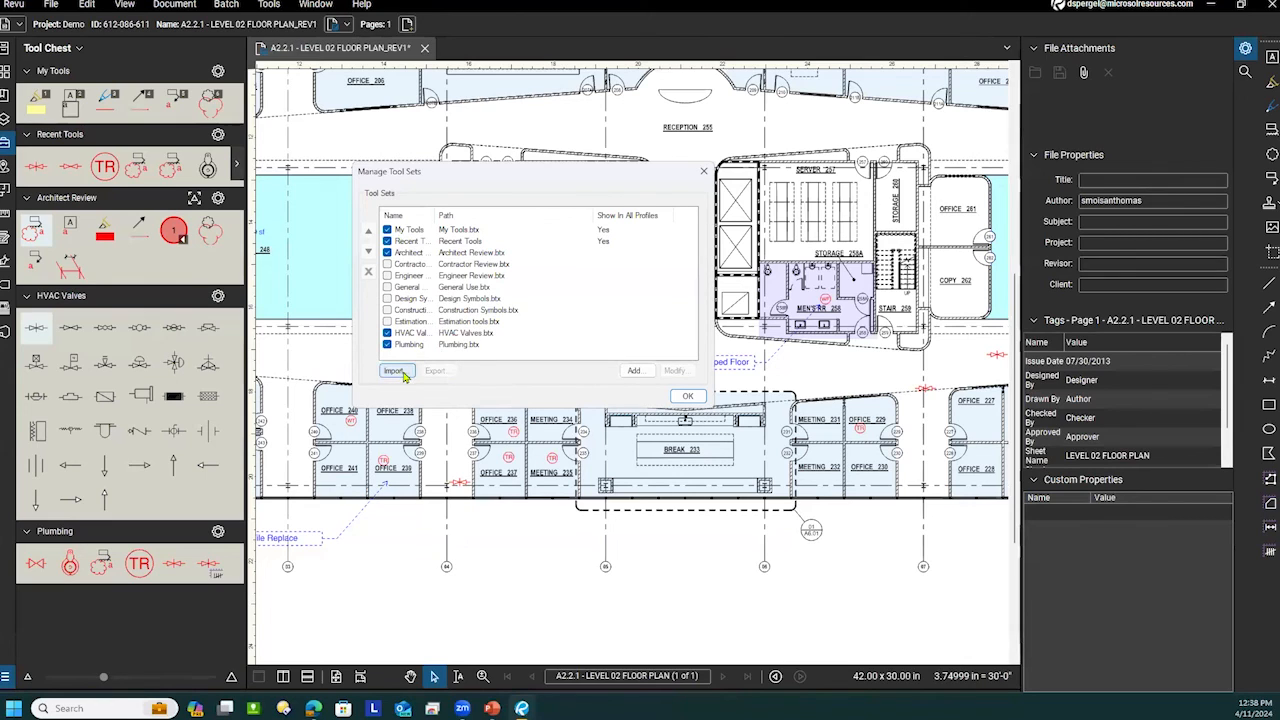
click(634, 373)
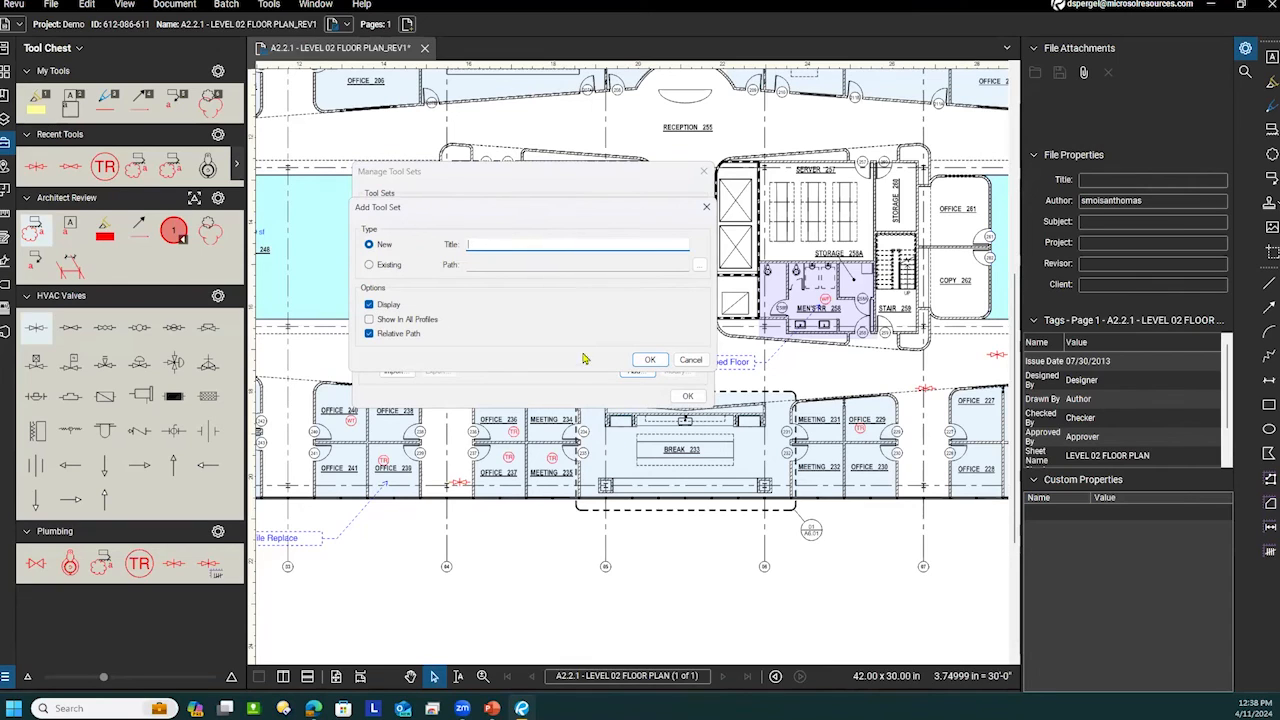
click(379, 268)
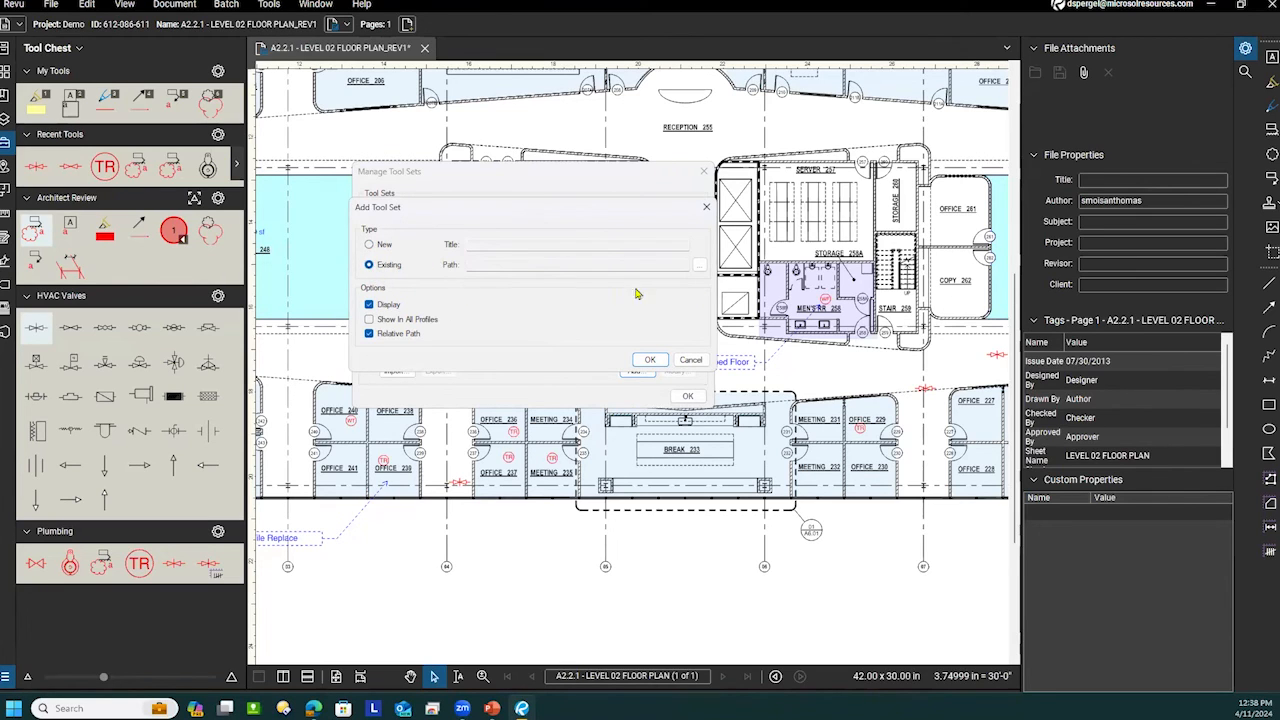
click(700, 267)
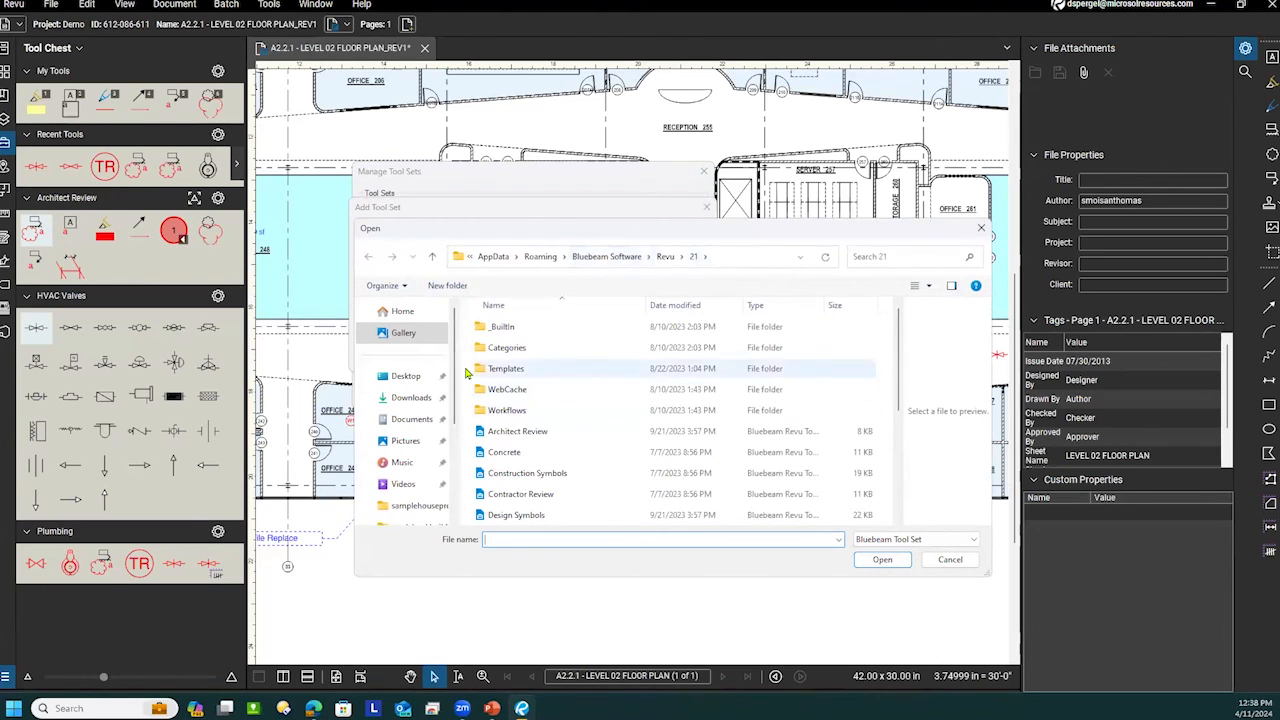
click(405, 376)
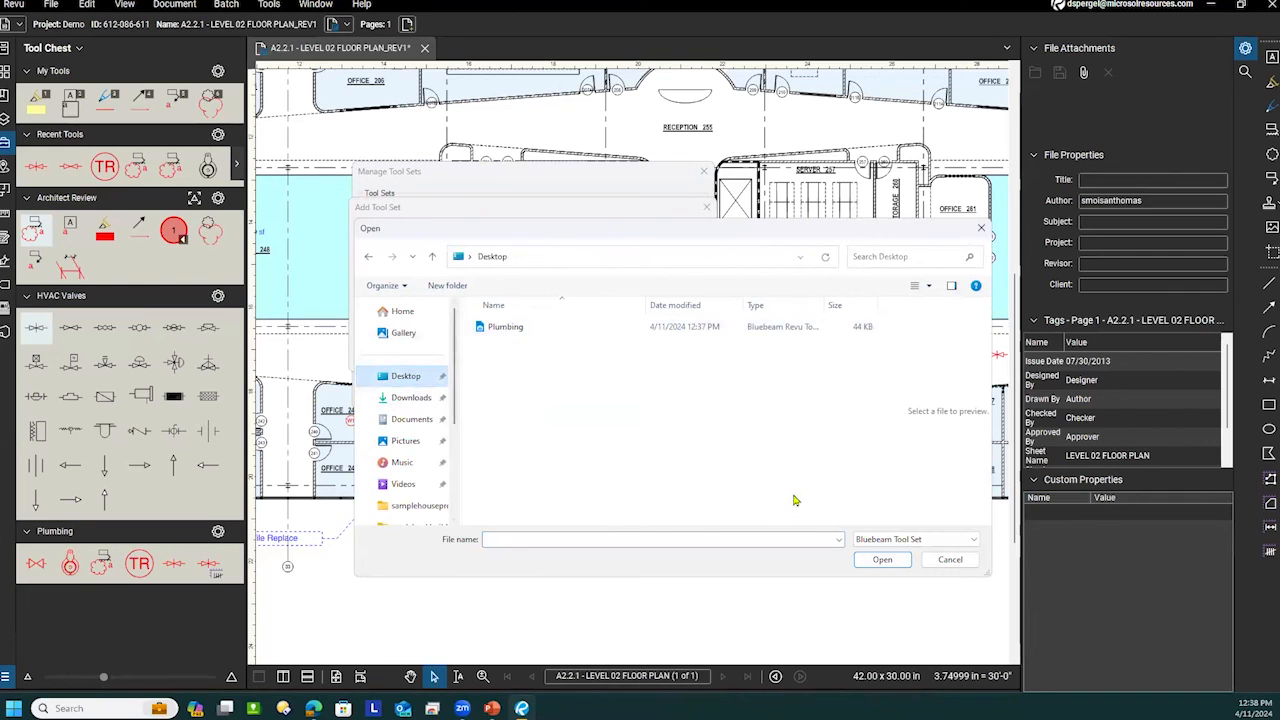
click(521, 333)
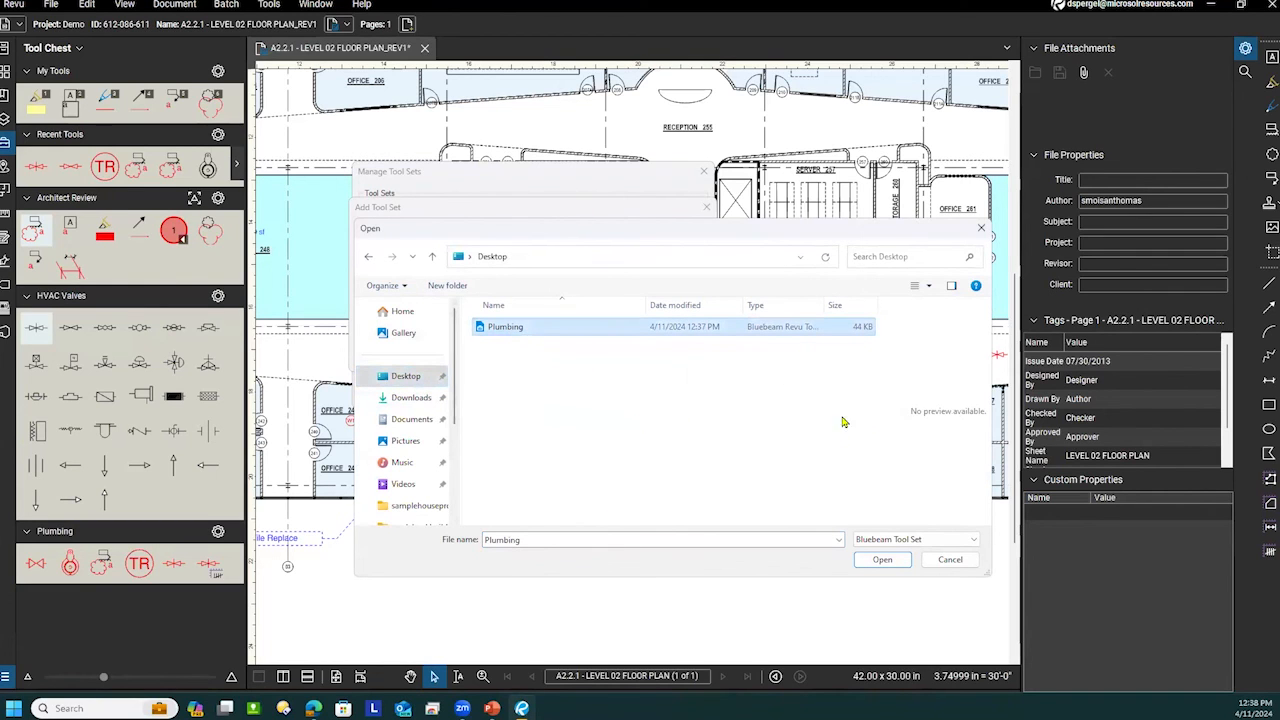
click(880, 562)
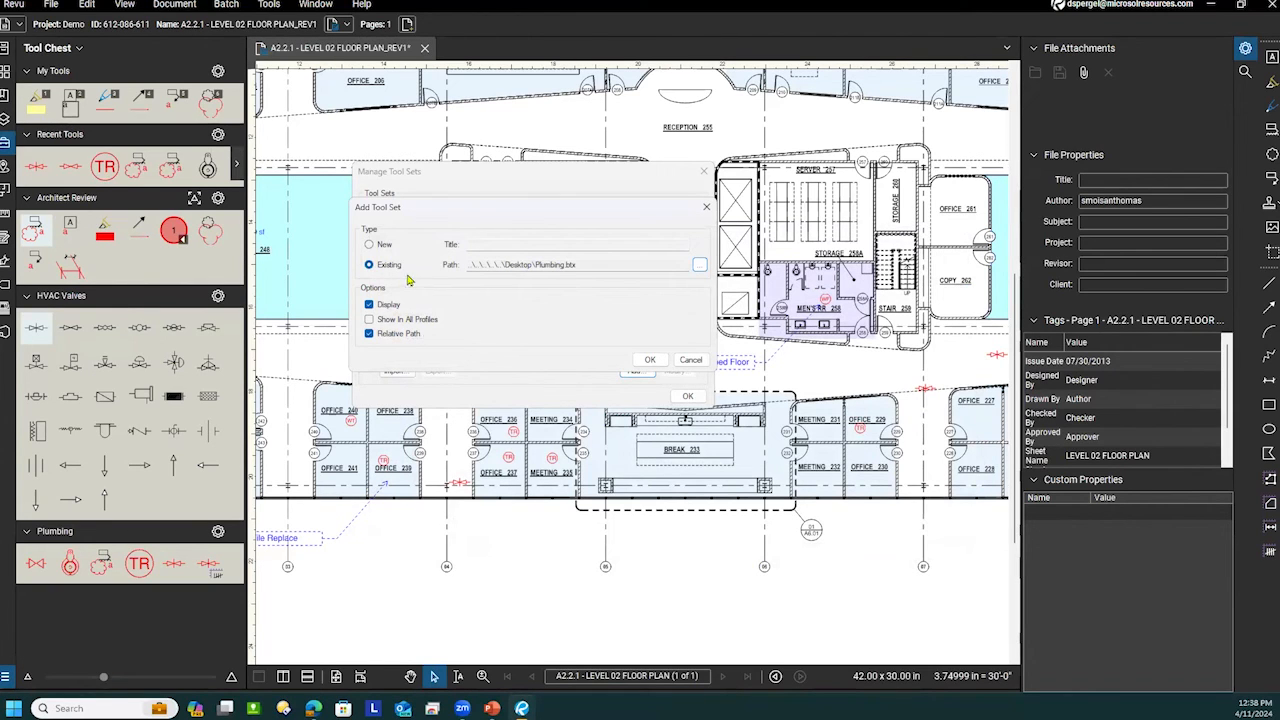
click(650, 360)
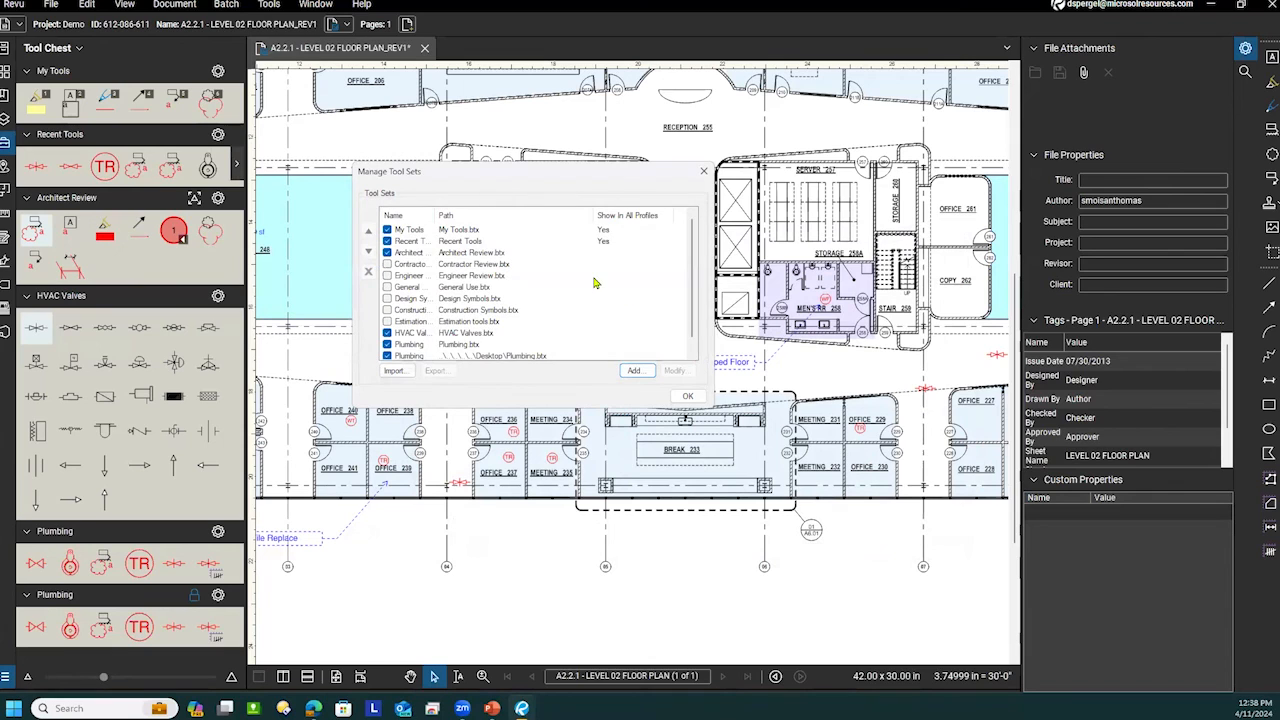
click(688, 396)
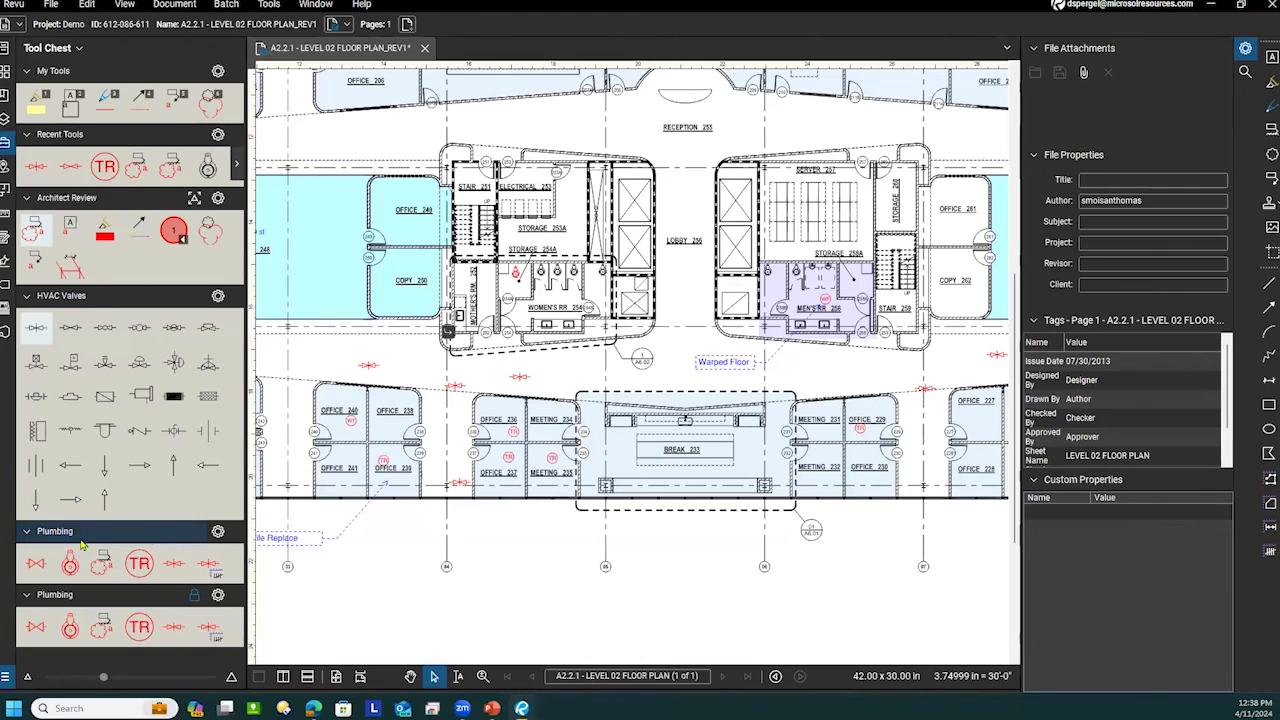
Hide the HVAC Valves and Architect Review tool sets in the Tool Chest.
click(52, 48)
click(64, 200)
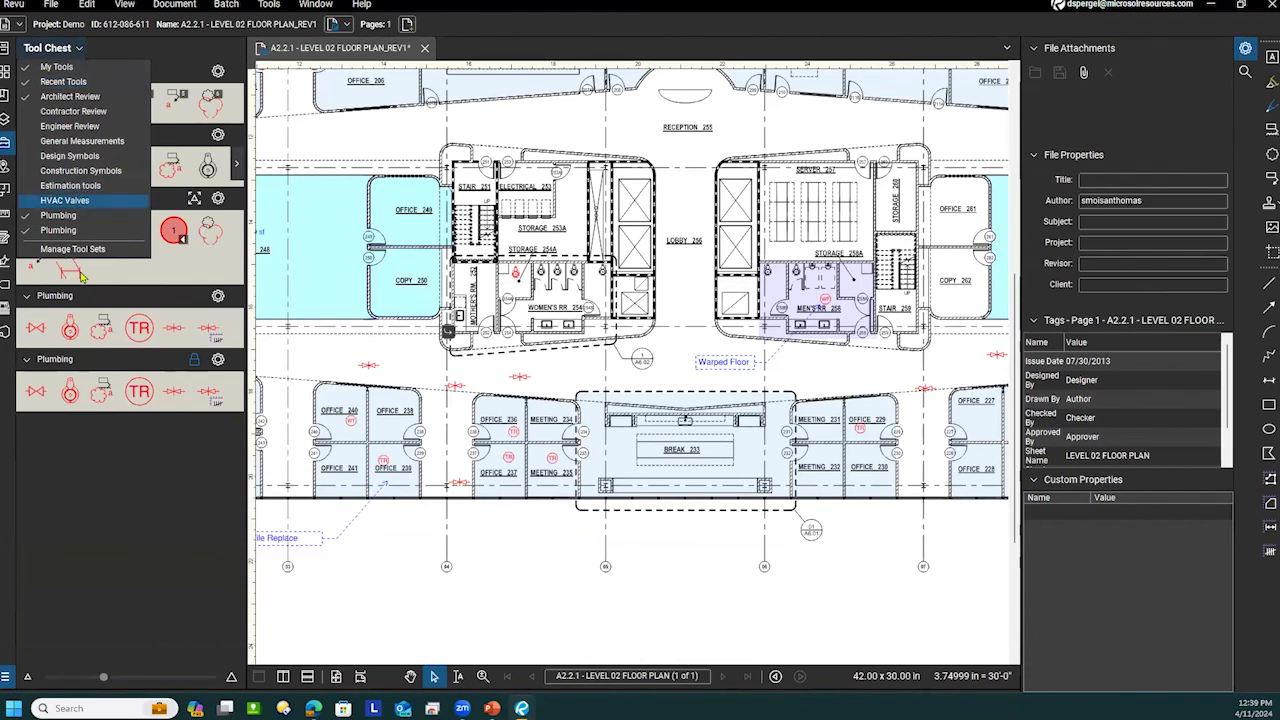
click(93, 458)
click(52, 48)
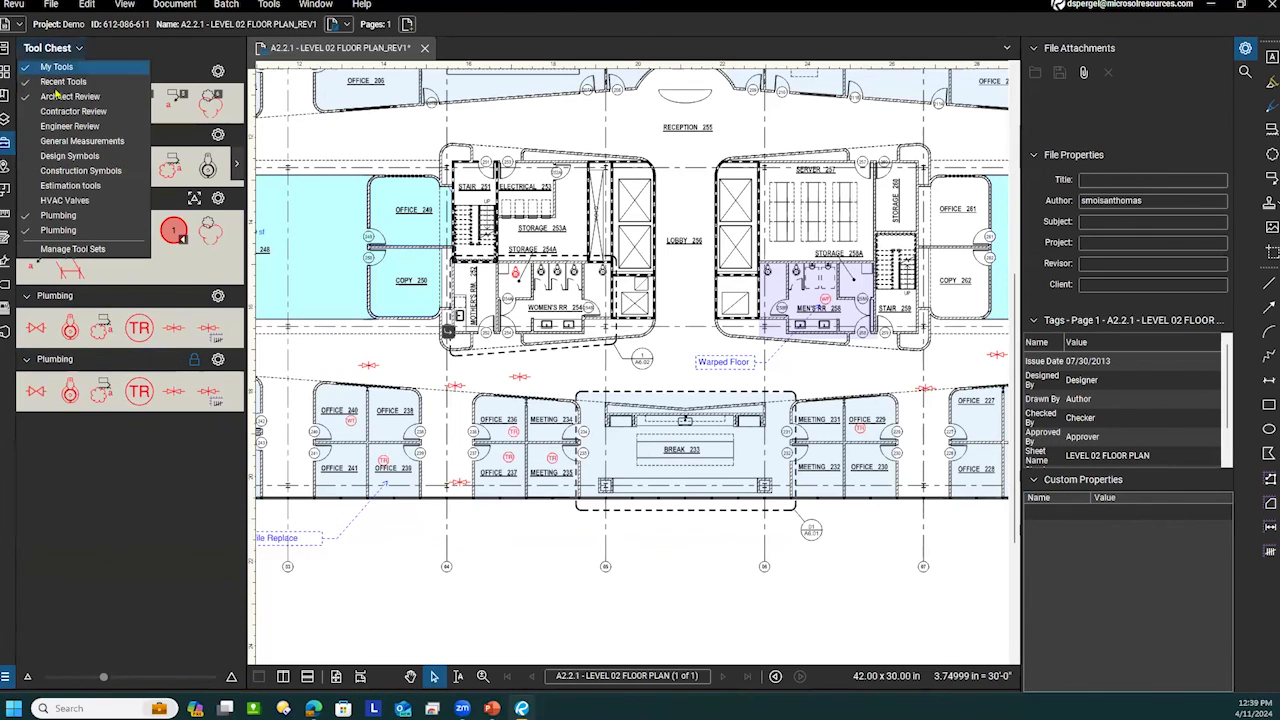
click(60, 99)
click(150, 557)
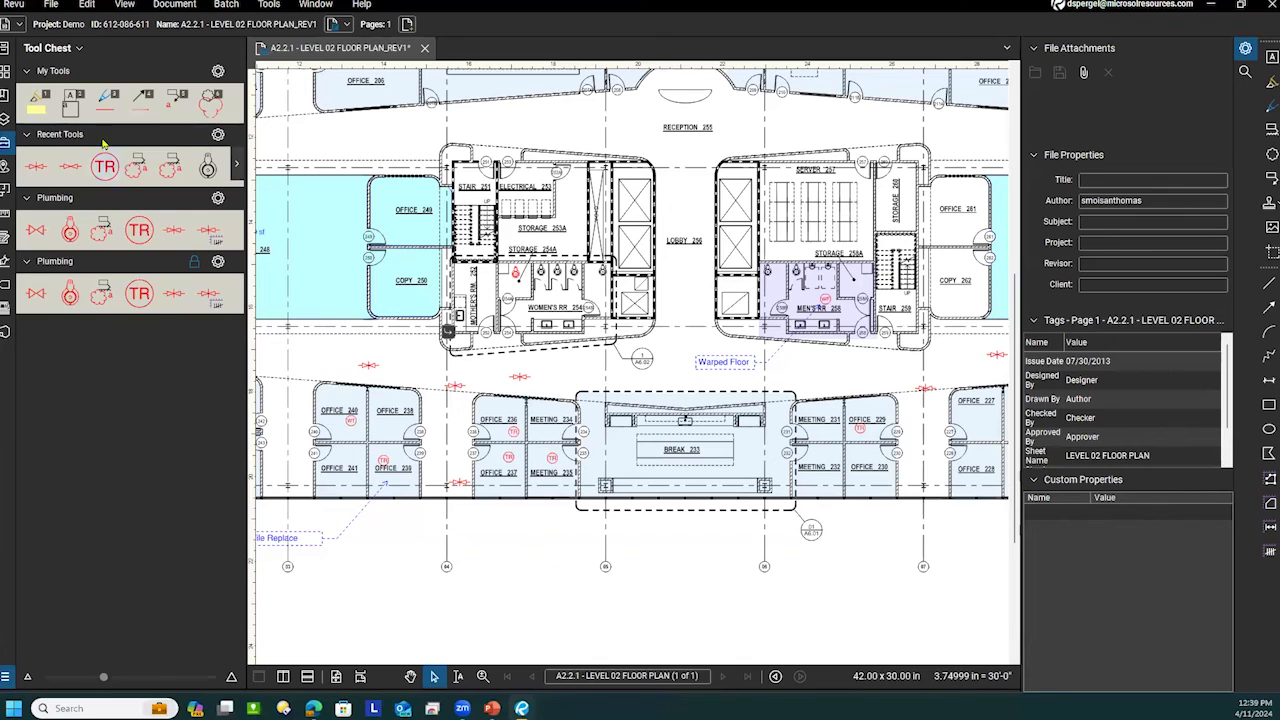
Review the tool sets and their file paths in Manage Tool Sets, and close the dialog without changes.
click(54, 52)
click(80, 252)
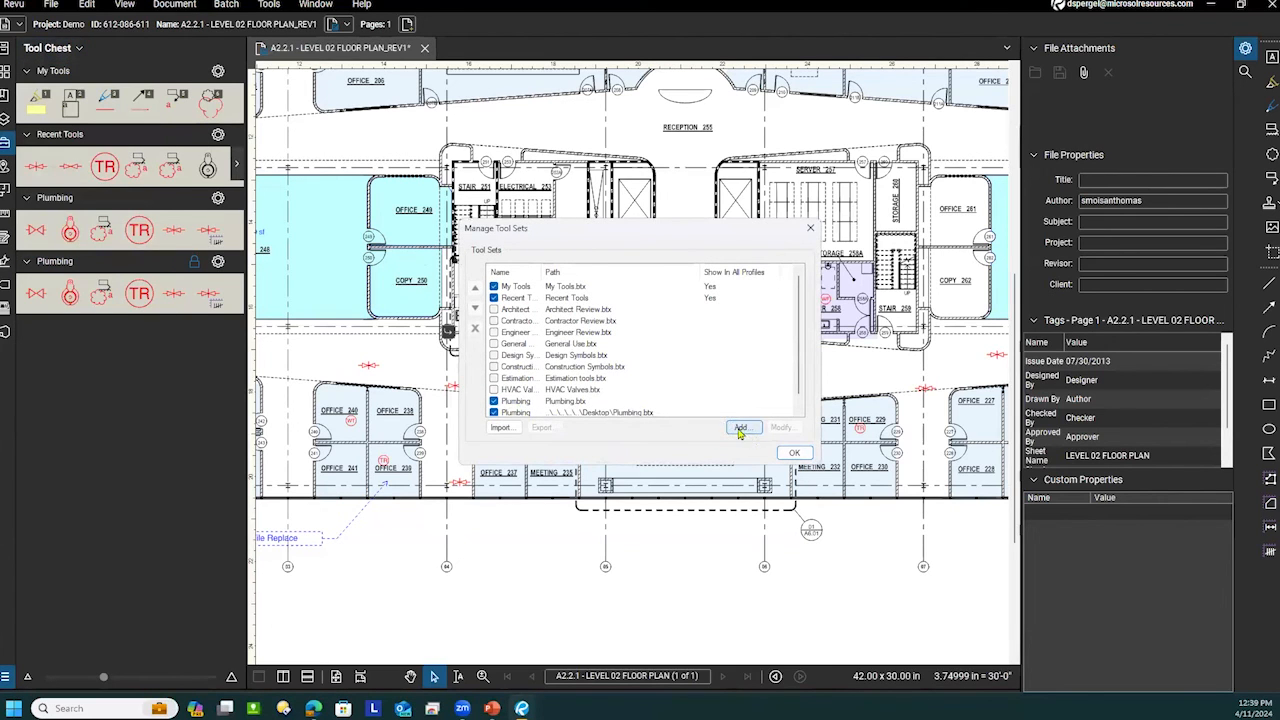
click(811, 229)
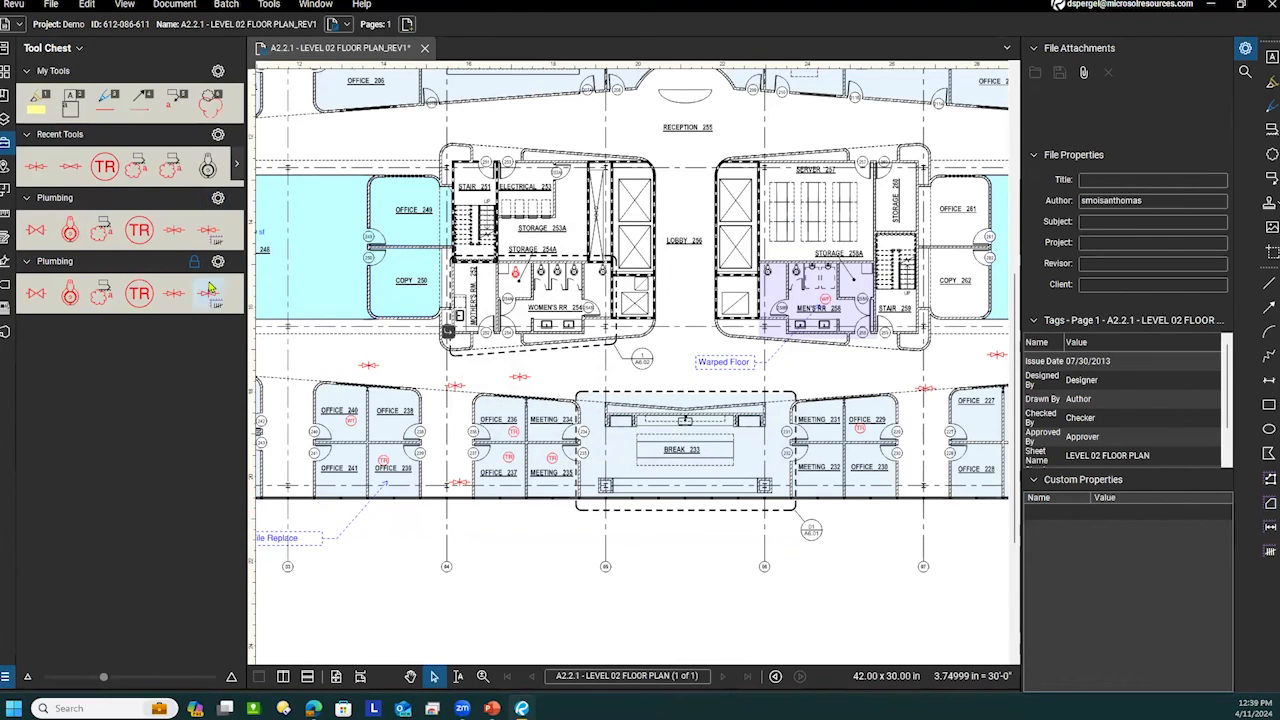
Inspect the lock and the available options of the Plumbing tool set linked from the Desktop.
click(62, 48)
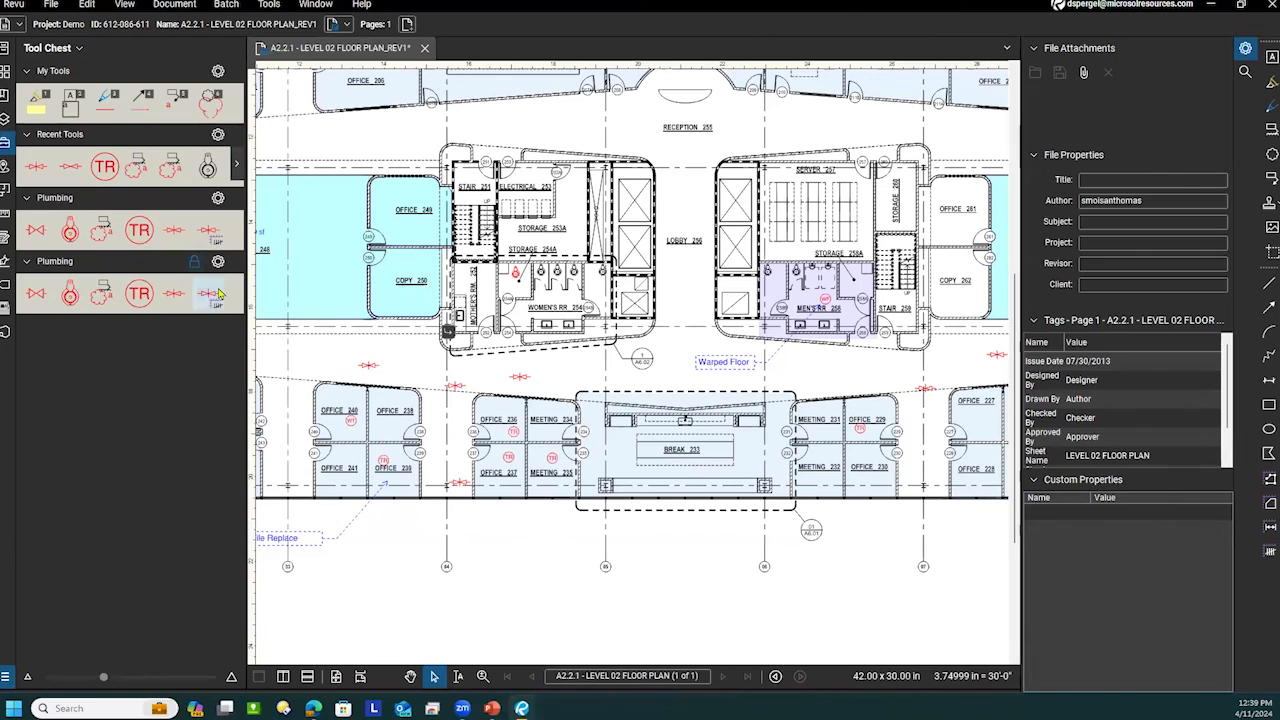
click(195, 262)
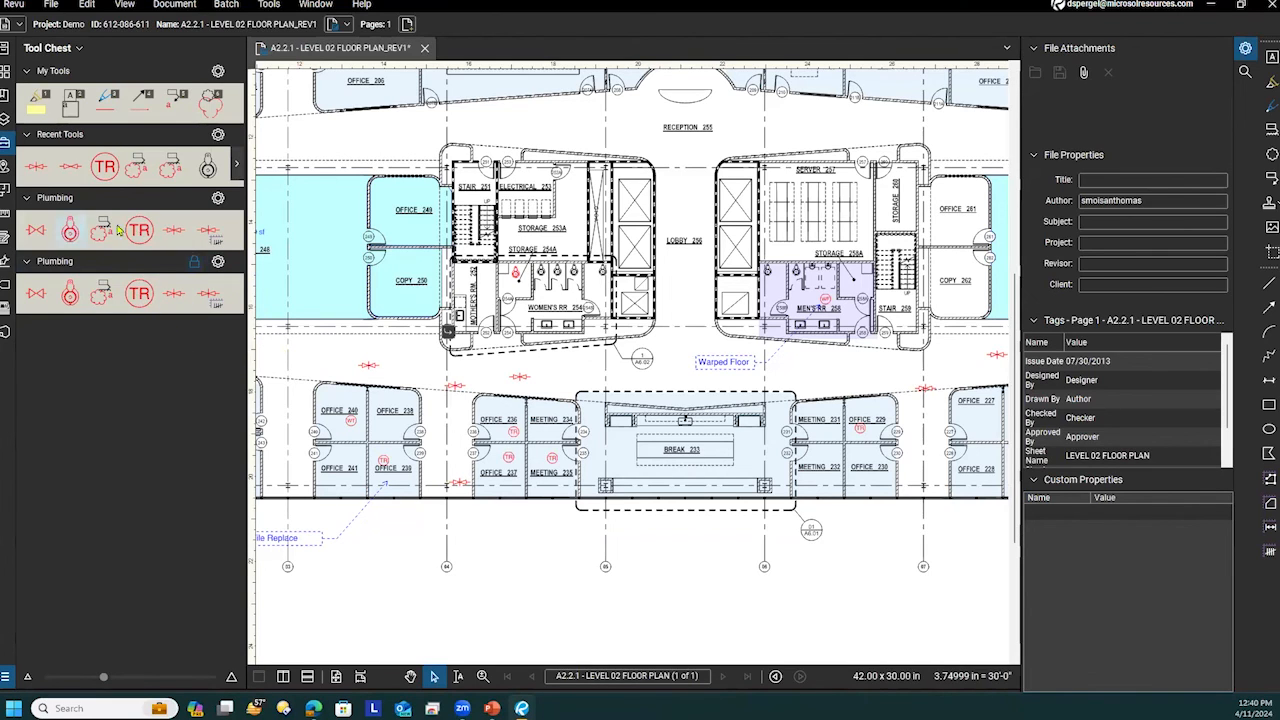
click(218, 262)
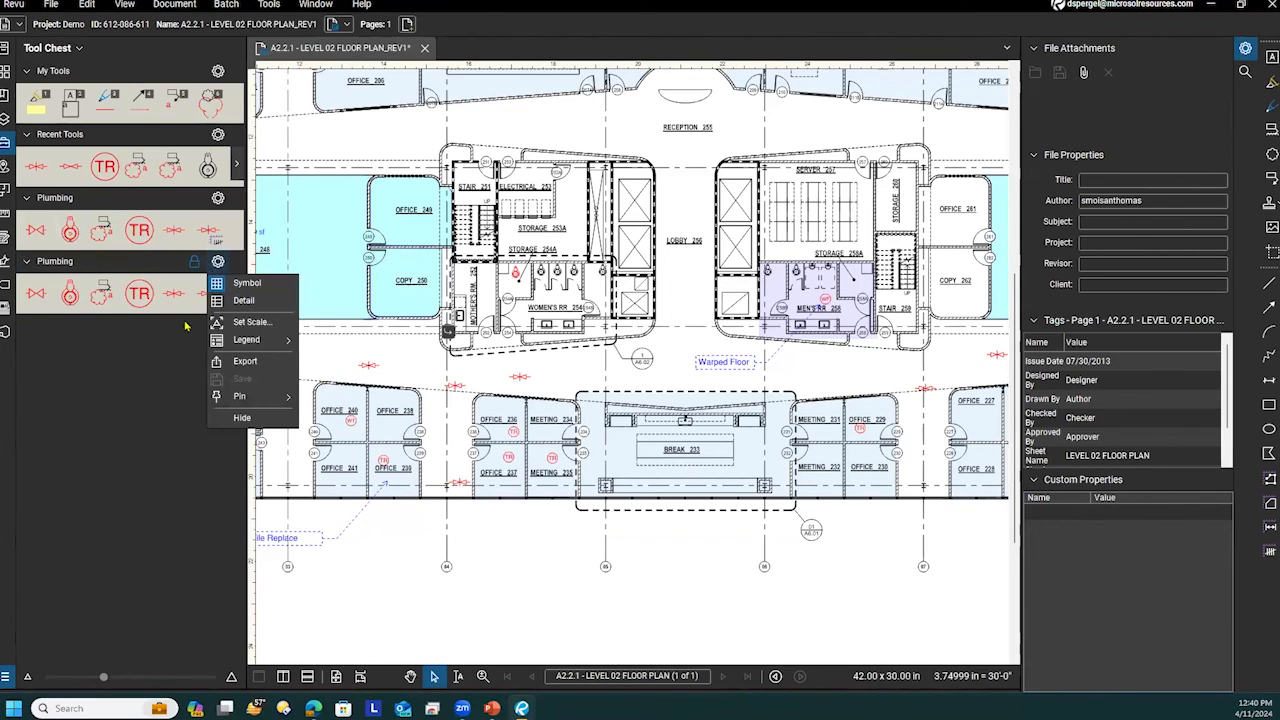
click(126, 386)
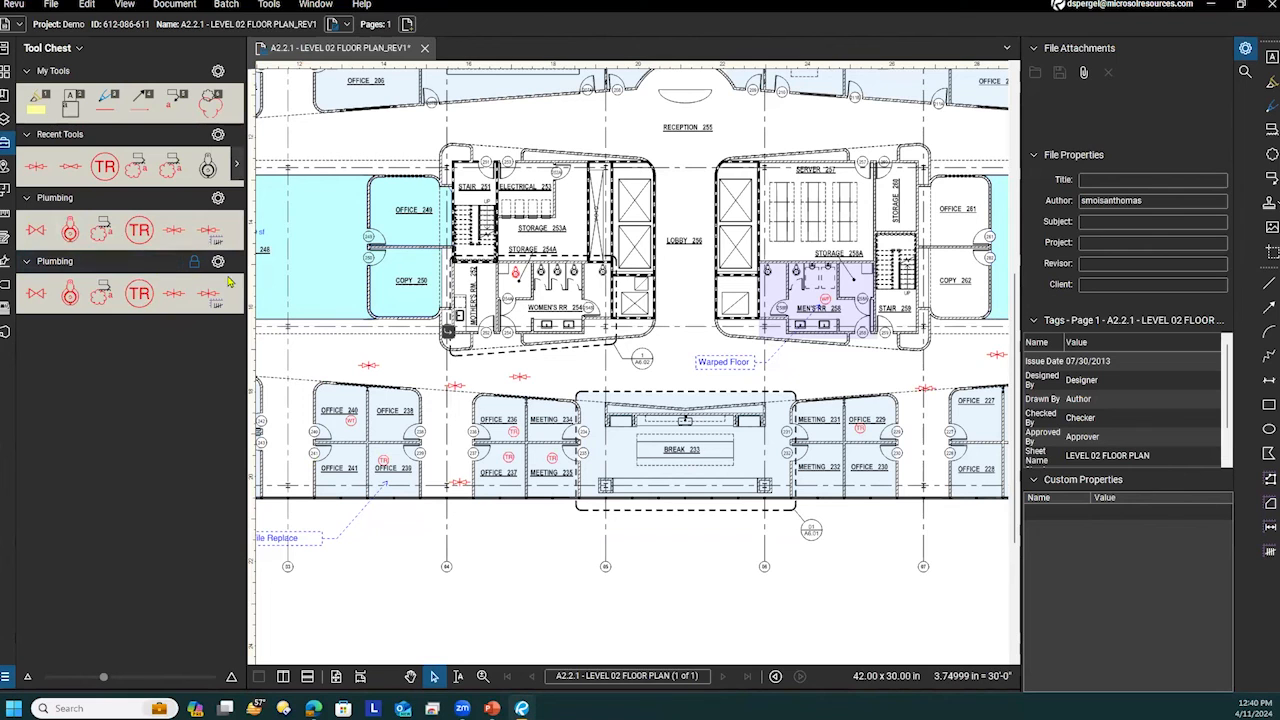
drag(571, 431, 405, 409)
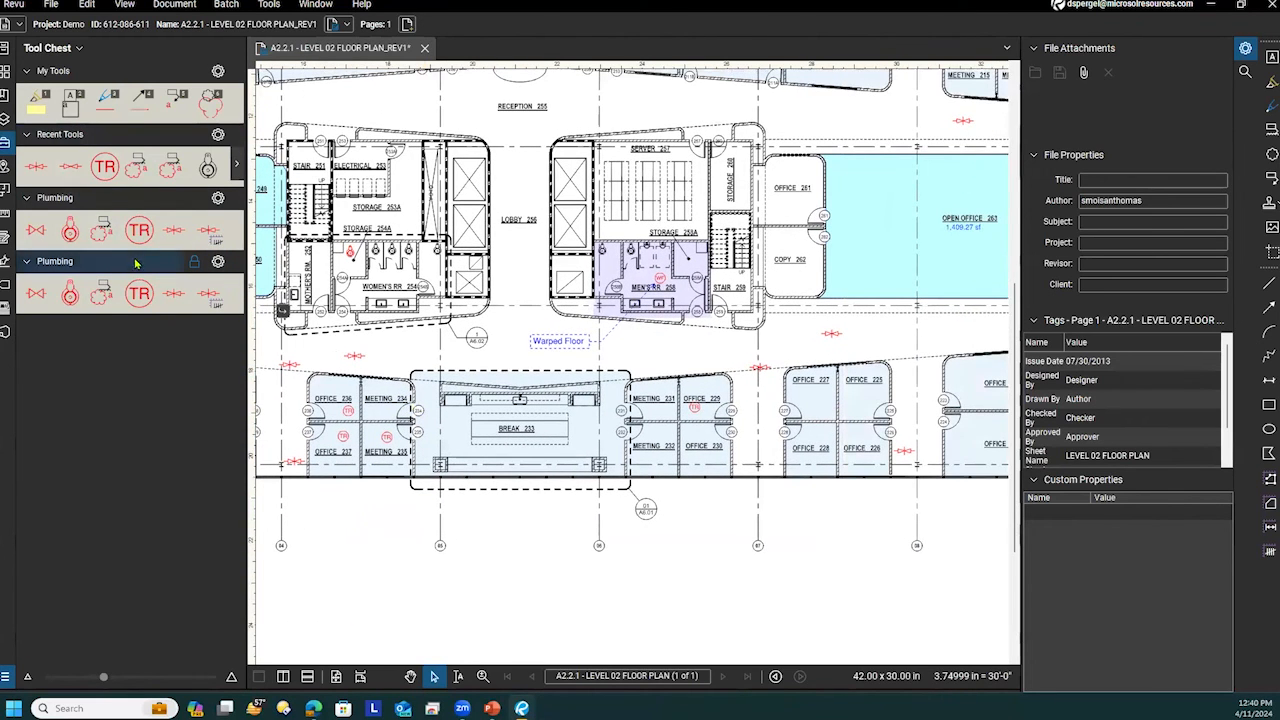
drag(708, 219, 781, 275)
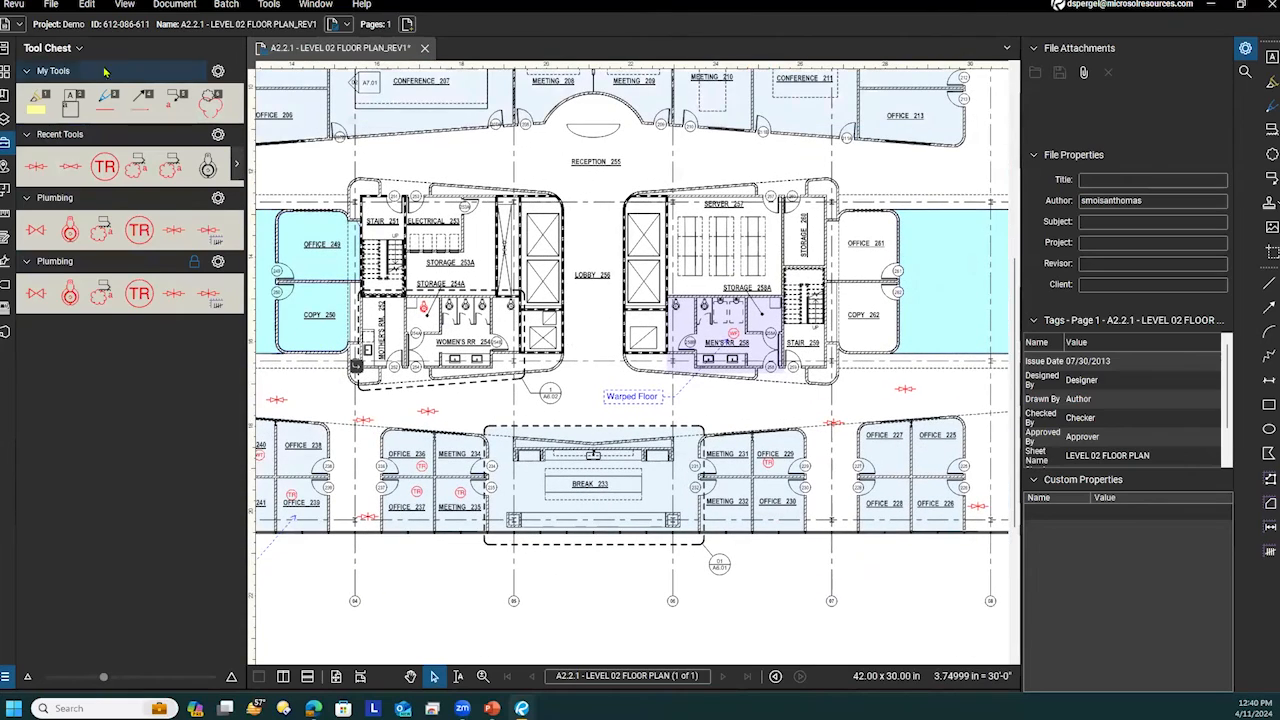
Show the HVAC Valves tool set in the Tool Chest again.
click(48, 47)
click(64, 200)
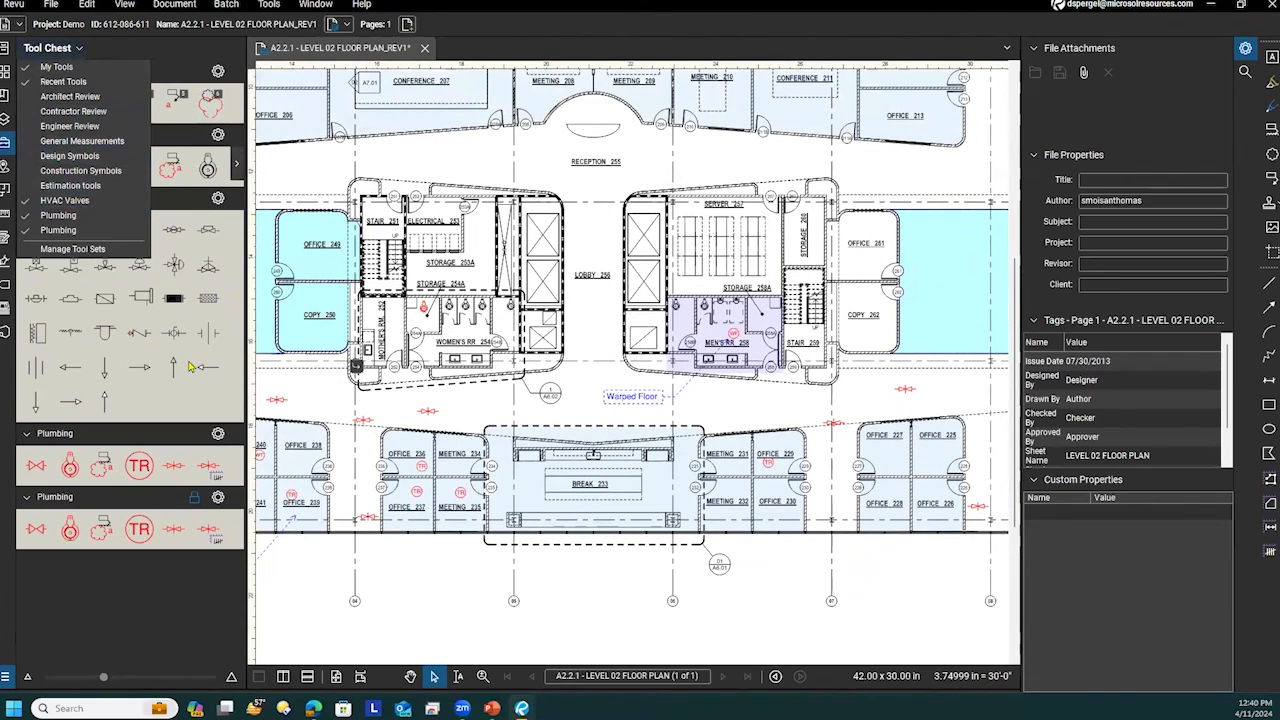
click(181, 401)
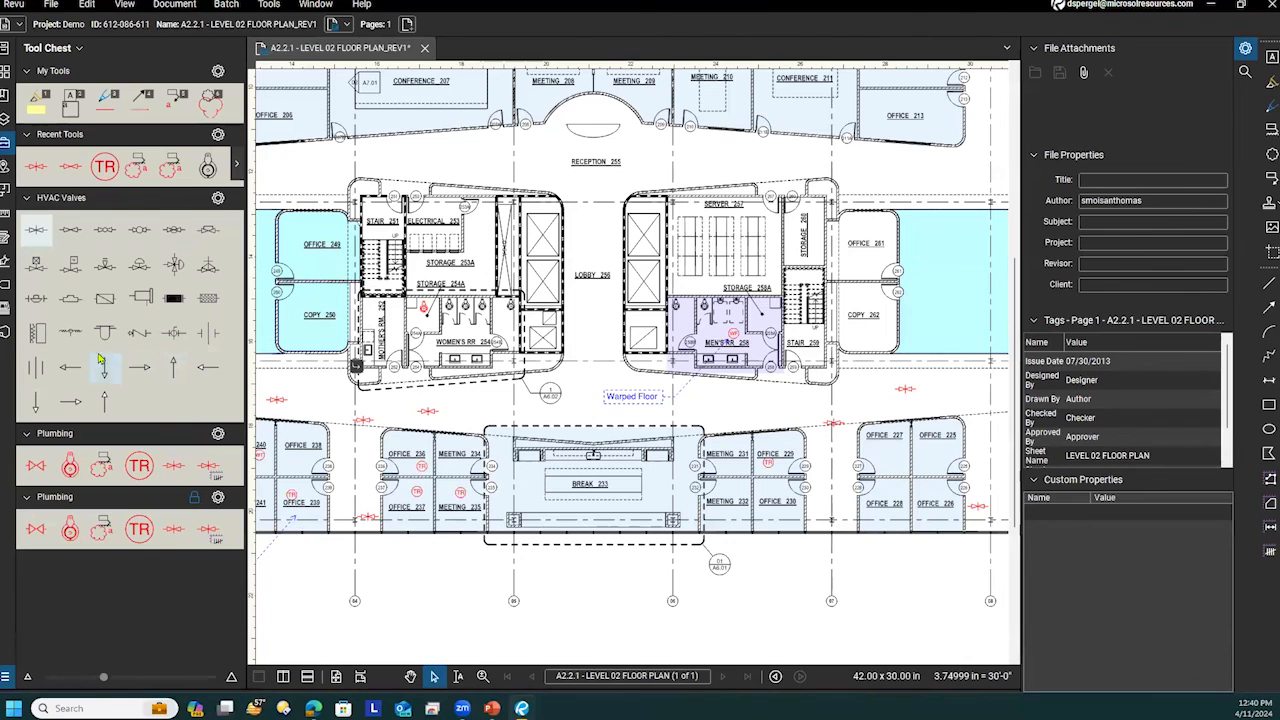
Add the Basket Strainer symbol from HVAC Valves to the Desktop-linked Plumbing tool set, taking its lock for the change and checking it back in.
drag(106, 335, 236, 532)
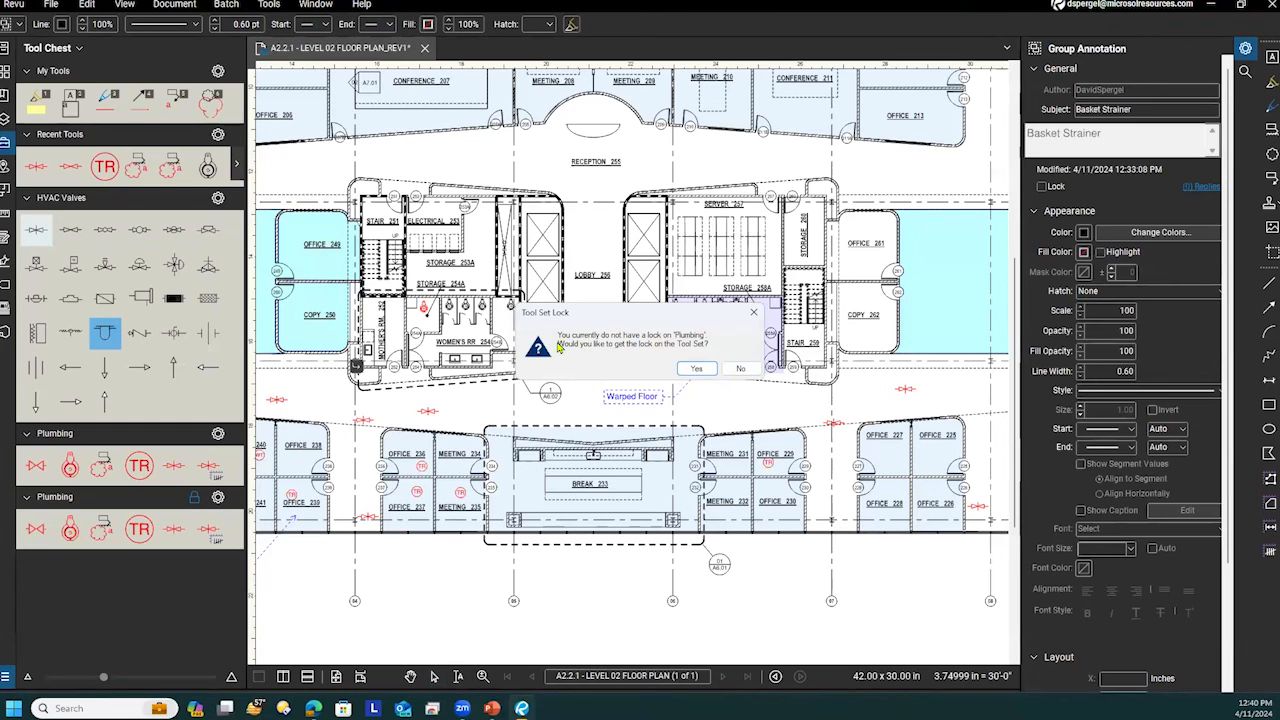
click(694, 369)
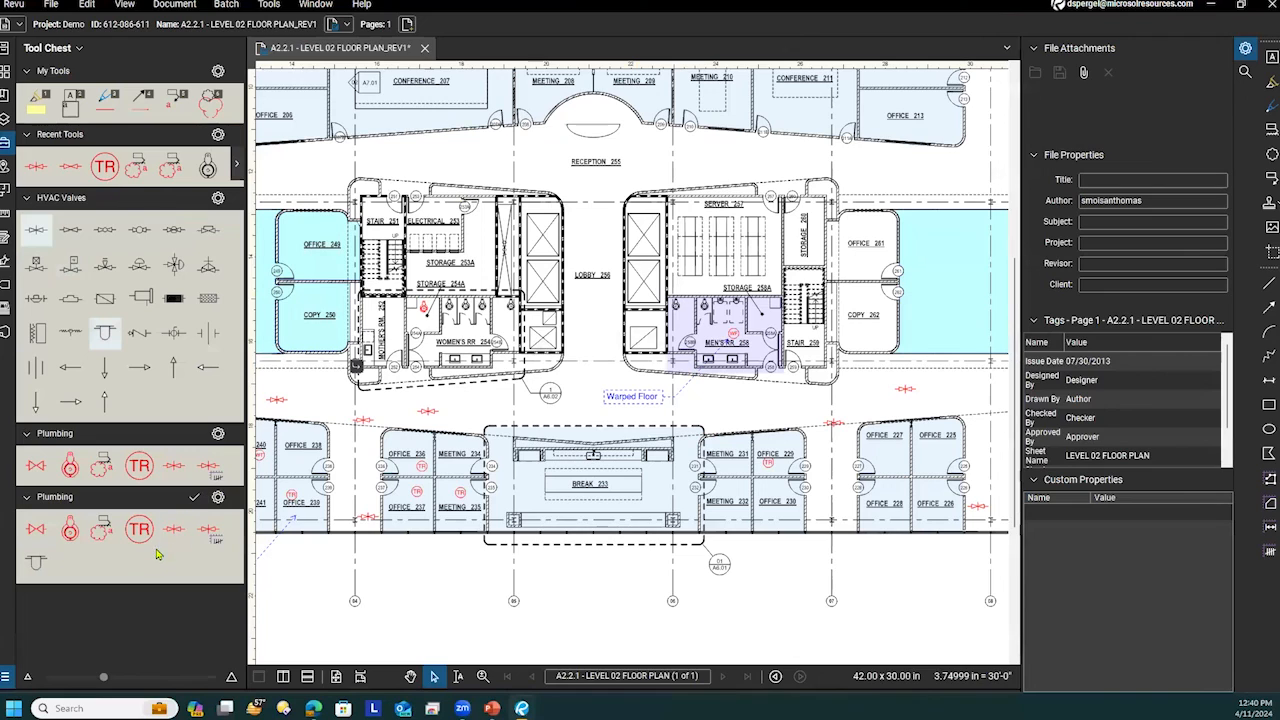
click(194, 497)
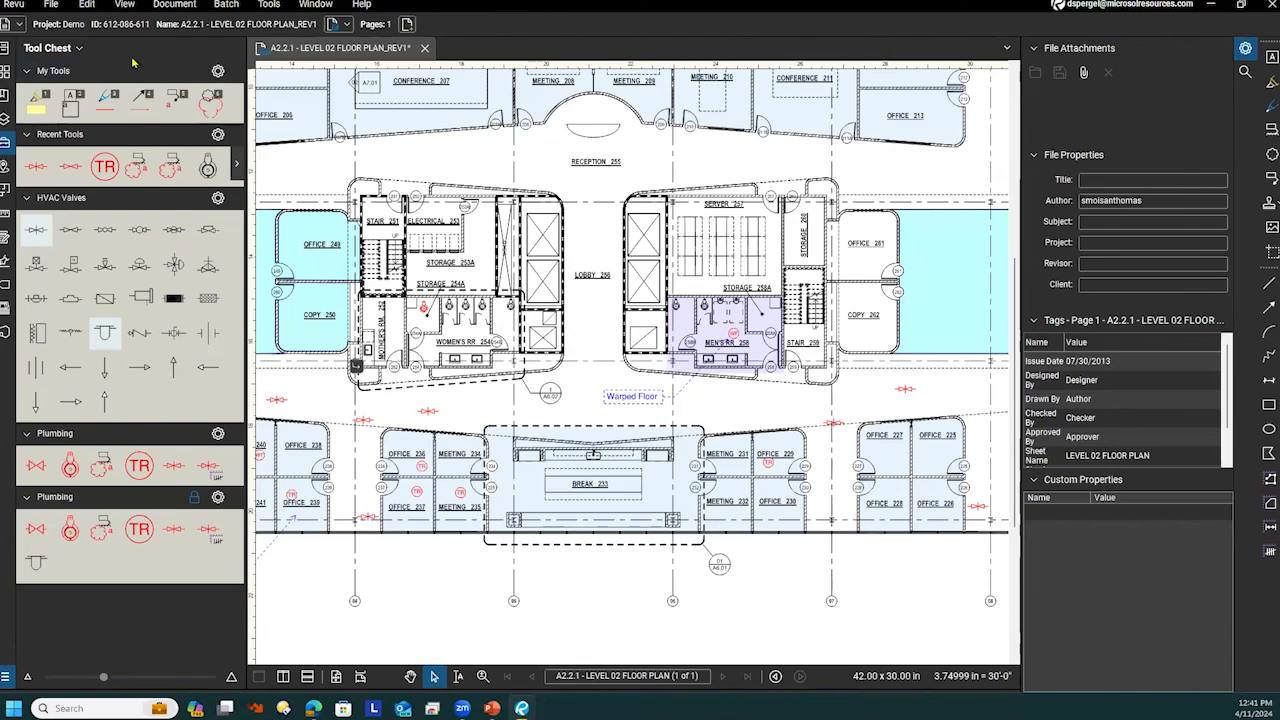
Import the Plumbing tool set file from the Desktop through Manage Tool Sets, overwriting the existing local Plumbing tool set.
click(78, 49)
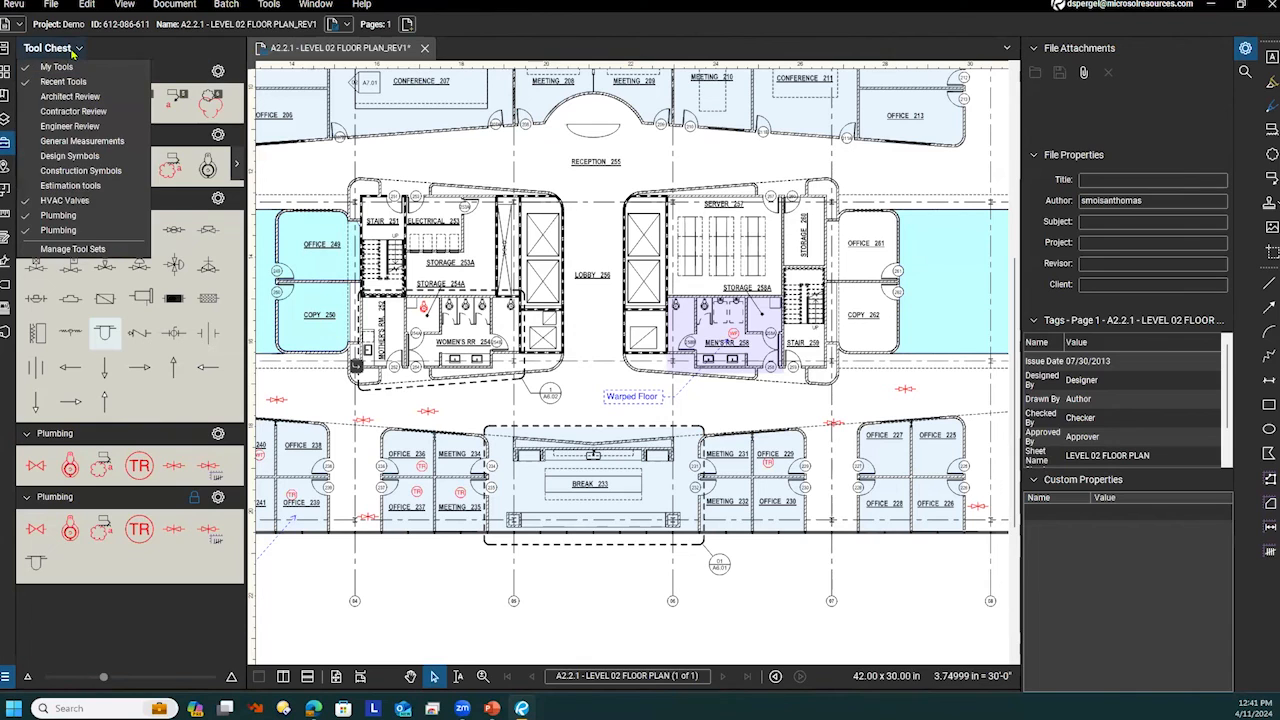
click(80, 249)
click(501, 427)
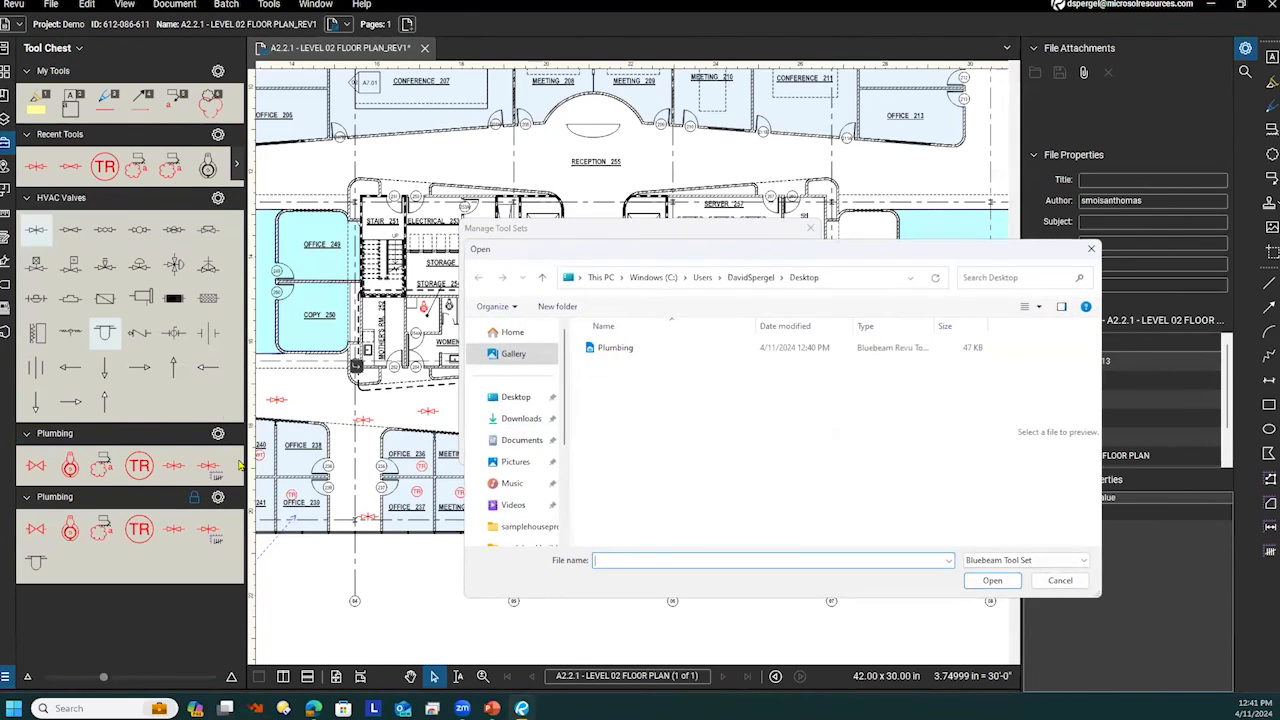
click(632, 348)
click(991, 580)
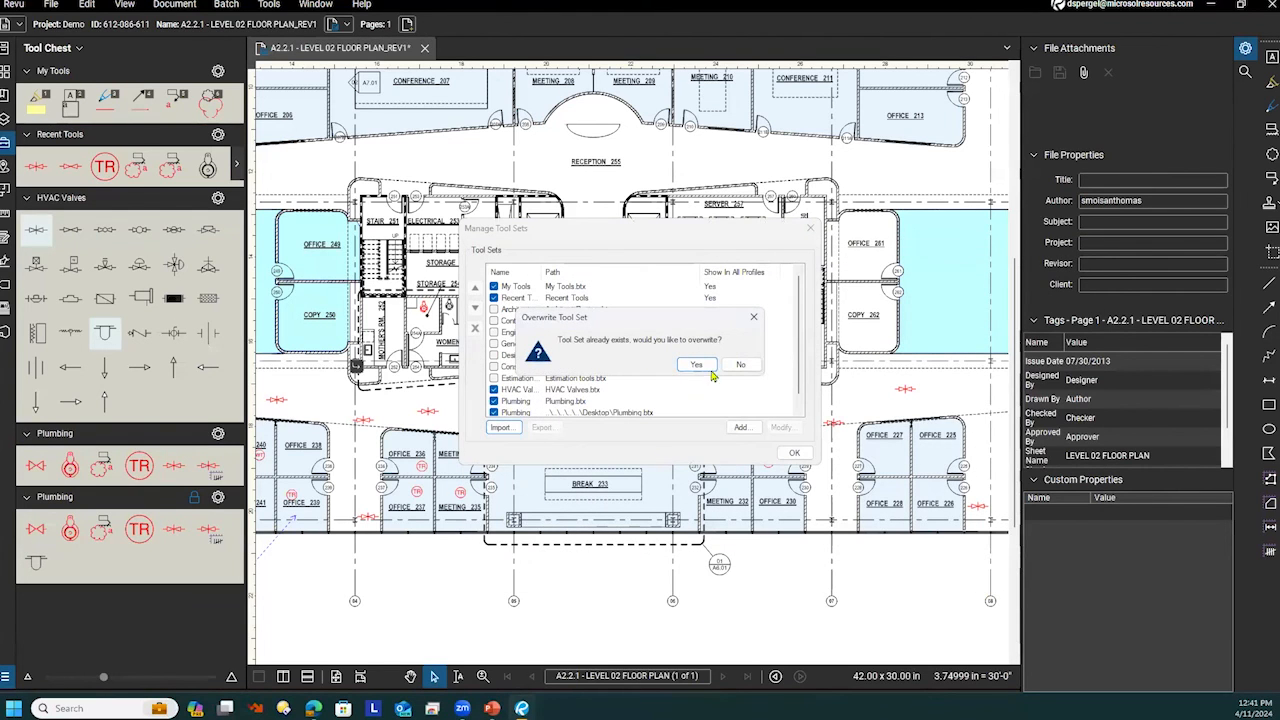
click(708, 367)
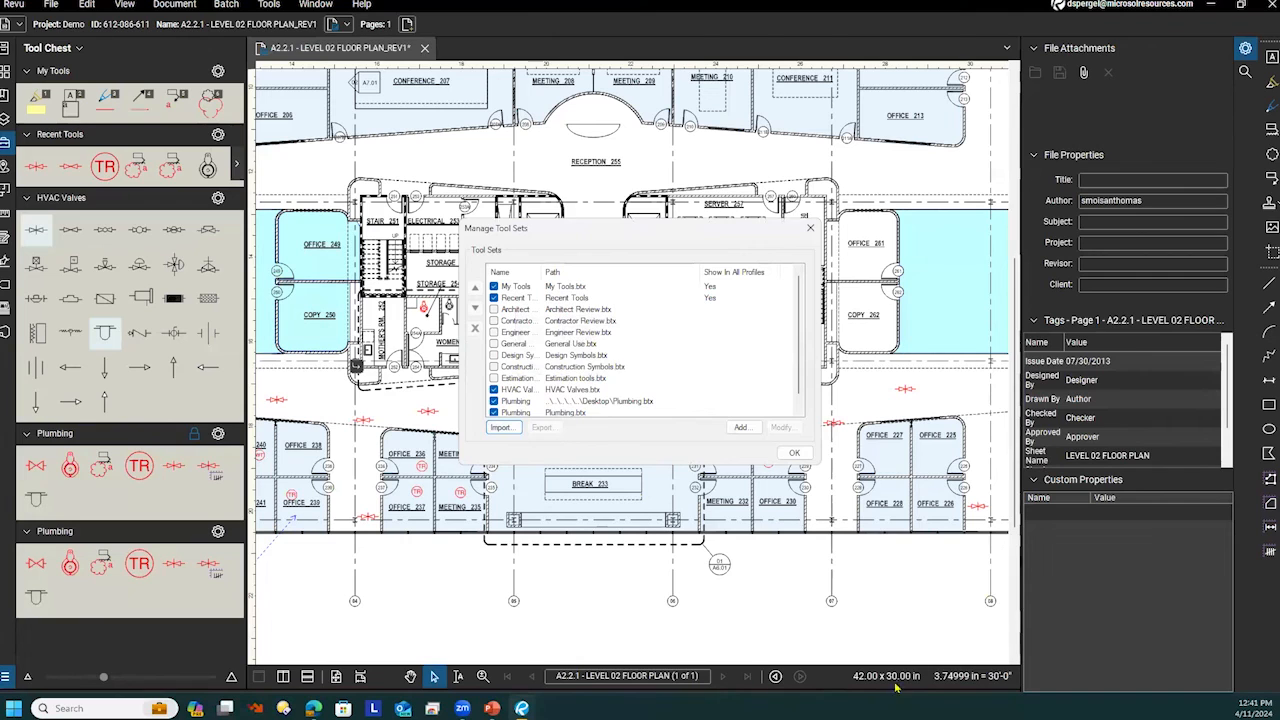
click(794, 452)
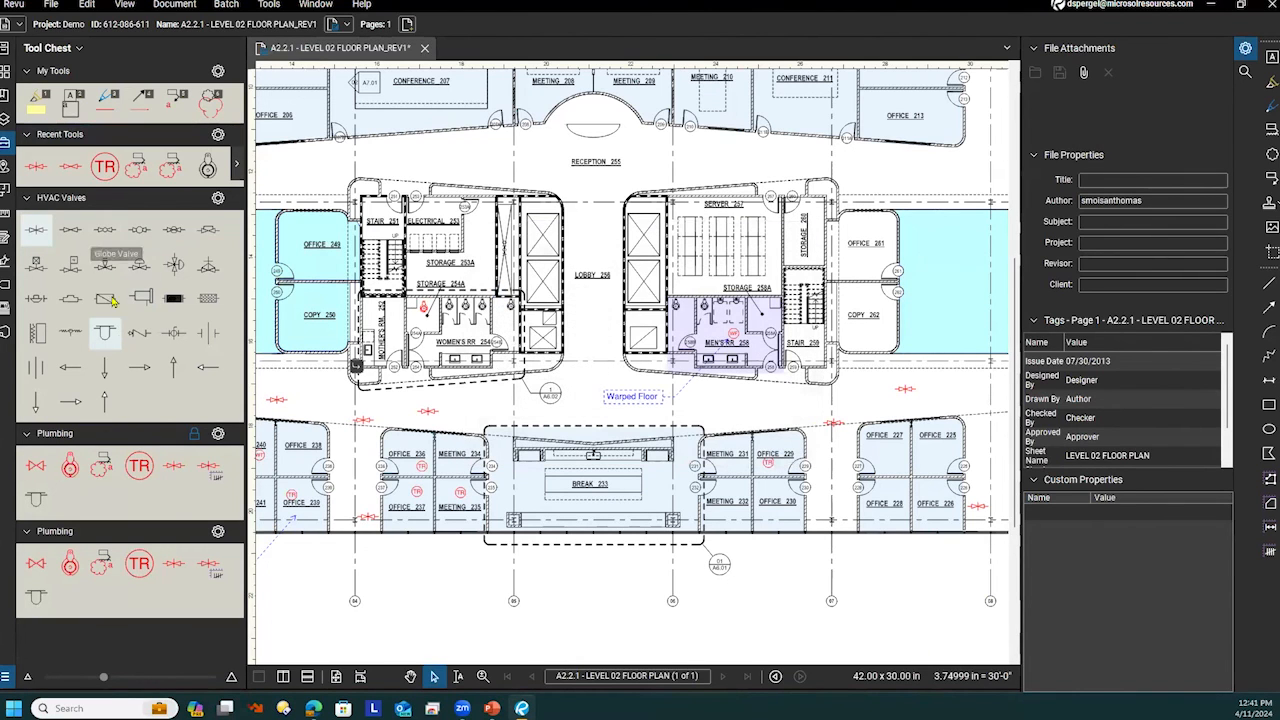